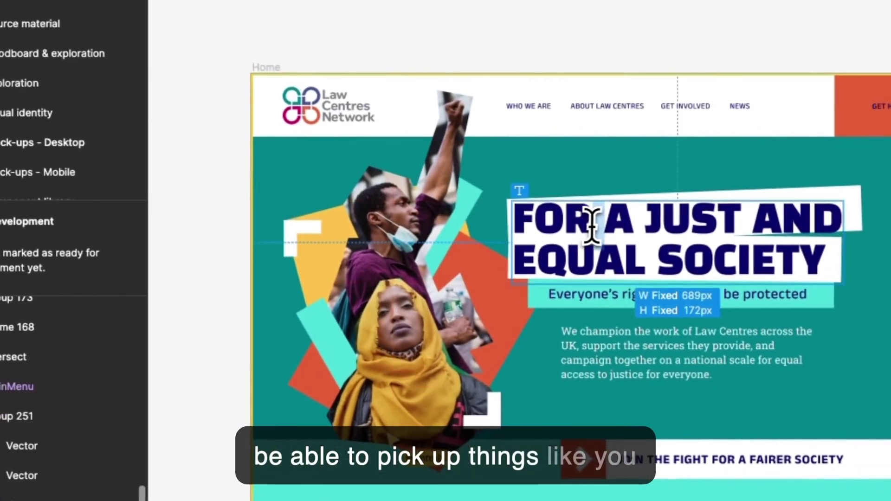
- Inspect the Home mock-up's hero section by highlighting the headline text and selecting the teal background rectangle
{"action": "left_click_drag", "start_coordinate": [592, 225], "coordinate": [673, 287]}
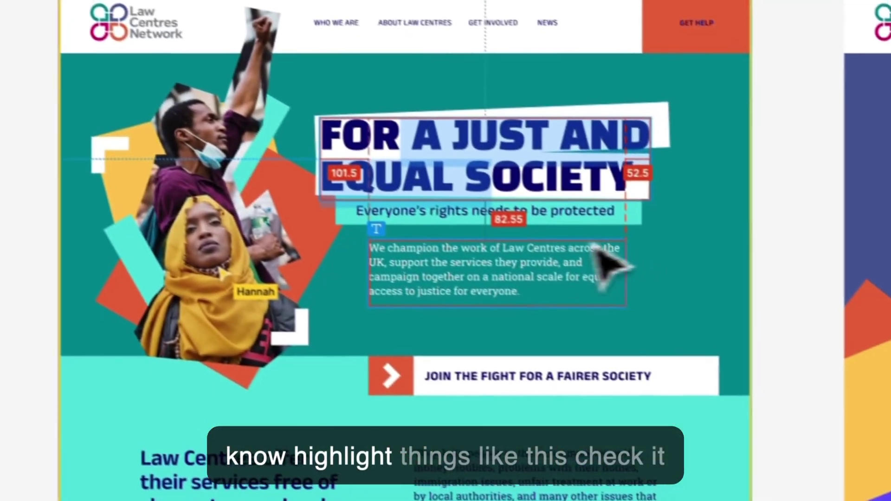
{"action": "left_click", "coordinate": [660, 342]}
{"action": "left_click", "coordinate": [414, 374]}
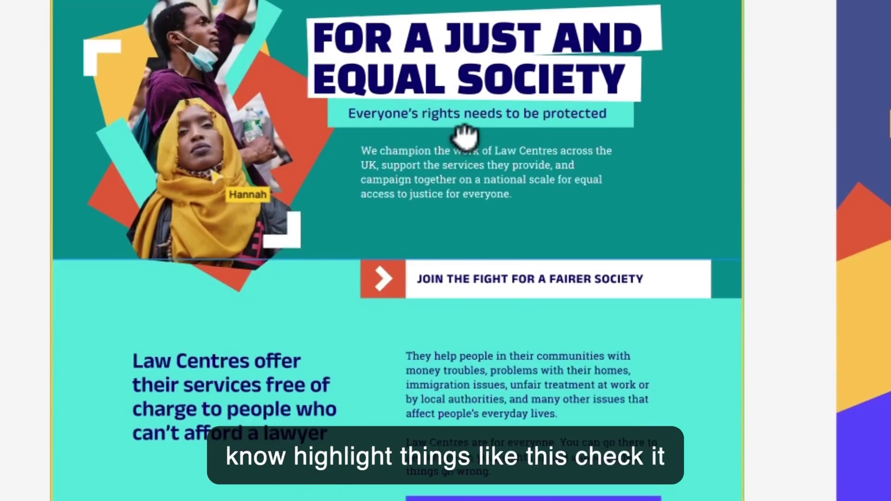
{"action": "left_click", "coordinate": [464, 232]}
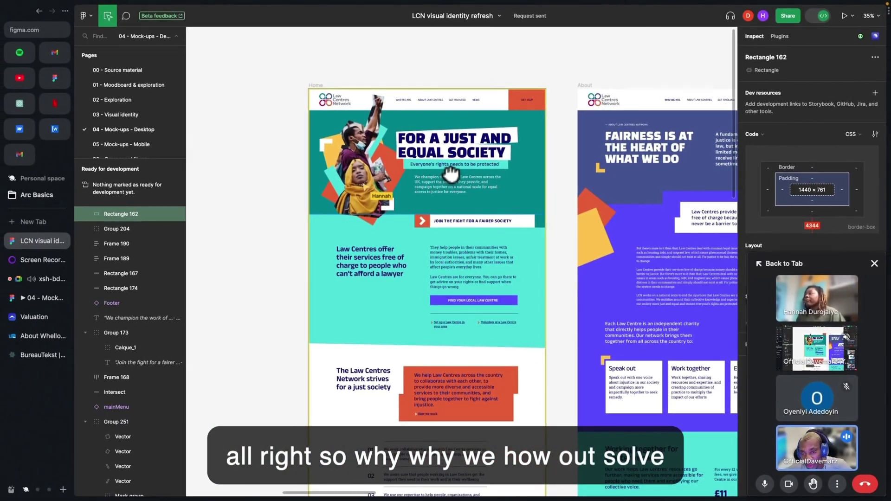
{"action": "scroll", "coordinate": [451, 175], "scroll_direction": "up", "scroll_amount": 5}
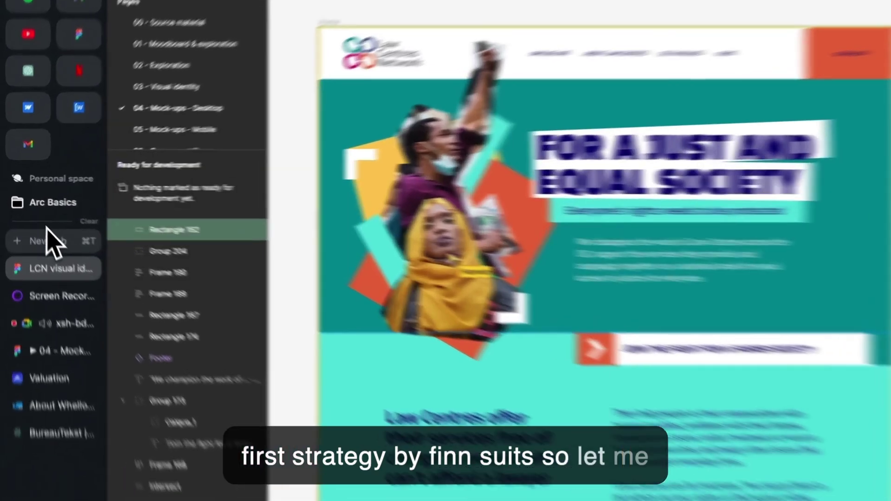
- Search the web for "client first" in a new tab and open Finsweet's Client-First Style System for Webflow page
{"action": "left_click", "coordinate": [36, 220]}
{"action": "type", "text": "client fi"}
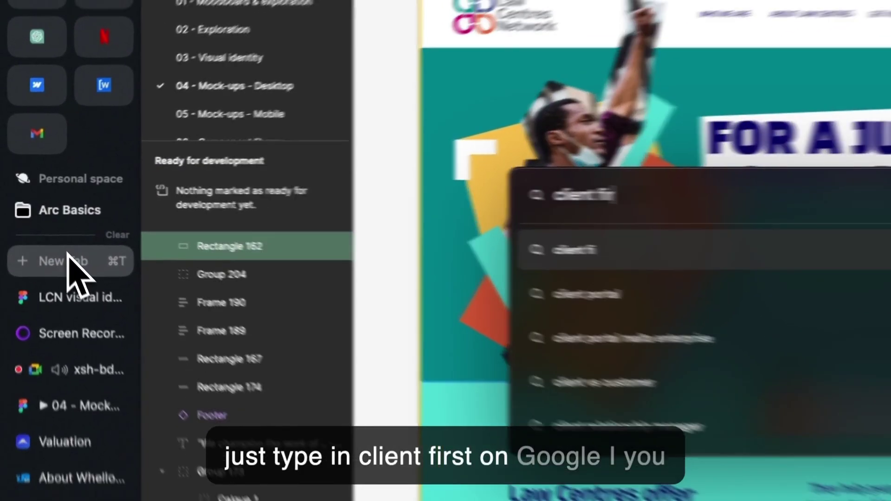
{"action": "type", "text": "rst"}
{"action": "key", "text": "Return"}
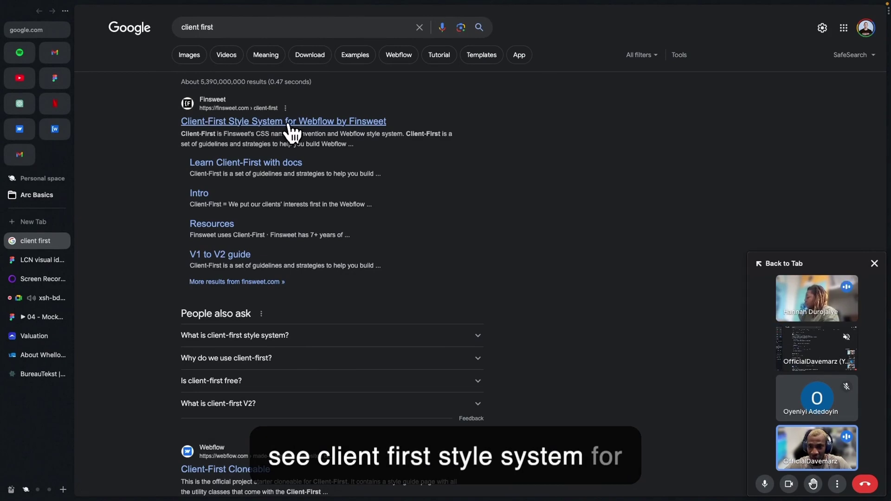
{"action": "left_click", "coordinate": [288, 126]}
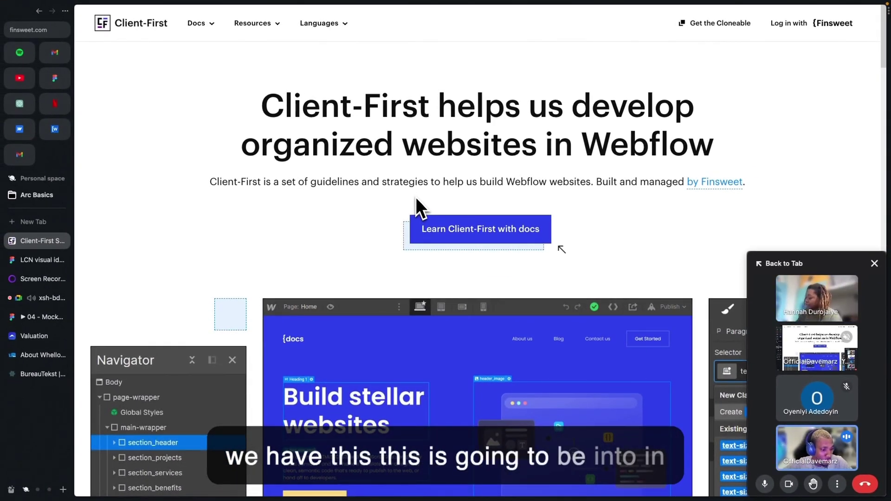
- Read the Client-First home page headline about developing organized websites in Webflow, highlighting its text
{"action": "scroll", "coordinate": [450, 180], "scroll_direction": "down", "scroll_amount": 1}
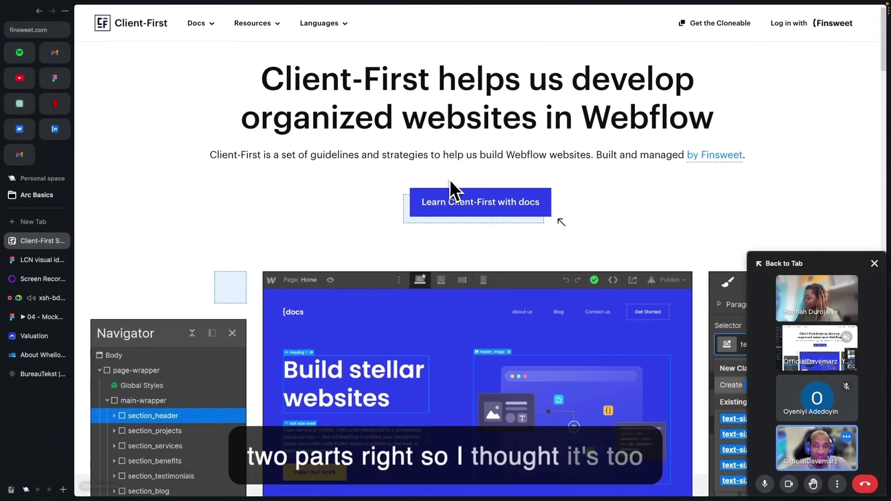
{"action": "scroll", "coordinate": [450, 180], "scroll_direction": "up", "scroll_amount": 1}
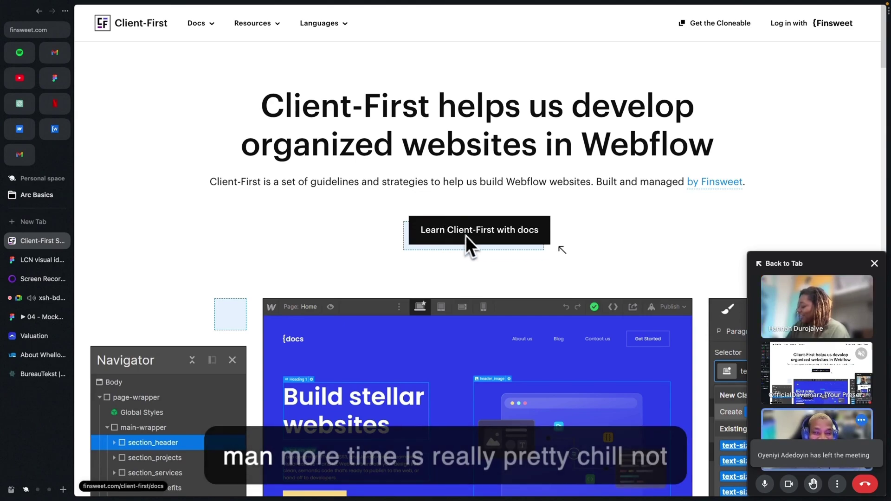
{"action": "triple_click", "coordinate": [354, 149]}
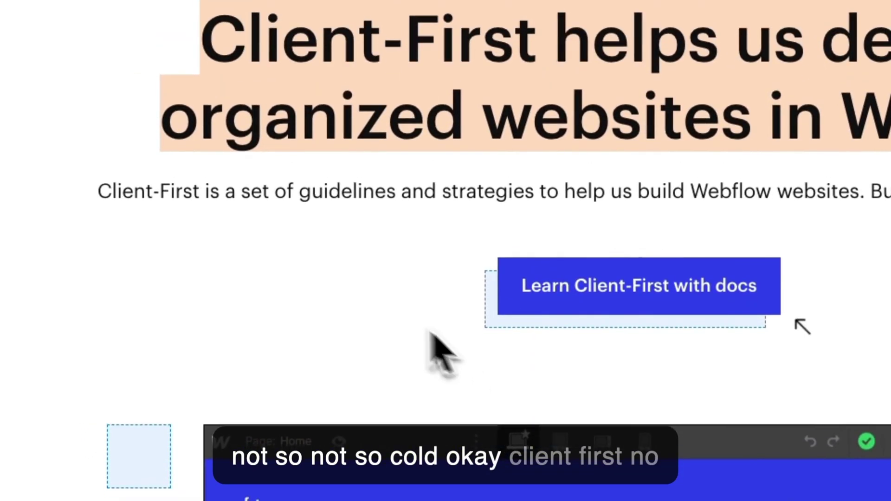
{"action": "left_click", "coordinate": [272, 305]}
{"action": "left_click_drag", "start_coordinate": [202, 39], "coordinate": [548, 59]}
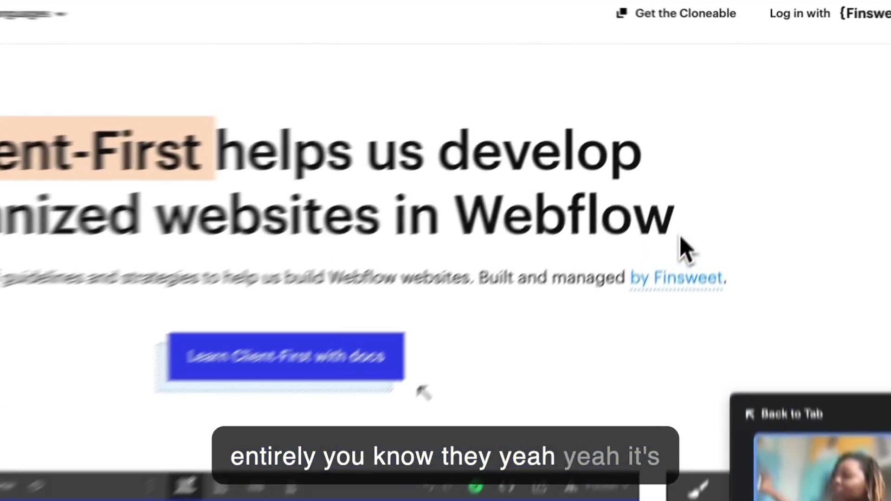
{"action": "left_click_drag", "start_coordinate": [719, 137], "coordinate": [342, 106]}
{"action": "left_click_drag", "start_coordinate": [175, 160], "coordinate": [175, 159]}
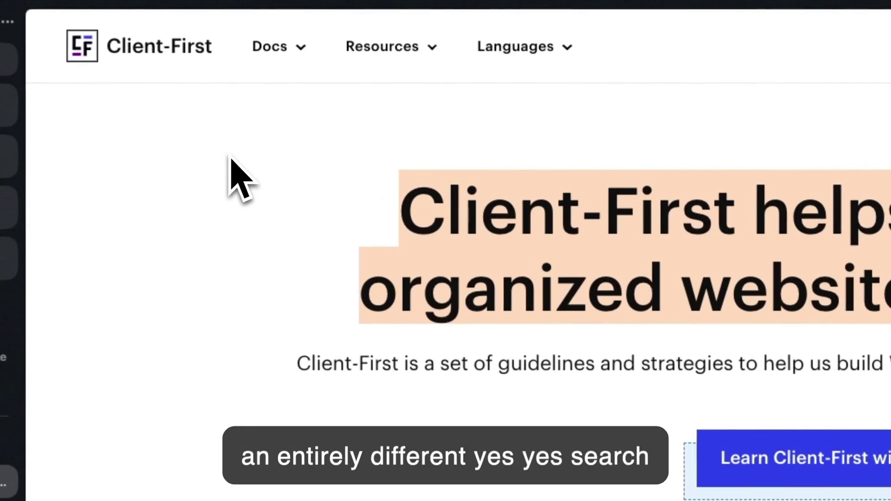
{"action": "left_click", "coordinate": [396, 205]}
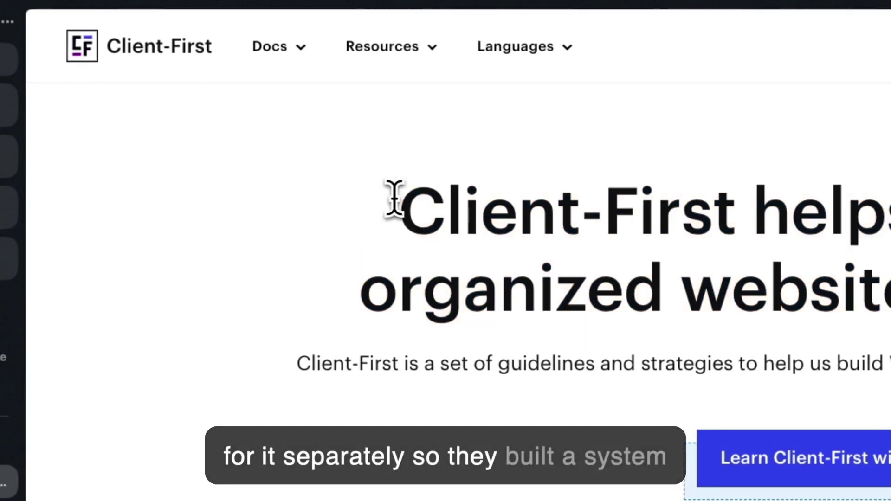
{"action": "left_click_drag", "start_coordinate": [395, 198], "coordinate": [890, 279]}
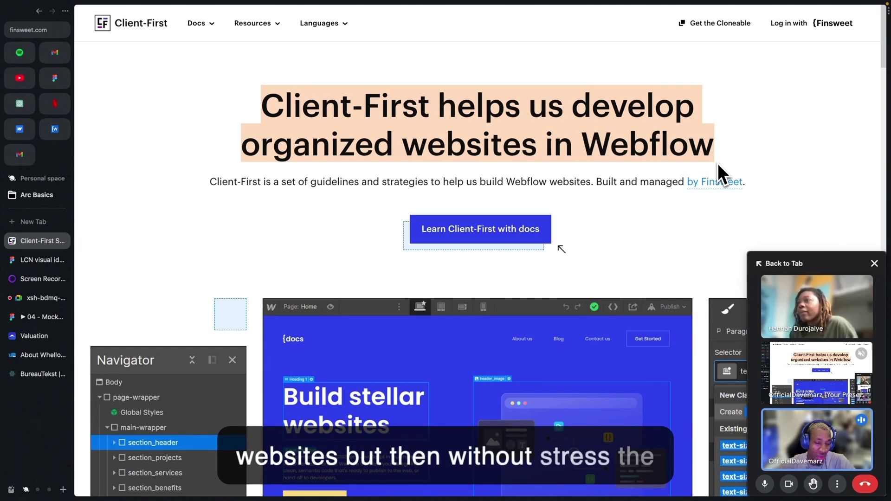
- Highlight the intro sentence that describes Client-First as a set of guidelines and strategies, and clear the selection
{"action": "left_click", "coordinate": [209, 188]}
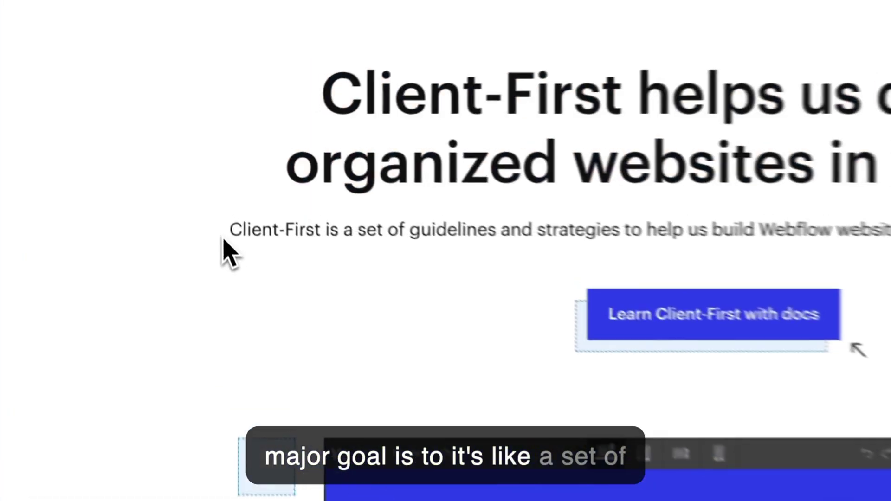
{"action": "left_click_drag", "start_coordinate": [224, 240], "coordinate": [732, 253]}
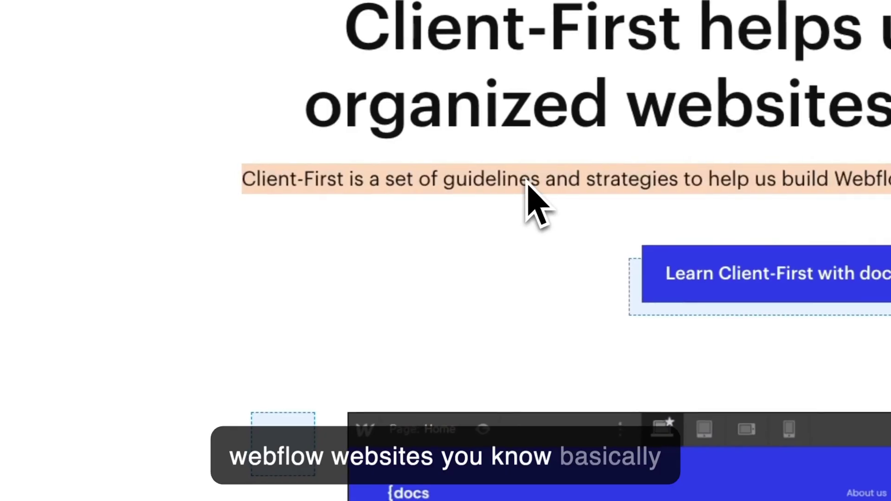
{"action": "left_click", "coordinate": [484, 355]}
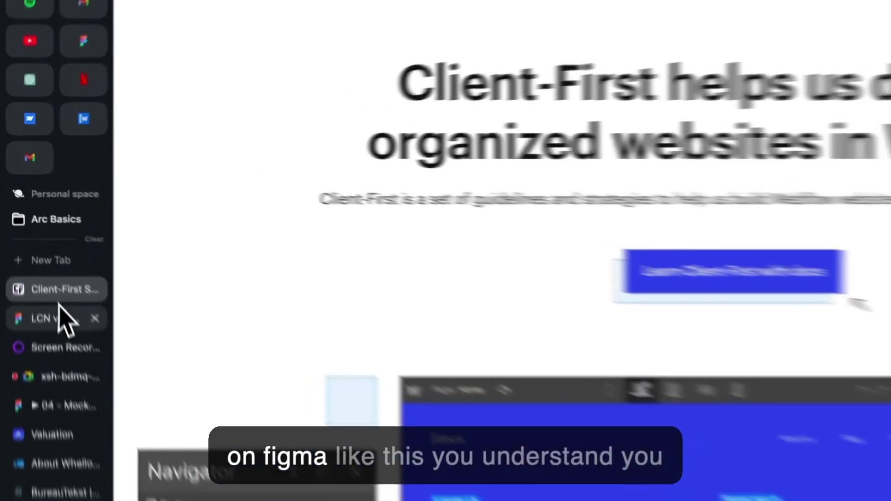
- Revisit the LCN visual identity mock-up in Figma and the video call, and return to the Client-First site
{"action": "left_click", "coordinate": [41, 259]}
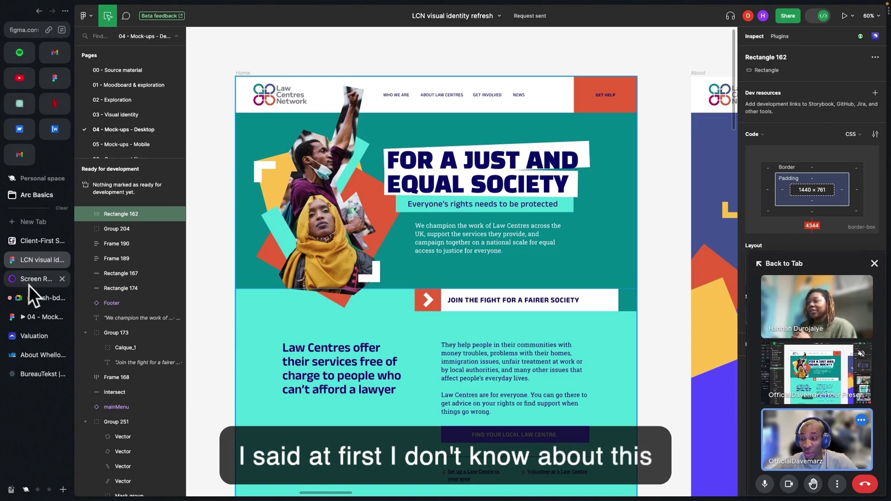
{"action": "left_click", "coordinate": [62, 299]}
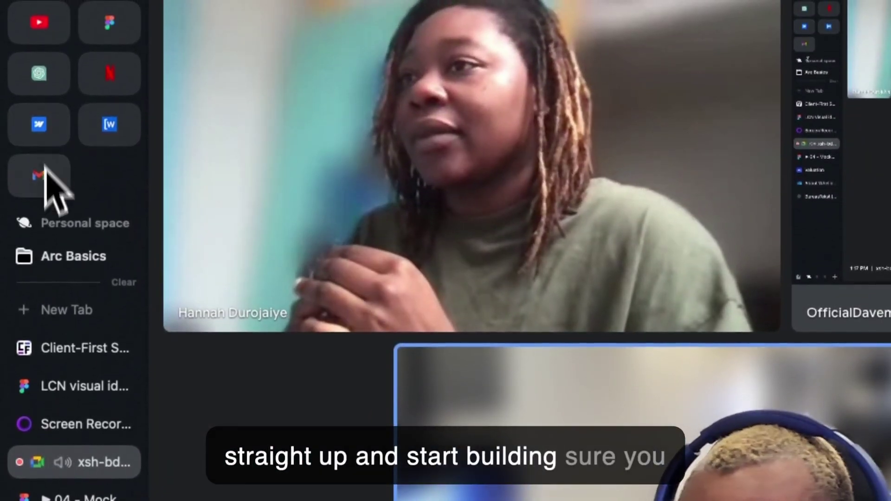
{"action": "left_click", "coordinate": [74, 348]}
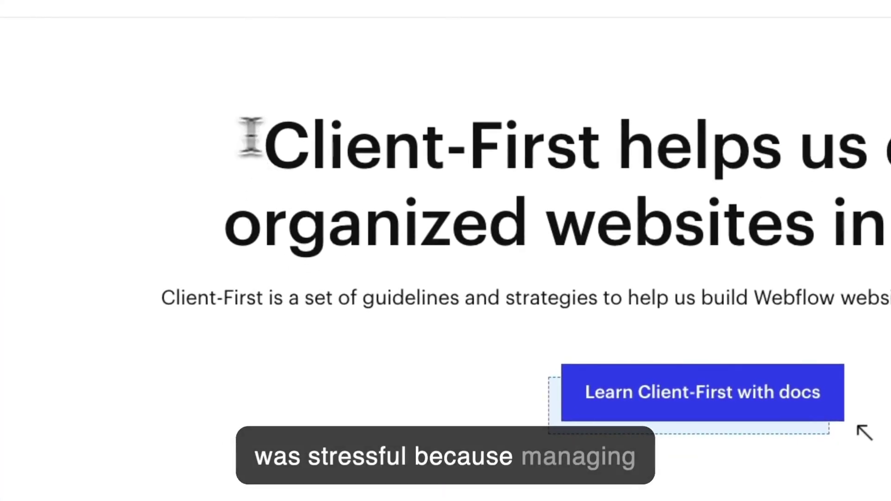
- Highlight the full two-line headline on the Client-First home page once more, and clear the selection
{"action": "left_click_drag", "start_coordinate": [250, 137], "coordinate": [890, 185]}
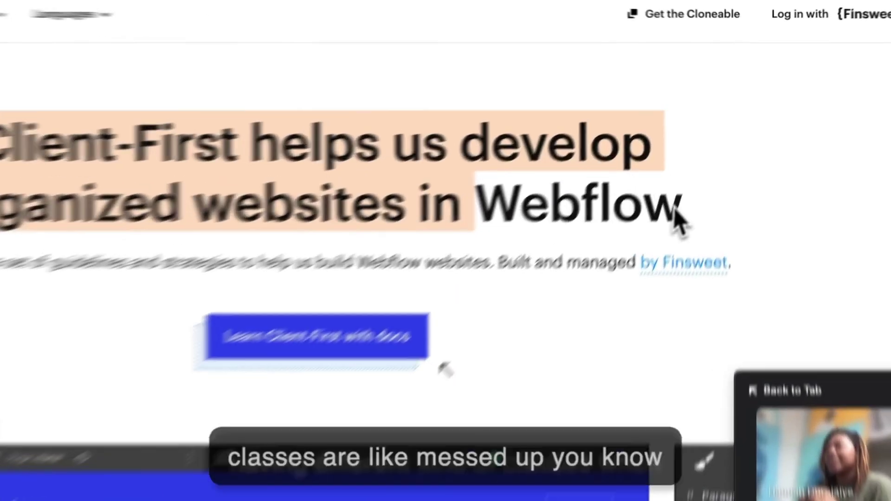
{"action": "left_click_drag", "start_coordinate": [710, 149], "coordinate": [260, 101]}
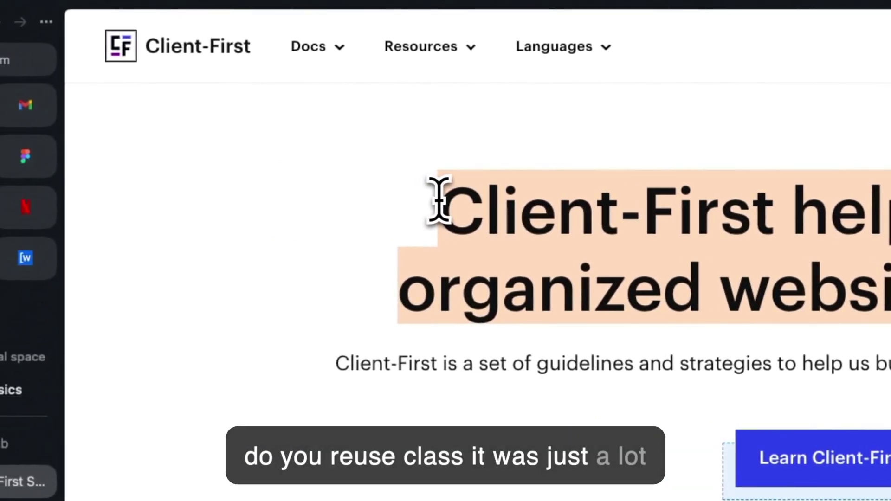
{"action": "left_click", "coordinate": [438, 200]}
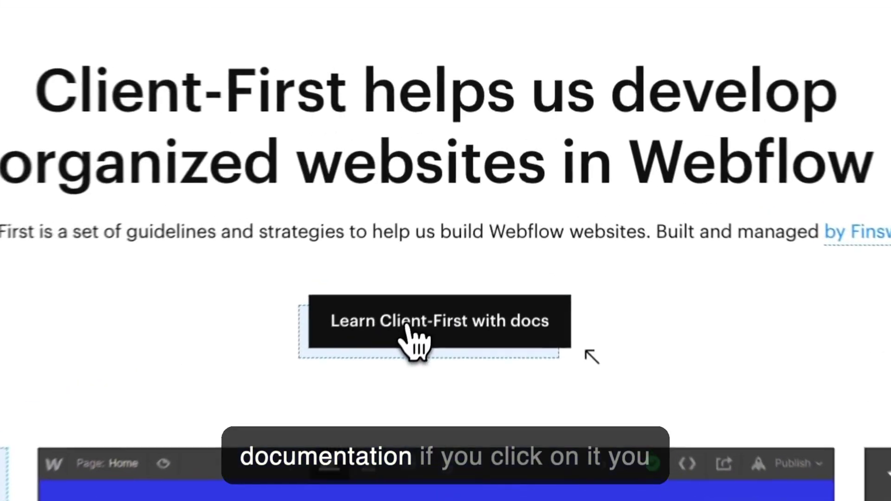
- Open the Client-First documentation from the home page and look over its welcome heading and first topics
{"action": "left_click", "coordinate": [453, 239]}
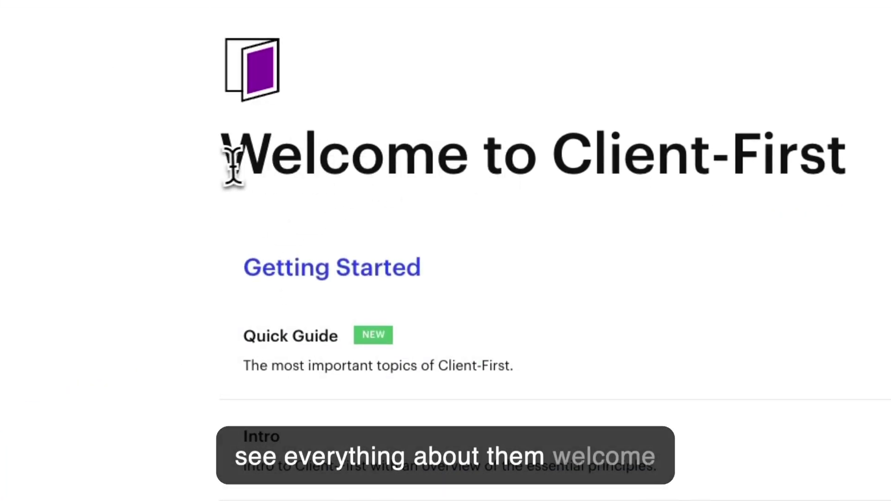
{"action": "left_click_drag", "start_coordinate": [234, 165], "coordinate": [863, 209]}
{"action": "left_click", "coordinate": [772, 255]}
{"action": "scroll", "coordinate": [778, 240], "scroll_direction": "down", "scroll_amount": 1}
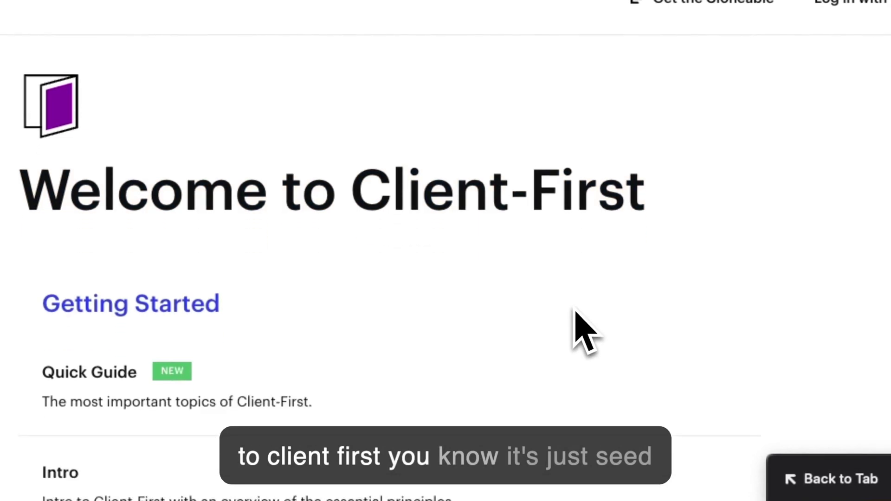
{"action": "scroll", "coordinate": [576, 312], "scroll_direction": "down", "scroll_amount": 5}
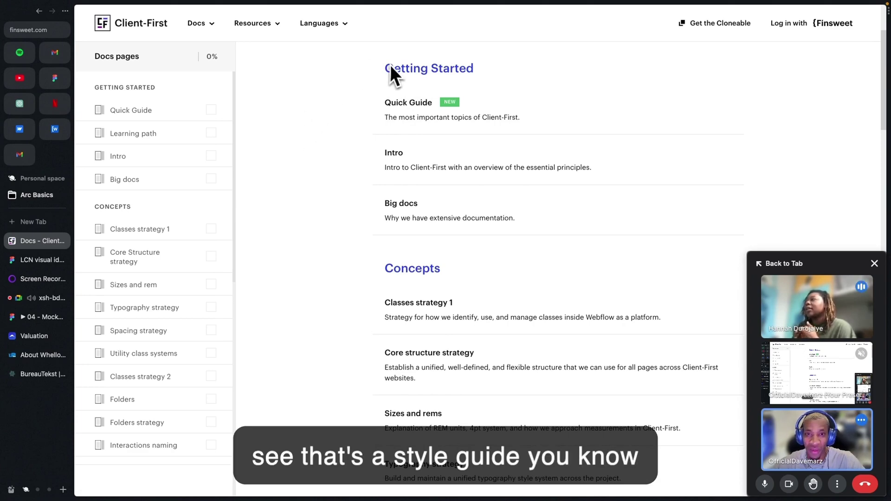
- Highlight the Getting Started heading in the docs and review the topics listed beneath it
{"action": "left_click_drag", "start_coordinate": [389, 68], "coordinate": [474, 74]}
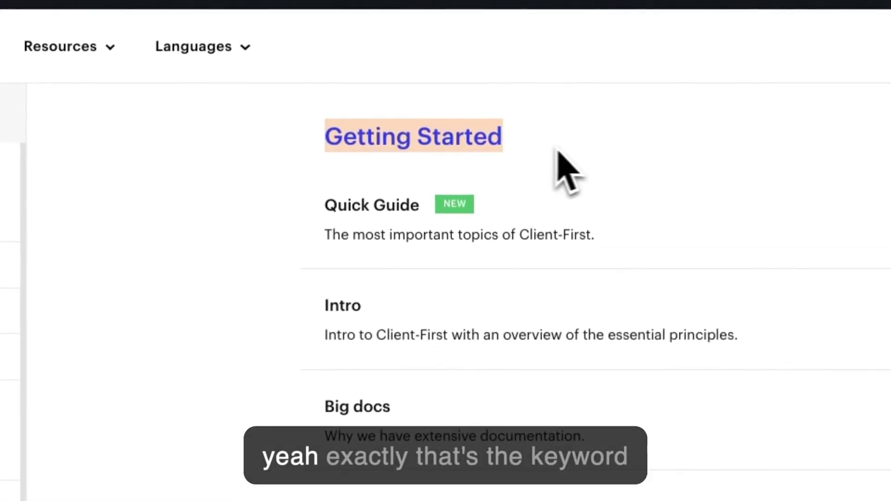
{"action": "left_click", "coordinate": [562, 153]}
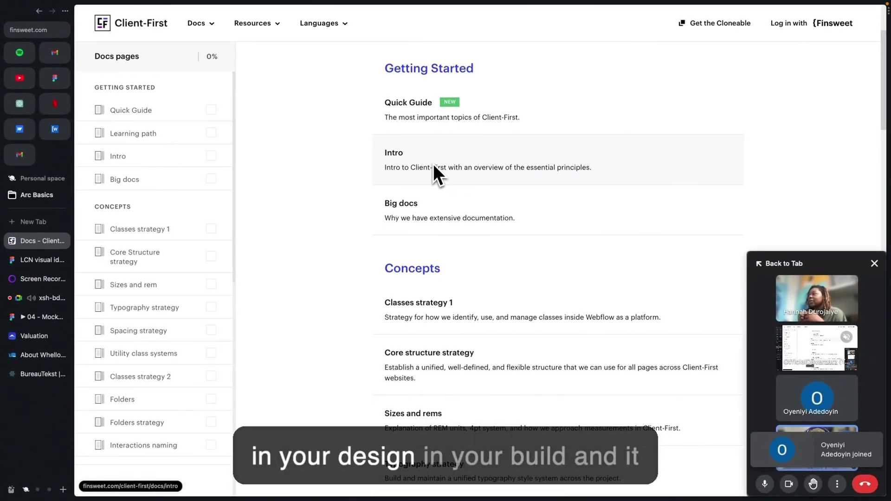
{"action": "scroll", "coordinate": [434, 166], "scroll_direction": "down", "scroll_amount": 2}
{"action": "scroll", "coordinate": [434, 166], "scroll_direction": "up", "scroll_amount": 1}
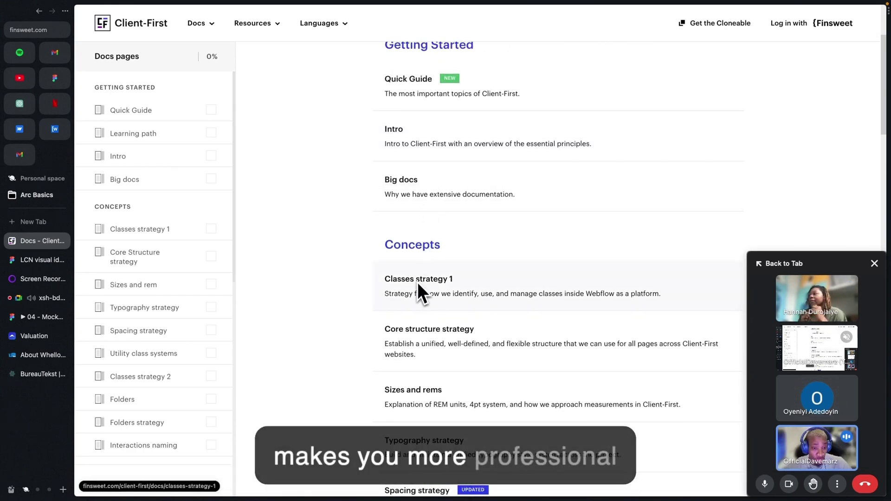
- Highlight the Concepts heading and review its topics, from the classes and core structure strategies through utility class systems
{"action": "left_click_drag", "start_coordinate": [386, 246], "coordinate": [462, 246]}
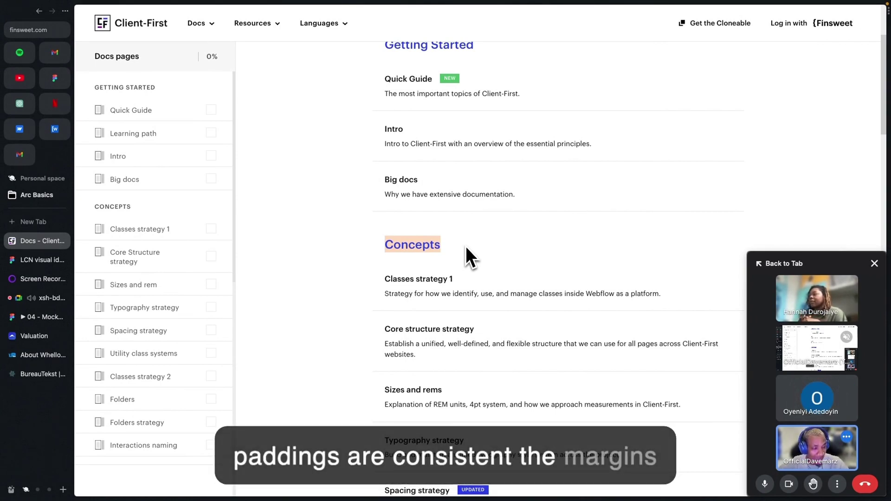
{"action": "scroll", "coordinate": [466, 246], "scroll_direction": "down", "scroll_amount": 2}
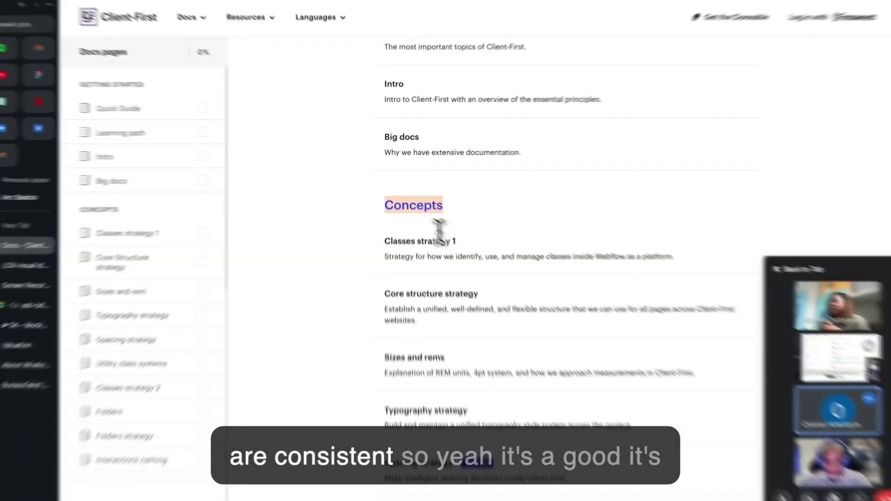
{"action": "left_click", "coordinate": [391, 201]}
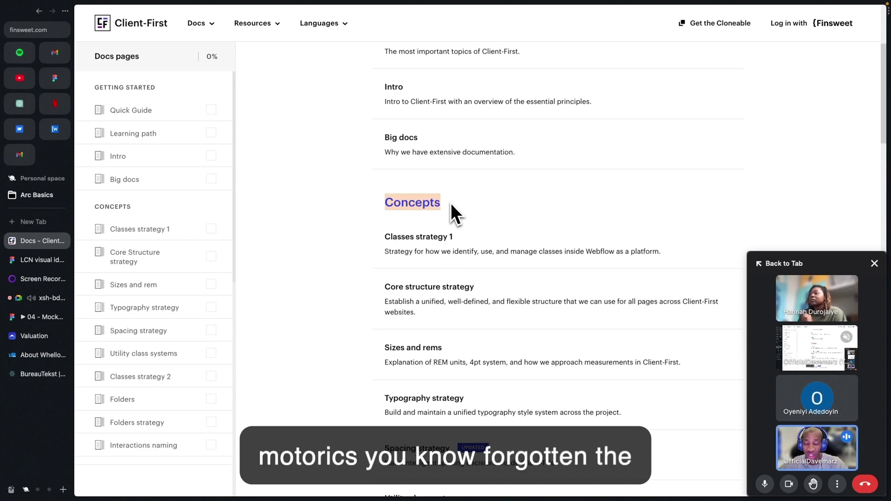
{"action": "scroll", "coordinate": [451, 205], "scroll_direction": "down", "scroll_amount": 2}
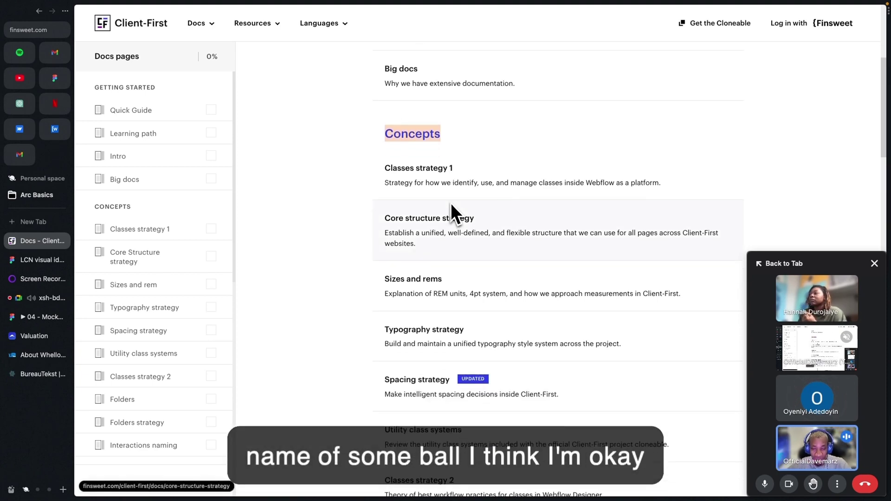
{"action": "scroll", "coordinate": [427, 325], "scroll_direction": "down", "scroll_amount": 4}
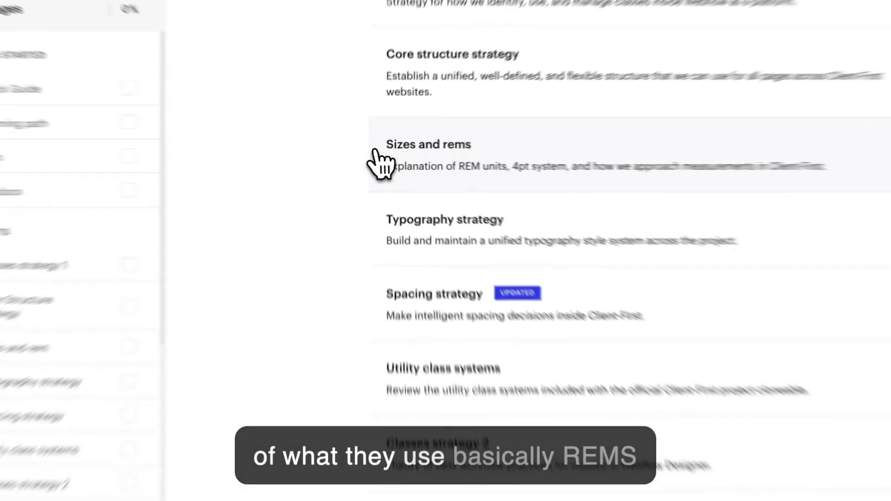
{"action": "left_click_drag", "start_coordinate": [400, 156], "coordinate": [407, 191]}
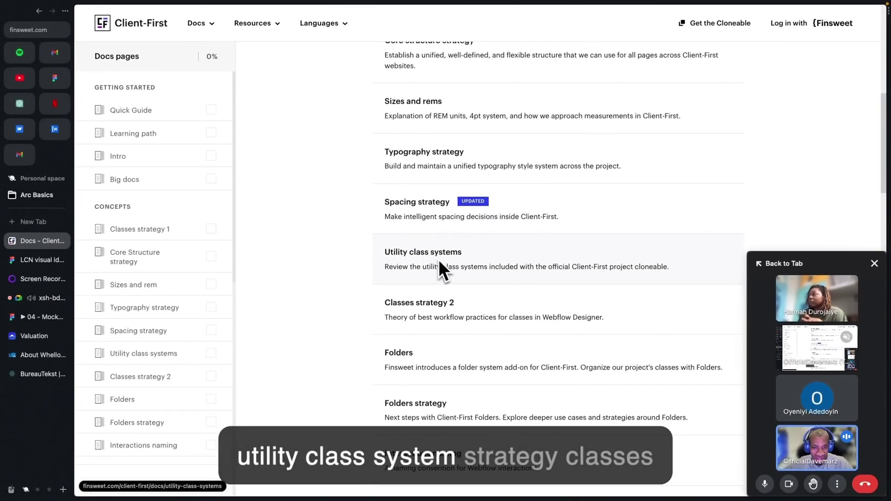
- Review the remaining Client-First documentation topics, from Folders and Usability through Get involved and the list of other languages
{"action": "scroll", "coordinate": [440, 263], "scroll_direction": "down", "scroll_amount": 3}
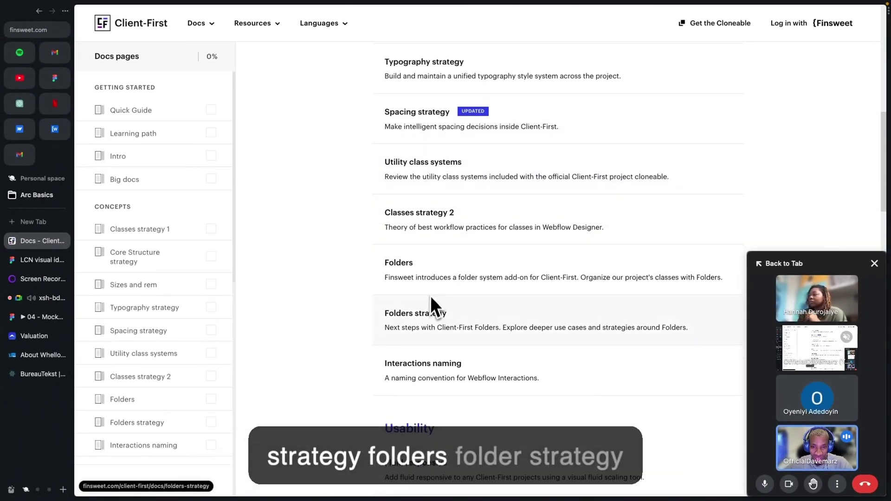
{"action": "scroll", "coordinate": [431, 300], "scroll_direction": "down", "scroll_amount": 3}
{"action": "scroll", "coordinate": [399, 297], "scroll_direction": "down", "scroll_amount": 1}
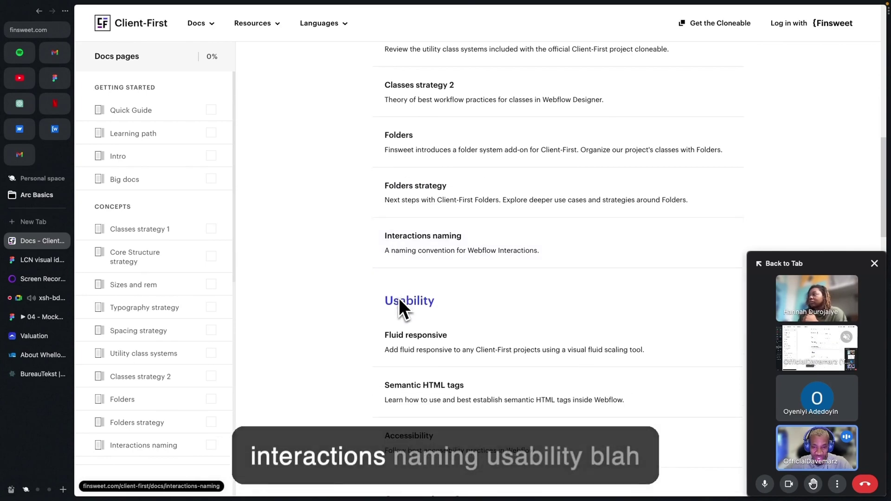
{"action": "scroll", "coordinate": [437, 261], "scroll_direction": "down", "scroll_amount": 7}
{"action": "scroll", "coordinate": [426, 330], "scroll_direction": "down", "scroll_amount": 20}
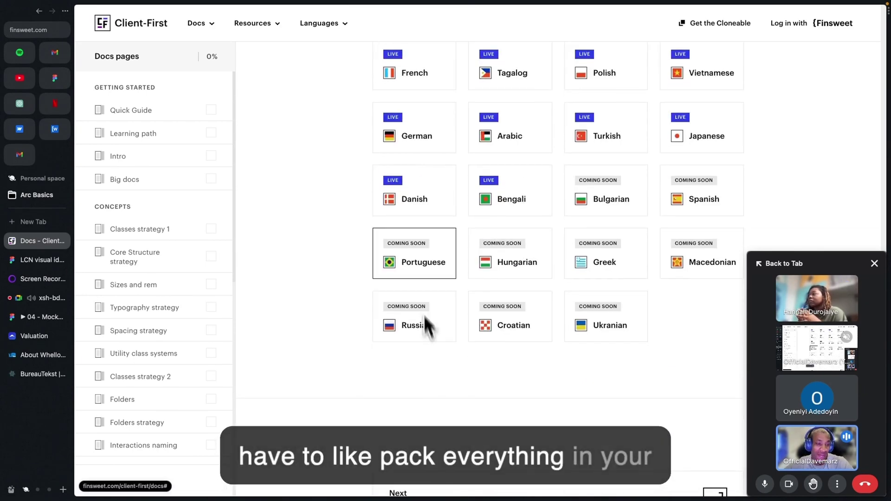
{"action": "scroll", "coordinate": [448, 260], "scroll_direction": "up", "scroll_amount": 3}
{"action": "scroll", "coordinate": [455, 266], "scroll_direction": "down", "scroll_amount": 7}
{"action": "scroll", "coordinate": [455, 266], "scroll_direction": "up", "scroll_amount": 20}
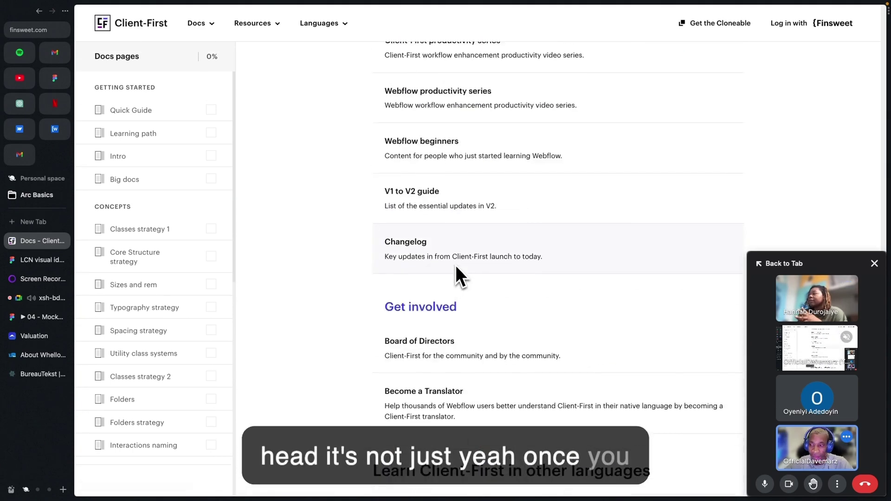
{"action": "scroll", "coordinate": [181, 302], "scroll_direction": "down", "scroll_amount": 1}
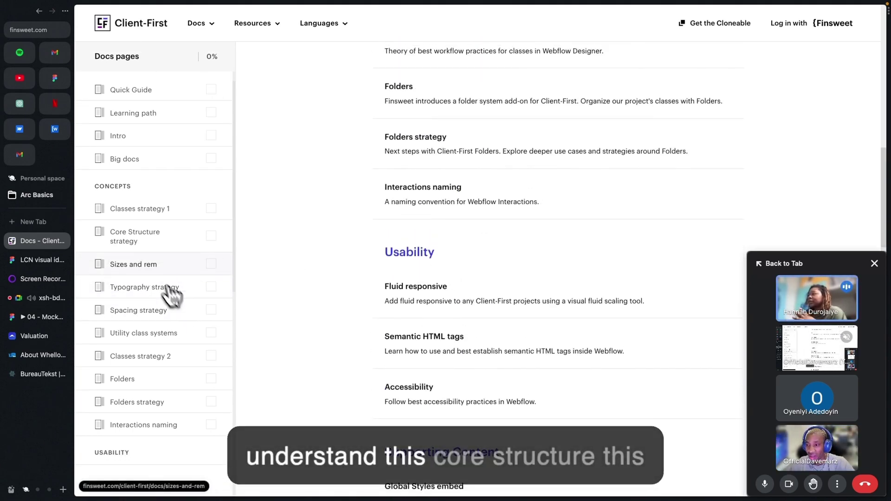
- Open the Core Structure strategy page and highlight its table of contents, followed by the page title and introduction
{"action": "left_click", "coordinate": [132, 239]}
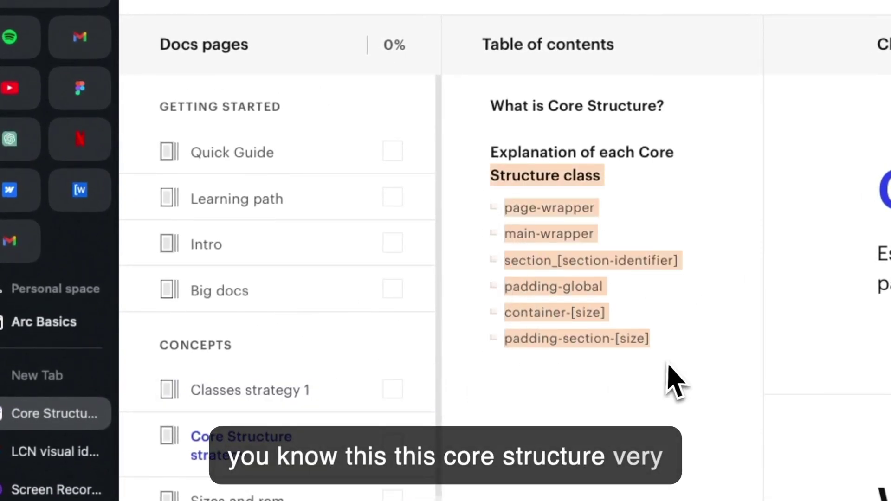
{"action": "left_click_drag", "start_coordinate": [477, 120], "coordinate": [596, 306]}
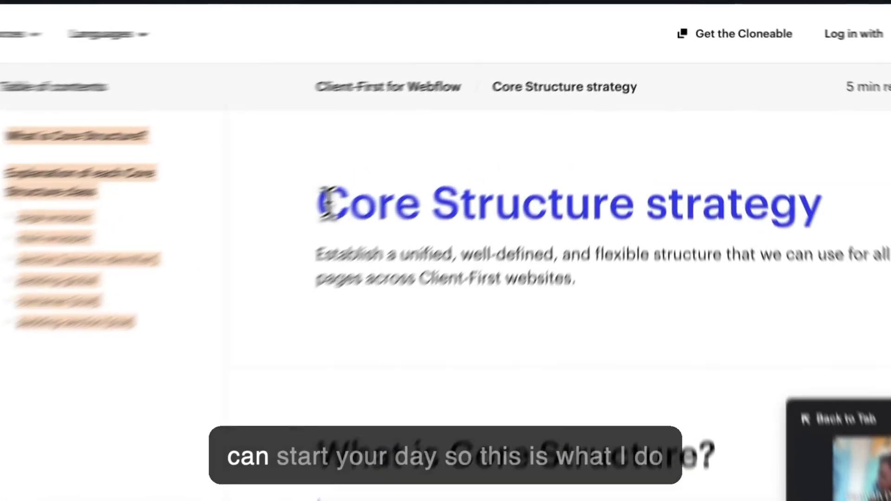
{"action": "left_click_drag", "start_coordinate": [457, 125], "coordinate": [744, 184]}
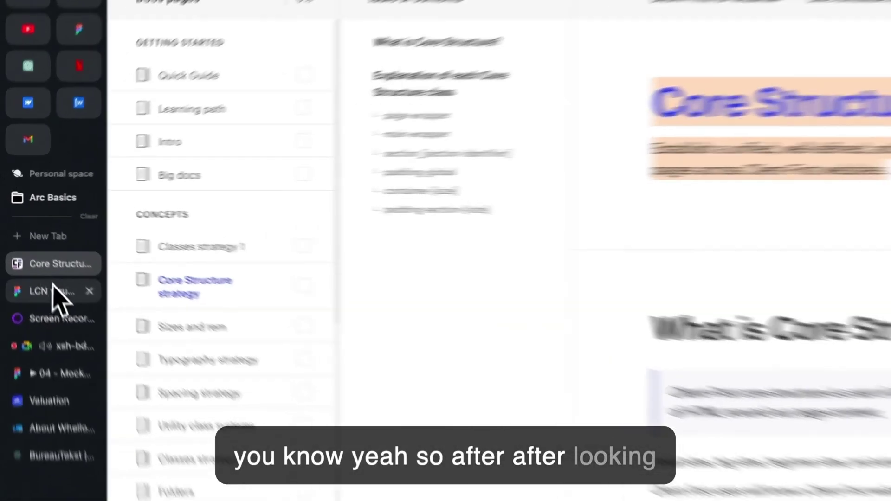
- Switch to the LCN visual identity refresh file in Figma and export the header logo as a PNG at 2x
{"action": "left_click", "coordinate": [44, 260]}
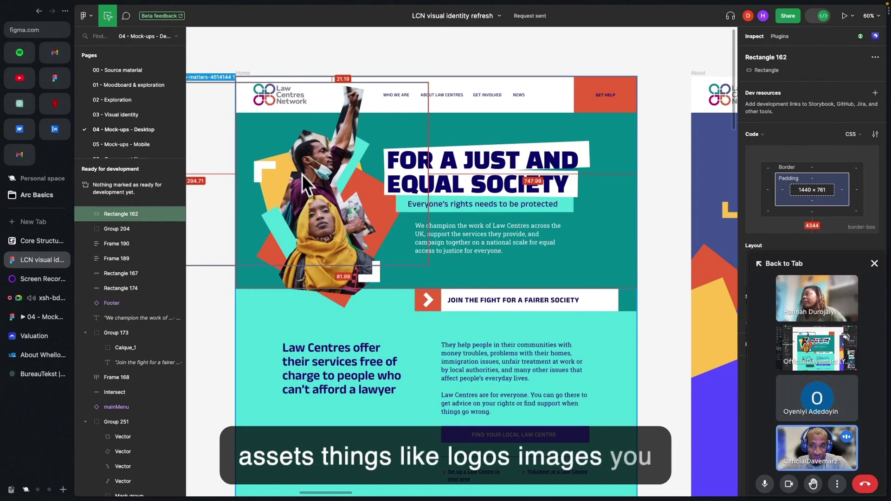
{"action": "scroll", "coordinate": [310, 191], "scroll_direction": "down", "scroll_amount": 1}
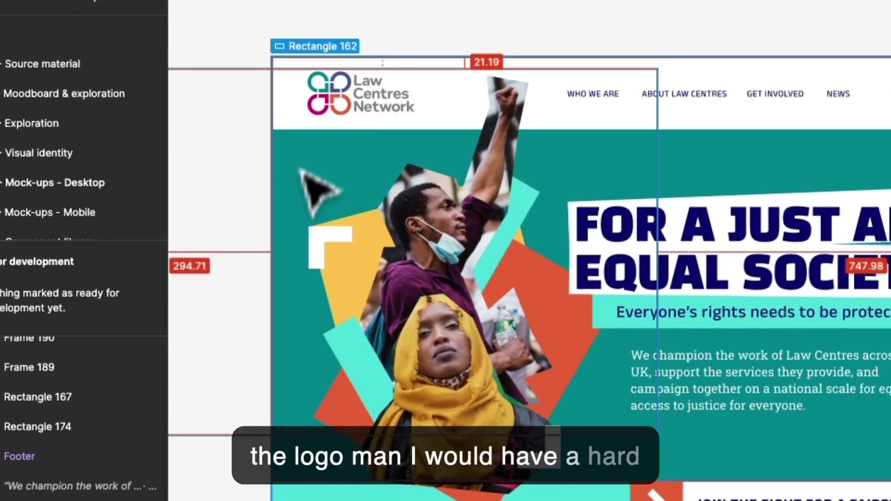
{"action": "left_click", "coordinate": [342, 104]}
{"action": "double_click", "coordinate": [342, 112]}
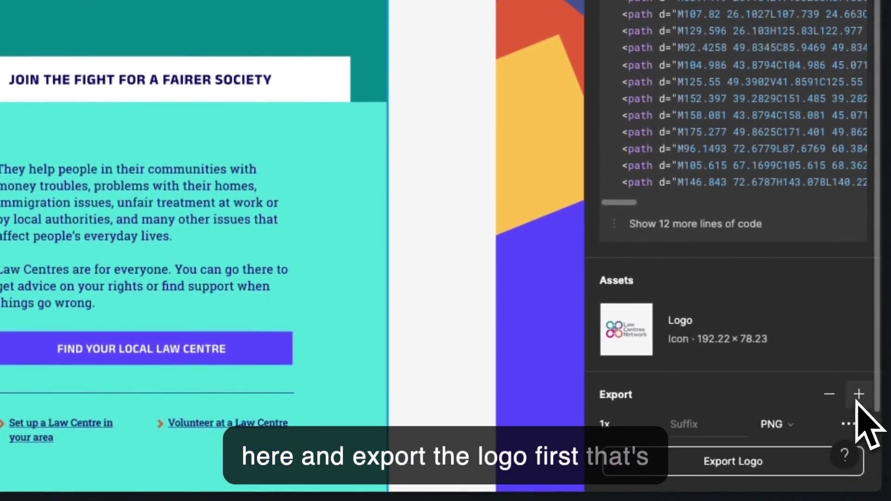
{"action": "scroll", "coordinate": [866, 421], "scroll_direction": "down", "scroll_amount": 3}
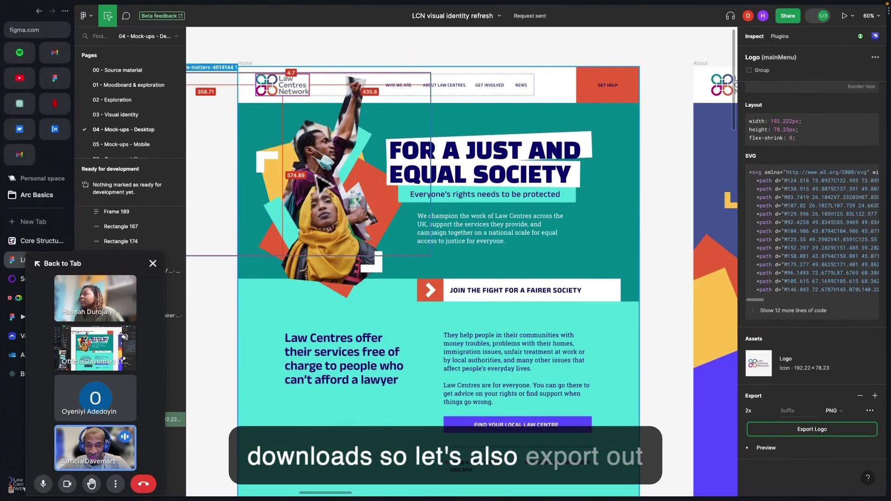
- Explore the hero collage's images and select the photo layer of the woman in the yellow headscarf inside its mask group
{"action": "left_click", "coordinate": [319, 160]}
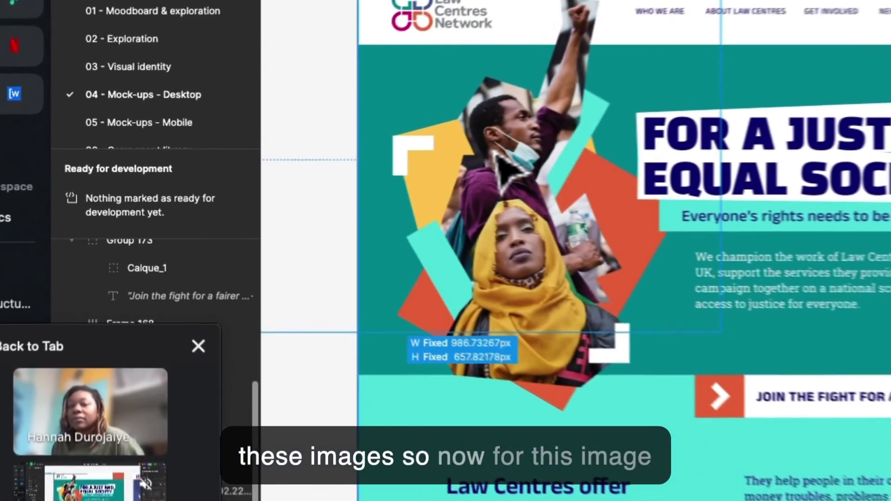
{"action": "left_click_drag", "start_coordinate": [318, 159], "coordinate": [386, 171]}
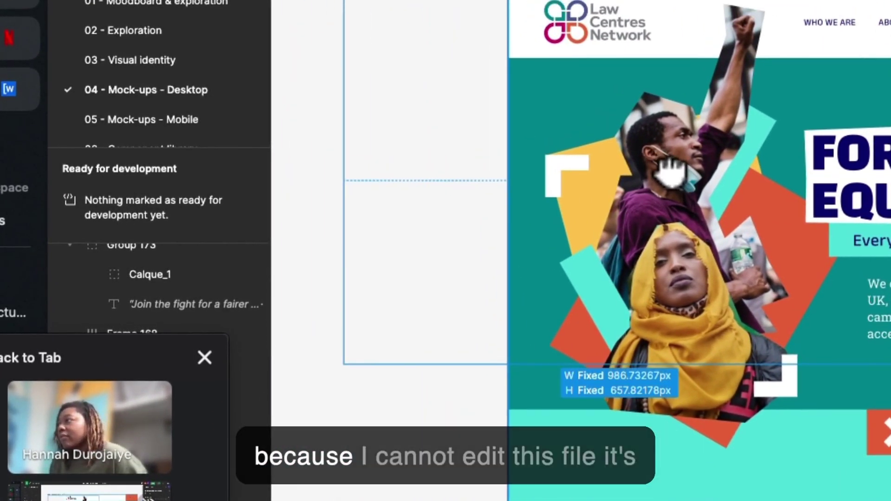
{"action": "left_click_drag", "start_coordinate": [116, 399], "coordinate": [280, 384]}
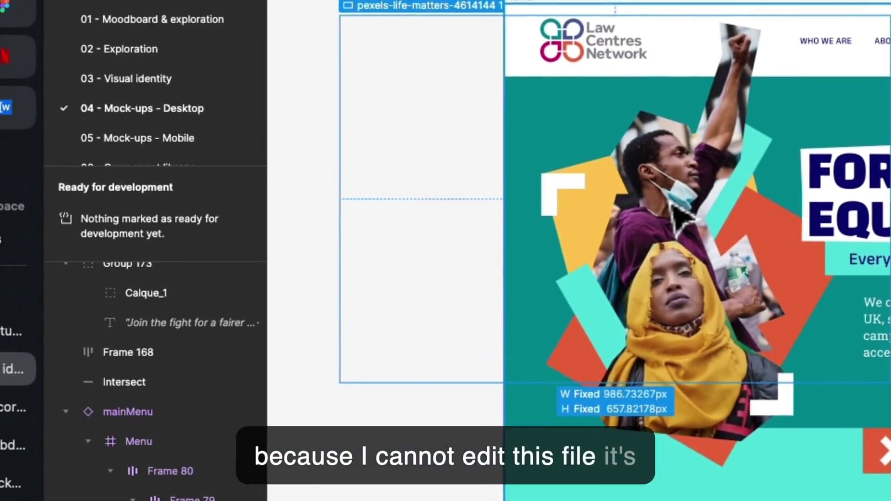
{"action": "left_click", "coordinate": [674, 210]}
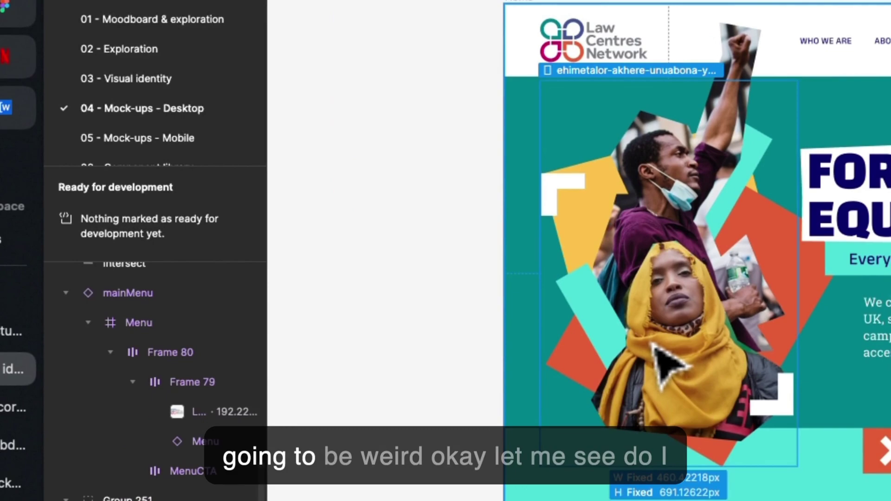
{"action": "scroll", "coordinate": [196, 499], "scroll_direction": "down", "scroll_amount": 3}
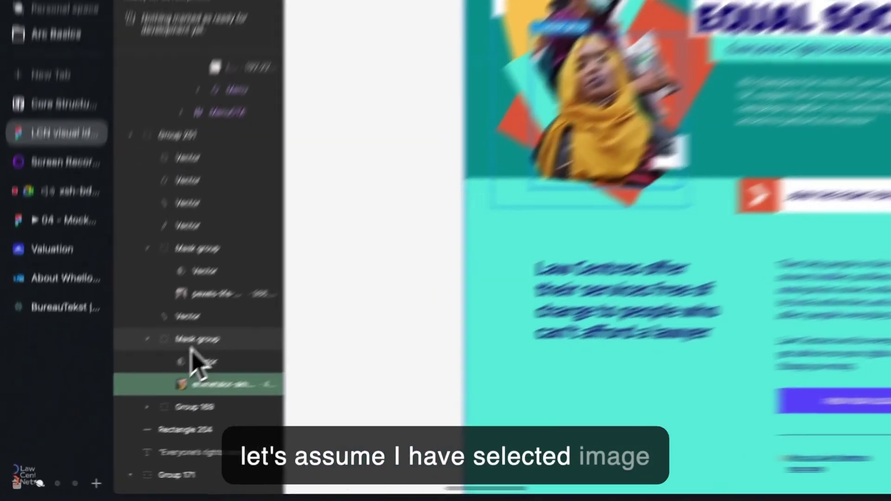
{"action": "left_click", "coordinate": [129, 395]}
{"action": "left_click", "coordinate": [134, 411]}
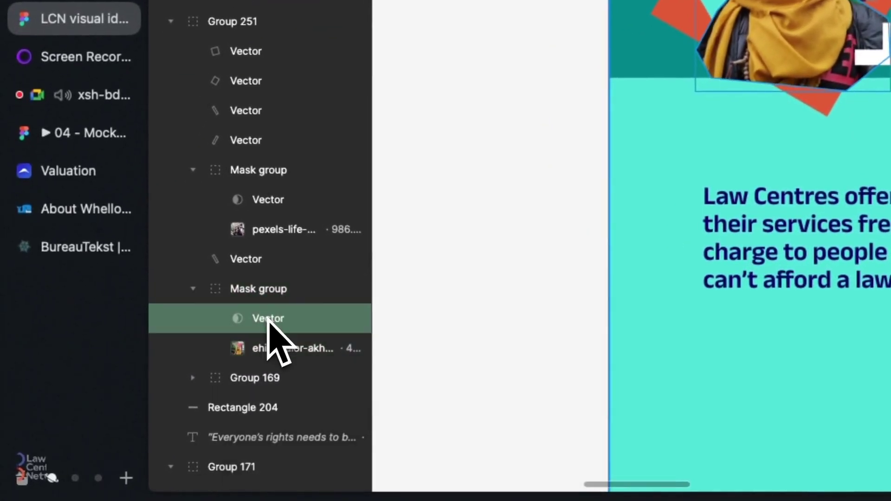
{"action": "left_click", "coordinate": [290, 349]}
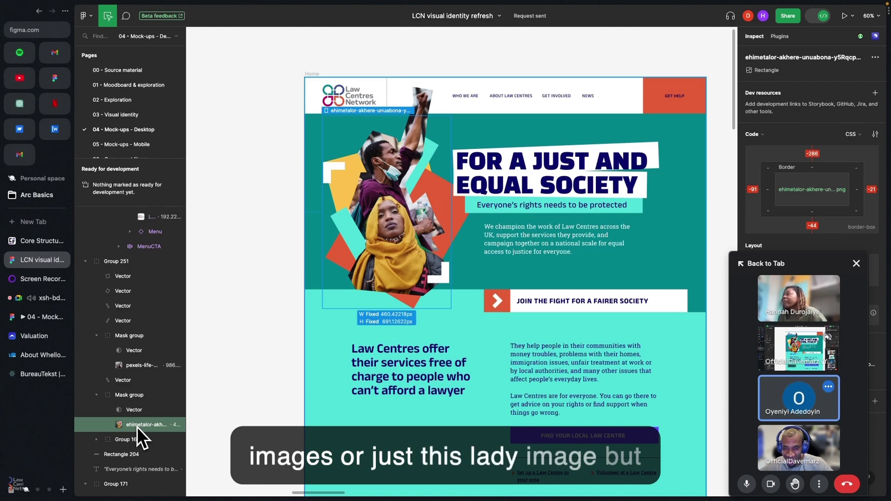
- Export the woman's photo as a PNG at 2x and preview the downloaded file
{"action": "left_click_drag", "start_coordinate": [789, 263], "coordinate": [581, 262]}
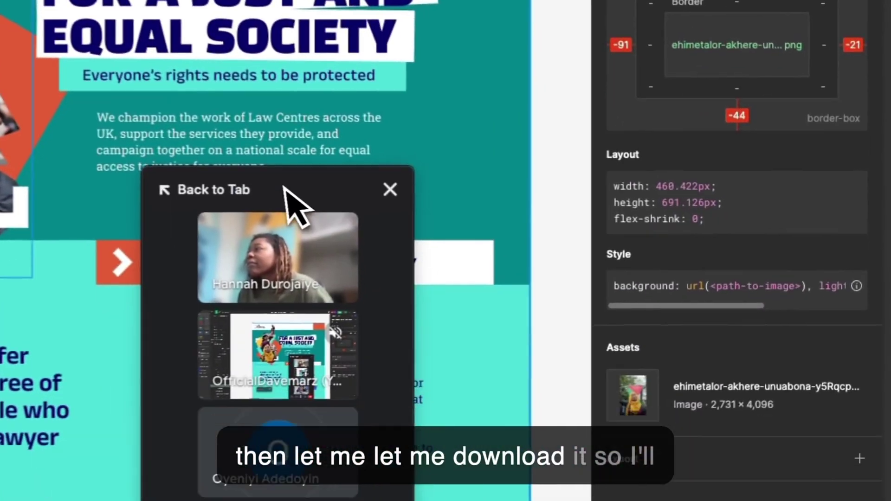
{"action": "left_click", "coordinate": [653, 460]}
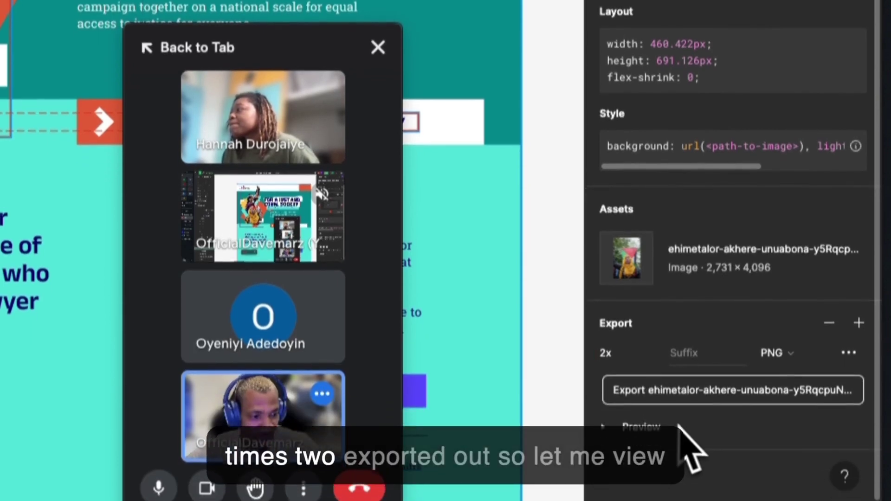
{"action": "left_click", "coordinate": [696, 422]}
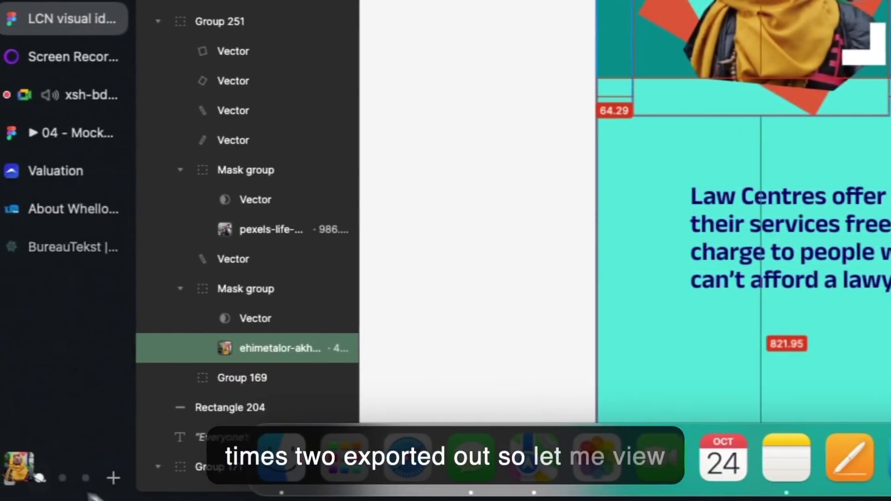
{"action": "left_click", "coordinate": [25, 473]}
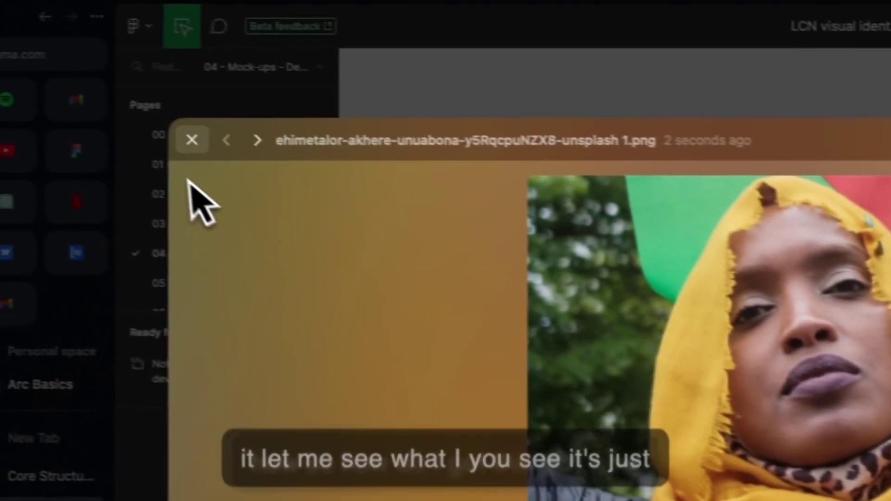
{"action": "key", "text": "Escape"}
- Export the mask group containing the man with the raised fist and preview the downloaded image
{"action": "left_click", "coordinate": [642, 278]}
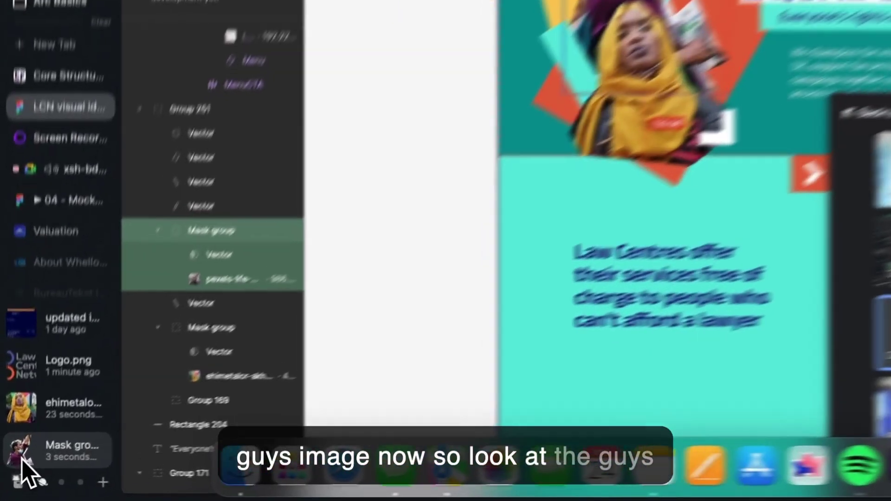
{"action": "left_click", "coordinate": [10, 470]}
{"action": "key", "text": "Escape"}
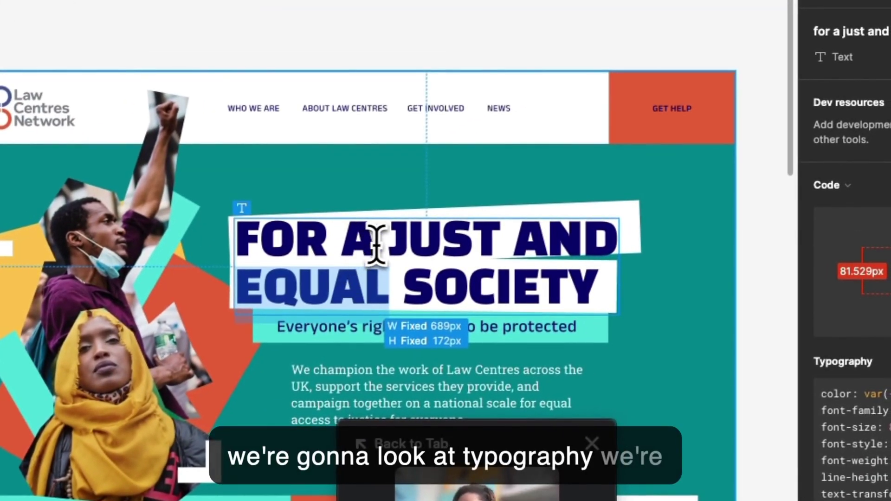
- Inspect the typography of the hero headline "For a just and equal society"
{"action": "left_click_drag", "start_coordinate": [510, 186], "coordinate": [650, 202]}
{"action": "left_click_drag", "start_coordinate": [526, 260], "coordinate": [595, 274]}
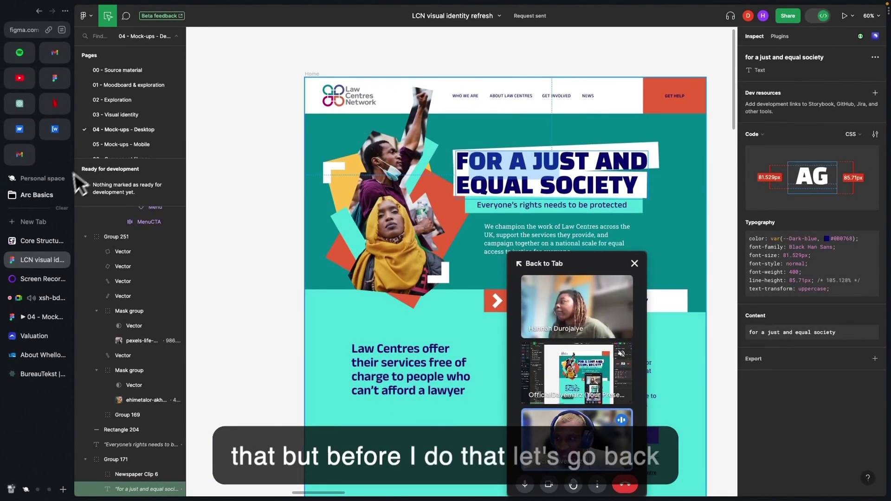
- Return to the Client-First documentation, open its cloneable project, and start cloning it in Webflow
{"action": "left_click", "coordinate": [32, 245]}
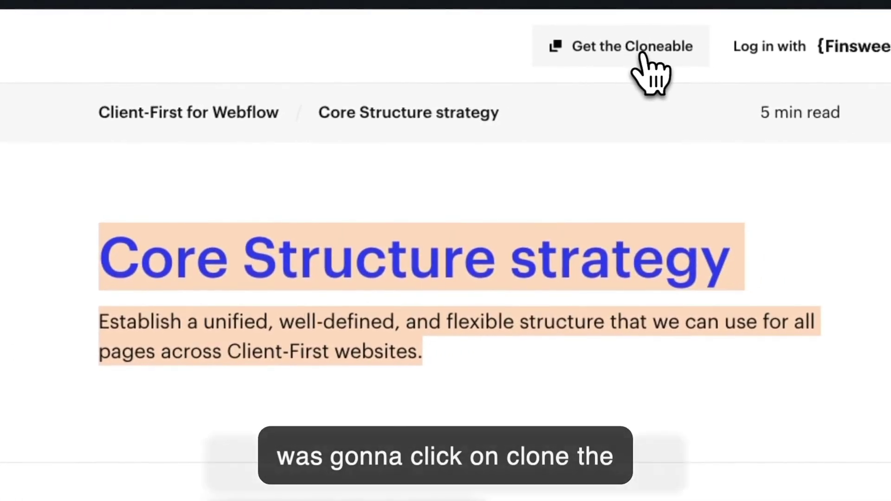
{"action": "left_click", "coordinate": [658, 57]}
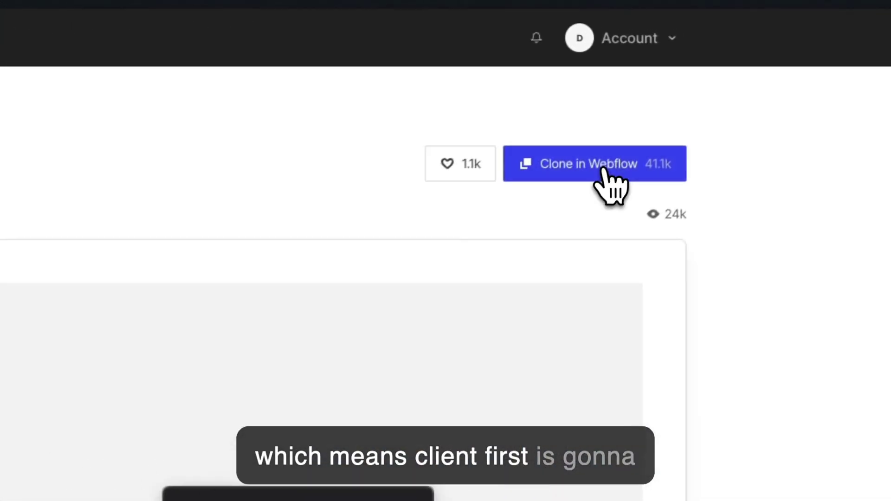
{"action": "left_click", "coordinate": [735, 87]}
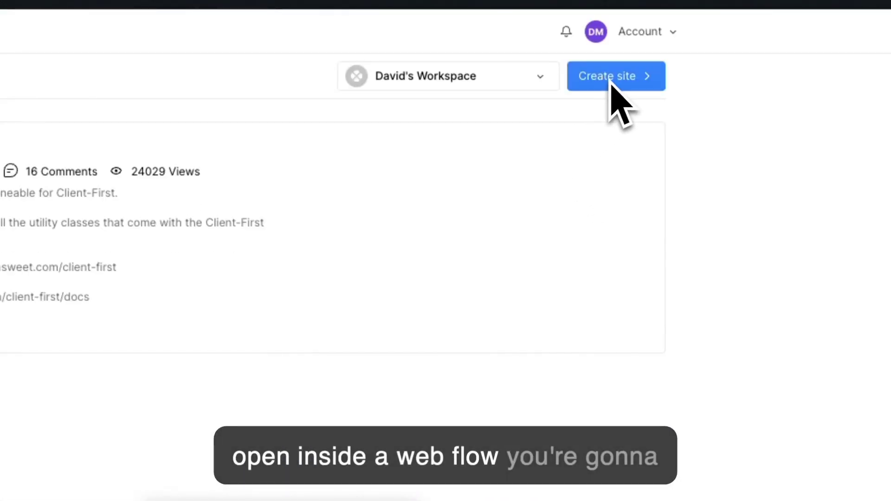
- Choose the personal workspace as the clone's destination and start creating the site
{"action": "left_click", "coordinate": [538, 78]}
{"action": "left_click", "coordinate": [328, 95]}
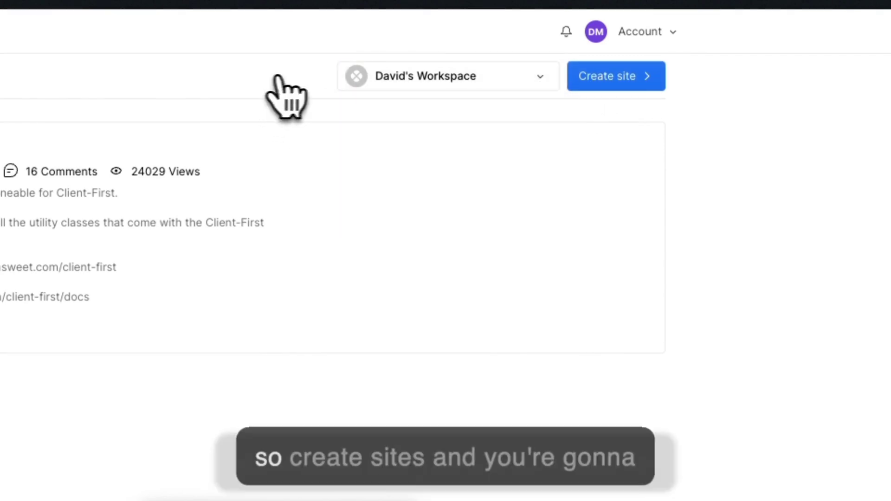
{"action": "left_click", "coordinate": [631, 82]}
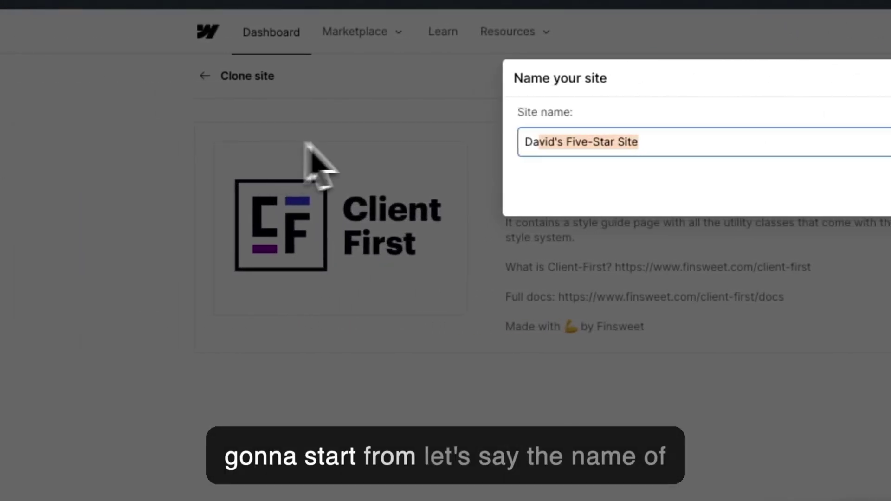
- Check the LCN design file in Figma, return to the Webflow clone page, and name the new site LCN
{"action": "left_click", "coordinate": [640, 143]}
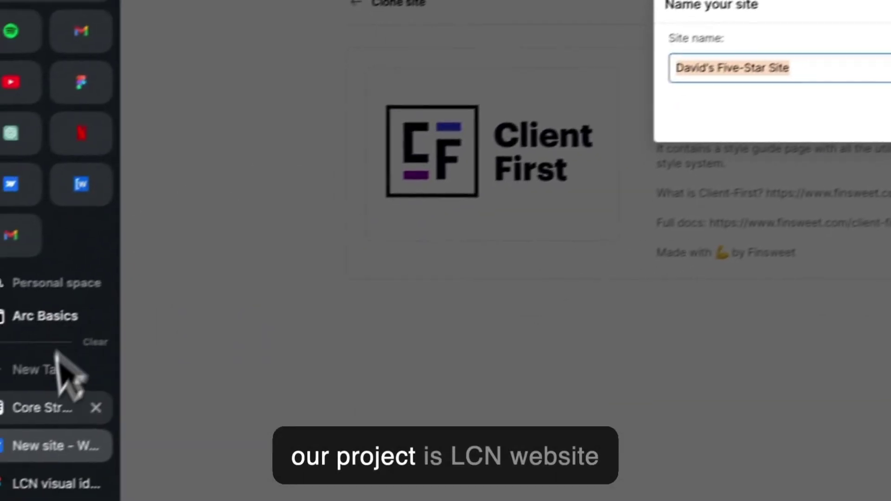
{"action": "left_click", "coordinate": [64, 370]}
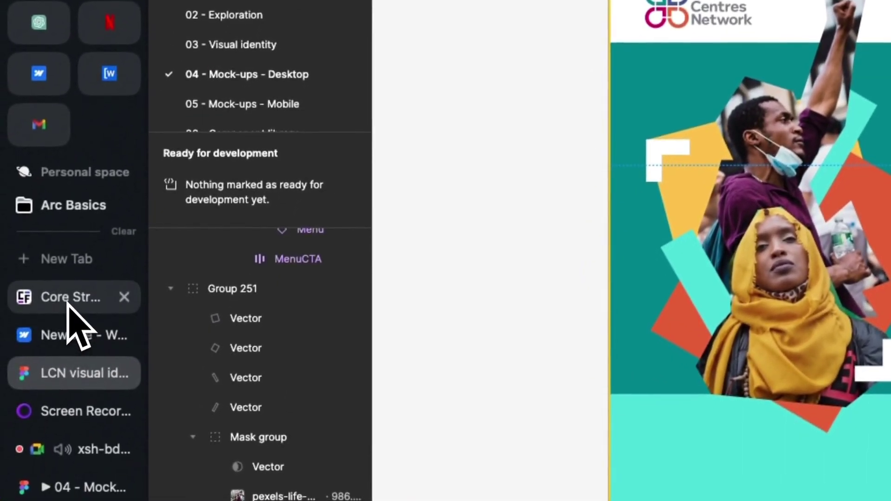
{"action": "left_click", "coordinate": [70, 335]}
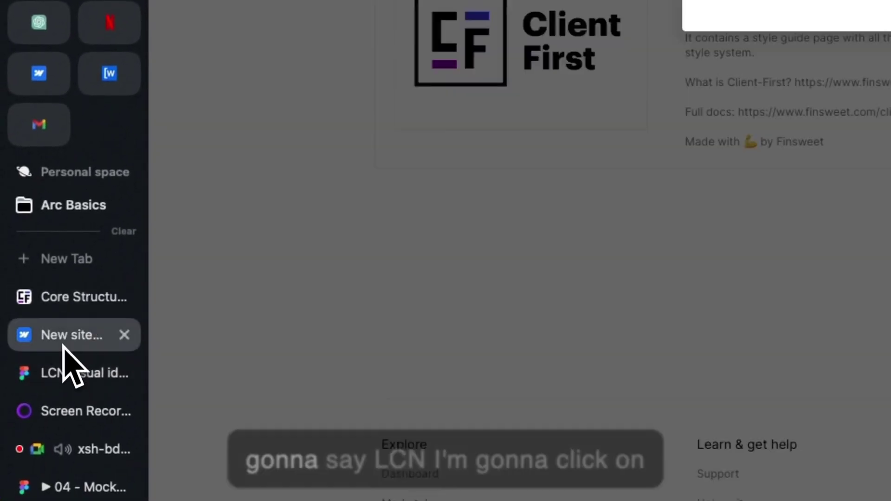
{"action": "type", "text": "LCN"}
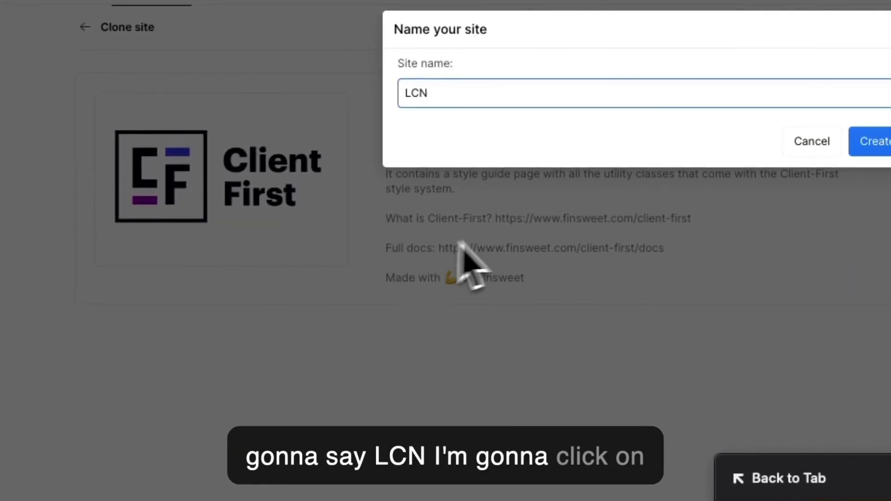
- Create the LCN site and review the Structure Classes section on its draft Style Guide page
{"action": "left_click", "coordinate": [872, 141]}
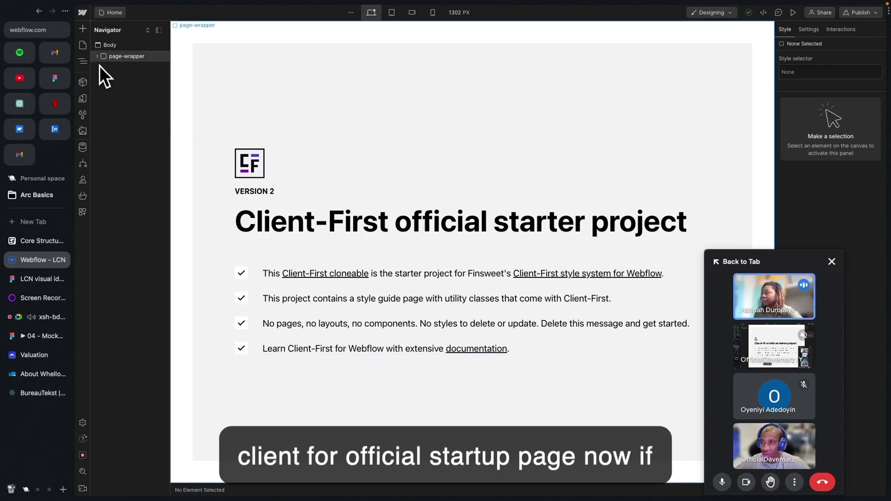
{"action": "left_click", "coordinate": [110, 12]}
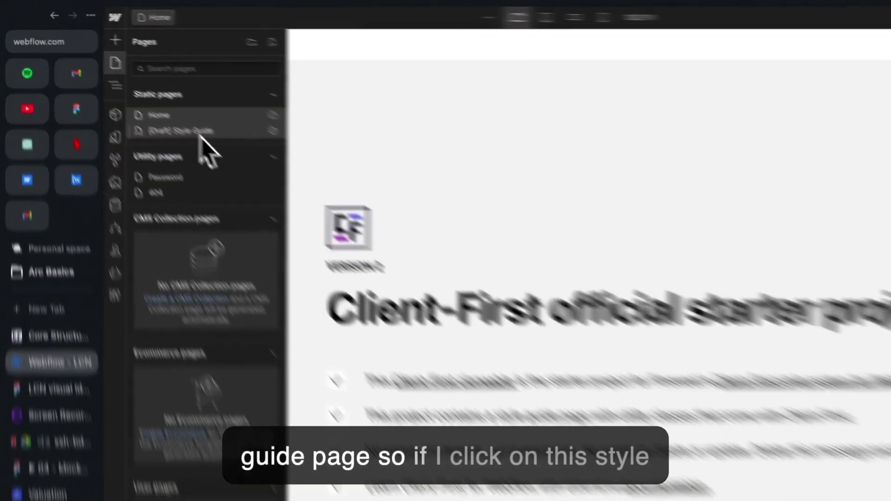
{"action": "left_click", "coordinate": [143, 96]}
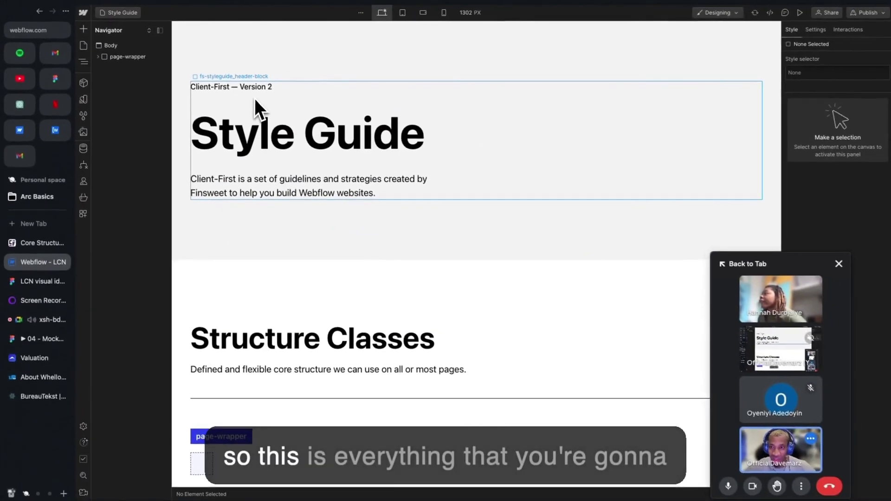
{"action": "scroll", "coordinate": [325, 305], "scroll_direction": "down", "scroll_amount": 5}
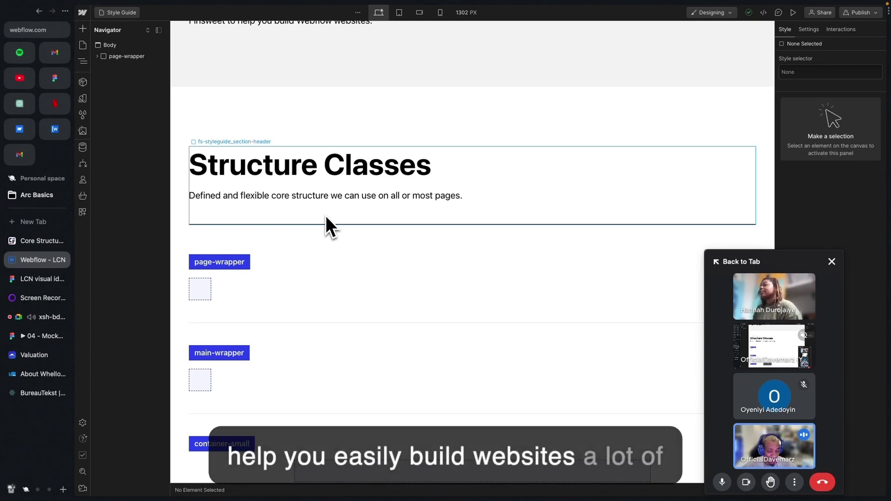
{"action": "scroll", "coordinate": [326, 217], "scroll_direction": "down", "scroll_amount": 1}
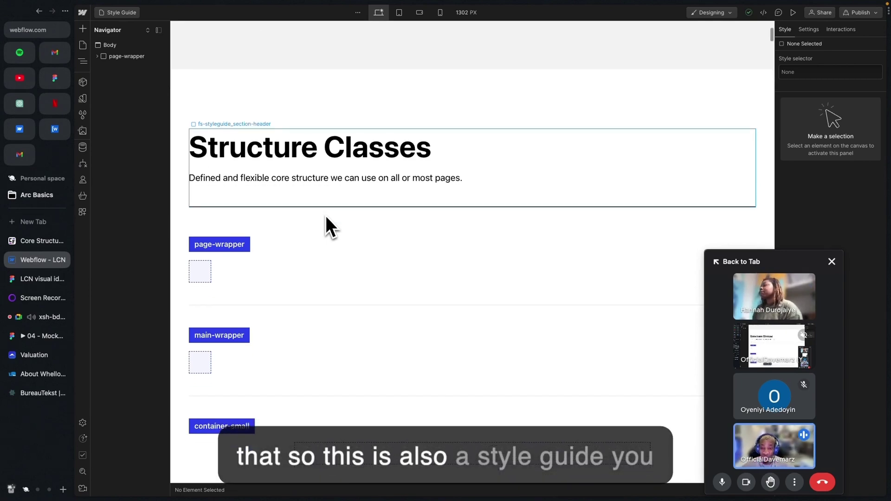
{"action": "scroll", "coordinate": [325, 216], "scroll_direction": "down", "scroll_amount": 3}
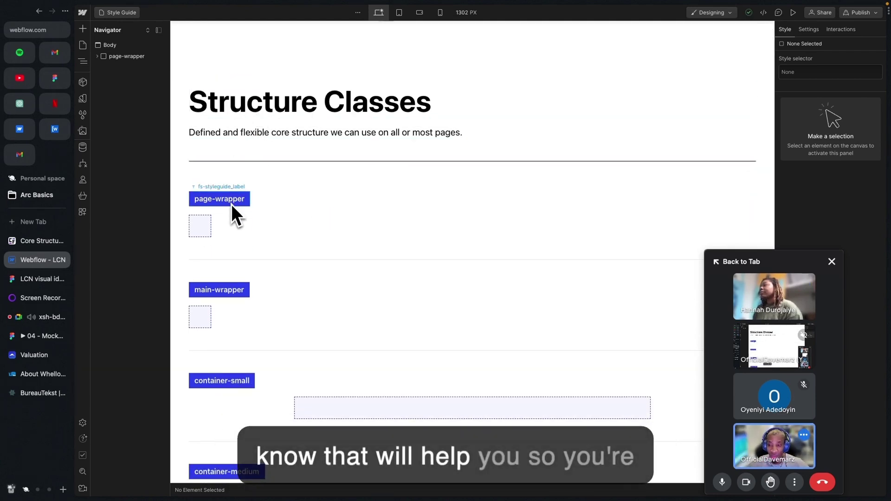
{"action": "scroll", "coordinate": [235, 211], "scroll_direction": "down", "scroll_amount": 1}
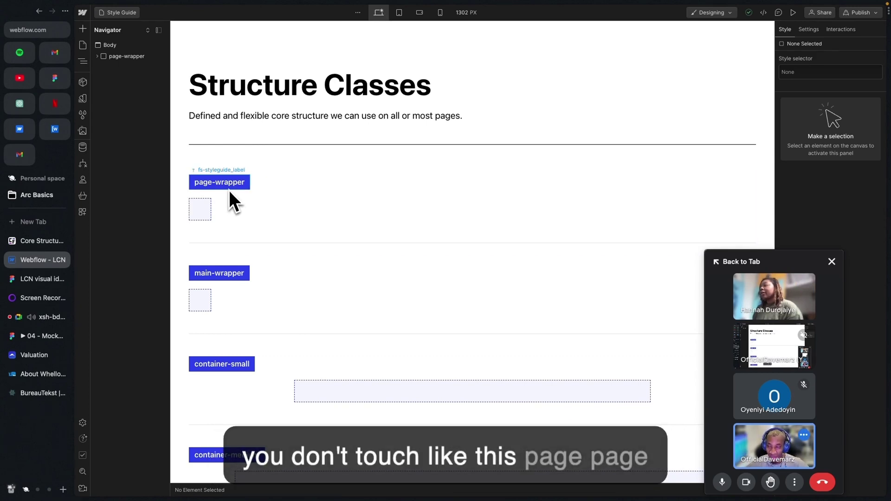
- Review the Core Structure strategy docs, covering the class list from page-wrapper to padding-section-[size] and the example element hierarchy
{"action": "left_click", "coordinate": [35, 237]}
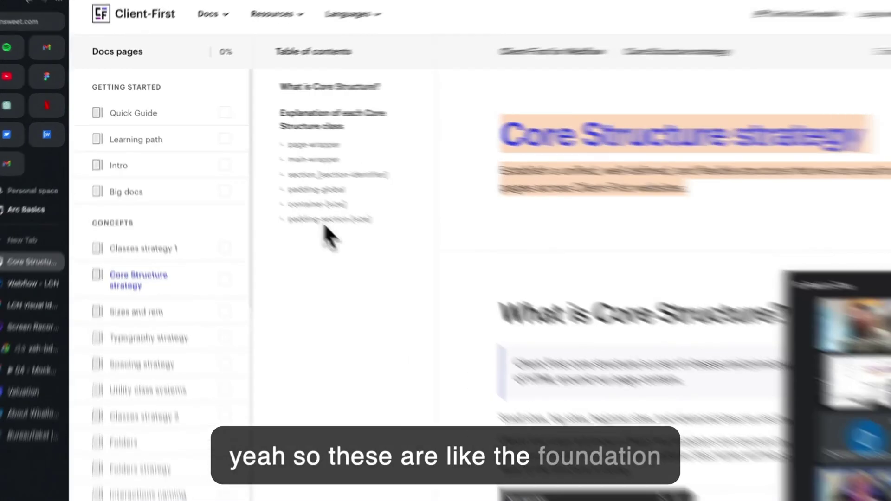
{"action": "left_click_drag", "start_coordinate": [325, 232], "coordinate": [277, 137]}
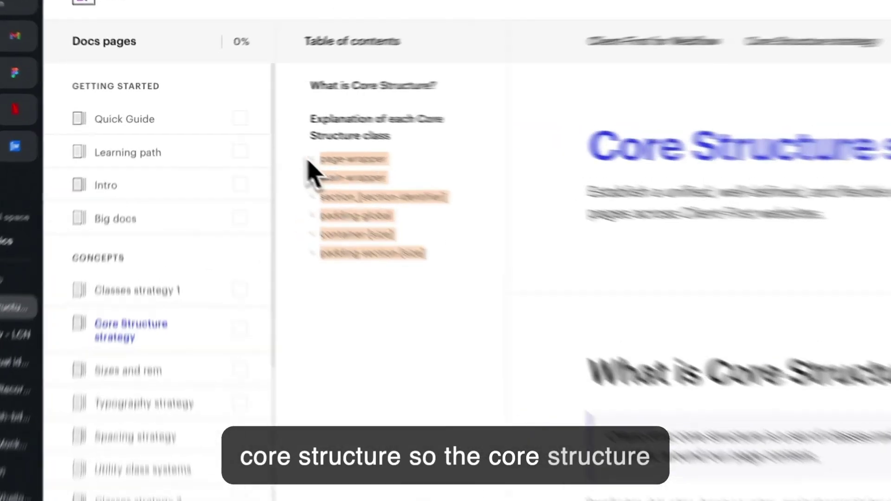
{"action": "left_click", "coordinate": [308, 161]}
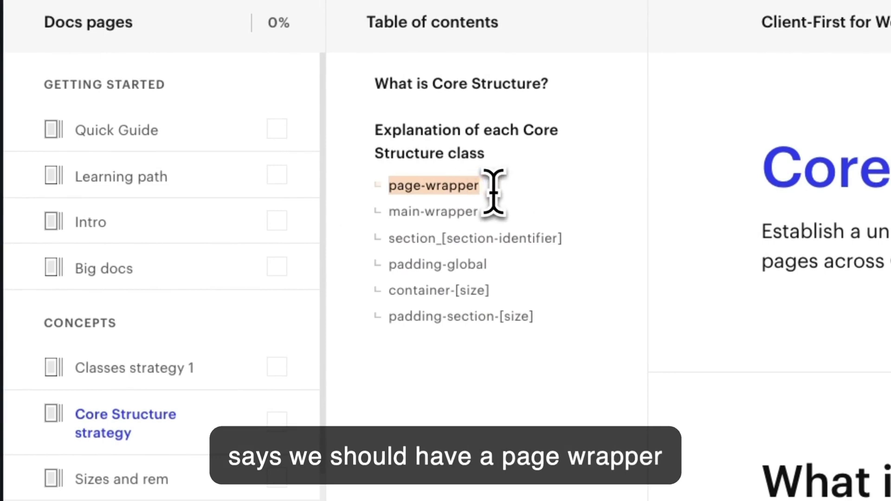
{"action": "left_click", "coordinate": [379, 214]}
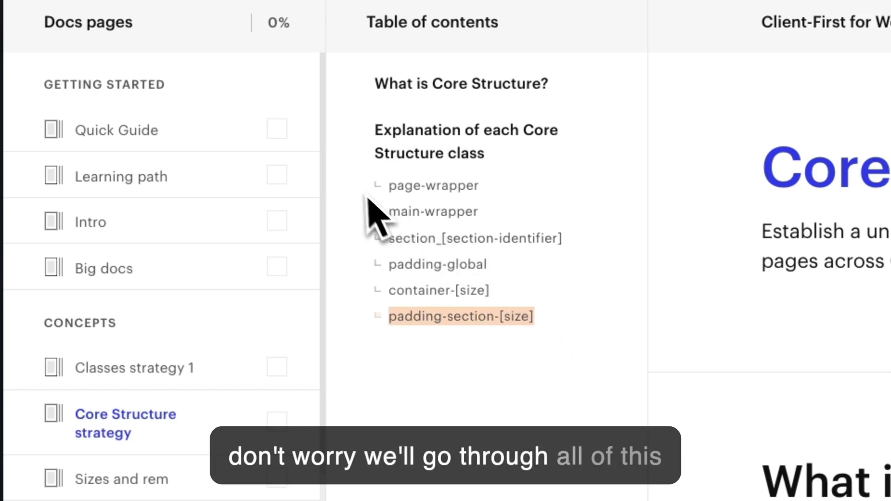
{"action": "left_click_drag", "start_coordinate": [364, 205], "coordinate": [471, 188]}
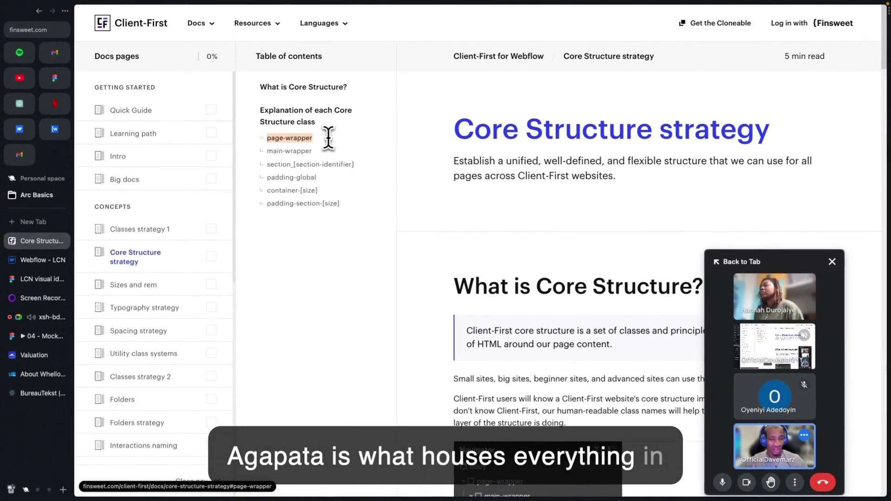
{"action": "scroll", "coordinate": [553, 197], "scroll_direction": "down", "scroll_amount": 3}
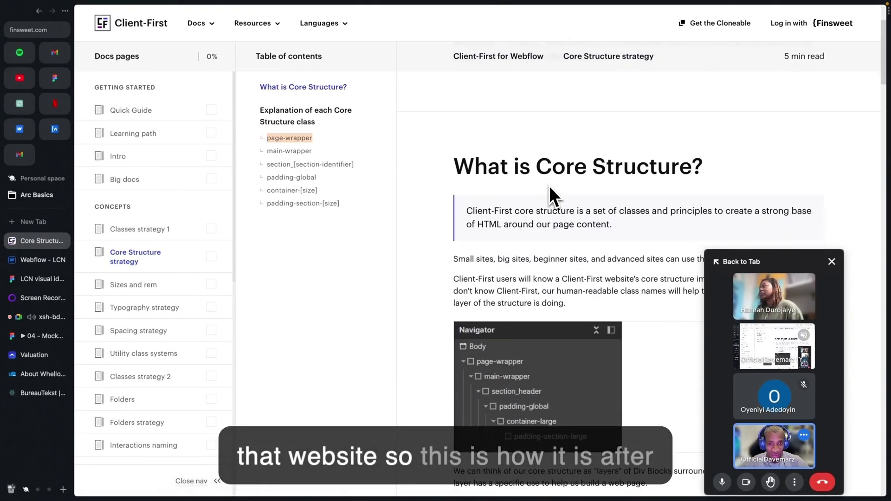
{"action": "scroll", "coordinate": [468, 297], "scroll_direction": "down", "scroll_amount": 2}
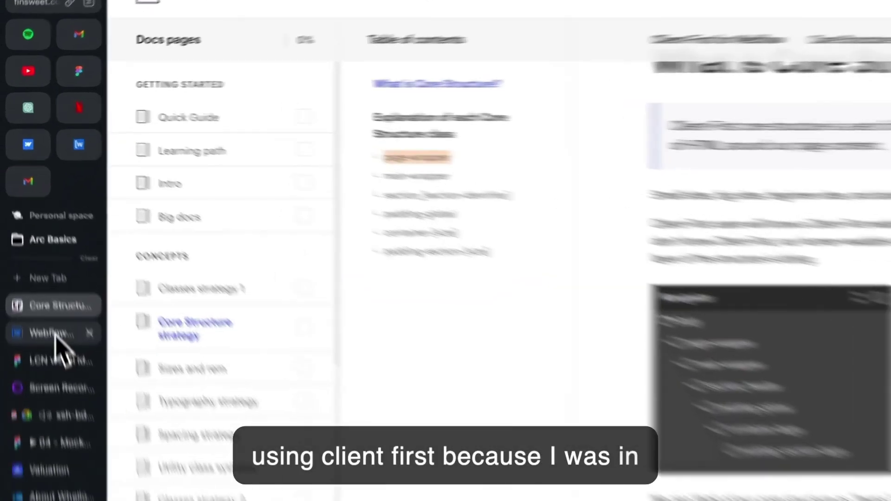
- Return to the LCN site's Home page and inspect the Global Styles component and main-wrapper inside page-wrapper
{"action": "left_click", "coordinate": [55, 338]}
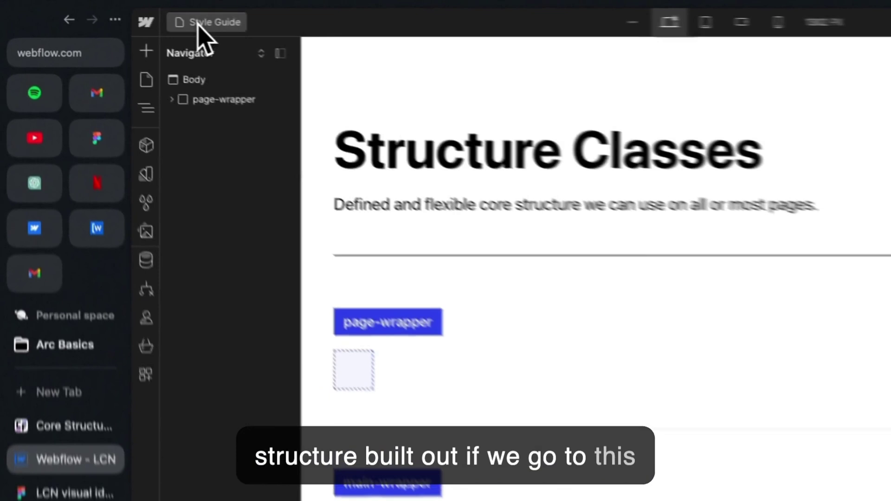
{"action": "left_click", "coordinate": [116, 13]}
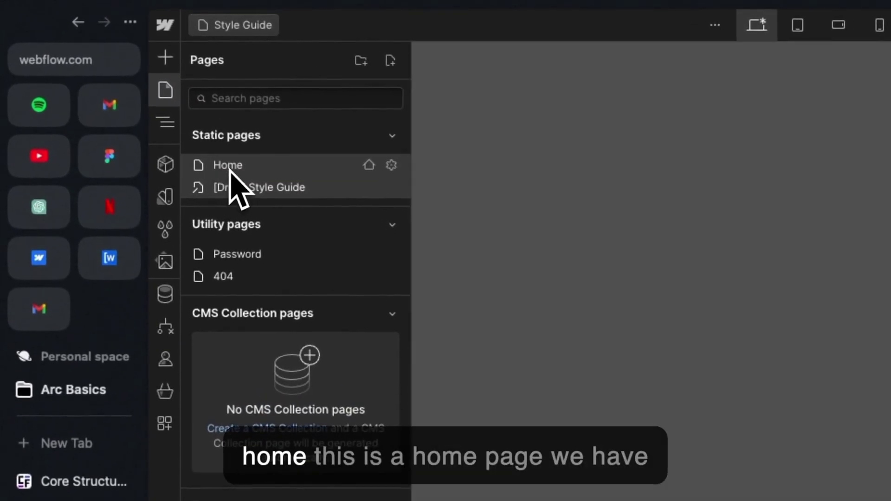
{"action": "left_click", "coordinate": [230, 168]}
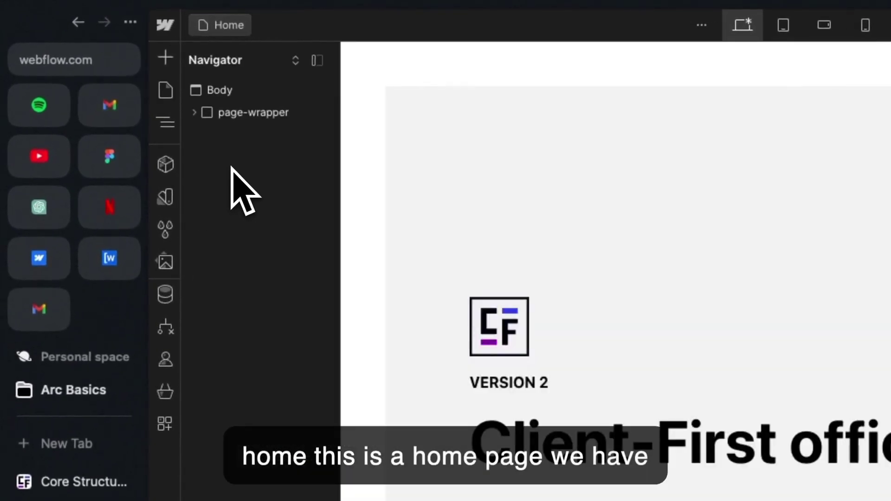
{"action": "left_click", "coordinate": [247, 112]}
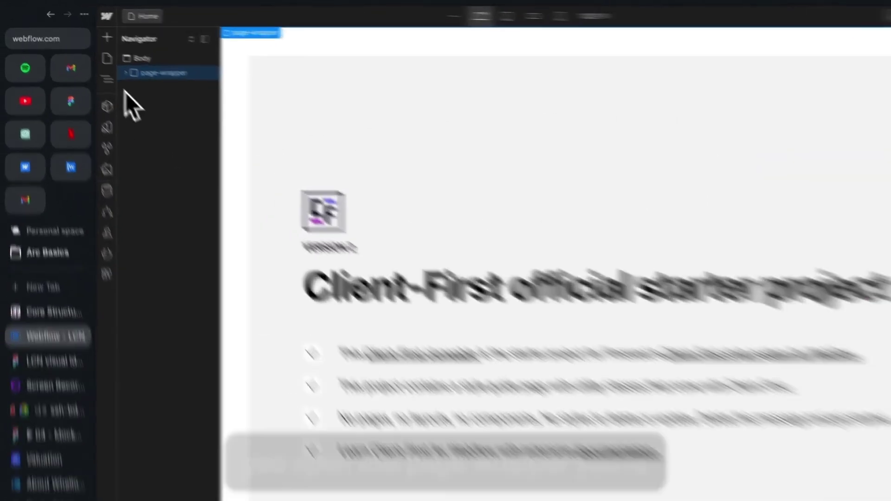
{"action": "left_click", "coordinate": [98, 56]}
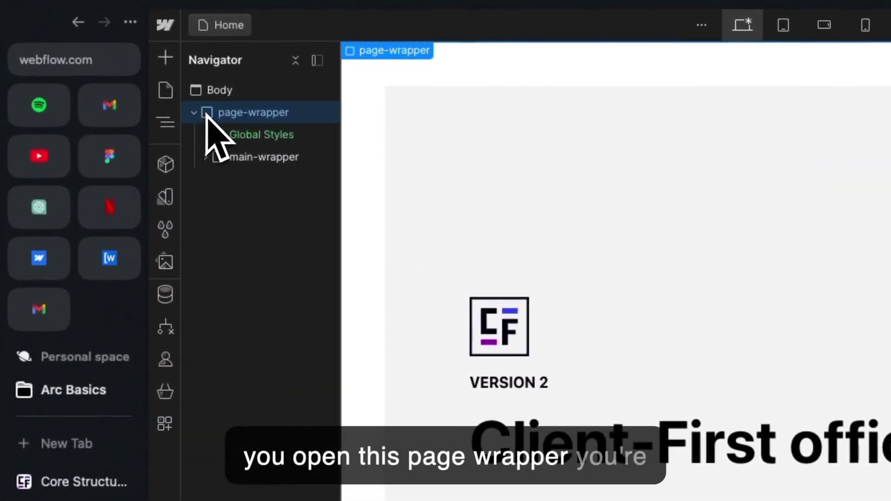
{"action": "left_click", "coordinate": [263, 139]}
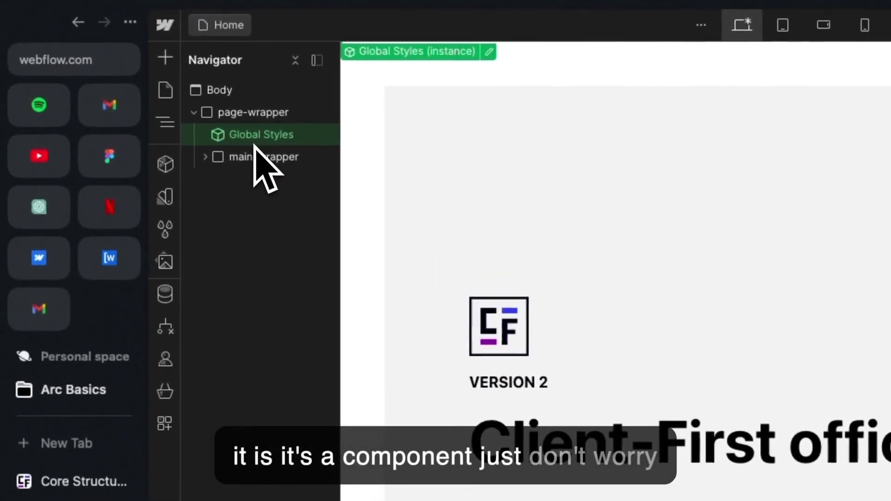
{"action": "left_click", "coordinate": [263, 181]}
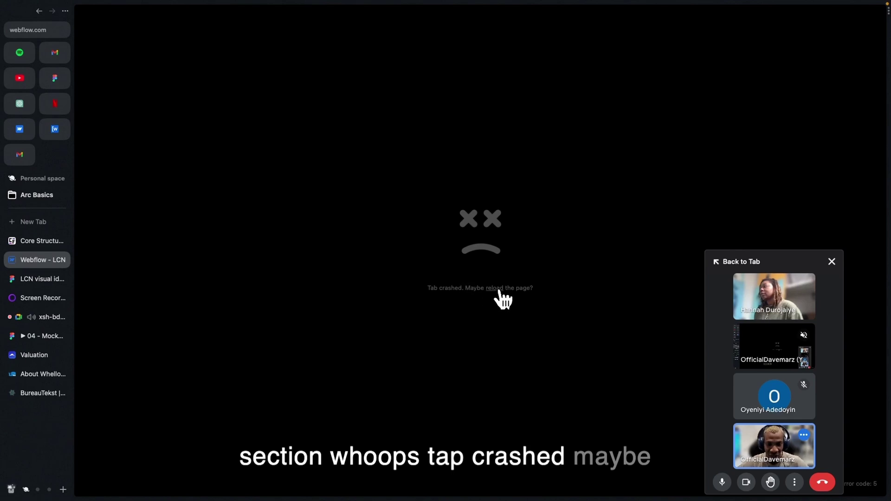
- Reload the crashed Webflow tab and delete the home-message_component from main-wrapper on the Home page
{"action": "left_click", "coordinate": [496, 289]}
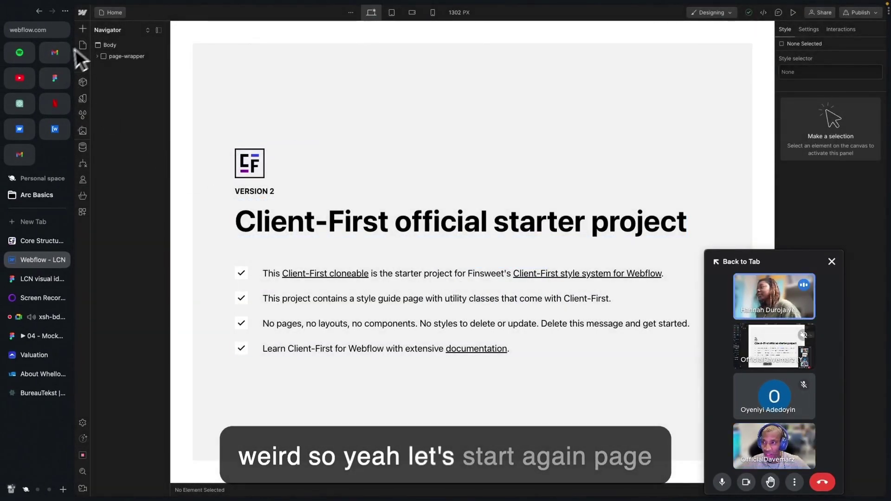
{"action": "left_click", "coordinate": [118, 56]}
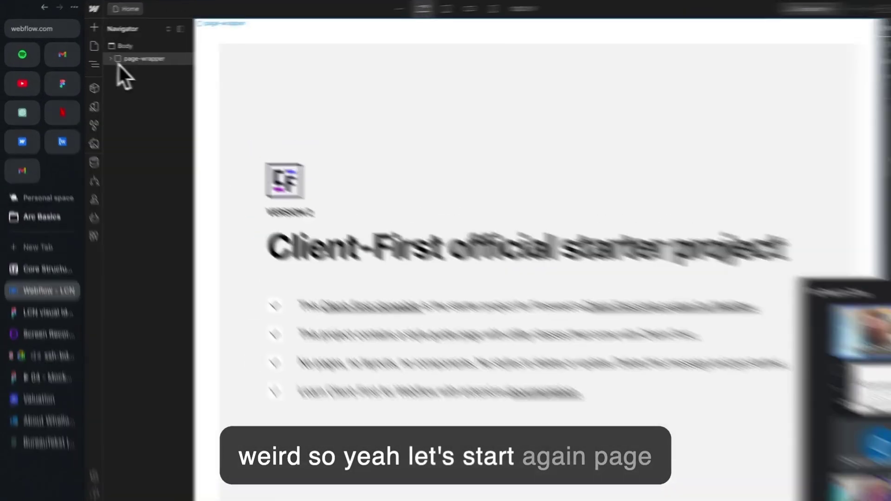
{"action": "left_click", "coordinate": [97, 56]}
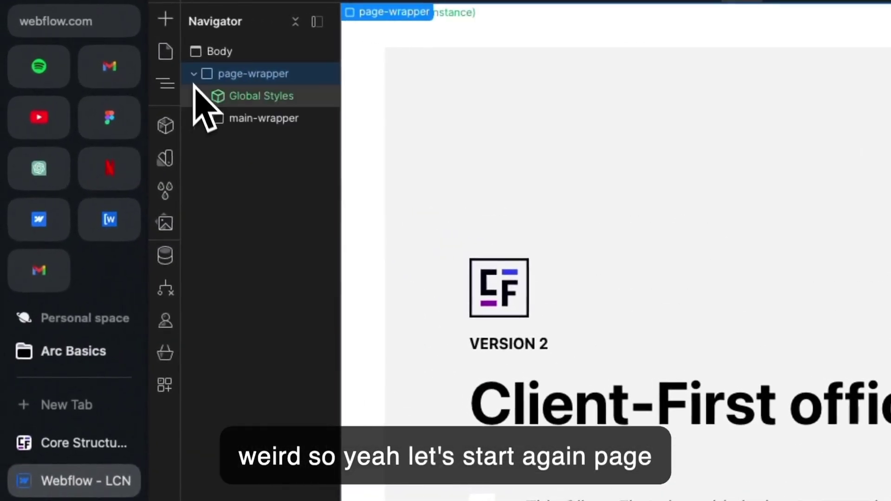
{"action": "left_click", "coordinate": [206, 119]}
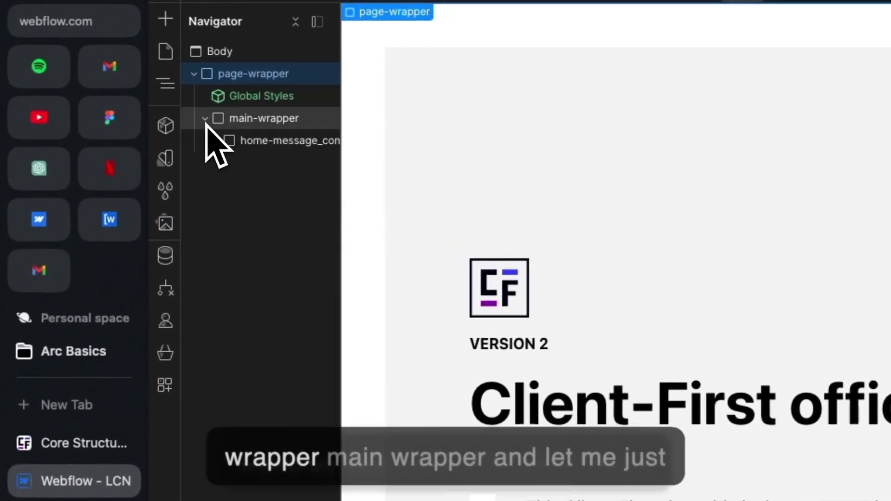
{"action": "left_click", "coordinate": [237, 122]}
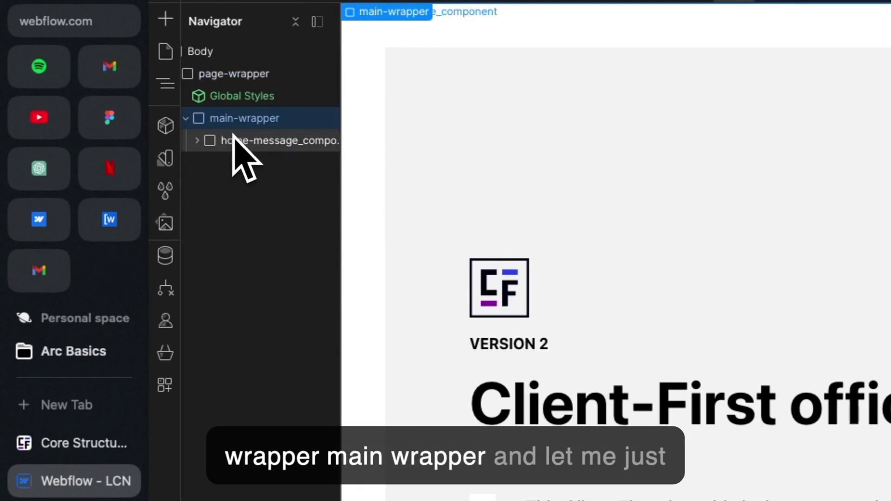
{"action": "left_click", "coordinate": [243, 140]}
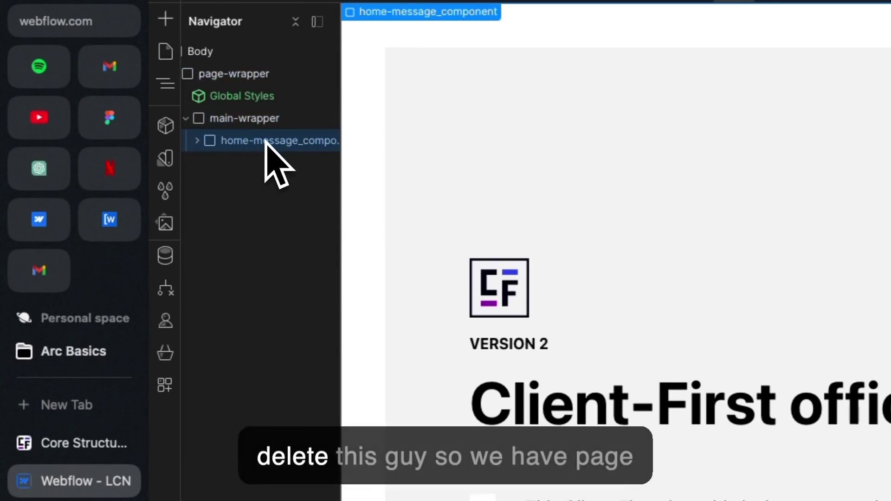
{"action": "key", "text": "Delete"}
- Compare the Home page's page-wrapper and main-wrapper with the Core Structure class list in the docs, up to section_[section-identifier]
{"action": "left_click", "coordinate": [230, 76]}
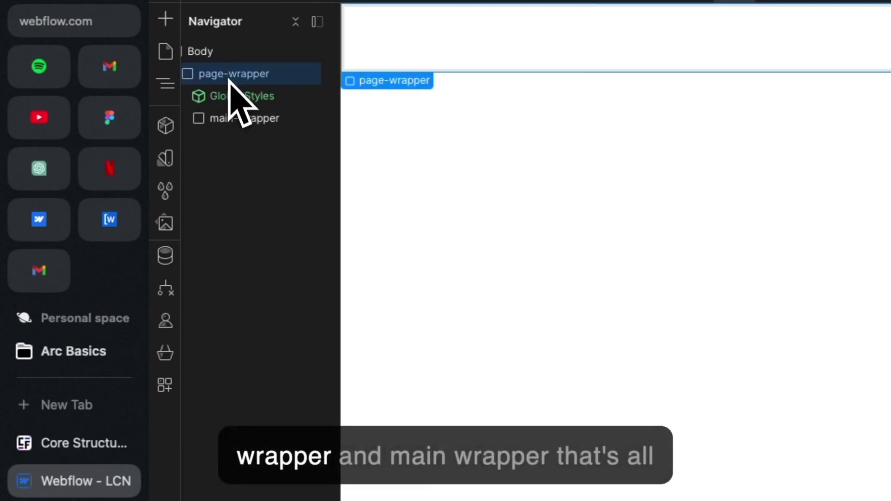
{"action": "left_click", "coordinate": [235, 121]}
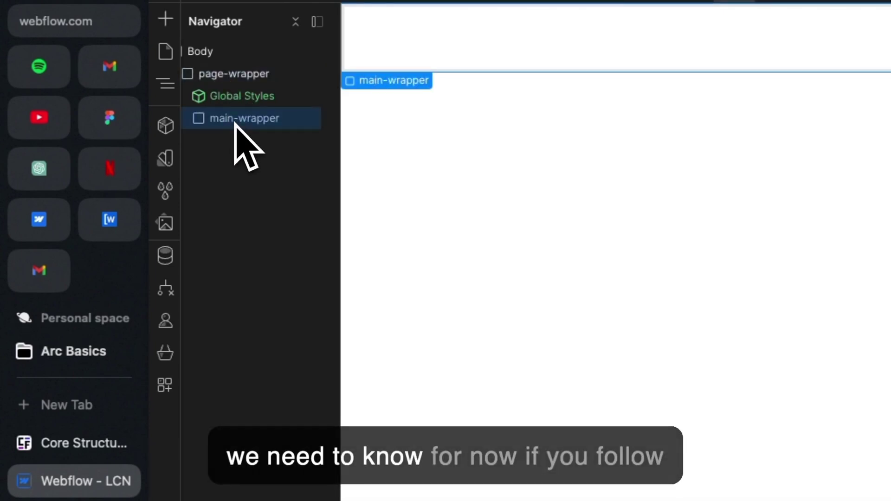
{"action": "left_click", "coordinate": [65, 411]}
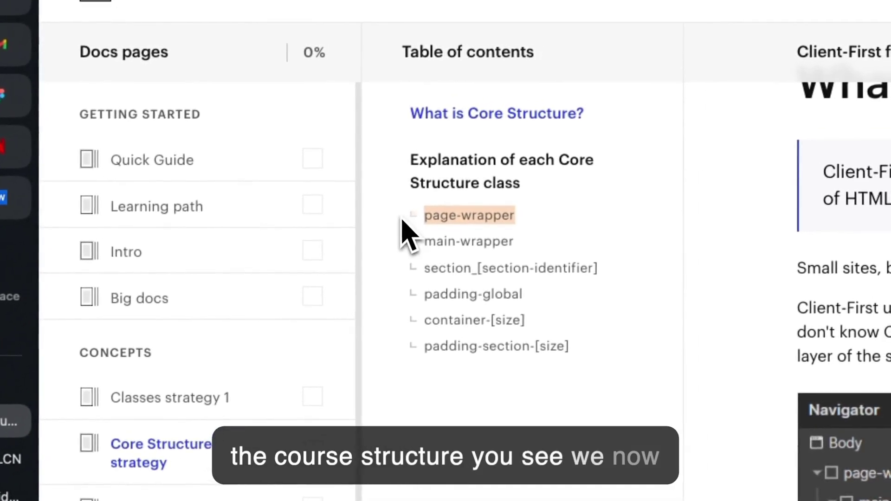
{"action": "left_click", "coordinate": [404, 260]}
{"action": "left_click_drag", "start_coordinate": [420, 241], "coordinate": [495, 243]}
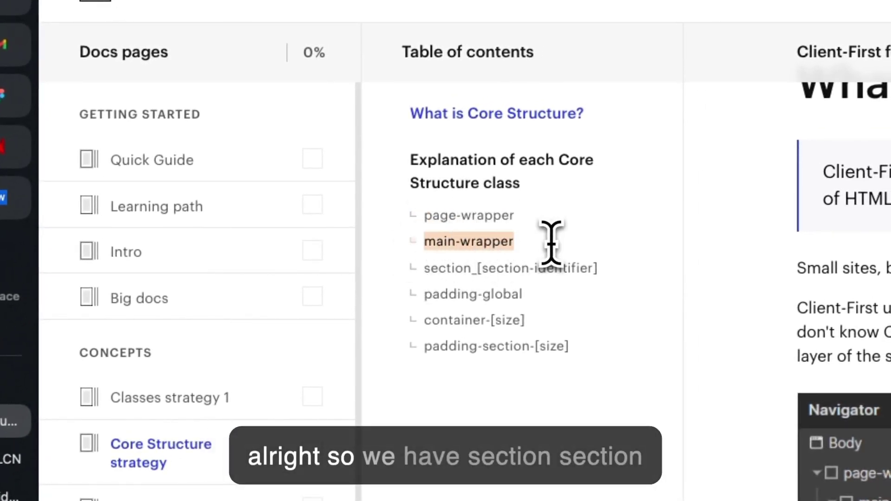
{"action": "left_click_drag", "start_coordinate": [411, 269], "coordinate": [606, 270]}
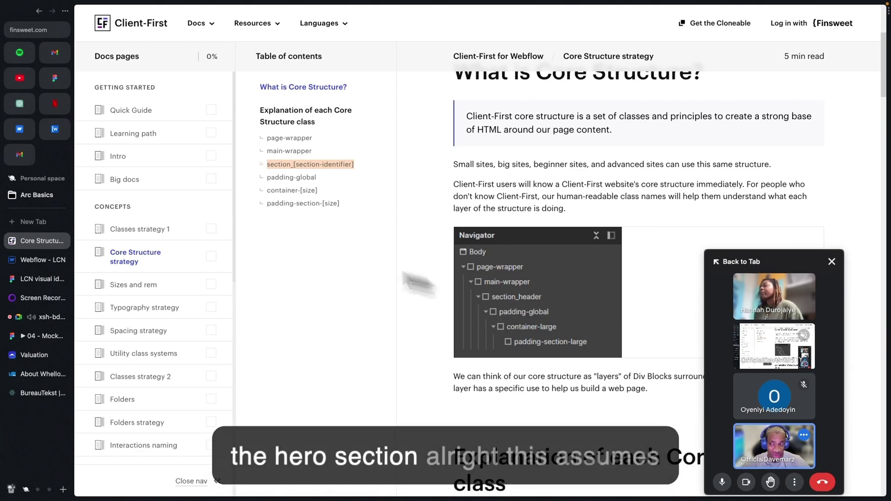
- Check the hero section in the LCN Figma design, and read the page-wrapper explanation in the Core Structure docs
{"action": "left_click", "coordinate": [28, 278]}
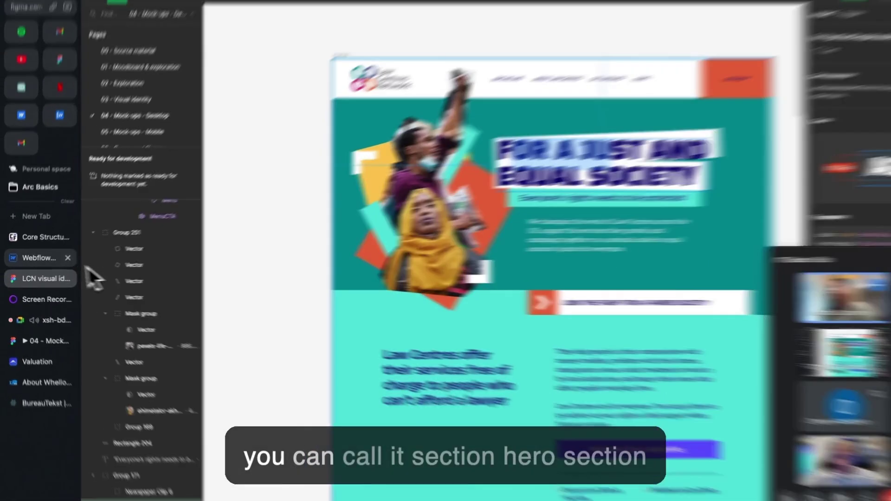
{"action": "left_click", "coordinate": [47, 259]}
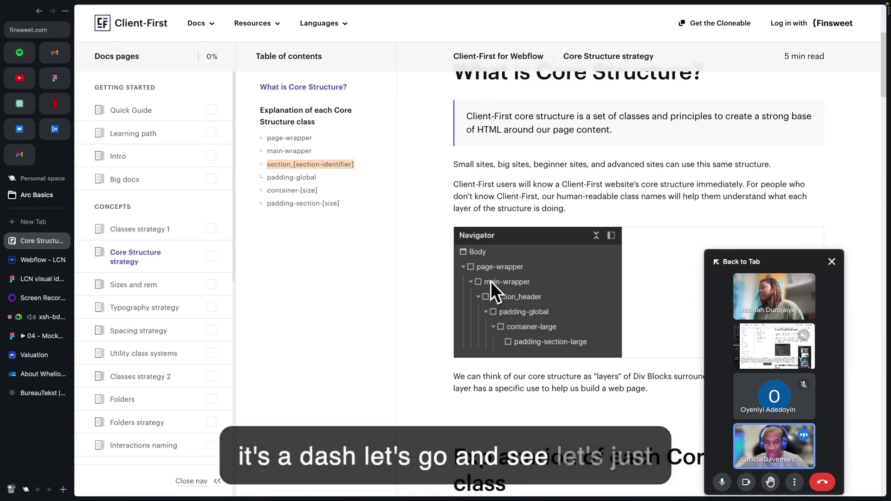
{"action": "scroll", "coordinate": [491, 281], "scroll_direction": "down", "scroll_amount": 7}
{"action": "scroll", "coordinate": [492, 281], "scroll_direction": "down", "scroll_amount": 2}
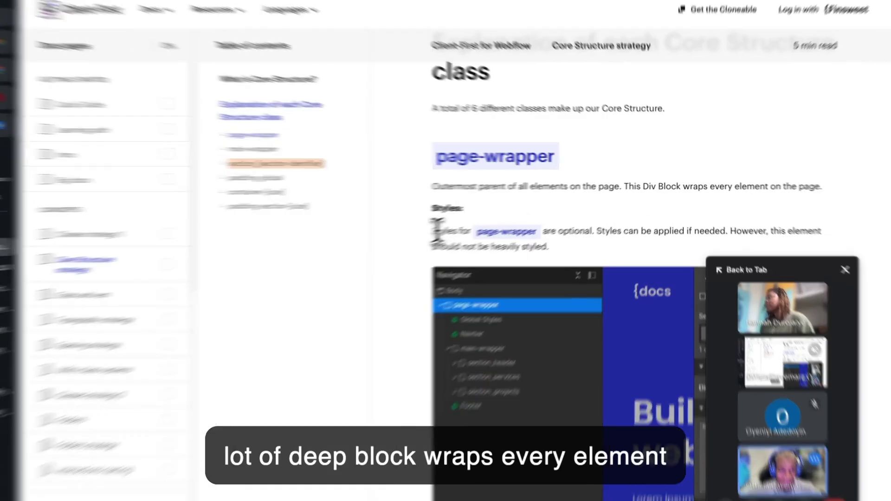
- Read the styling guidance for page-wrapper in the Core Structure docs
{"action": "left_click_drag", "start_coordinate": [454, 226], "coordinate": [509, 226]}
{"action": "scroll", "coordinate": [592, 308], "scroll_direction": "down", "scroll_amount": 1}
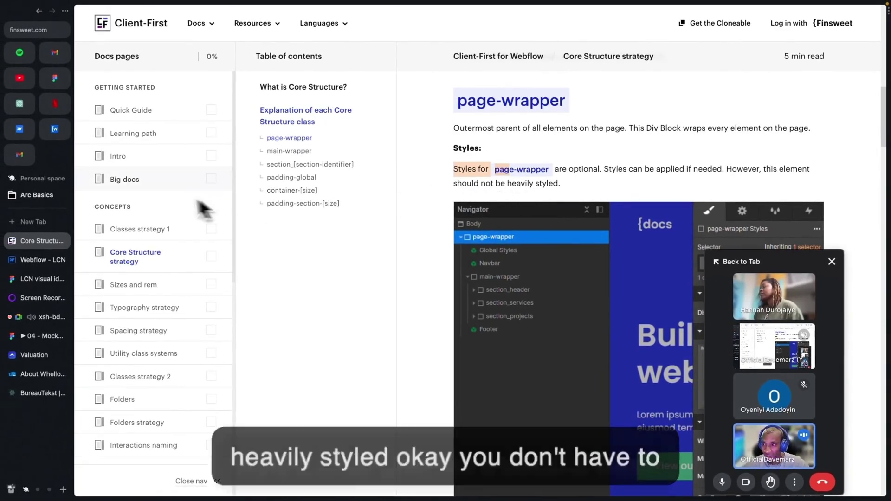
{"action": "scroll", "coordinate": [157, 177], "scroll_direction": "up", "scroll_amount": 2}
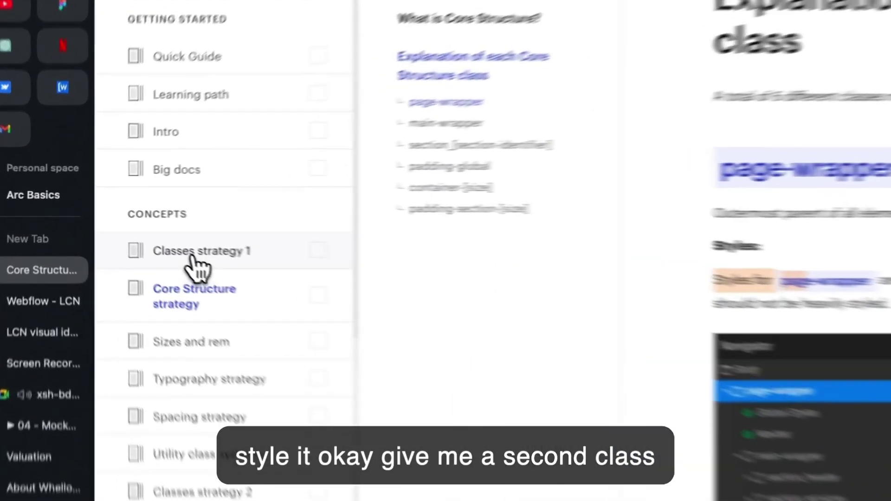
- Open the Classes strategy 1 docs page and read the Utility class definition under Types of classes
{"action": "left_click", "coordinate": [131, 232]}
{"action": "scroll", "coordinate": [529, 332], "scroll_direction": "down", "scroll_amount": 4}
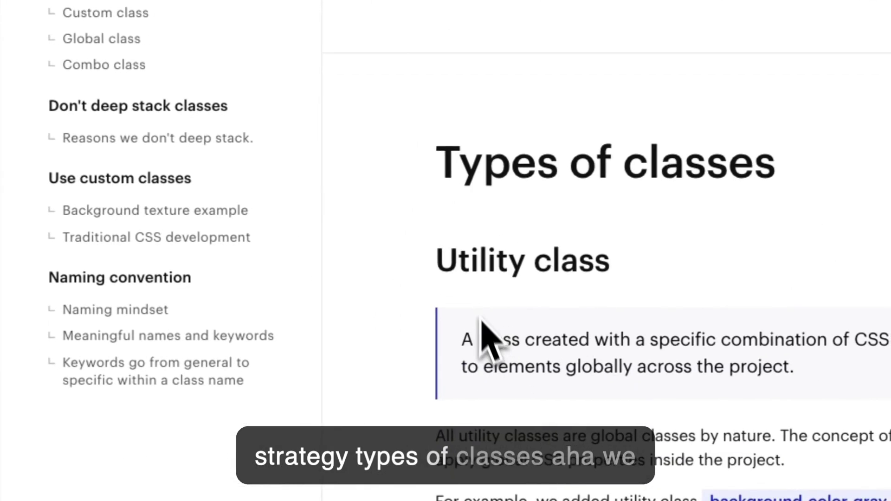
{"action": "scroll", "coordinate": [450, 160], "scroll_direction": "down", "scroll_amount": 2}
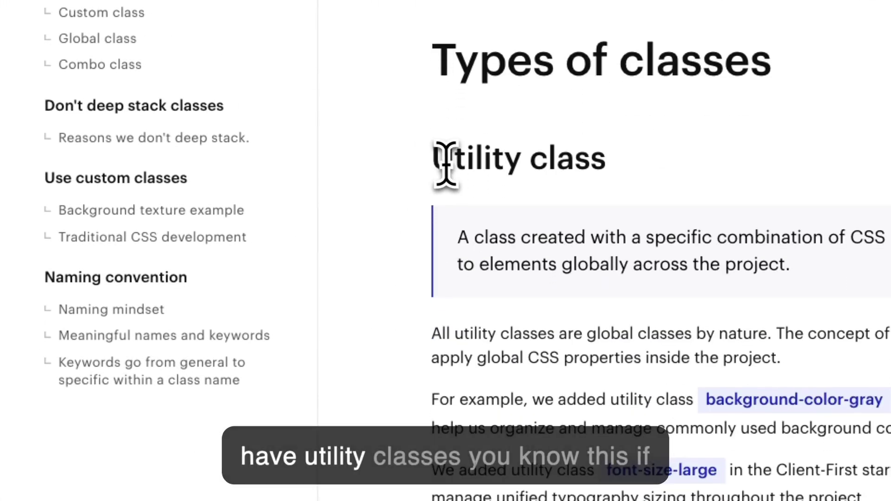
{"action": "left_click_drag", "start_coordinate": [448, 162], "coordinate": [588, 160]}
{"action": "scroll", "coordinate": [585, 163], "scroll_direction": "down", "scroll_amount": 4}
{"action": "scroll", "coordinate": [586, 162], "scroll_direction": "down", "scroll_amount": 2}
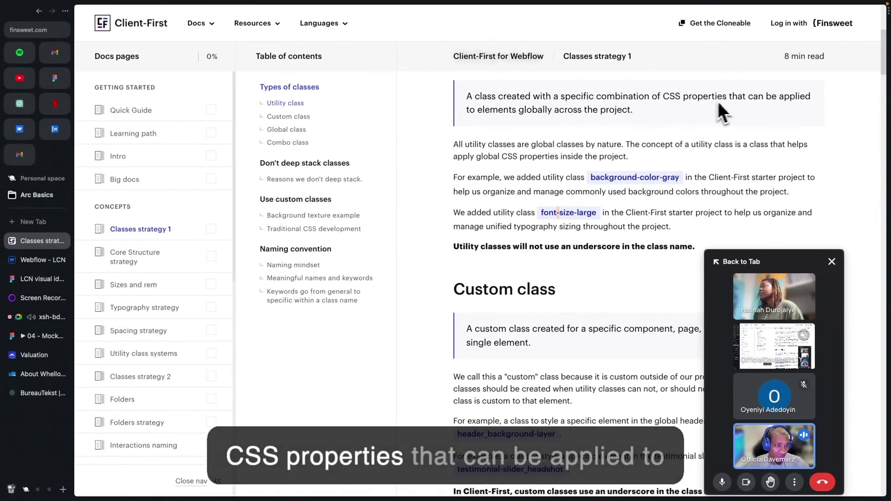
{"action": "left_click_drag", "start_coordinate": [537, 110], "coordinate": [628, 117]}
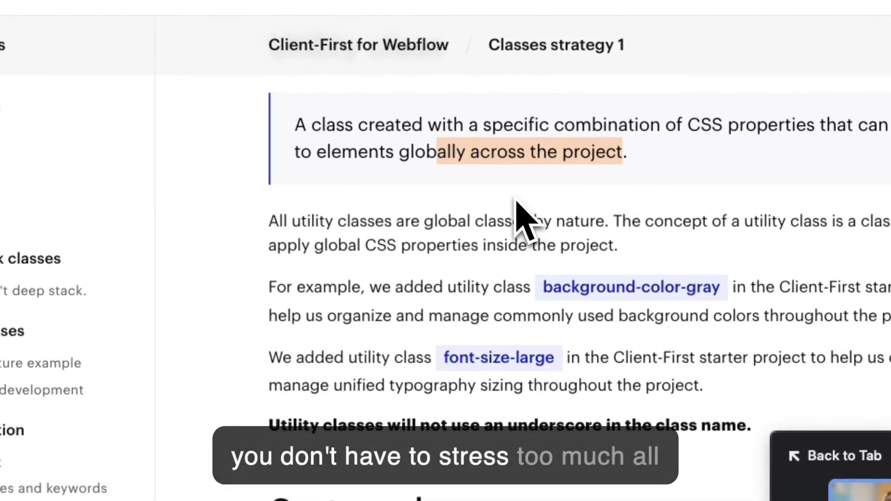
- Read the Custom class definition and its naming examples on the Classes strategy 1 page
{"action": "scroll", "coordinate": [464, 287], "scroll_direction": "down", "scroll_amount": 2}
{"action": "scroll", "coordinate": [441, 343], "scroll_direction": "down", "scroll_amount": 3}
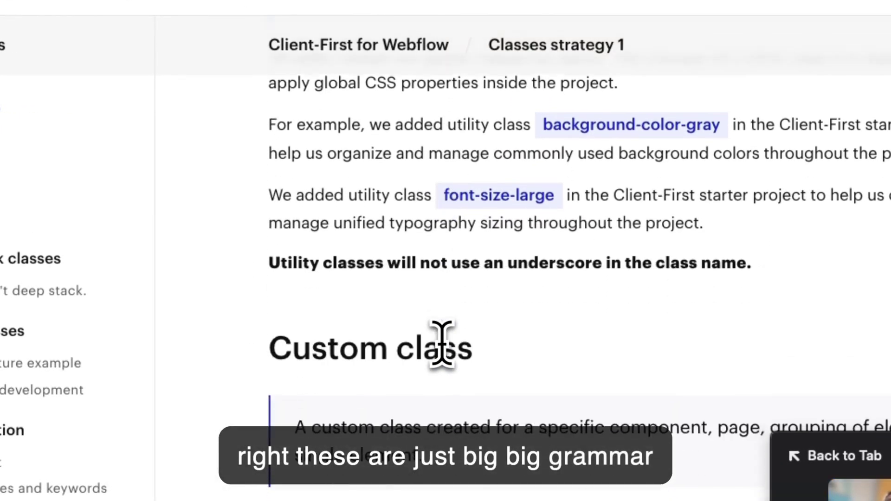
{"action": "double_click", "coordinate": [327, 336]}
{"action": "left_click_drag", "start_coordinate": [327, 335], "coordinate": [478, 364]}
{"action": "scroll", "coordinate": [478, 364], "scroll_direction": "down", "scroll_amount": 3}
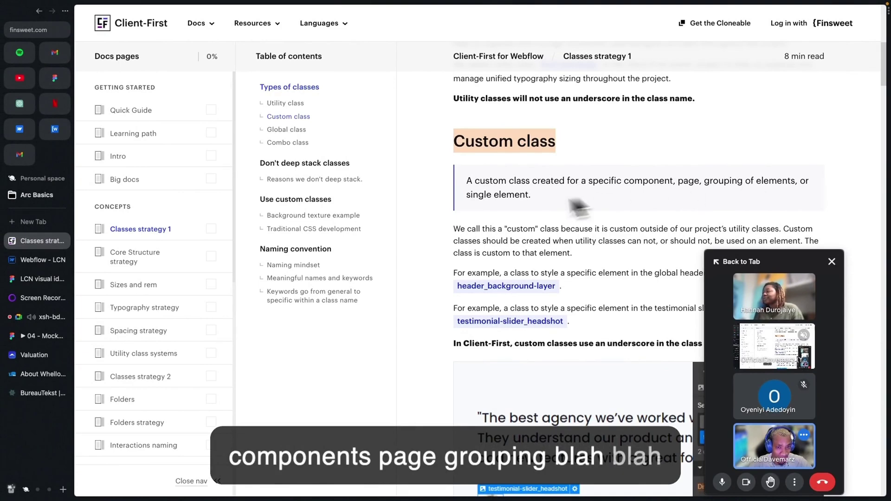
{"action": "scroll", "coordinate": [495, 210], "scroll_direction": "down", "scroll_amount": 1}
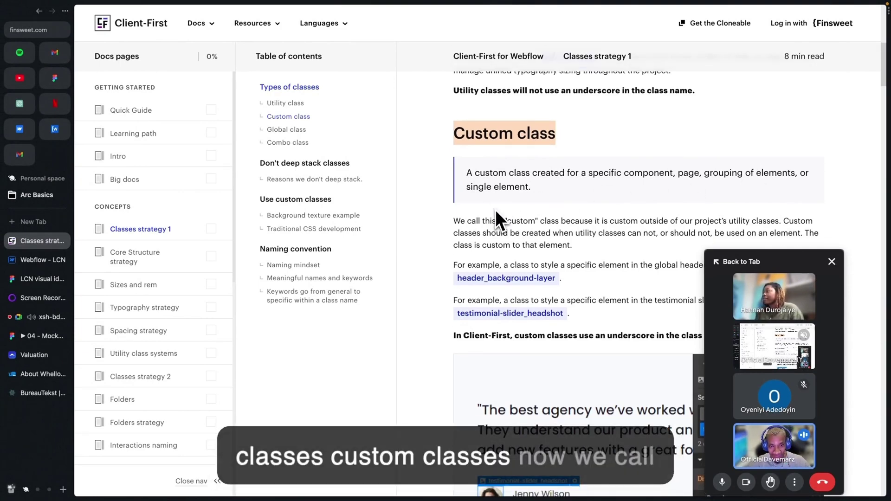
{"action": "scroll", "coordinate": [495, 210], "scroll_direction": "down", "scroll_amount": 2}
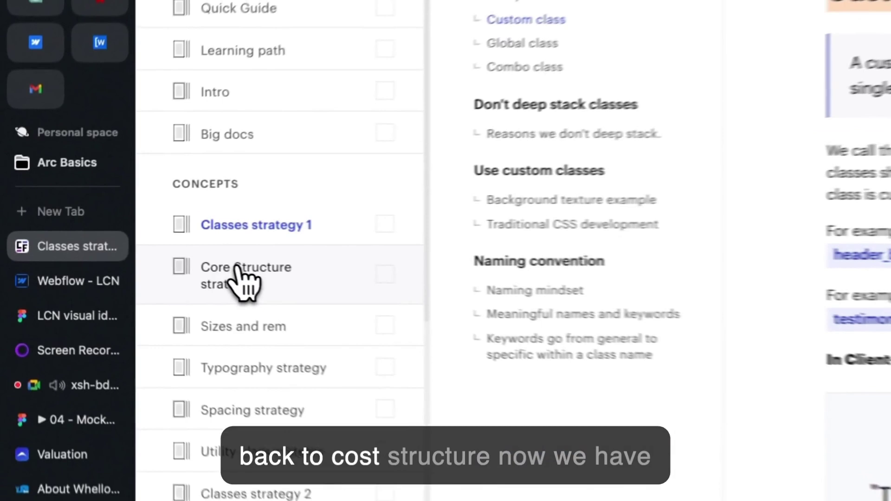
- Return to the Core Structure strategy docs page and examine the nested class example under What is Core Structure
{"action": "left_click", "coordinate": [133, 258]}
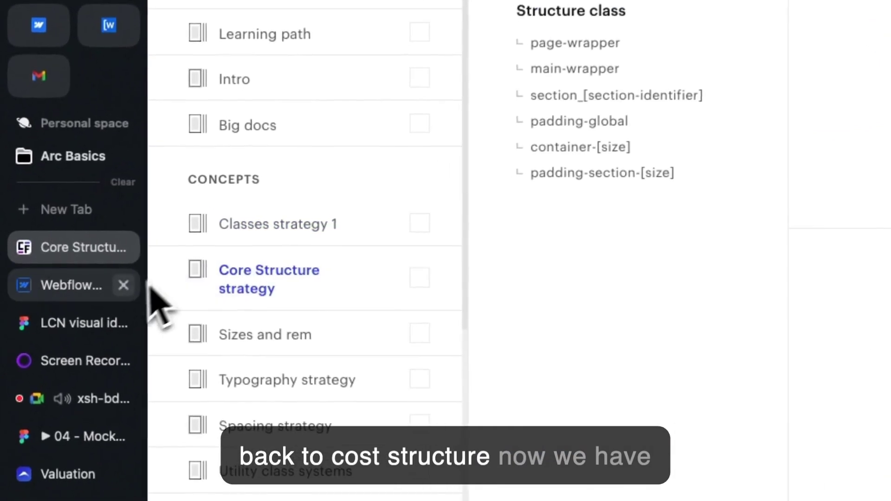
{"action": "scroll", "coordinate": [453, 187], "scroll_direction": "down", "scroll_amount": 4}
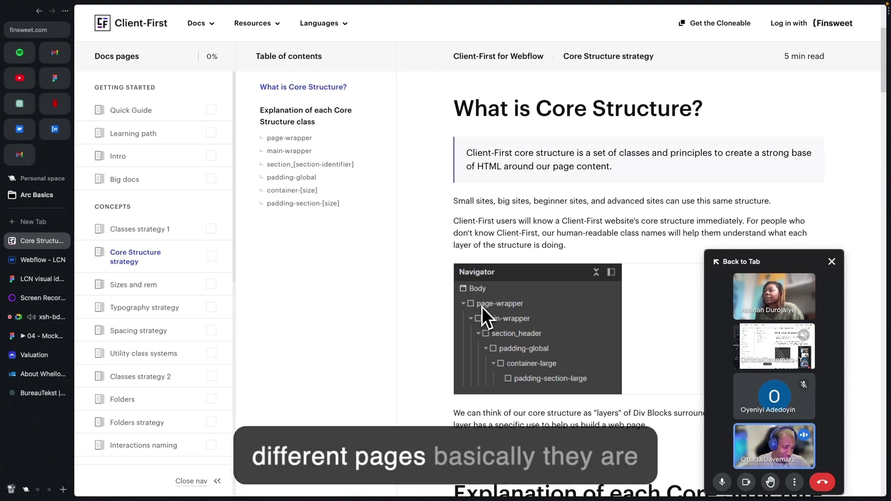
{"action": "scroll", "coordinate": [481, 307], "scroll_direction": "down", "scroll_amount": 1}
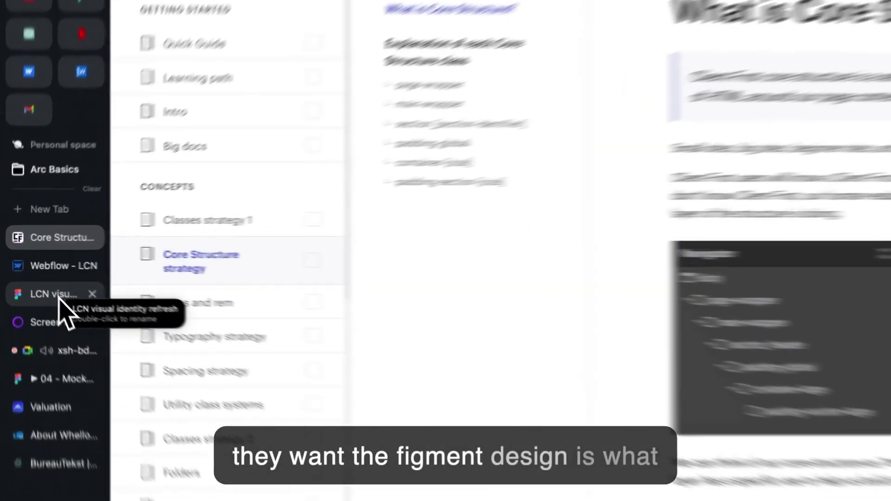
- Switch to the LCN Figma design and review the Home desktop mock-up's sections from the hero down to the footer
{"action": "left_click", "coordinate": [40, 282]}
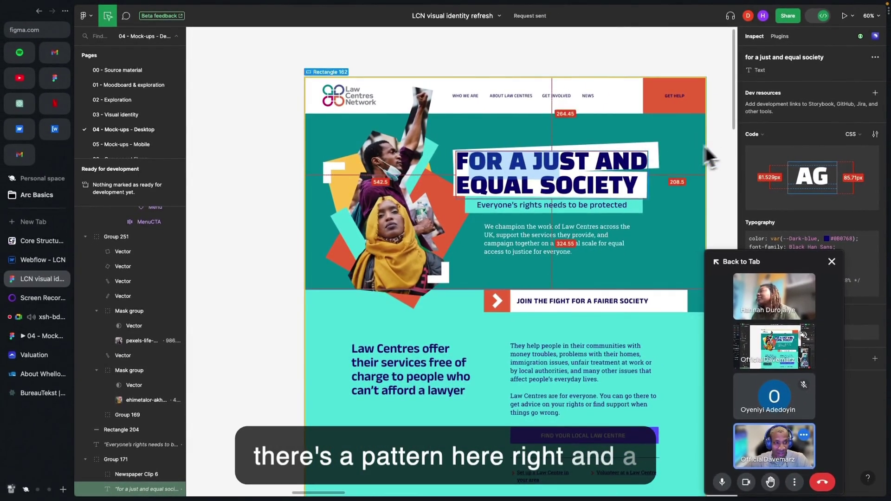
{"action": "scroll", "coordinate": [572, 261], "scroll_direction": "down", "scroll_amount": 5}
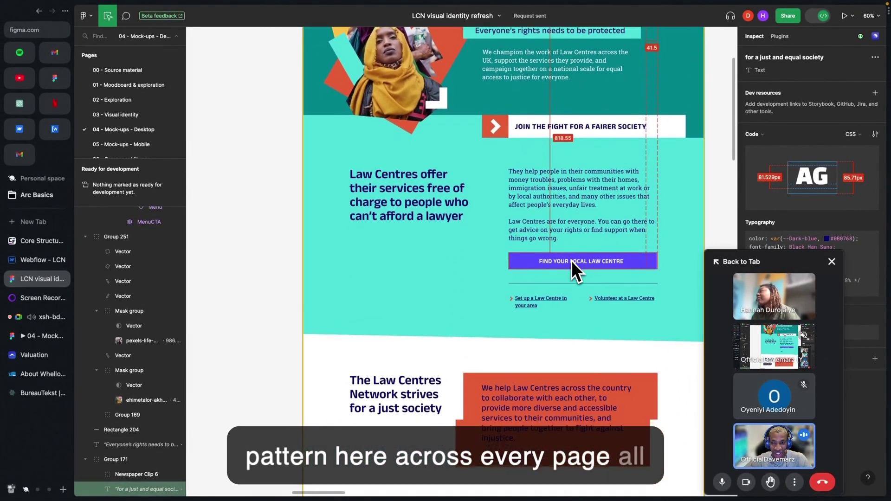
{"action": "scroll", "coordinate": [572, 261], "scroll_direction": "down", "scroll_amount": 10}
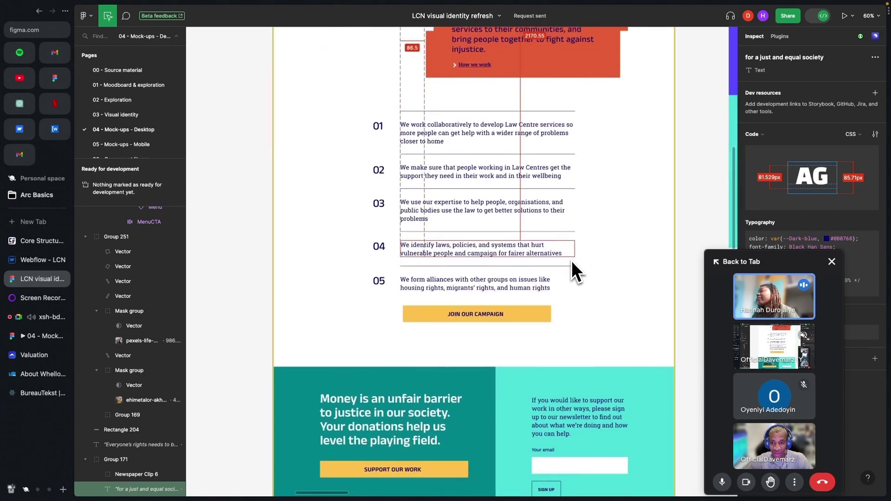
{"action": "scroll", "coordinate": [572, 260], "scroll_direction": "down", "scroll_amount": 3}
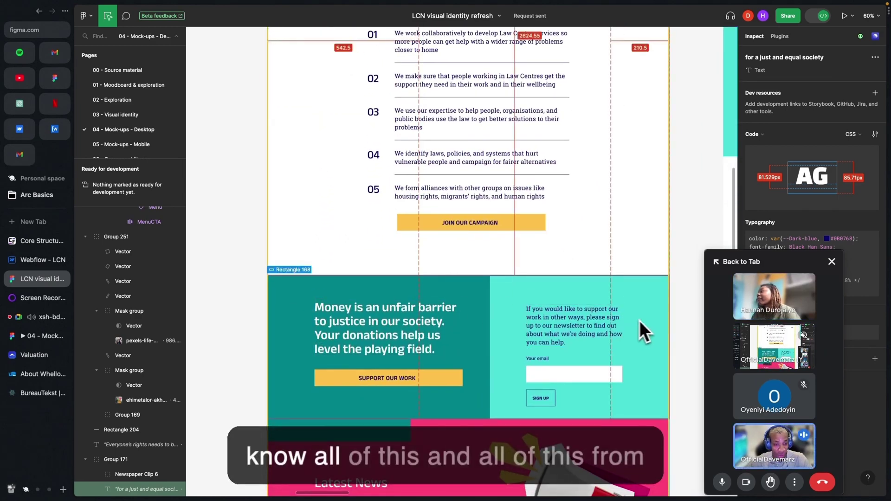
{"action": "scroll", "coordinate": [608, 328], "scroll_direction": "down", "scroll_amount": 5}
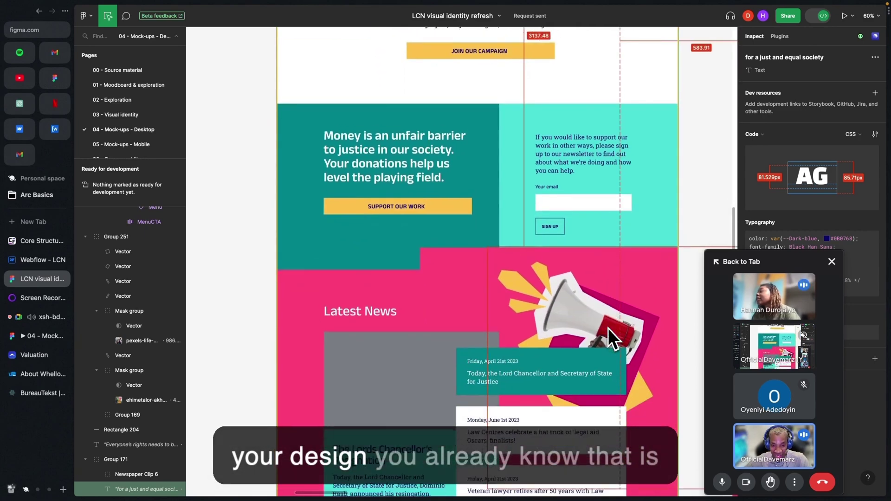
{"action": "scroll", "coordinate": [608, 328], "scroll_direction": "down", "scroll_amount": 2}
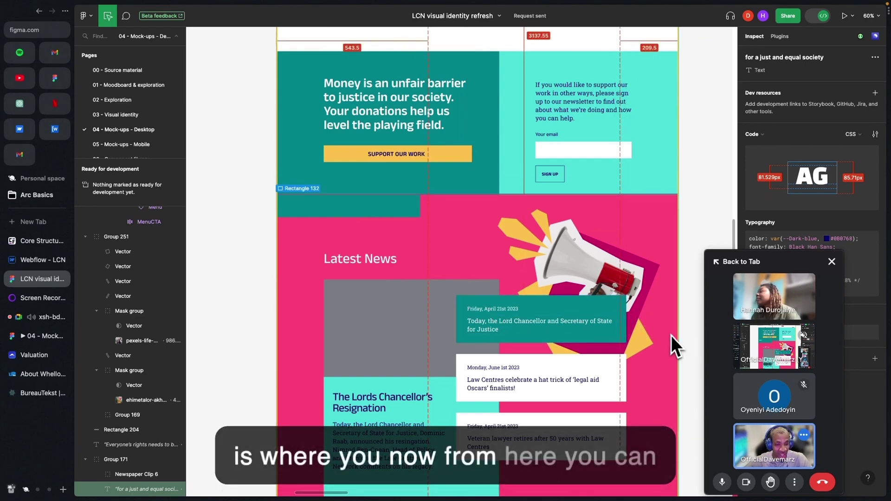
{"action": "scroll", "coordinate": [672, 336], "scroll_direction": "down", "scroll_amount": 6}
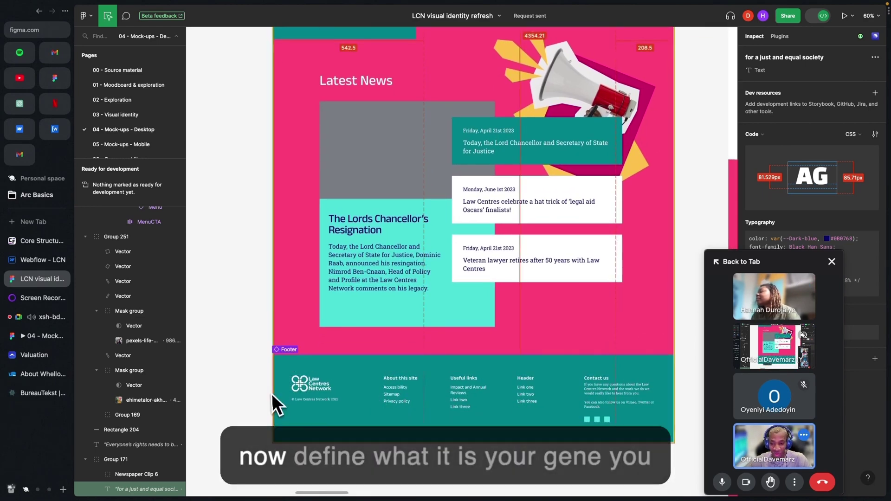
- Go back to the Home mock-up's hero and zoom out to compare the Home and About page layouts
{"action": "scroll", "coordinate": [395, 361], "scroll_direction": "up", "scroll_amount": 20}
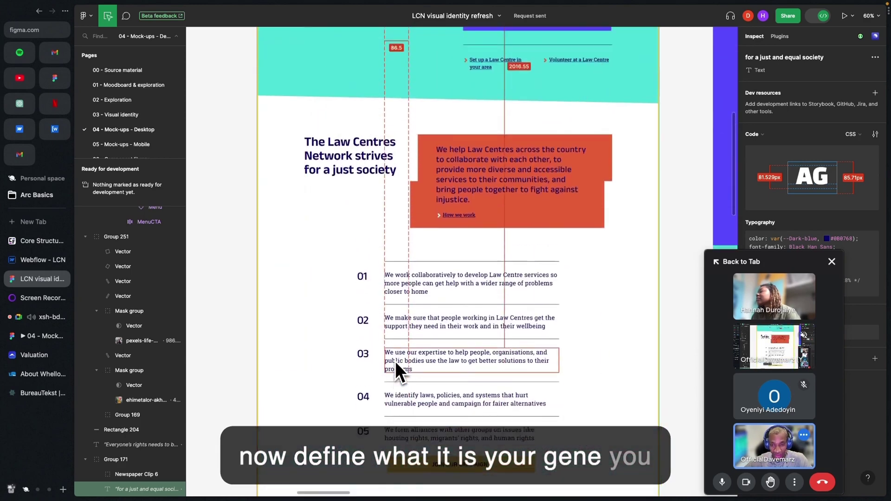
{"action": "scroll", "coordinate": [395, 362], "scroll_direction": "up", "scroll_amount": 13}
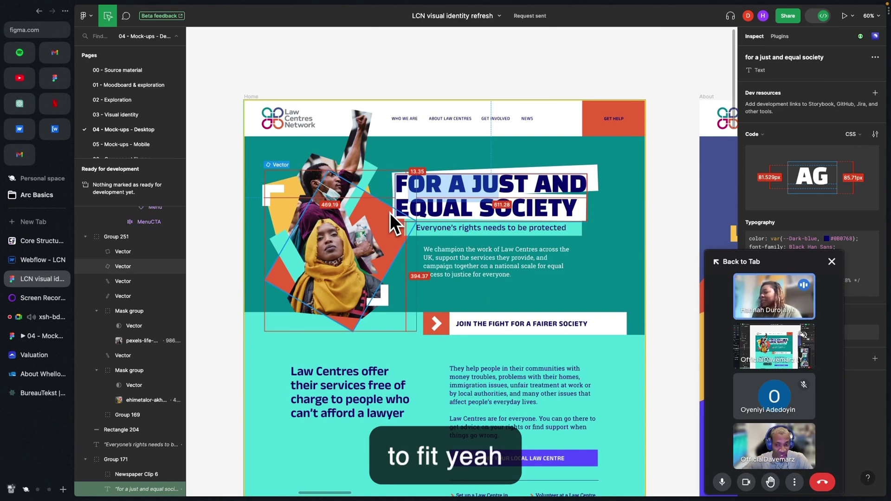
{"action": "scroll", "coordinate": [415, 261], "scroll_direction": "down", "scroll_amount": 2}
{"action": "scroll", "coordinate": [415, 261], "scroll_direction": "down", "scroll_amount": 3}
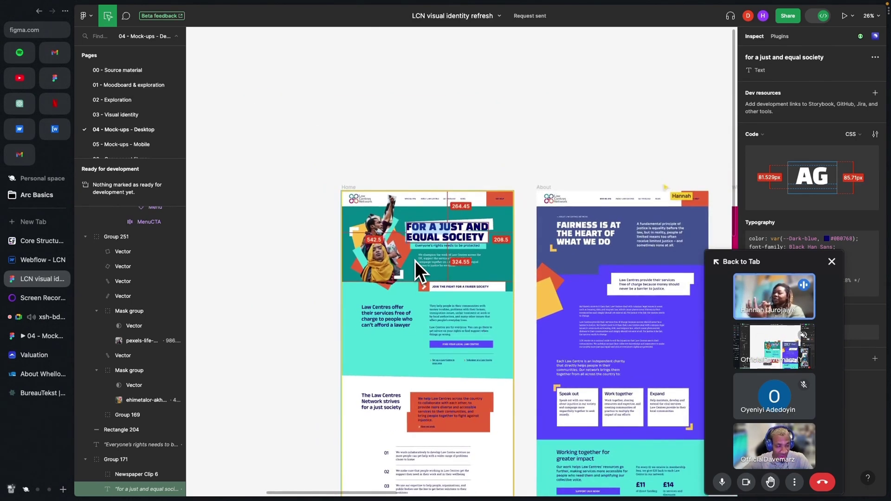
{"action": "scroll", "coordinate": [415, 261], "scroll_direction": "down", "scroll_amount": 3}
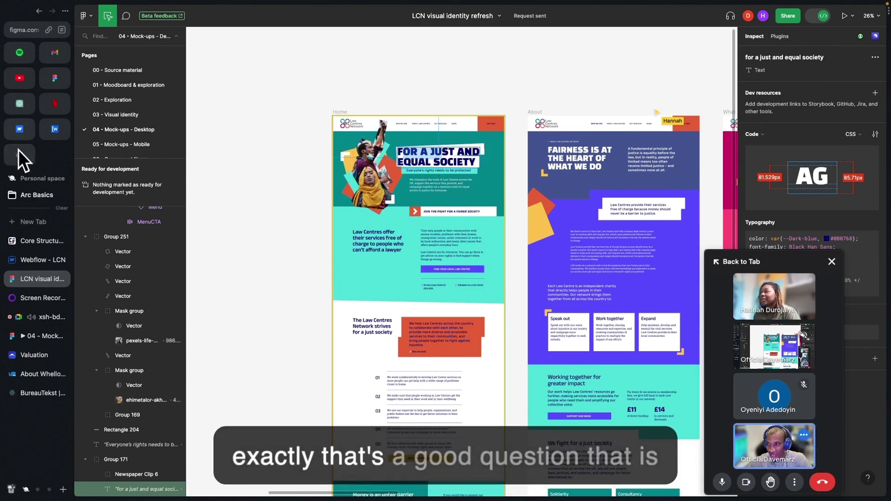
- Switch to the LCN site in Webflow and open its draft Style Guide page
{"action": "left_click", "coordinate": [34, 258]}
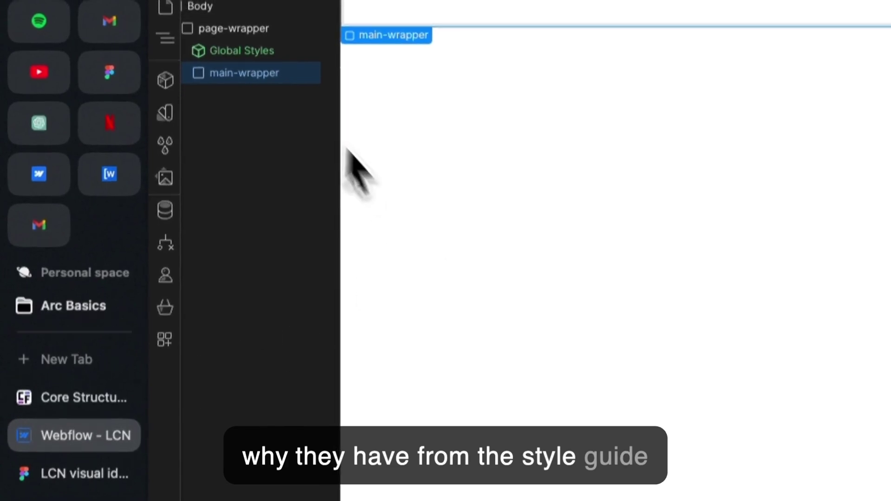
{"action": "left_click", "coordinate": [218, 17]}
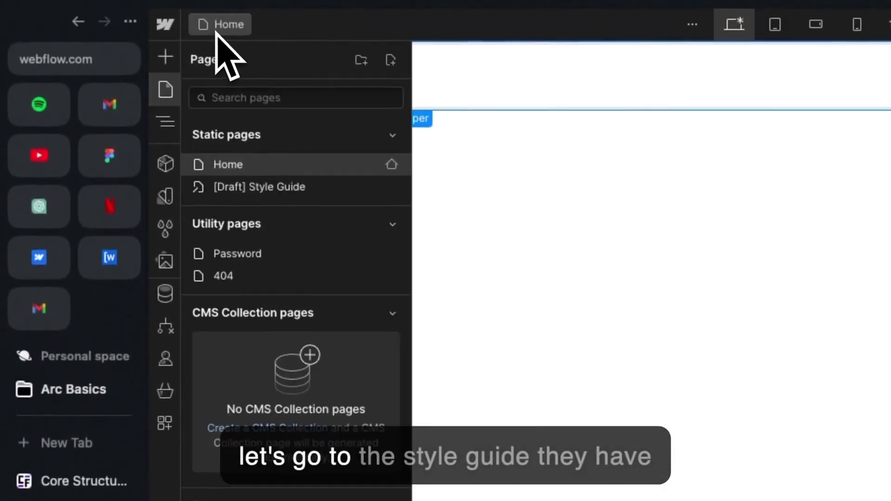
{"action": "left_click", "coordinate": [253, 179]}
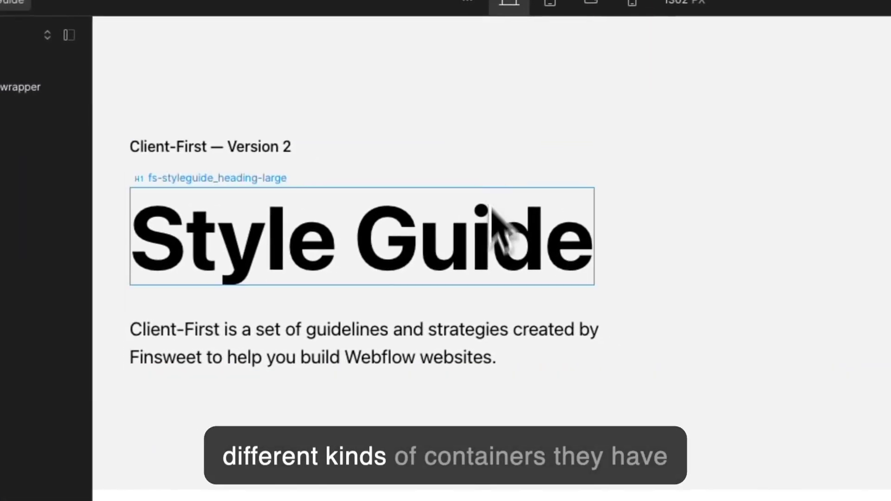
- Examine the Style Guide's Structure Classes, including the wrappers, container sizes, padding-global and section paddings
{"action": "scroll", "coordinate": [374, 195], "scroll_direction": "down", "scroll_amount": 15}
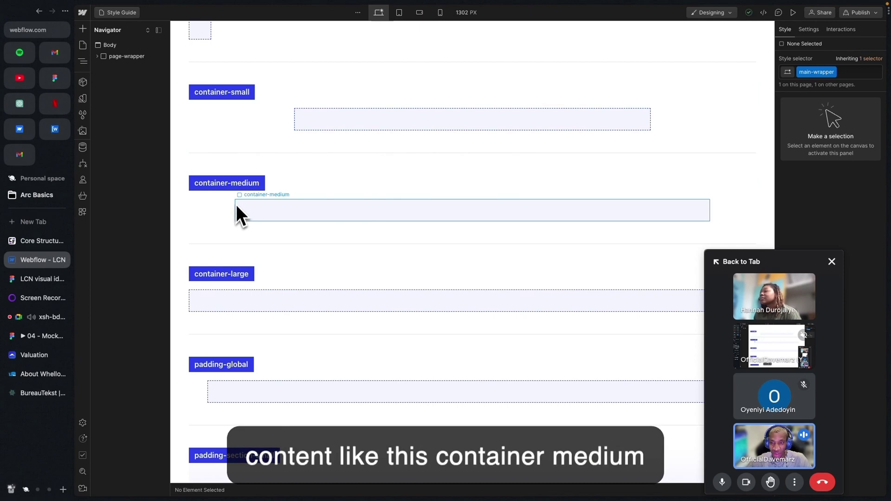
{"action": "scroll", "coordinate": [686, 219], "scroll_direction": "down", "scroll_amount": 3}
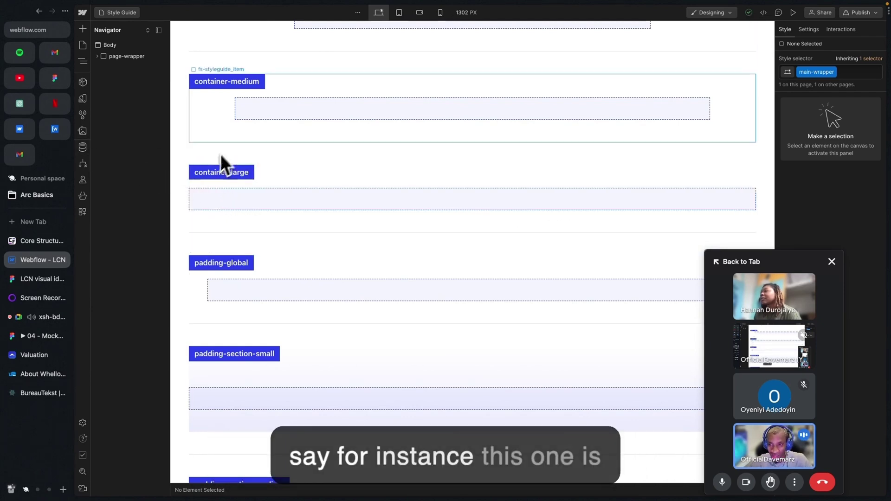
{"action": "scroll", "coordinate": [221, 156], "scroll_direction": "up", "scroll_amount": 8}
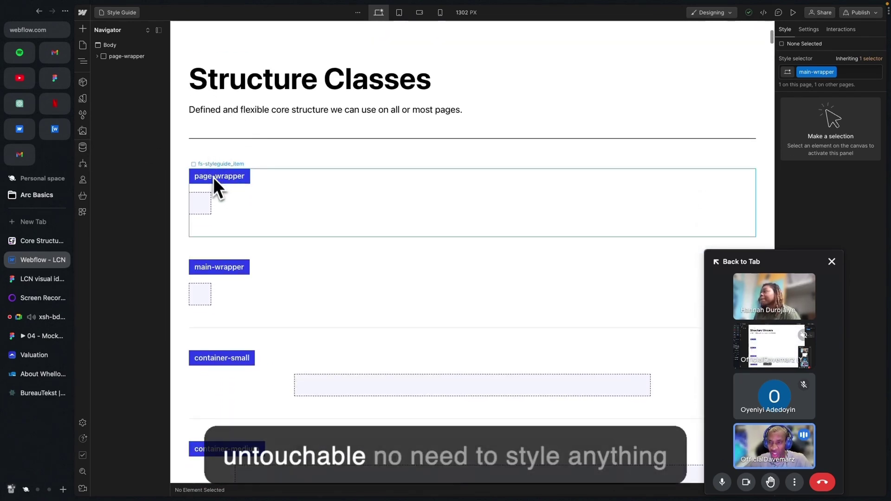
{"action": "scroll", "coordinate": [238, 205], "scroll_direction": "down", "scroll_amount": 2}
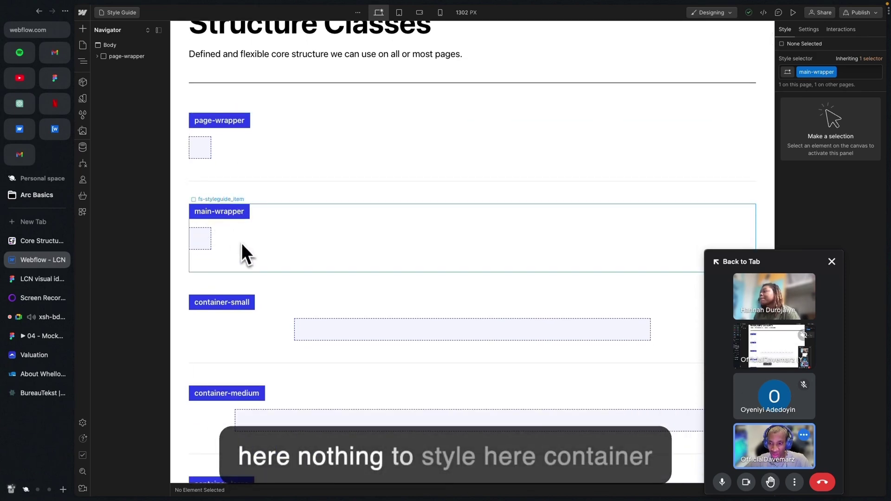
{"action": "scroll", "coordinate": [242, 245], "scroll_direction": "down", "scroll_amount": 2}
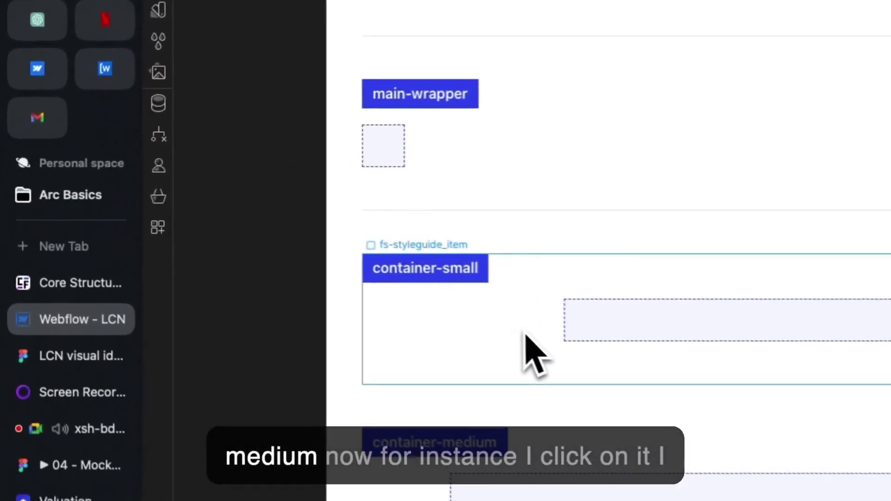
- Select the container-small block in the Style Guide and inspect its size, typography and background styles
{"action": "left_click", "coordinate": [525, 335]}
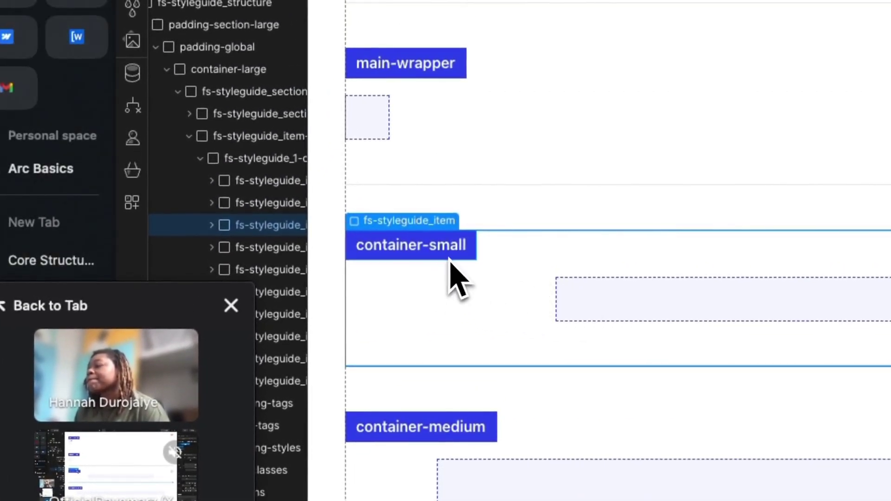
{"action": "left_click", "coordinate": [609, 290]}
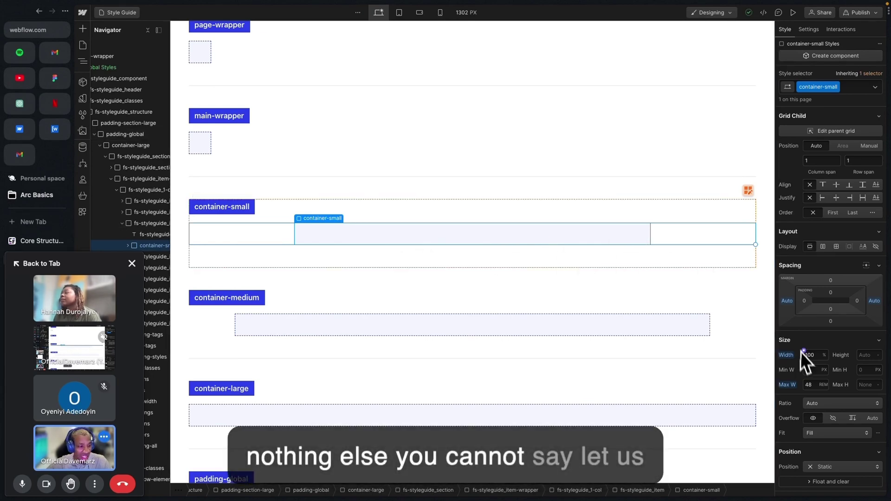
{"action": "scroll", "coordinate": [801, 351], "scroll_direction": "down", "scroll_amount": 5}
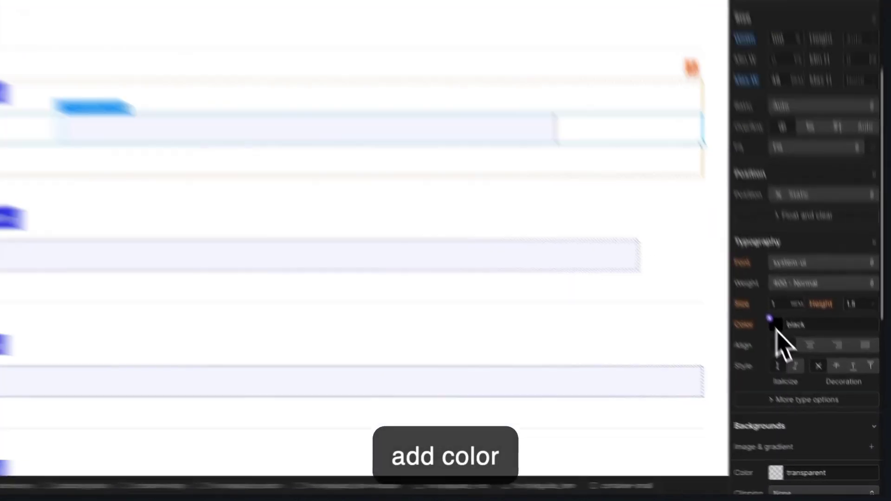
- Set the maximum width of the container-small class to 52 rem
{"action": "left_click", "coordinate": [809, 374]}
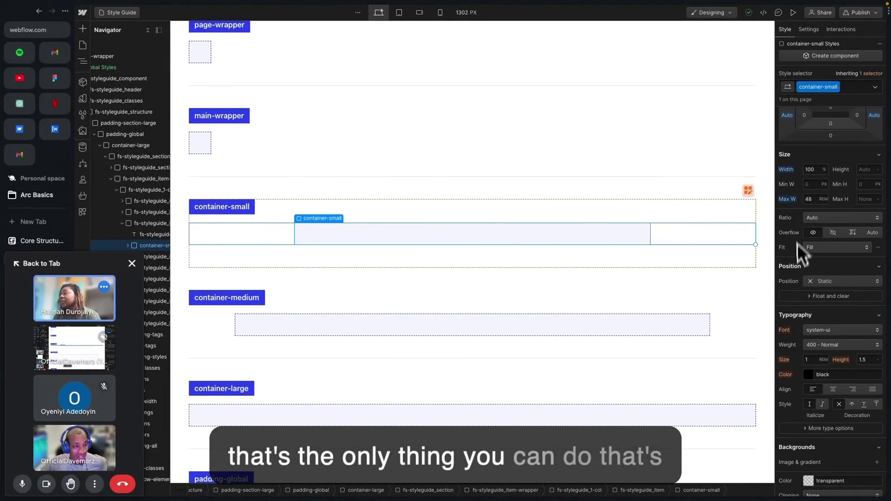
{"action": "scroll", "coordinate": [793, 330], "scroll_direction": "up", "scroll_amount": 3}
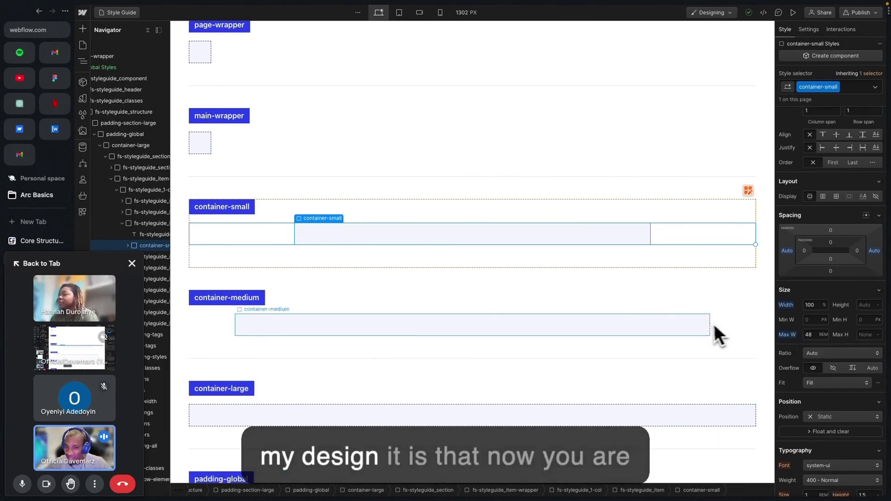
{"action": "left_click", "coordinate": [810, 334]}
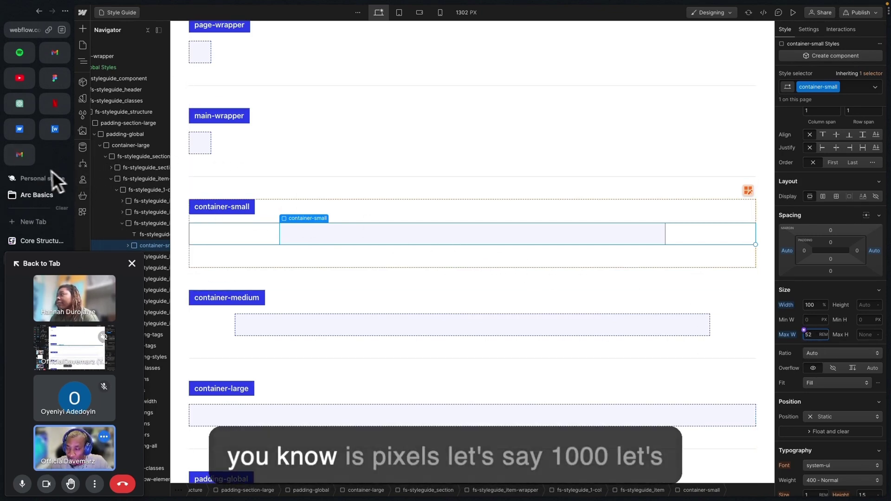
- Replace container-small's maximum width with 50 and change its unit to PX
{"action": "mouse_move", "coordinate": [50, 79]}
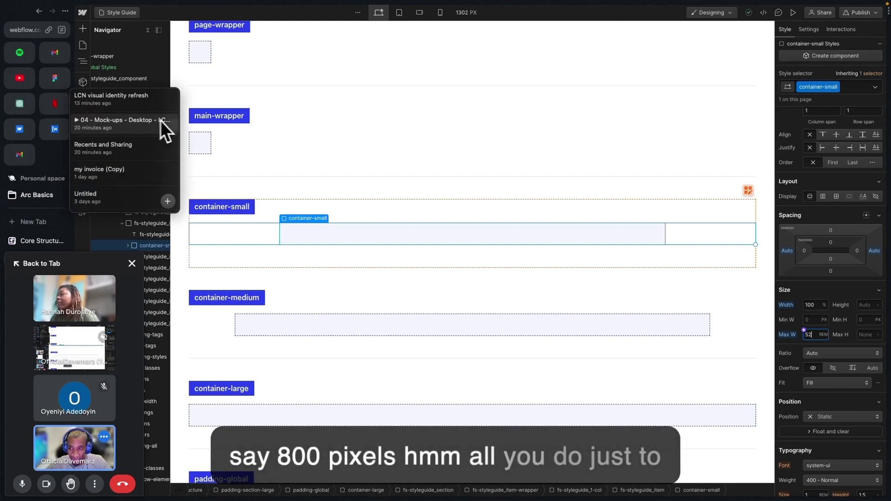
{"action": "double_click", "coordinate": [809, 335]}
{"action": "key", "text": "BackSpace"}
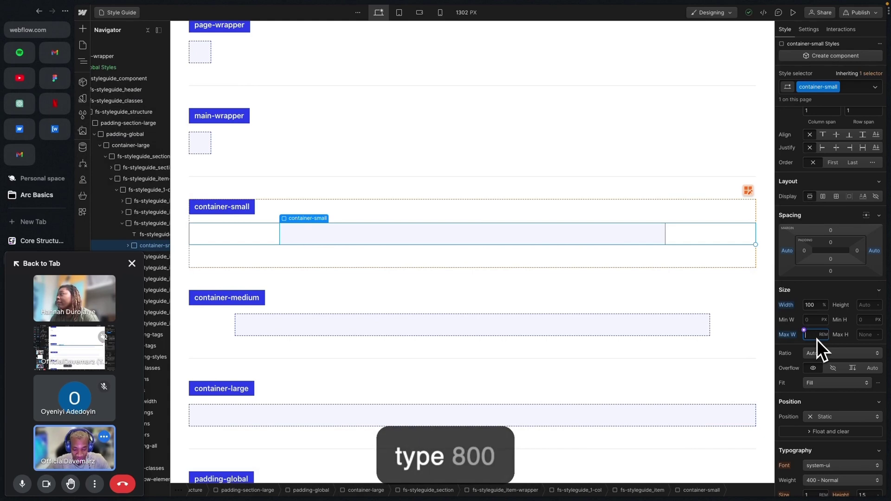
{"action": "type", "text": "88"}
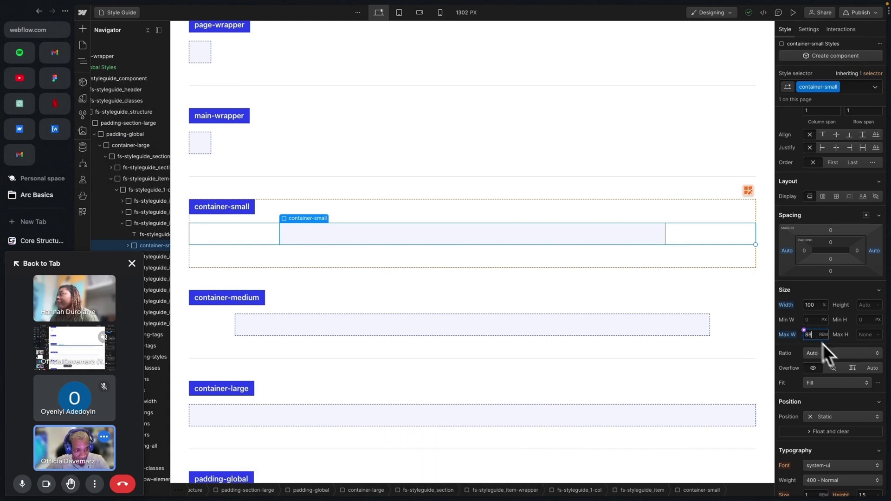
{"action": "type", "text": "00"}
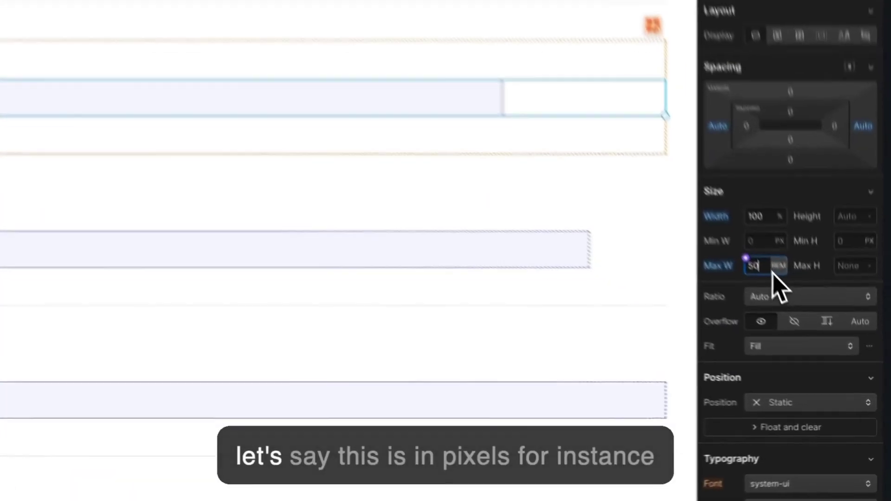
{"action": "left_click", "coordinate": [823, 335]}
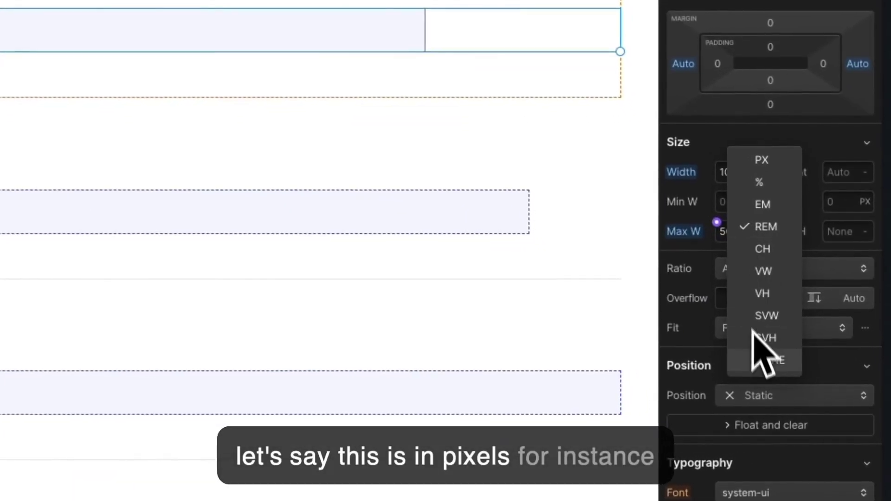
{"action": "left_click", "coordinate": [761, 163]}
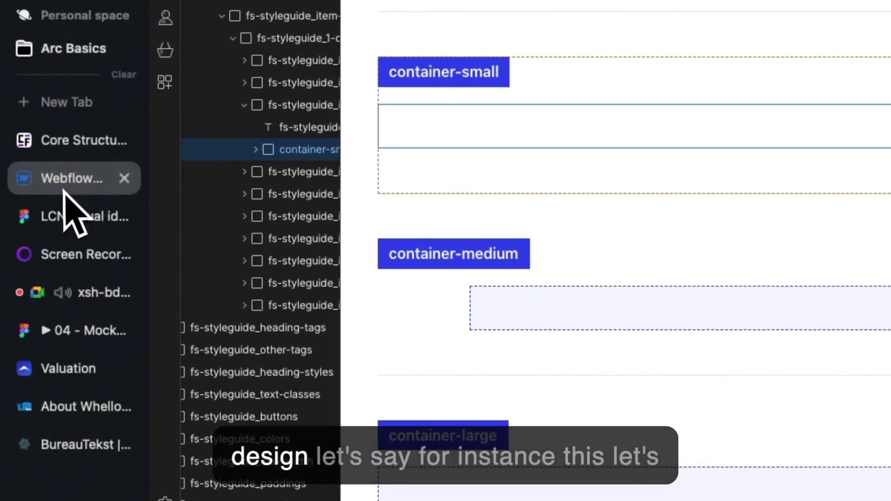
- Switch to the LCN mock-ups in Figma and inspect the width of the "Law Centres offer" section, its heading, paragraph and the gap between them
{"action": "left_click", "coordinate": [74, 216]}
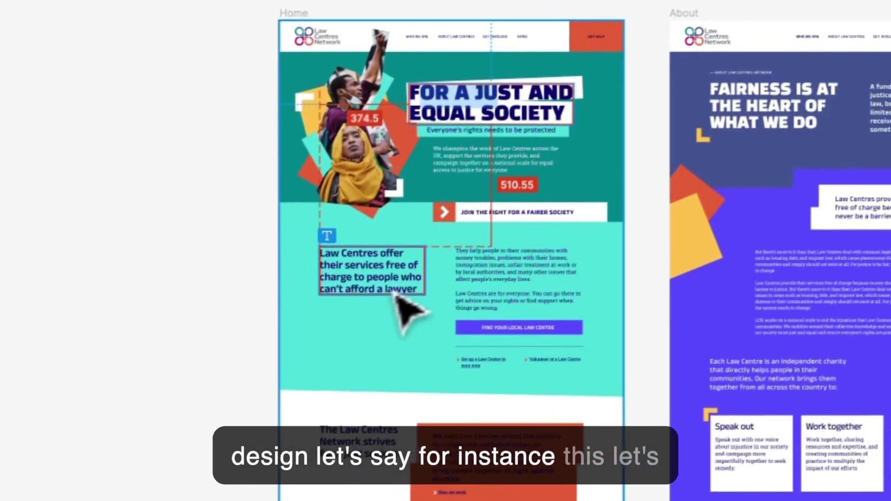
{"action": "left_click", "coordinate": [765, 159]}
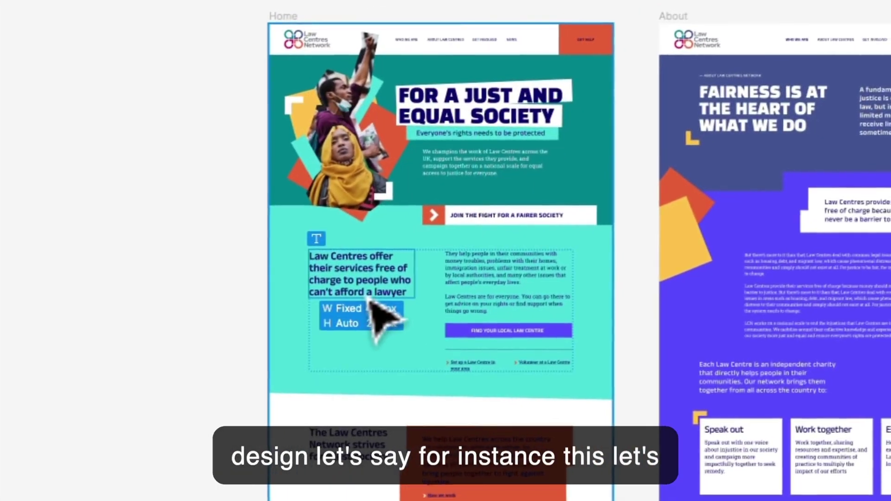
{"action": "left_click", "coordinate": [369, 300]}
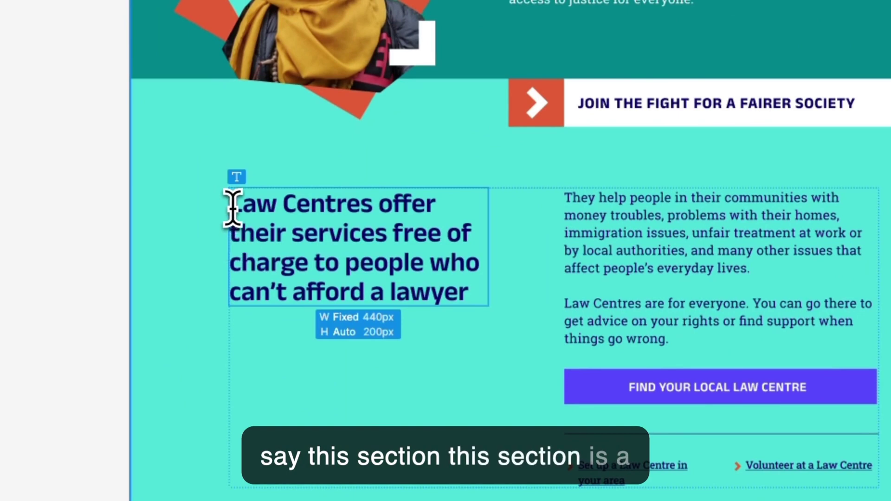
{"action": "left_click_drag", "start_coordinate": [232, 207], "coordinate": [659, 242]}
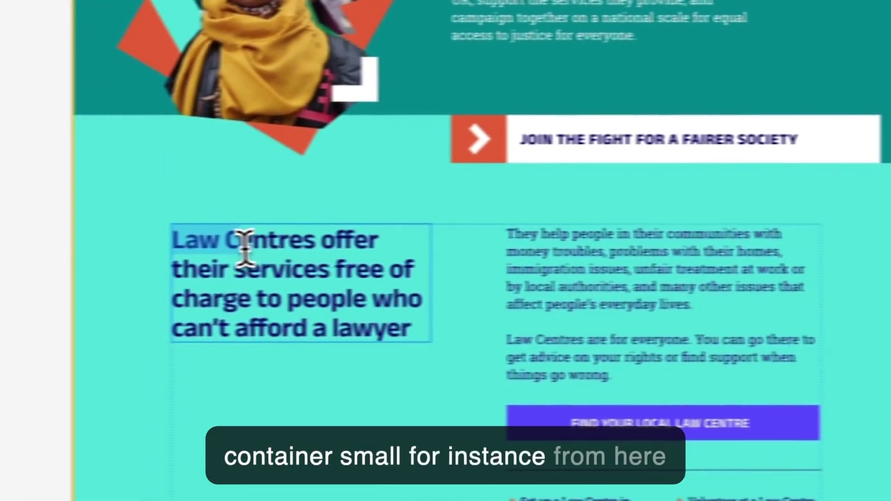
{"action": "key", "text": "Escape"}
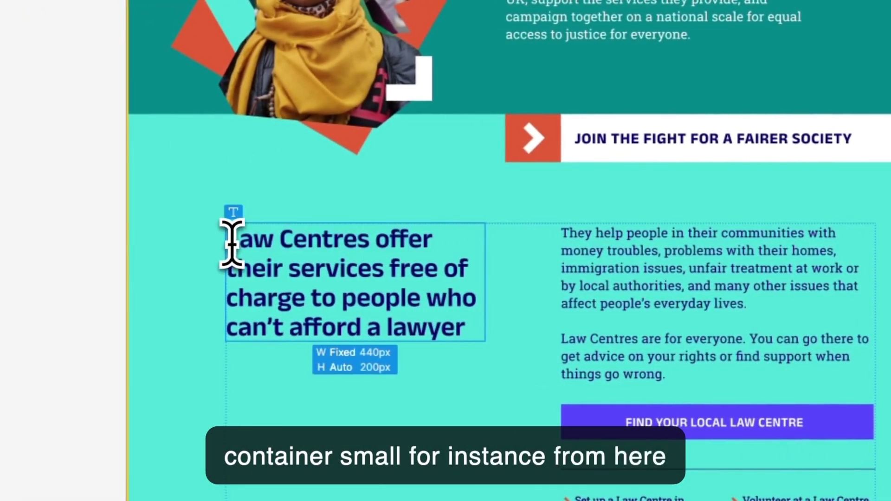
{"action": "left_click", "coordinate": [754, 288]}
{"action": "key", "text": "alt"}
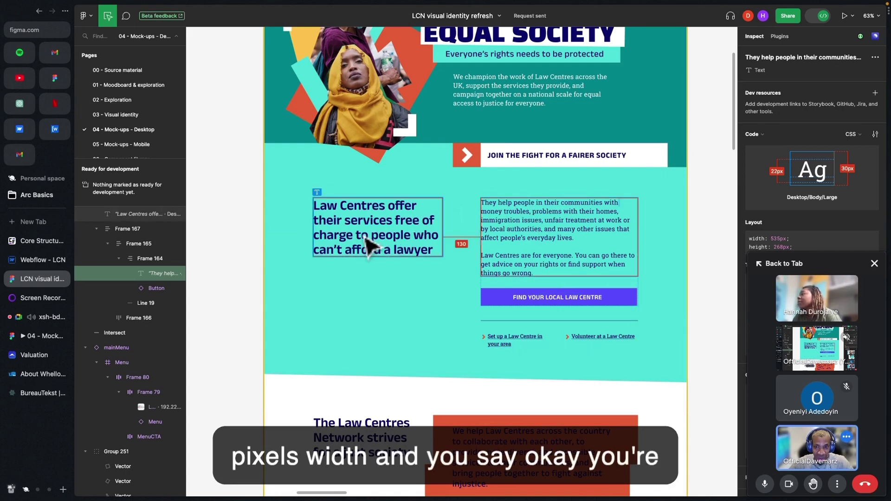
{"action": "left_click", "coordinate": [337, 212]}
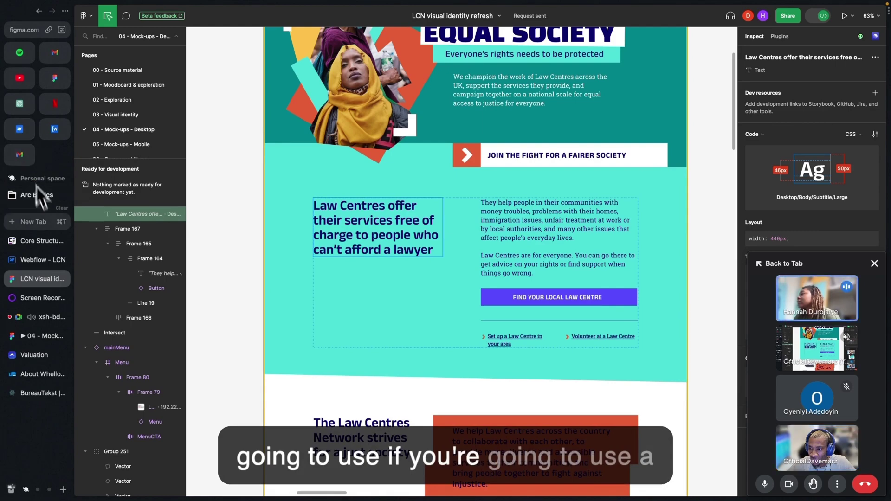
- Return to the LCN site in Webflow and set container-small's maximum width to 50 rem
{"action": "left_click", "coordinate": [41, 260]}
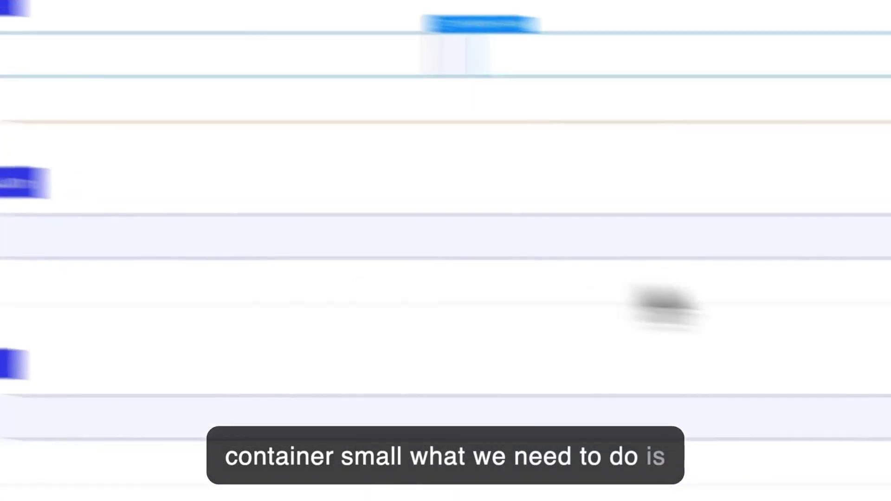
{"action": "left_click", "coordinate": [756, 208]}
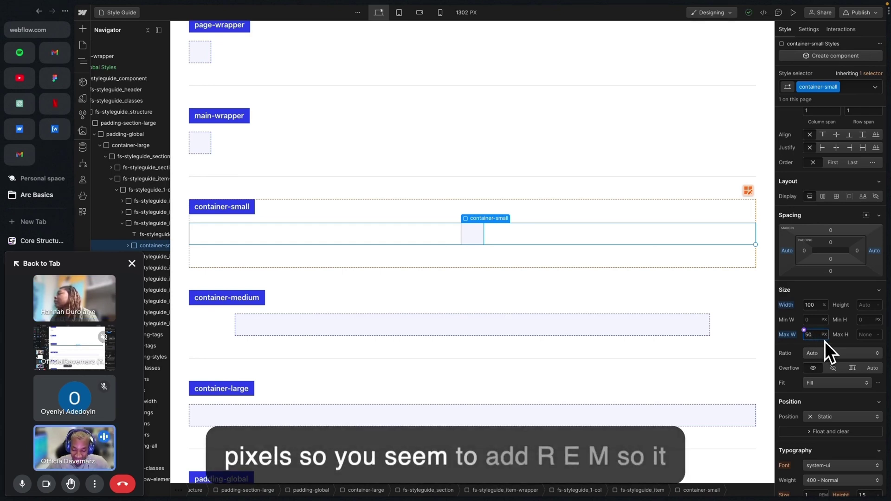
{"action": "type", "text": "m"}
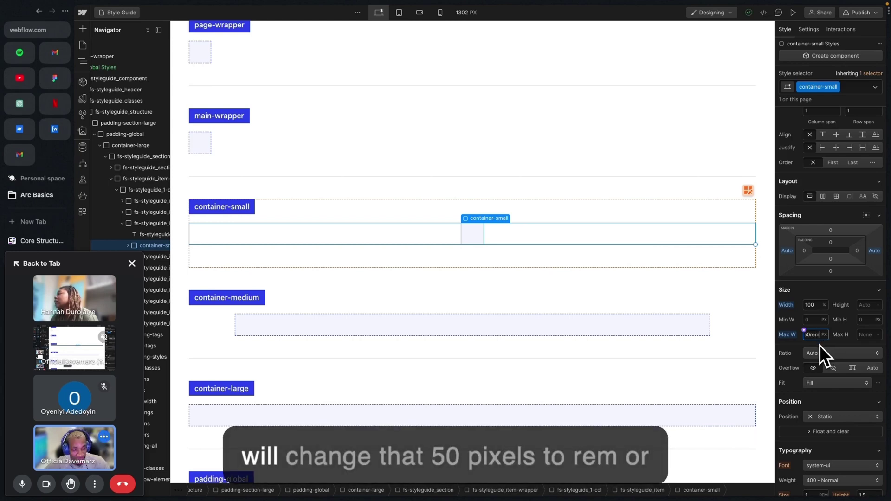
{"action": "key", "text": "Return"}
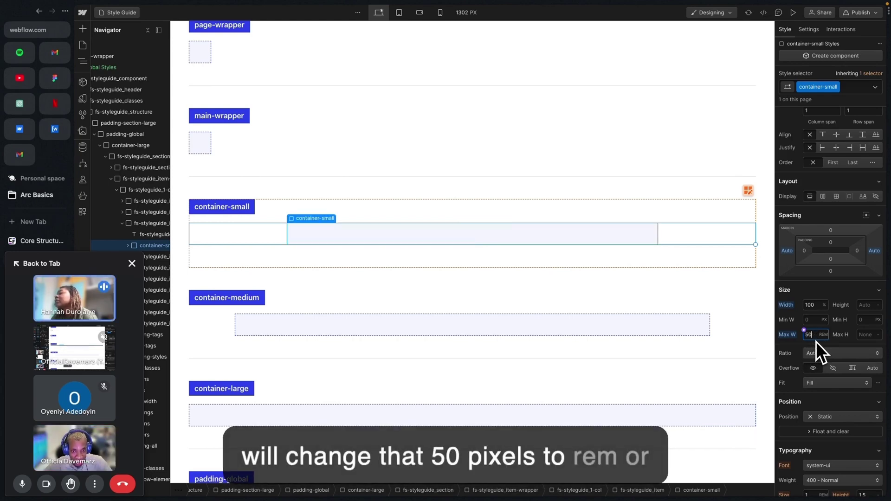
{"action": "left_click", "coordinate": [820, 335]}
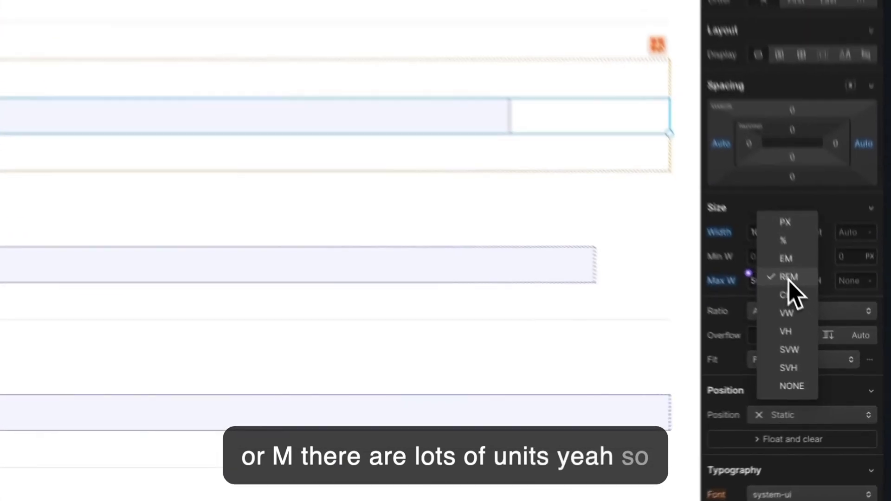
{"action": "left_click", "coordinate": [828, 333]}
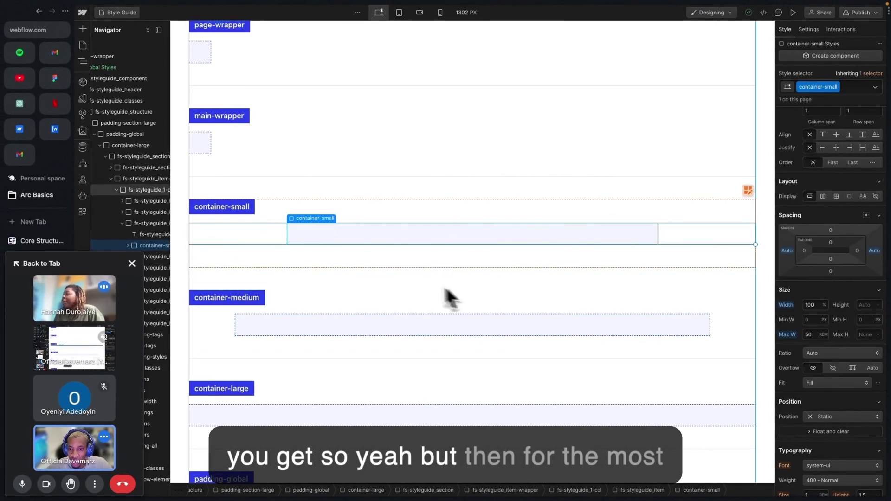
- Select the container-large block in the Style Guide's structure classes
{"action": "scroll", "coordinate": [344, 301], "scroll_direction": "down", "scroll_amount": 2}
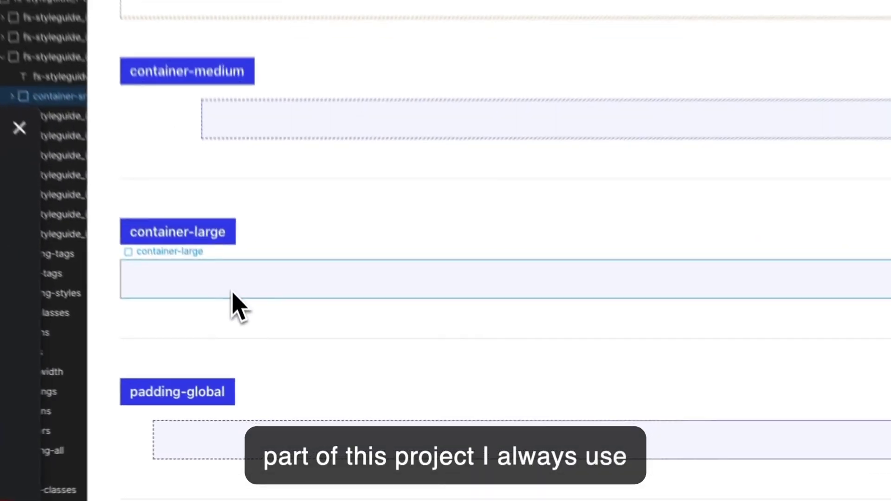
{"action": "left_click", "coordinate": [234, 297]}
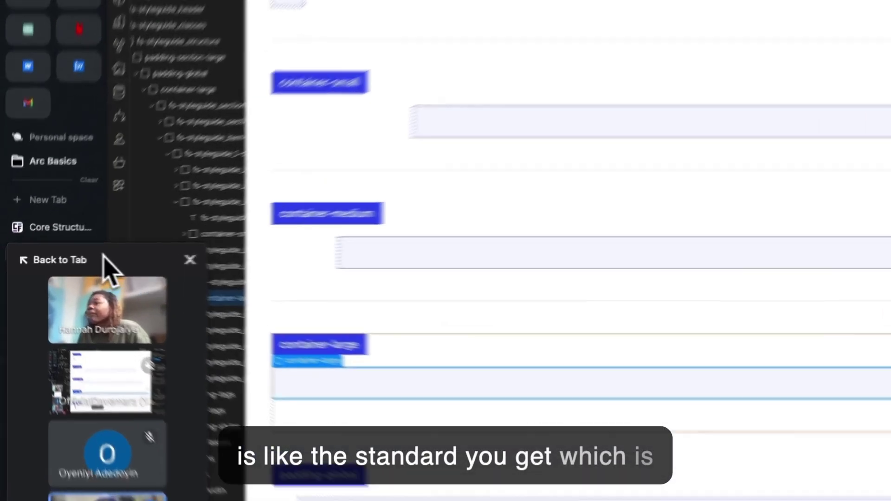
- Uncover the browser's tab list, switch to the raise.africa Valuation page and examine the container width of its sections
{"action": "left_click_drag", "start_coordinate": [68, 263], "coordinate": [498, 253]}
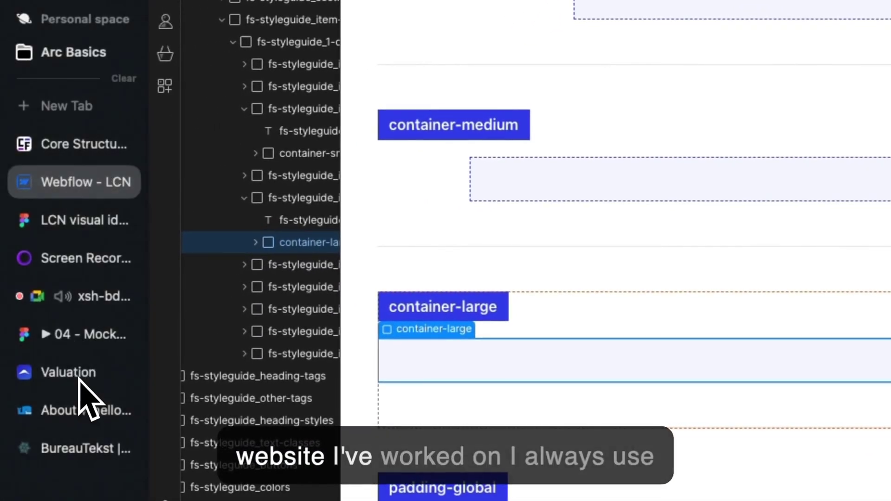
{"action": "left_click", "coordinate": [78, 376]}
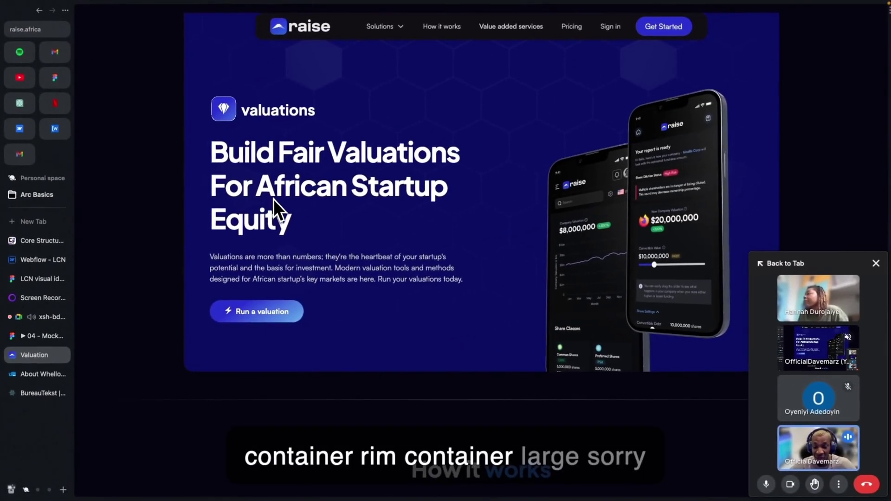
{"action": "scroll", "coordinate": [274, 200], "scroll_direction": "down", "scroll_amount": 7}
{"action": "scroll", "coordinate": [274, 200], "scroll_direction": "down", "scroll_amount": 2}
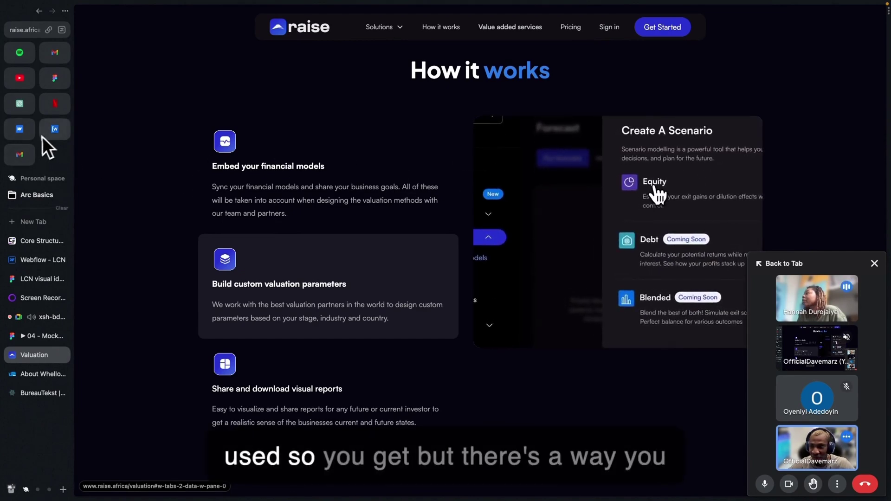
{"action": "scroll", "coordinate": [282, 213], "scroll_direction": "down", "scroll_amount": 15}
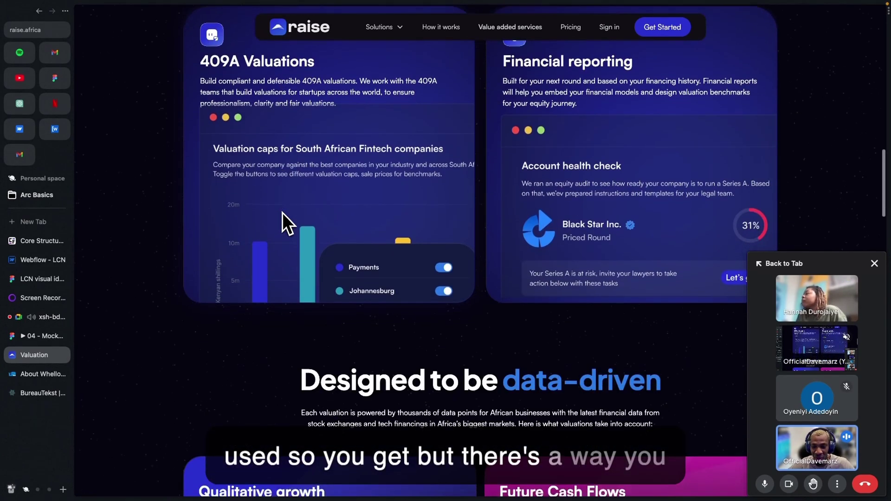
{"action": "scroll", "coordinate": [282, 213], "scroll_direction": "down", "scroll_amount": 5}
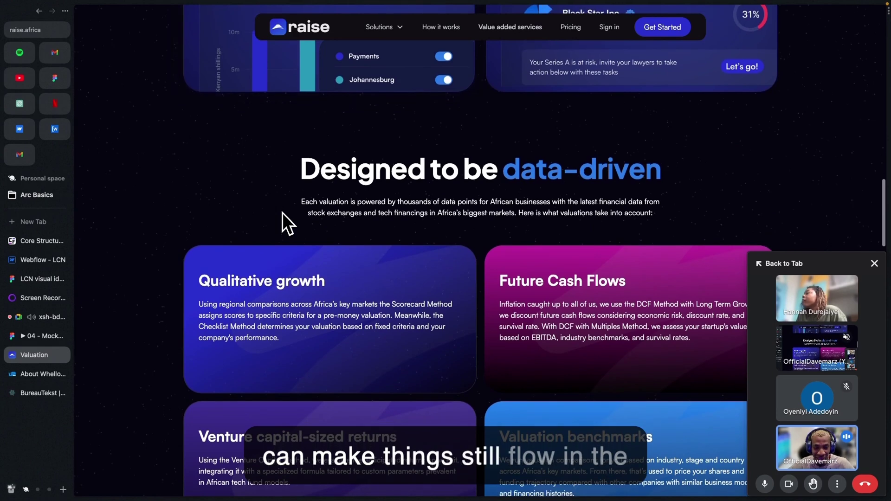
{"action": "scroll", "coordinate": [282, 212], "scroll_direction": "down", "scroll_amount": 3}
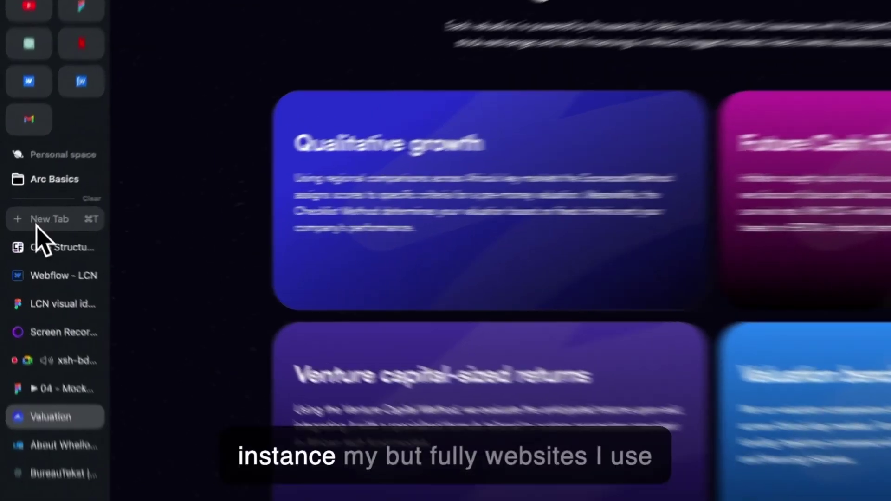
- Open davemarz.tech in a new browser tab
{"action": "left_click", "coordinate": [31, 226]}
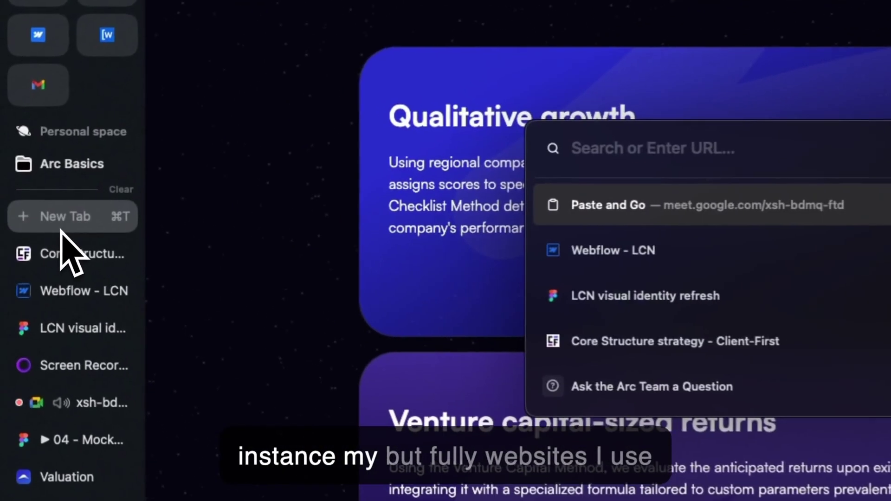
{"action": "type", "text": "davemarz.tech"}
{"action": "key", "text": "Return"}
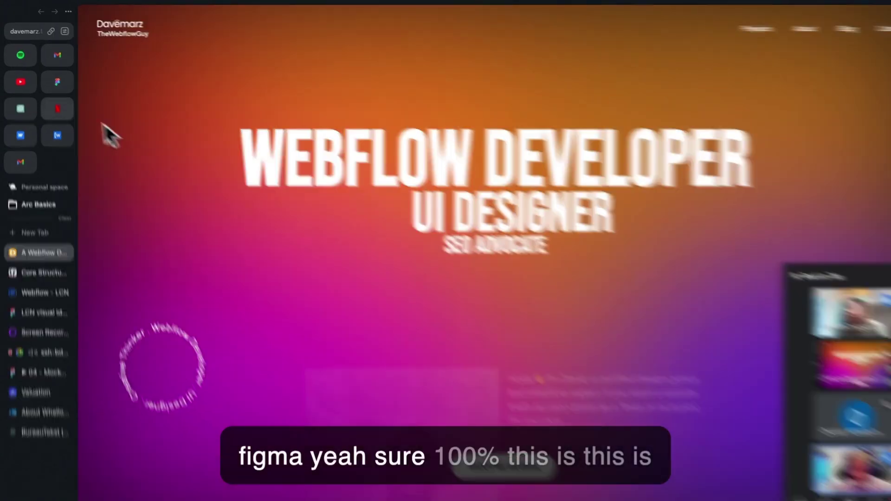
- Switch to Figma and look through the recently viewed design files for examples of client-supplied designs
{"action": "left_click", "coordinate": [55, 78]}
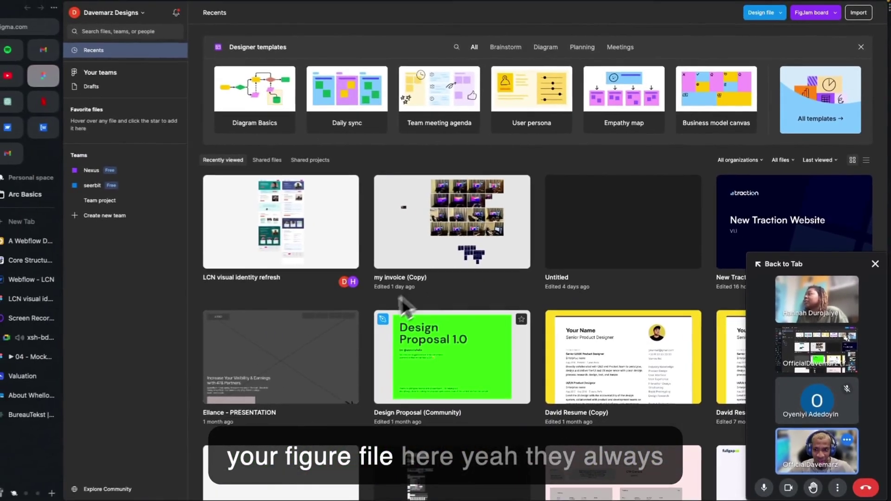
{"action": "scroll", "coordinate": [306, 329], "scroll_direction": "down", "scroll_amount": 4}
{"action": "scroll", "coordinate": [306, 330], "scroll_direction": "up", "scroll_amount": 1}
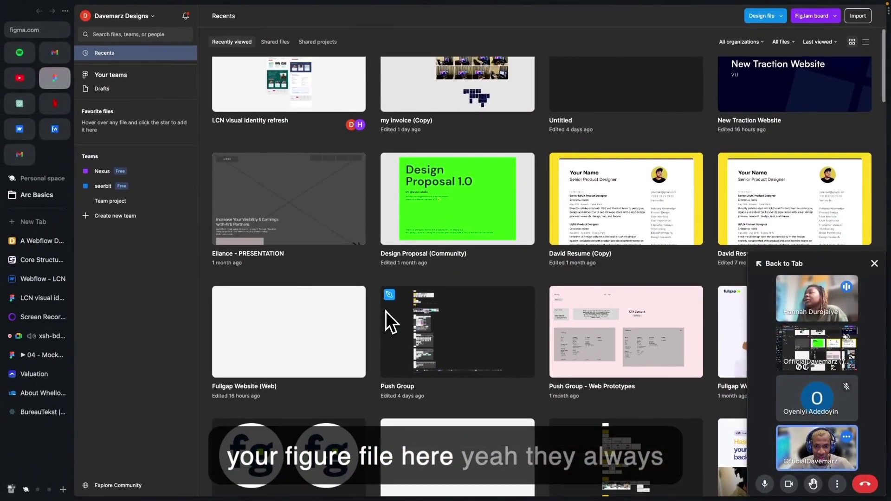
{"action": "scroll", "coordinate": [385, 311], "scroll_direction": "down", "scroll_amount": 3}
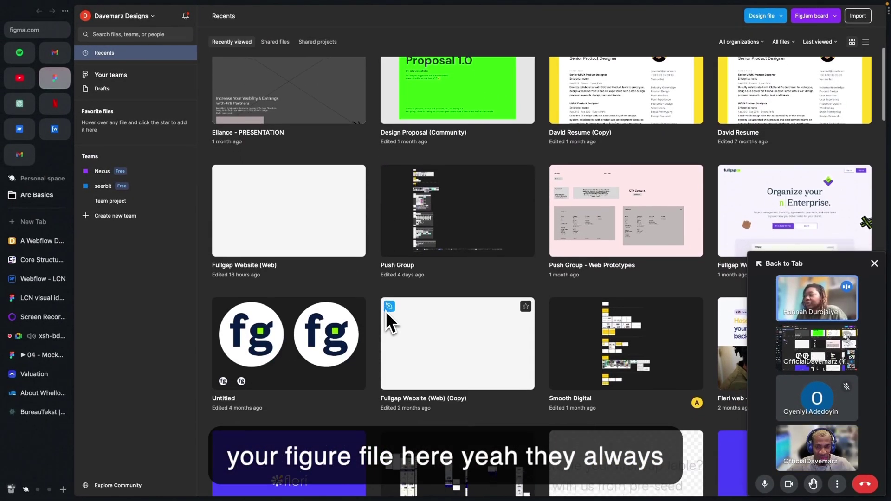
{"action": "scroll", "coordinate": [387, 314], "scroll_direction": "down", "scroll_amount": 1}
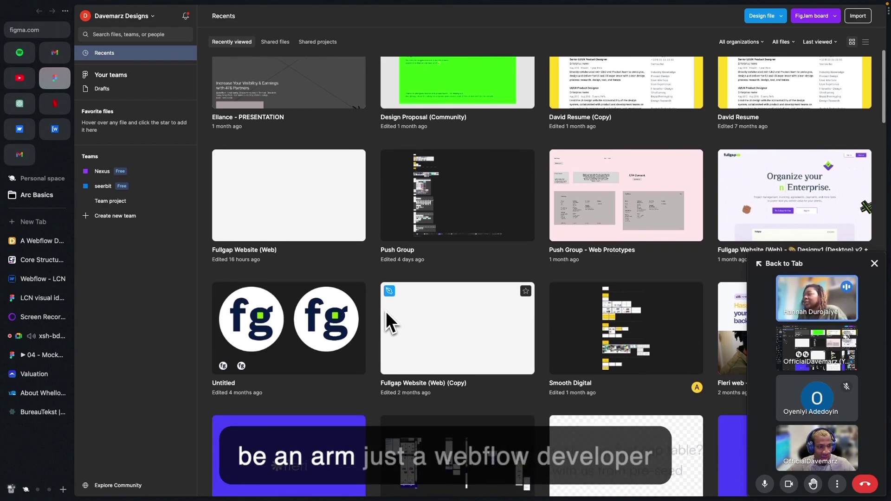
{"action": "scroll", "coordinate": [386, 311], "scroll_direction": "down", "scroll_amount": 2}
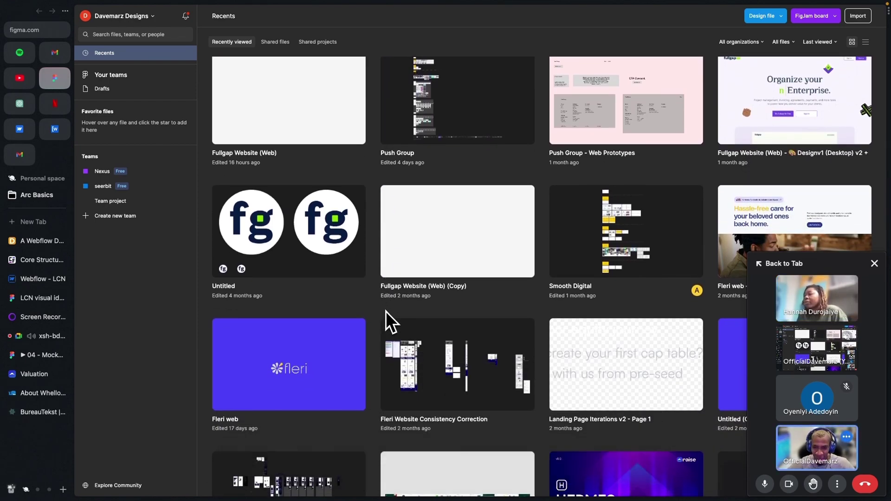
{"action": "scroll", "coordinate": [386, 311], "scroll_direction": "down", "scroll_amount": 3}
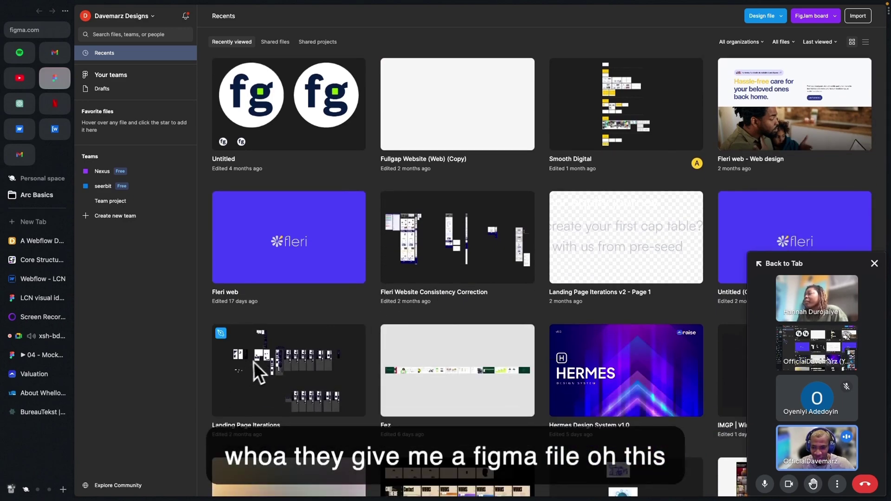
{"action": "scroll", "coordinate": [327, 297], "scroll_direction": "down", "scroll_amount": 4}
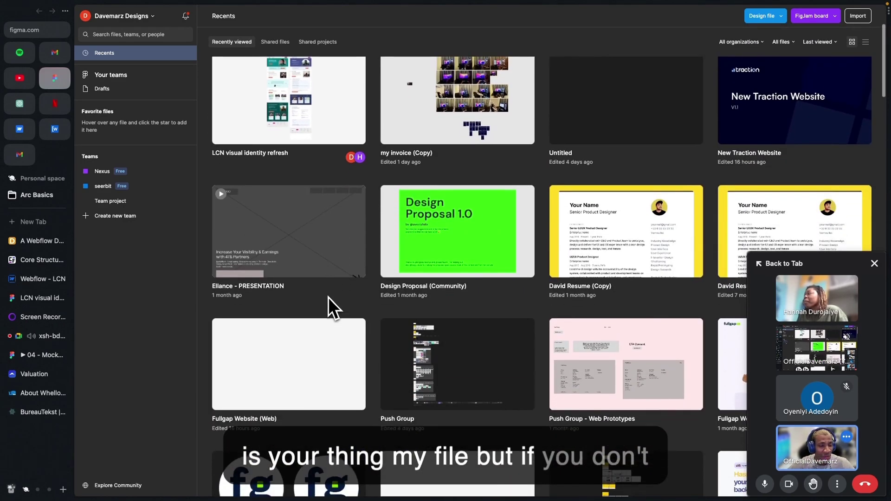
{"action": "scroll", "coordinate": [328, 297], "scroll_direction": "down", "scroll_amount": 2}
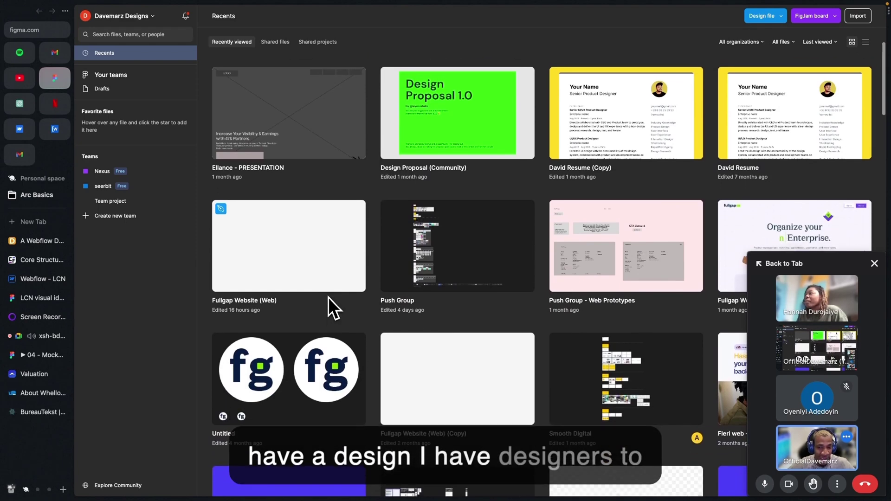
{"action": "scroll", "coordinate": [328, 297], "scroll_direction": "down", "scroll_amount": 2}
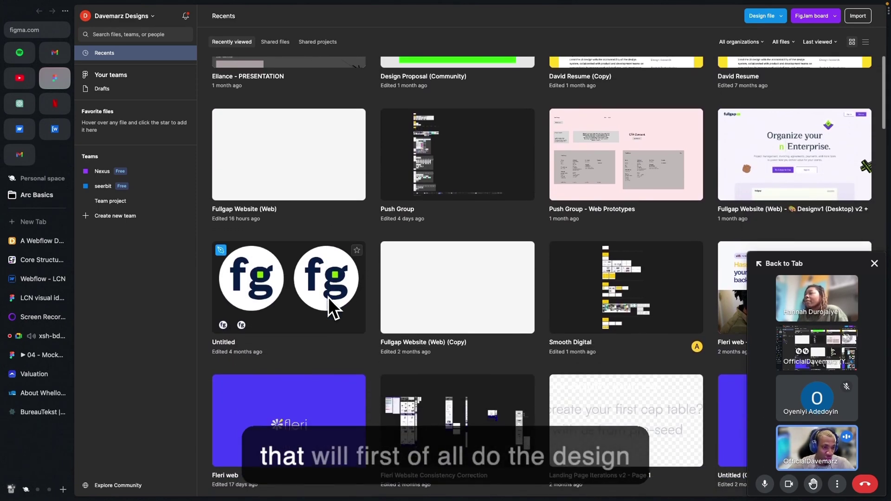
{"action": "scroll", "coordinate": [328, 297], "scroll_direction": "down", "scroll_amount": 1}
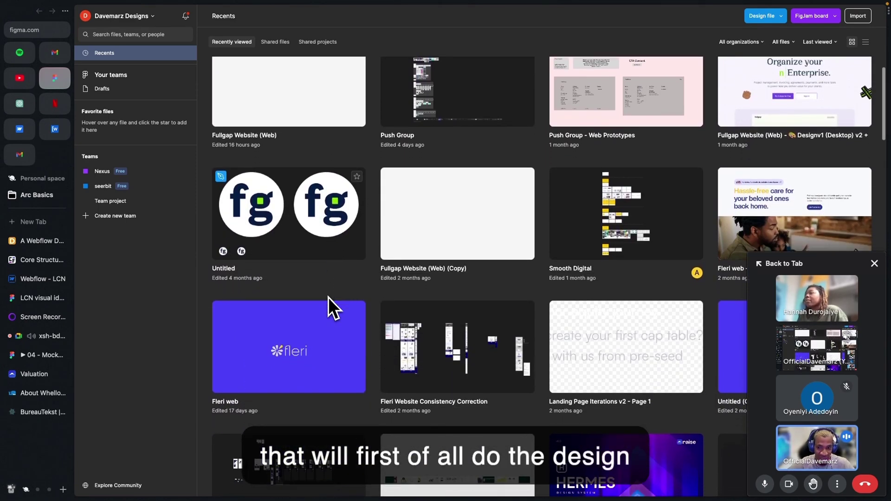
{"action": "scroll", "coordinate": [327, 297], "scroll_direction": "up", "scroll_amount": 4}
{"action": "scroll", "coordinate": [327, 297], "scroll_direction": "up", "scroll_amount": 4}
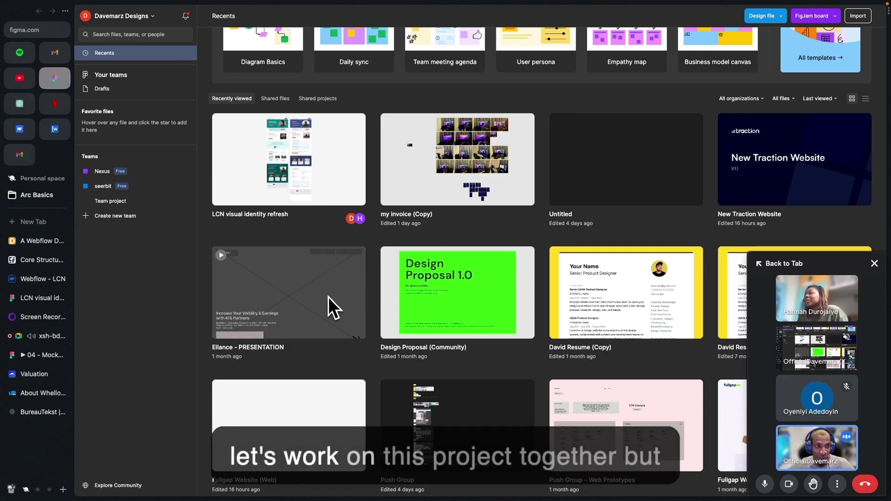
{"action": "scroll", "coordinate": [625, 200], "scroll_direction": "down", "scroll_amount": 5}
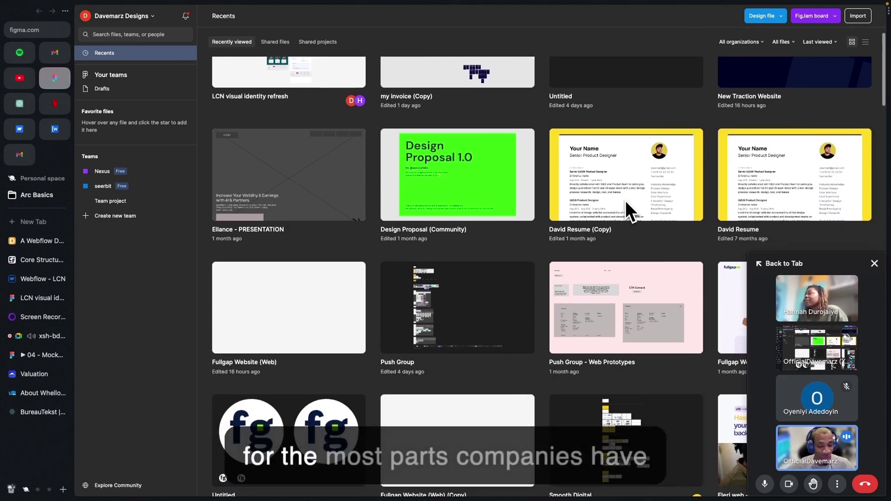
{"action": "scroll", "coordinate": [626, 201], "scroll_direction": "down", "scroll_amount": 7}
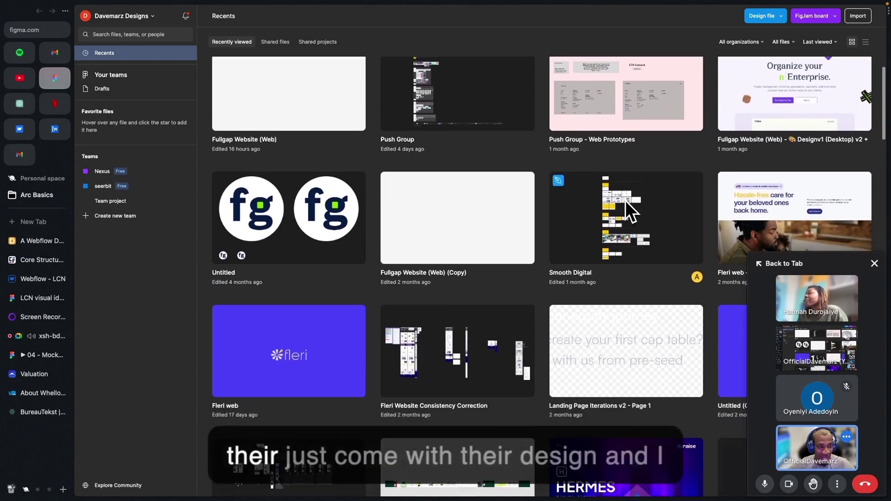
{"action": "scroll", "coordinate": [625, 201], "scroll_direction": "down", "scroll_amount": 2}
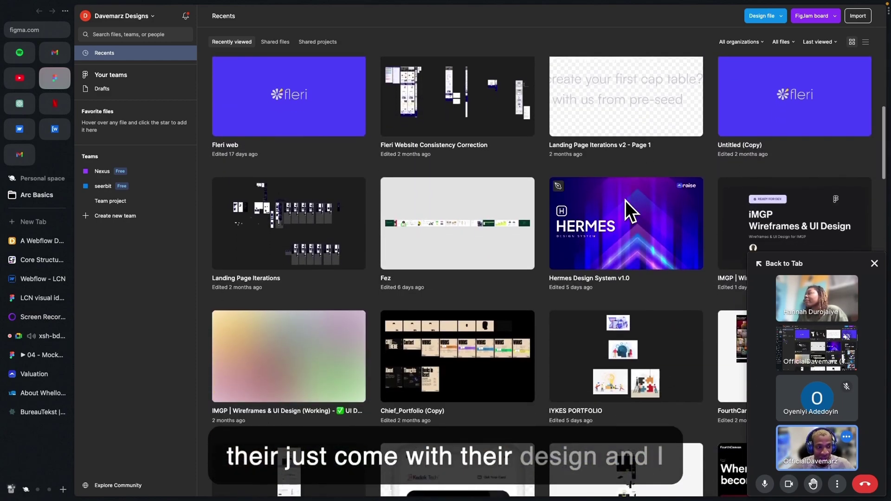
{"action": "scroll", "coordinate": [626, 200], "scroll_direction": "down", "scroll_amount": 3}
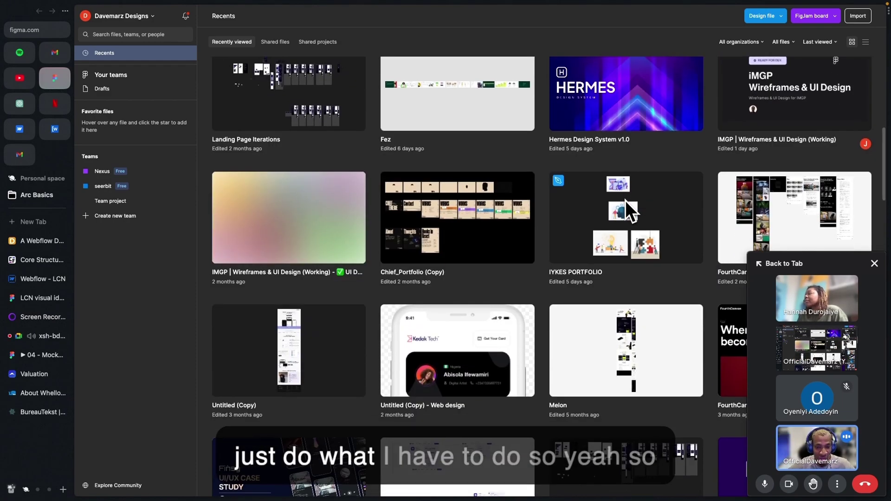
- Find the Landing Page Iterations file among the recently viewed files and open it
{"action": "scroll", "coordinate": [625, 201], "scroll_direction": "up", "scroll_amount": 15}
{"action": "mouse_move", "coordinate": [66, 86]}
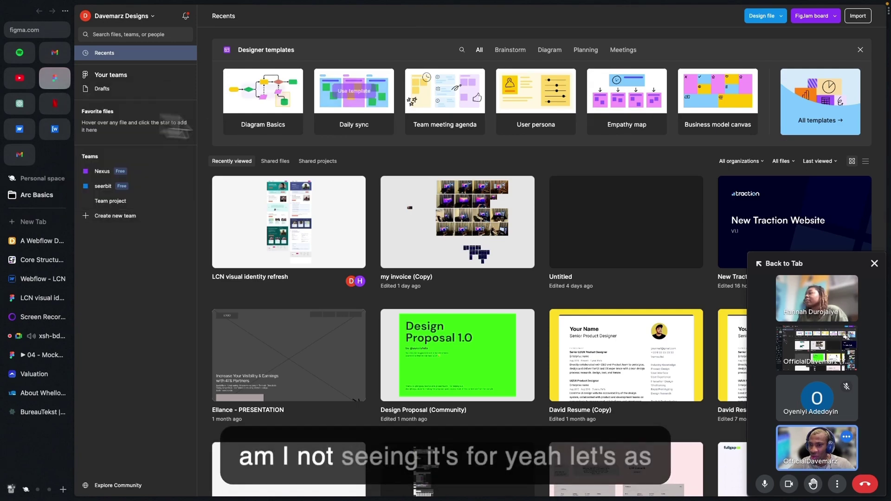
{"action": "scroll", "coordinate": [409, 181], "scroll_direction": "down", "scroll_amount": 10}
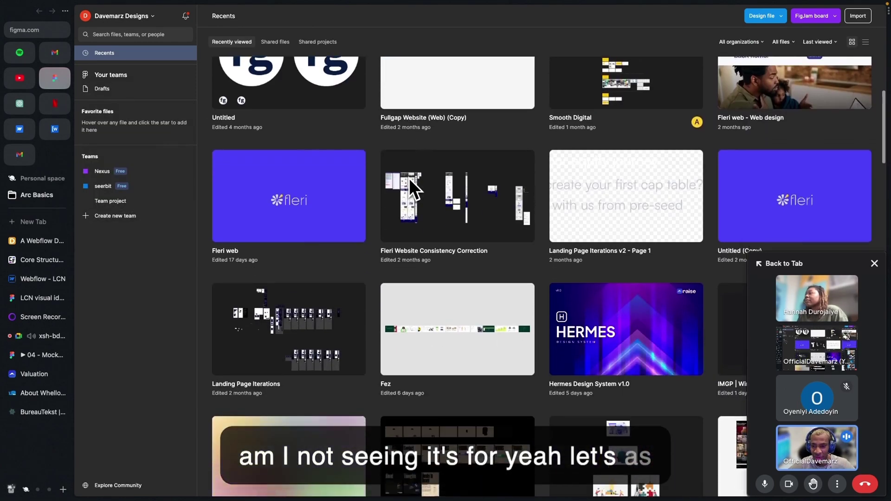
{"action": "left_click", "coordinate": [262, 317]}
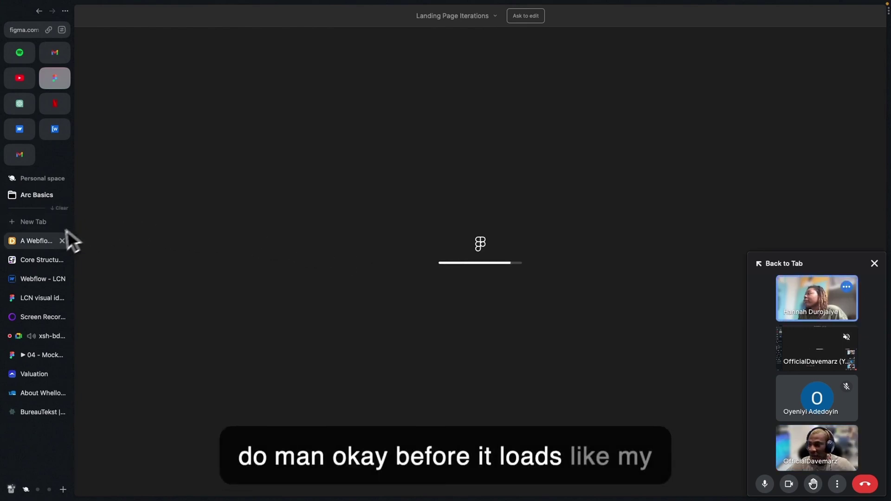
- Switch to the davemarz.tech page and examine the container width across its hero, Selected Projects and creative process sections
{"action": "left_click", "coordinate": [52, 240]}
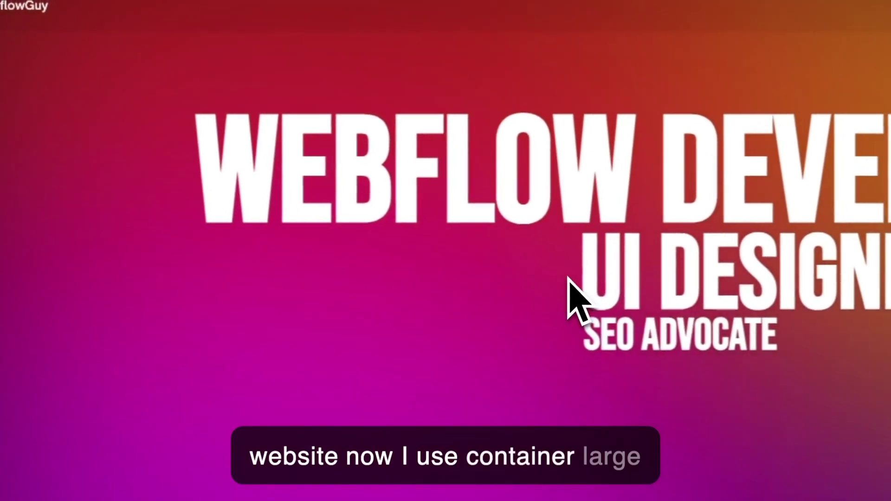
{"action": "scroll", "coordinate": [402, 169], "scroll_direction": "down", "scroll_amount": 3}
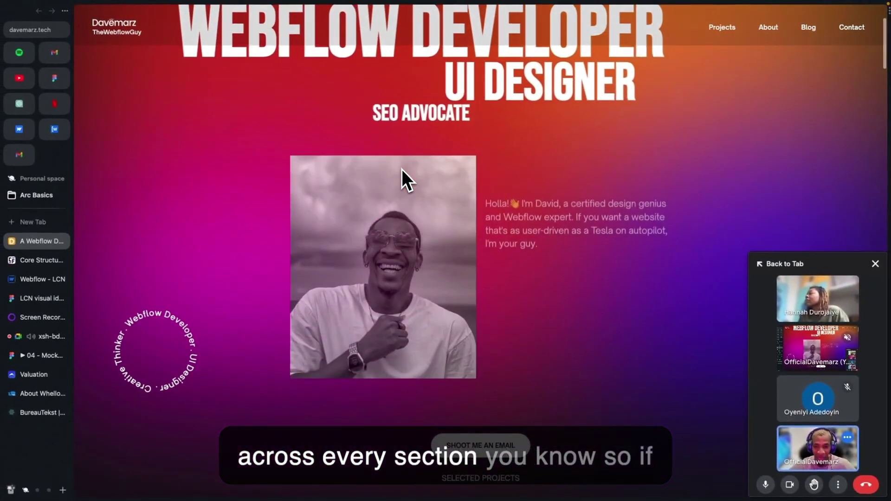
{"action": "scroll", "coordinate": [402, 169], "scroll_direction": "down", "scroll_amount": 6}
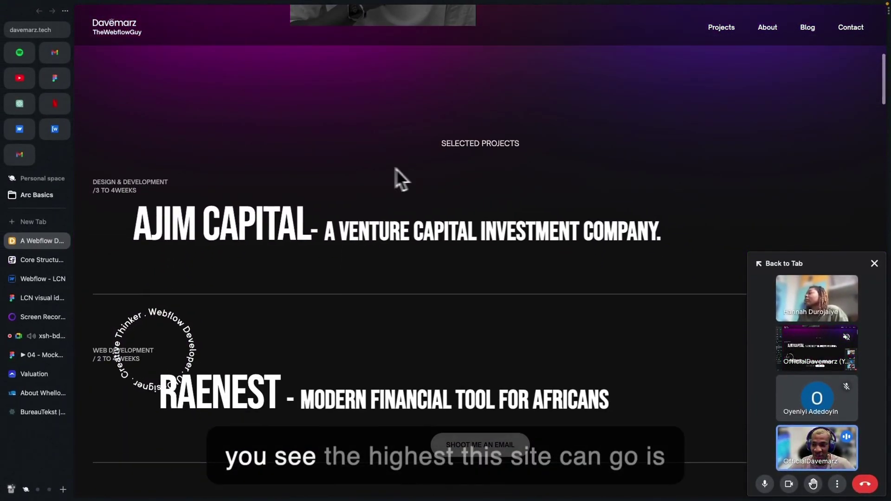
{"action": "scroll", "coordinate": [181, 232], "scroll_direction": "down", "scroll_amount": 2}
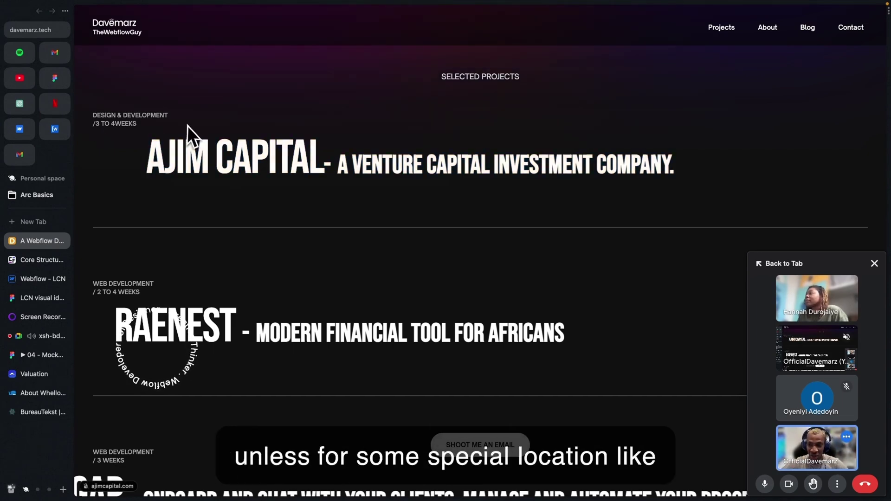
{"action": "scroll", "coordinate": [294, 175], "scroll_direction": "down", "scroll_amount": 3}
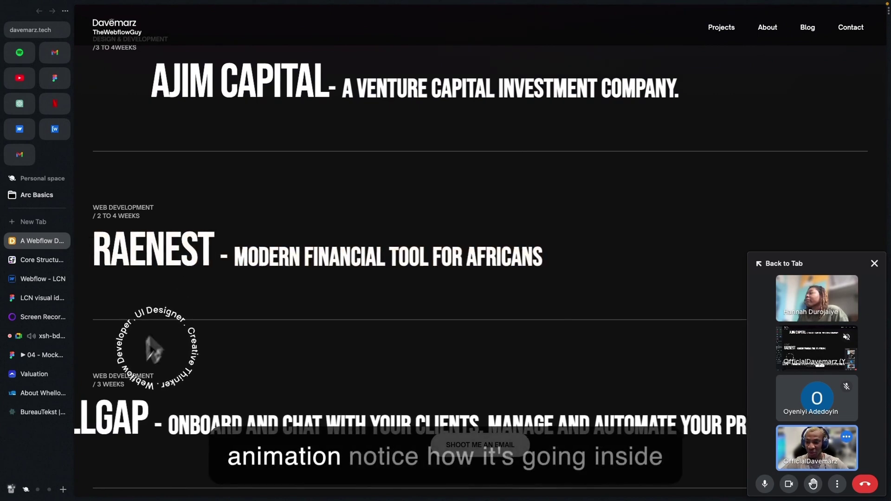
{"action": "scroll", "coordinate": [120, 414], "scroll_direction": "down", "scroll_amount": 1}
{"action": "scroll", "coordinate": [247, 408], "scroll_direction": "down", "scroll_amount": 7}
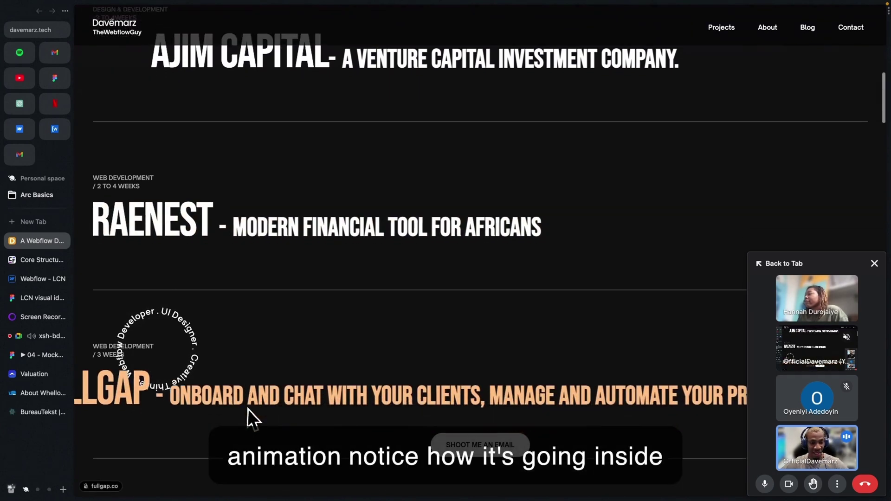
{"action": "scroll", "coordinate": [248, 408], "scroll_direction": "down", "scroll_amount": 2}
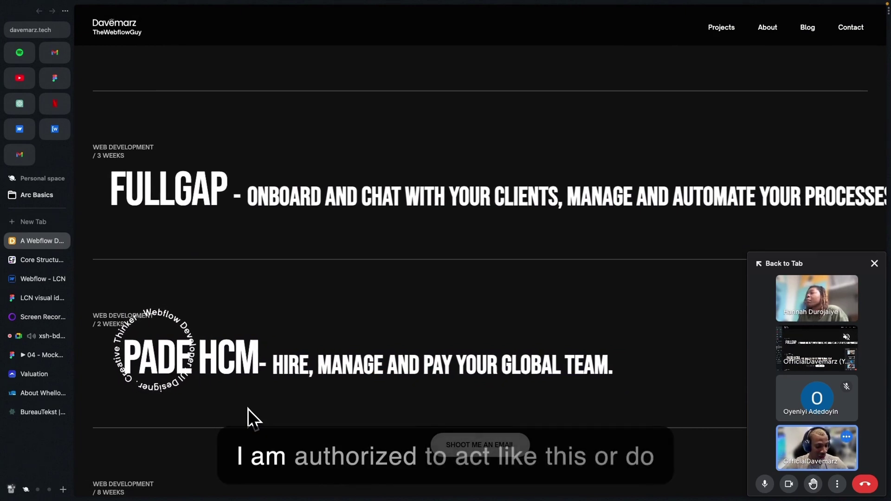
{"action": "scroll", "coordinate": [248, 408], "scroll_direction": "down", "scroll_amount": 10}
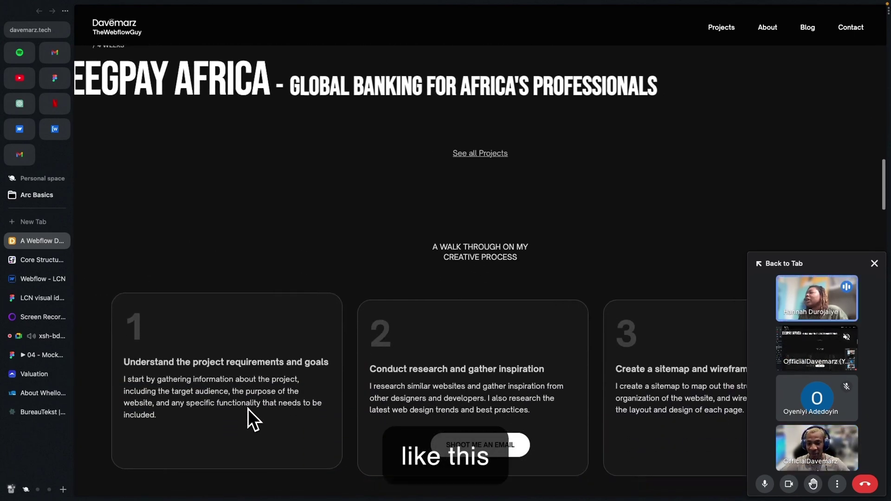
{"action": "scroll", "coordinate": [248, 408], "scroll_direction": "up", "scroll_amount": 5}
{"action": "scroll", "coordinate": [248, 409], "scroll_direction": "up", "scroll_amount": 3}
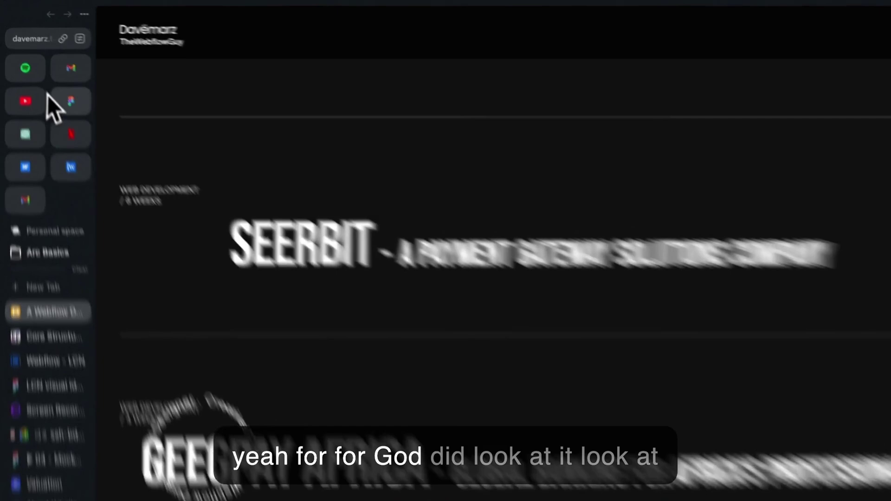
- Return to the Landing Page Iterations file in Figma and examine the Organize and country page designs on page V3
{"action": "left_click", "coordinate": [65, 100]}
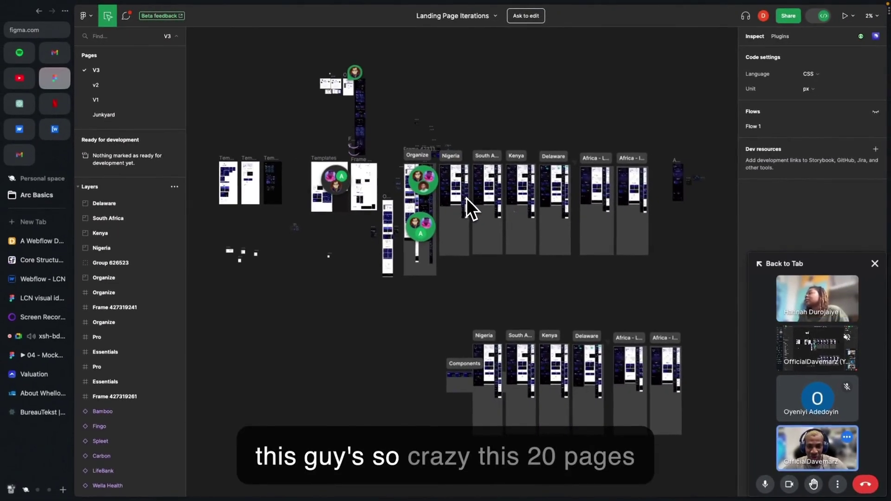
{"action": "scroll", "coordinate": [466, 199], "scroll_direction": "up", "scroll_amount": 5}
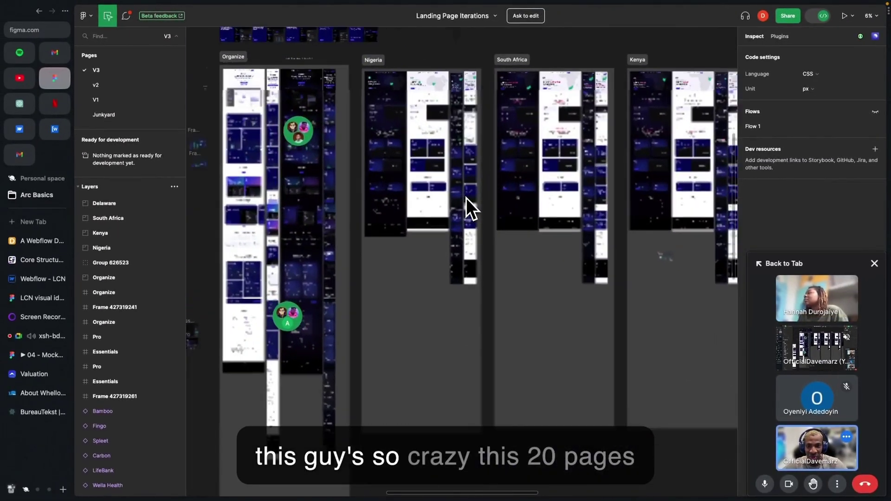
{"action": "scroll", "coordinate": [335, 146], "scroll_direction": "up", "scroll_amount": 5}
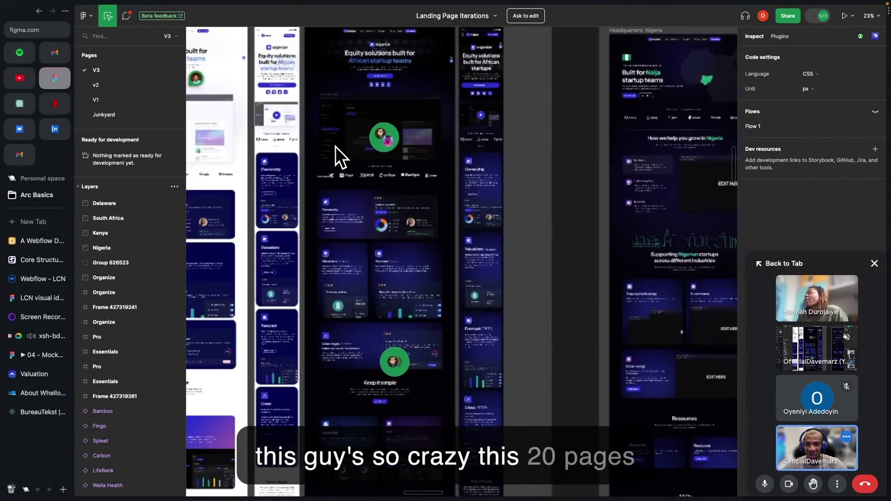
{"action": "scroll", "coordinate": [335, 147], "scroll_direction": "down", "scroll_amount": 8}
{"action": "scroll", "coordinate": [333, 112], "scroll_direction": "up", "scroll_amount": 4}
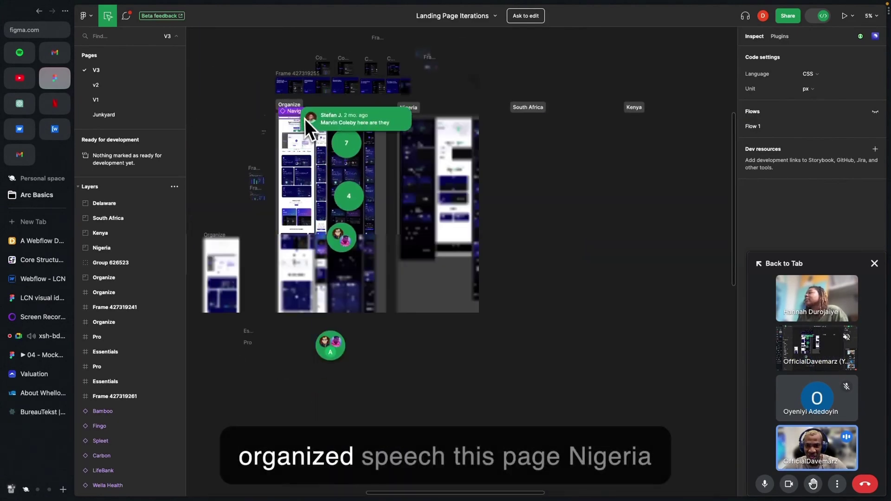
{"action": "scroll", "coordinate": [455, 122], "scroll_direction": "down", "scroll_amount": 3}
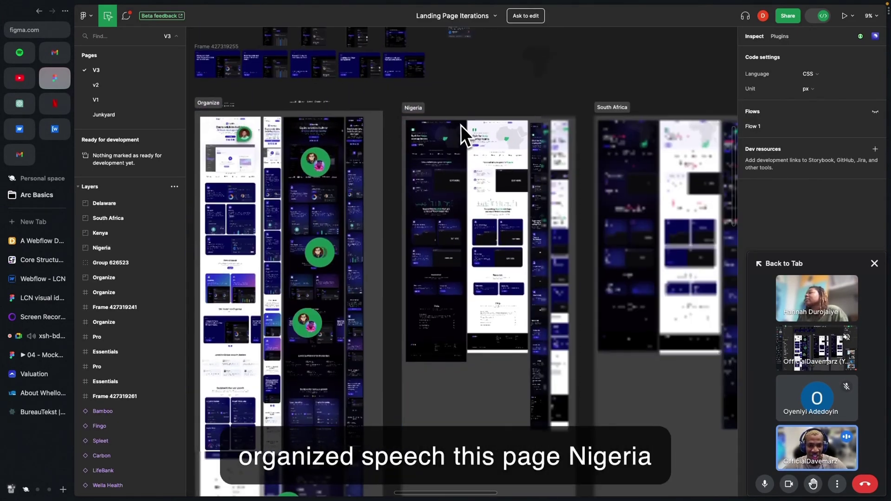
{"action": "scroll", "coordinate": [446, 166], "scroll_direction": "down", "scroll_amount": 3}
{"action": "scroll", "coordinate": [446, 166], "scroll_direction": "down", "scroll_amount": 3}
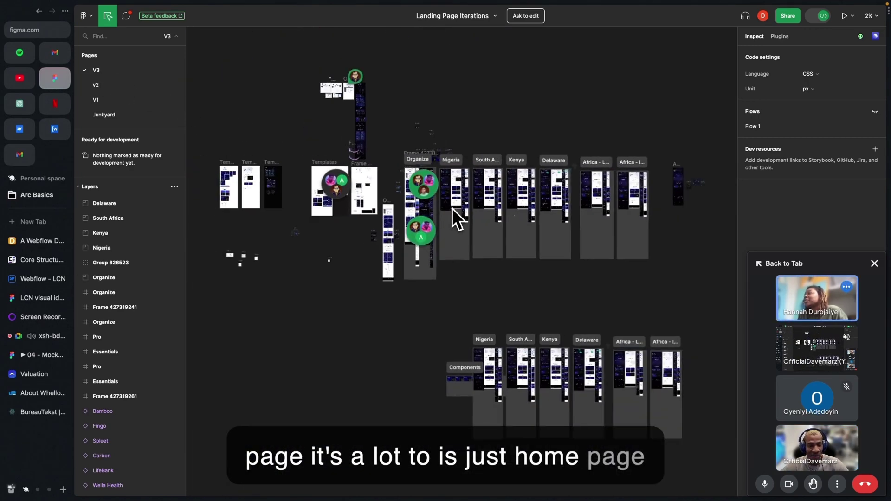
{"action": "scroll", "coordinate": [416, 190], "scroll_direction": "up", "scroll_amount": 5}
{"action": "scroll", "coordinate": [492, 139], "scroll_direction": "up", "scroll_amount": 5}
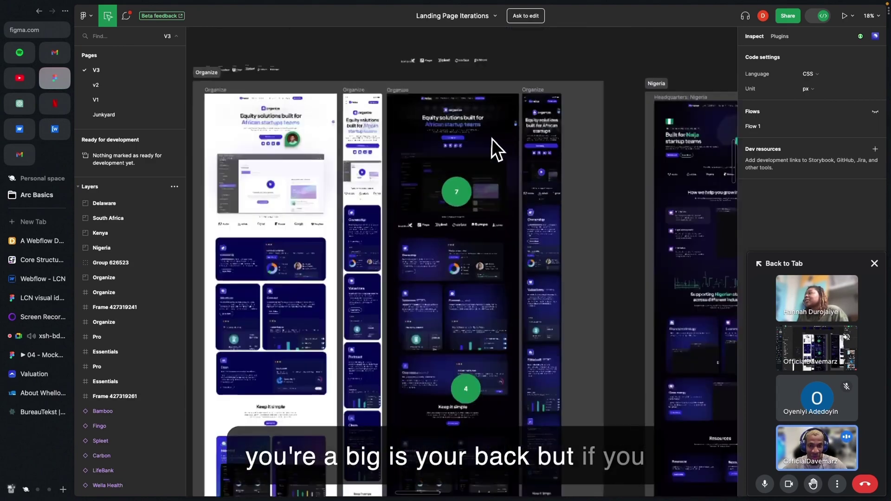
{"action": "scroll", "coordinate": [492, 138], "scroll_direction": "up", "scroll_amount": 1}
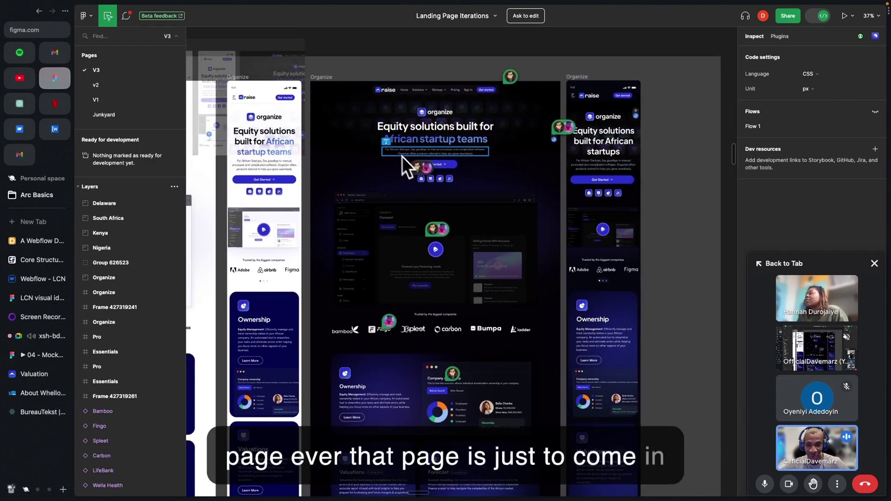
- Examine the dark Organize page design from its hero to the pricing section, including the mobile versions beside it
{"action": "scroll", "coordinate": [357, 118], "scroll_direction": "up", "scroll_amount": 3}
{"action": "scroll", "coordinate": [356, 118], "scroll_direction": "down", "scroll_amount": 15}
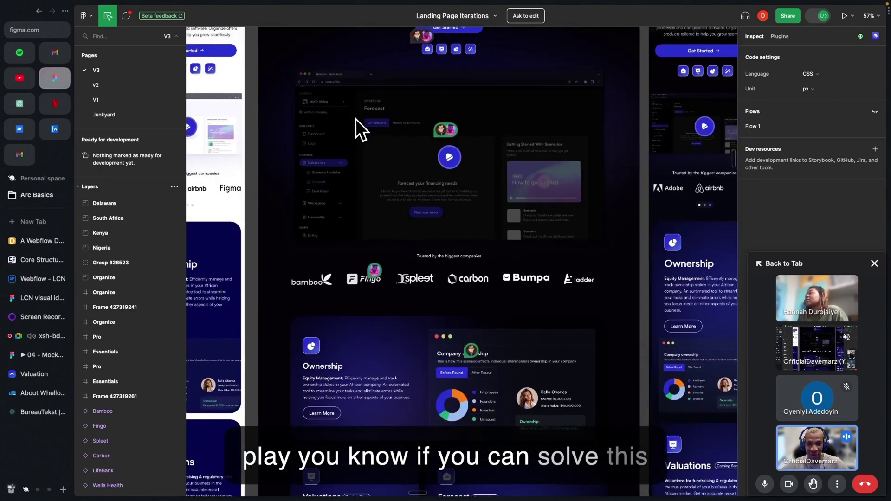
{"action": "scroll", "coordinate": [356, 119], "scroll_direction": "down", "scroll_amount": 15}
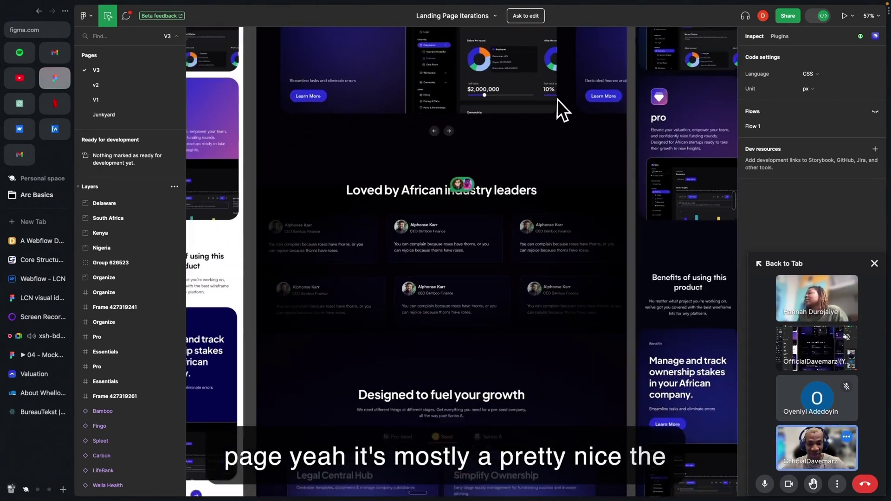
{"action": "scroll", "coordinate": [557, 99], "scroll_direction": "down", "scroll_amount": 5}
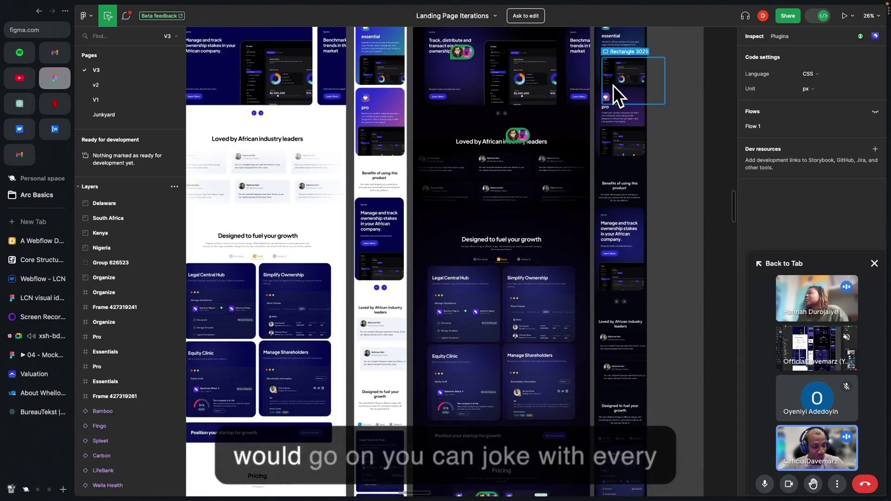
{"action": "scroll", "coordinate": [613, 85], "scroll_direction": "down", "scroll_amount": 3}
{"action": "scroll", "coordinate": [600, 163], "scroll_direction": "down", "scroll_amount": 4}
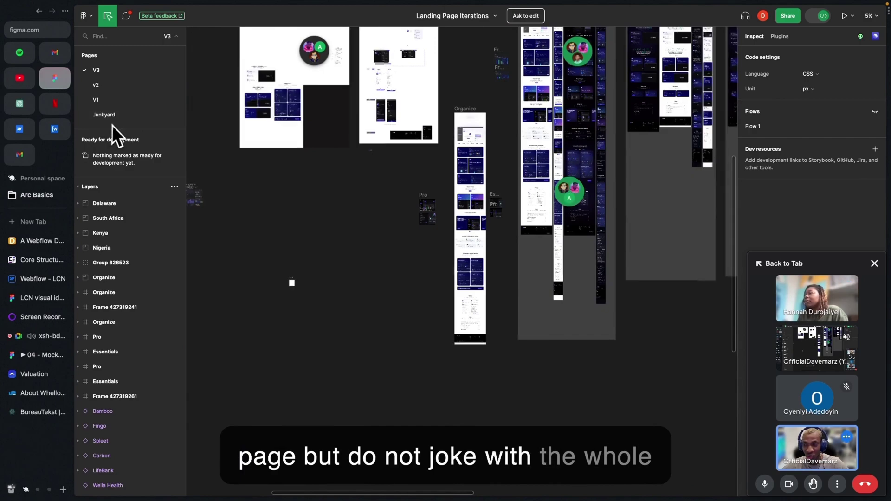
- Switch to the davemarz.tech page and compare the container widths of its sections from the creative process down to the footer
{"action": "left_click", "coordinate": [60, 239]}
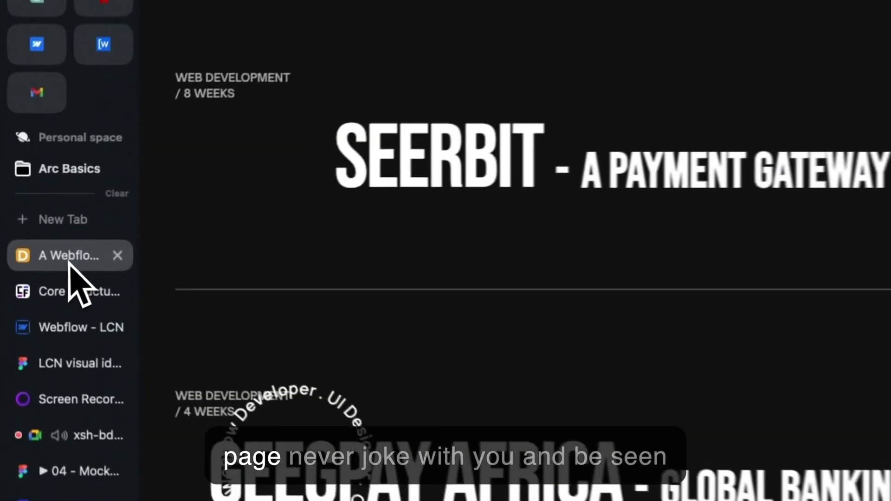
{"action": "scroll", "coordinate": [669, 341], "scroll_direction": "down", "scroll_amount": 5}
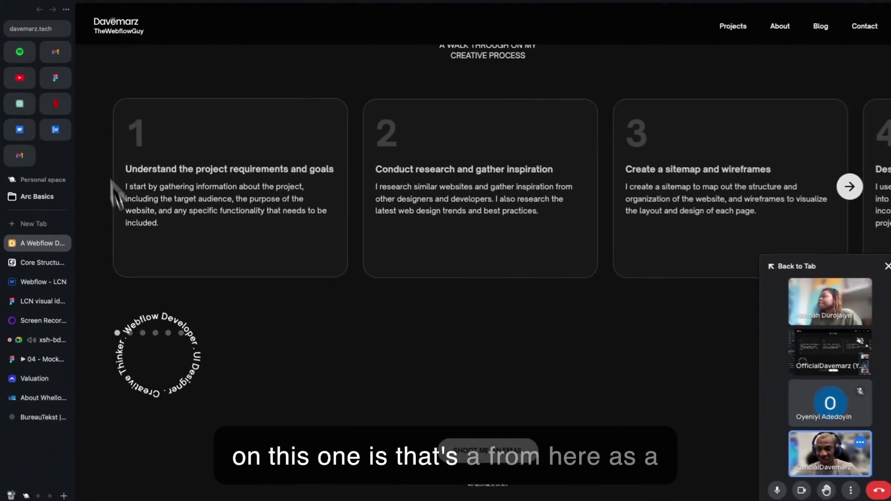
{"action": "scroll", "coordinate": [137, 260], "scroll_direction": "down", "scroll_amount": 8}
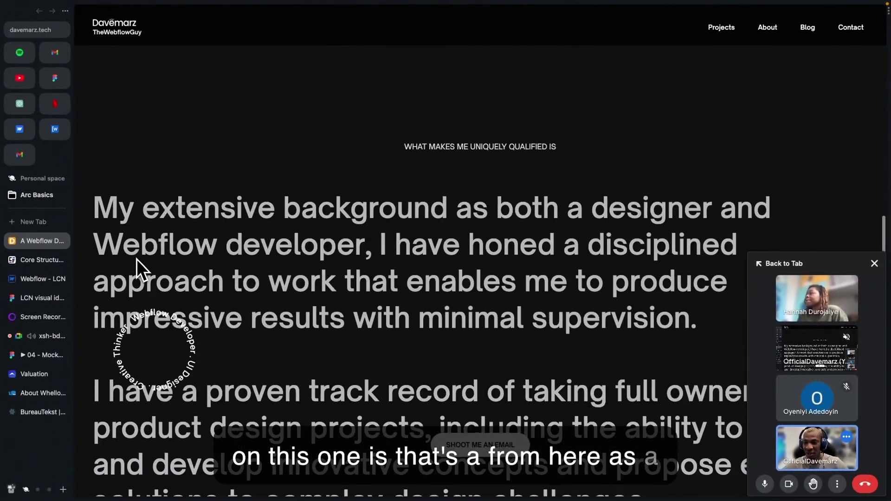
{"action": "scroll", "coordinate": [152, 286], "scroll_direction": "down", "scroll_amount": 10}
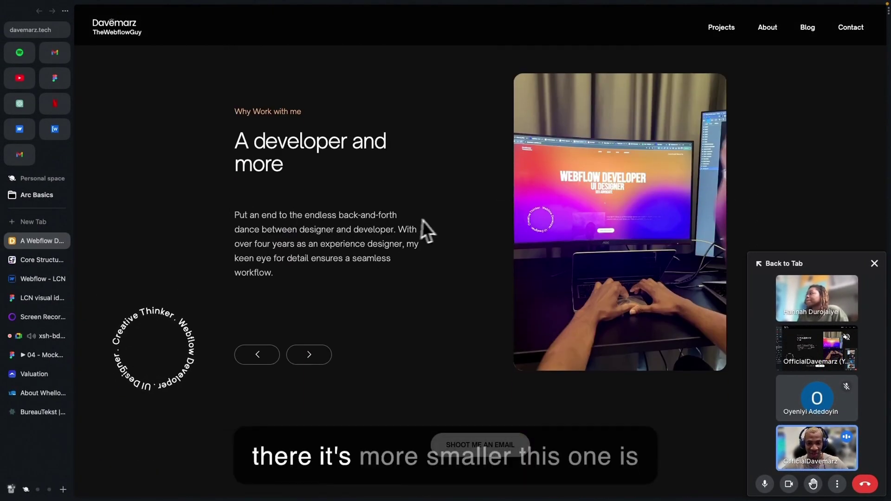
{"action": "scroll", "coordinate": [428, 230], "scroll_direction": "down", "scroll_amount": 8}
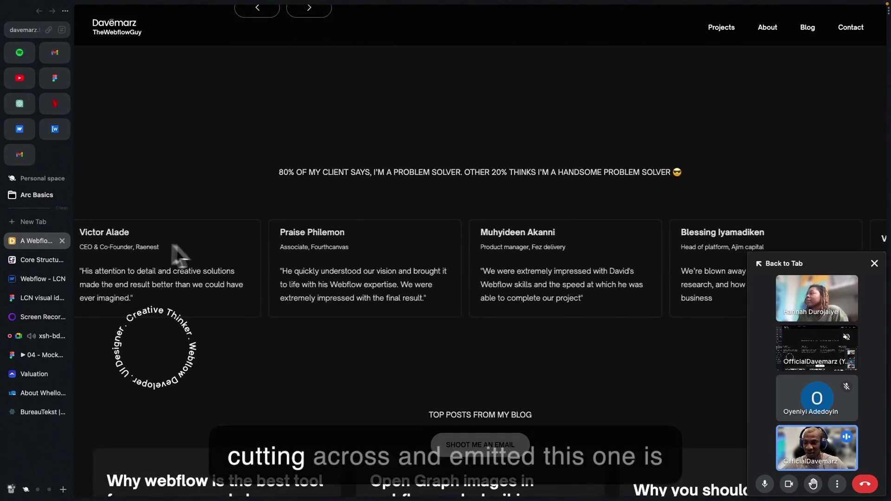
{"action": "scroll", "coordinate": [334, 308], "scroll_direction": "down", "scroll_amount": 1}
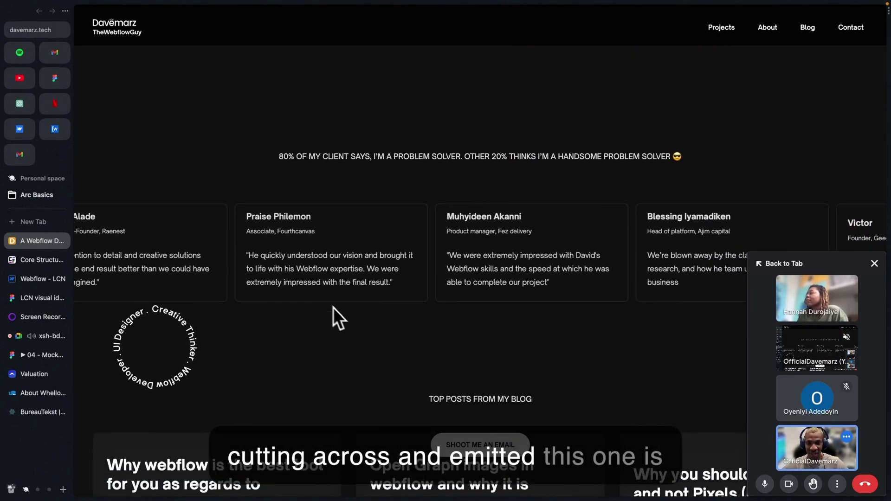
{"action": "scroll", "coordinate": [334, 308], "scroll_direction": "down", "scroll_amount": 10}
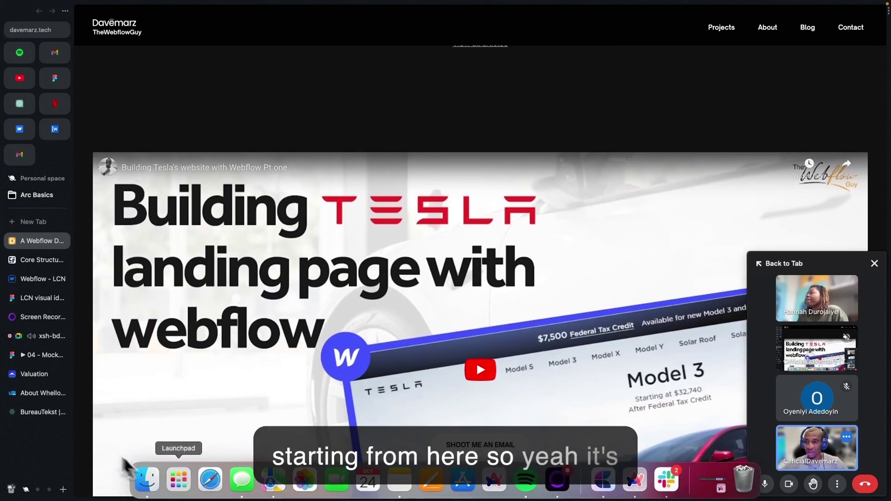
{"action": "scroll", "coordinate": [252, 352], "scroll_direction": "down", "scroll_amount": 10}
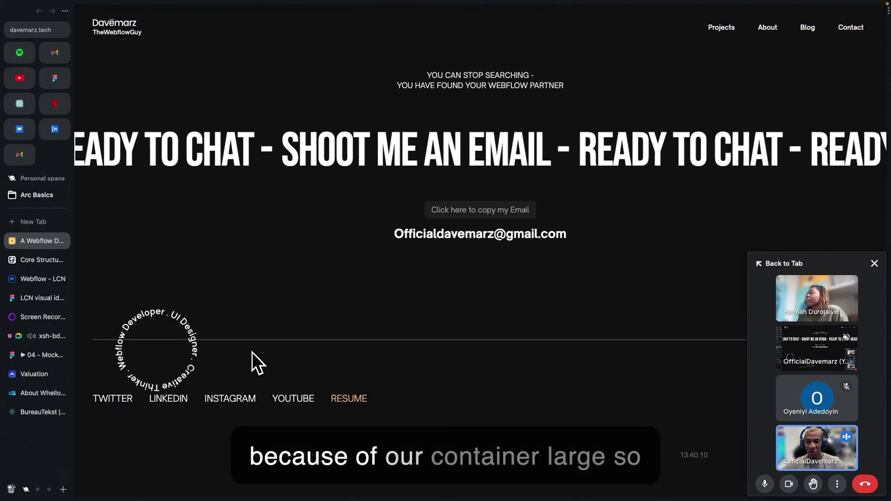
{"action": "scroll", "coordinate": [252, 352], "scroll_direction": "up", "scroll_amount": 15}
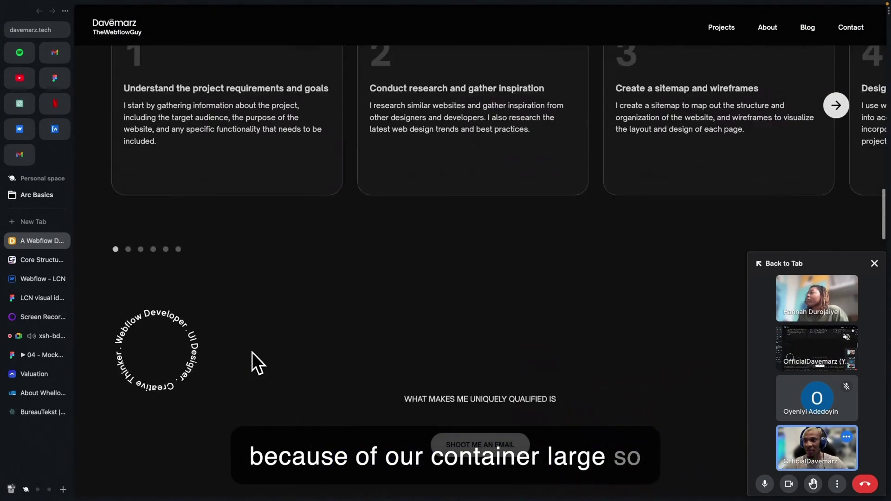
- Return to the LCN style guide in Webflow and examine the padding-global block's spacing, moving the call window clear of the values
{"action": "left_click", "coordinate": [139, 154]}
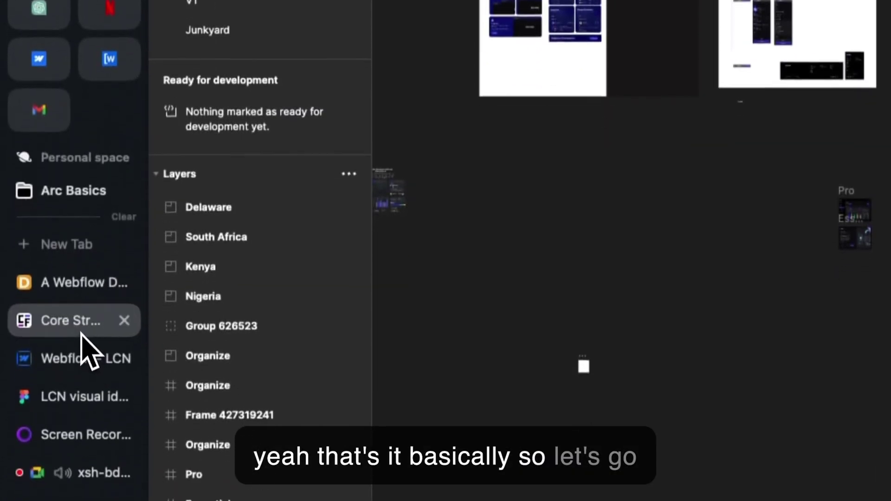
{"action": "left_click", "coordinate": [82, 498]}
{"action": "left_click", "coordinate": [75, 356]}
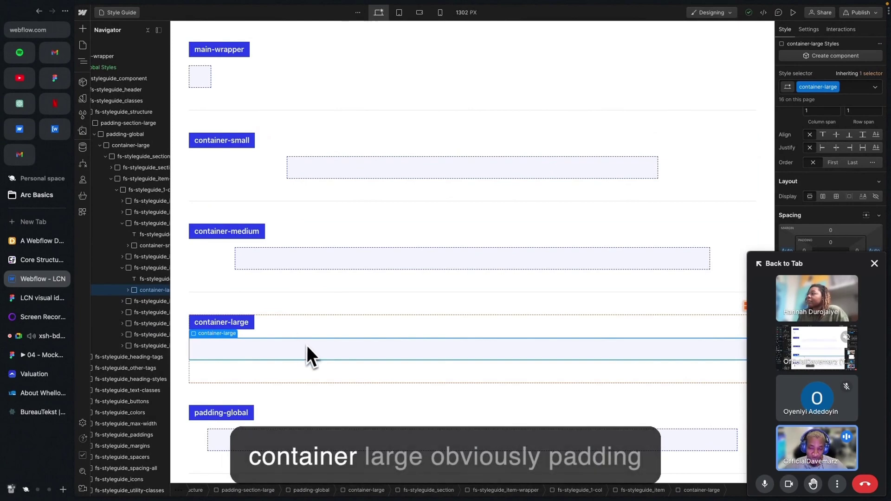
{"action": "scroll", "coordinate": [312, 349], "scroll_direction": "down", "scroll_amount": 3}
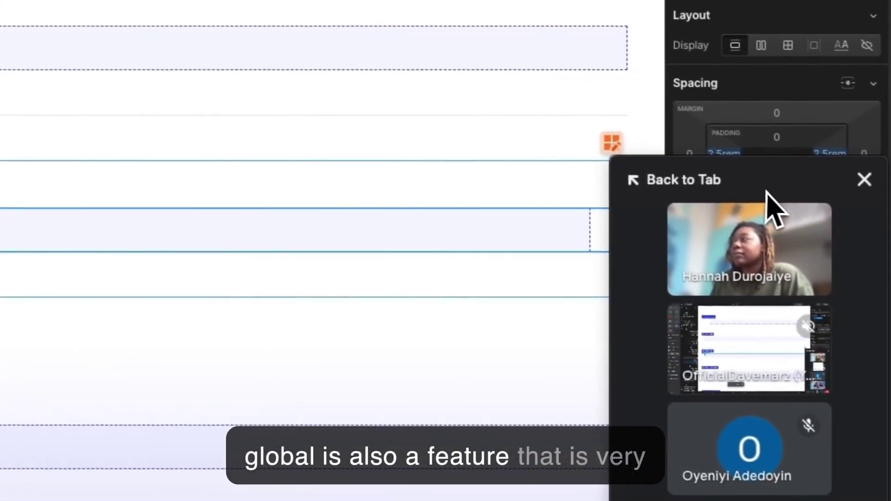
{"action": "left_click_drag", "start_coordinate": [772, 209], "coordinate": [274, 313]}
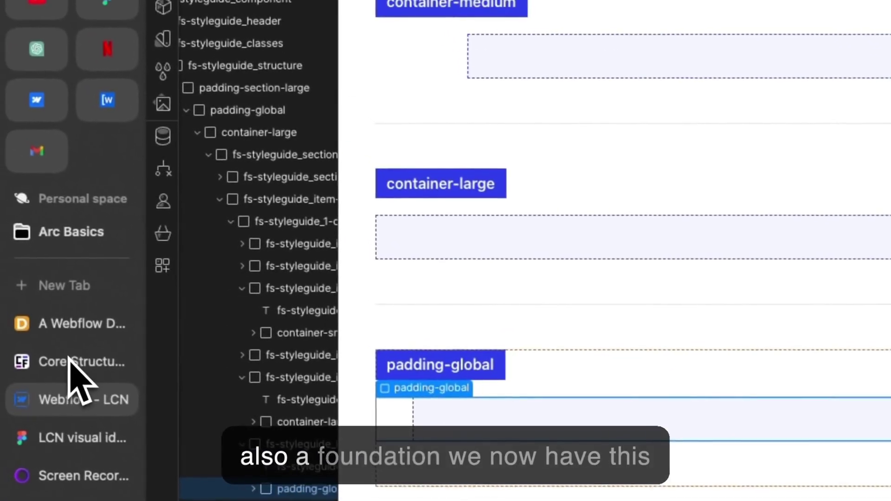
- Locate padding-global in the Client-First Core Structure strategy docs and compare it with the side spacing on the davemarz.tech page
{"action": "left_click", "coordinate": [73, 363]}
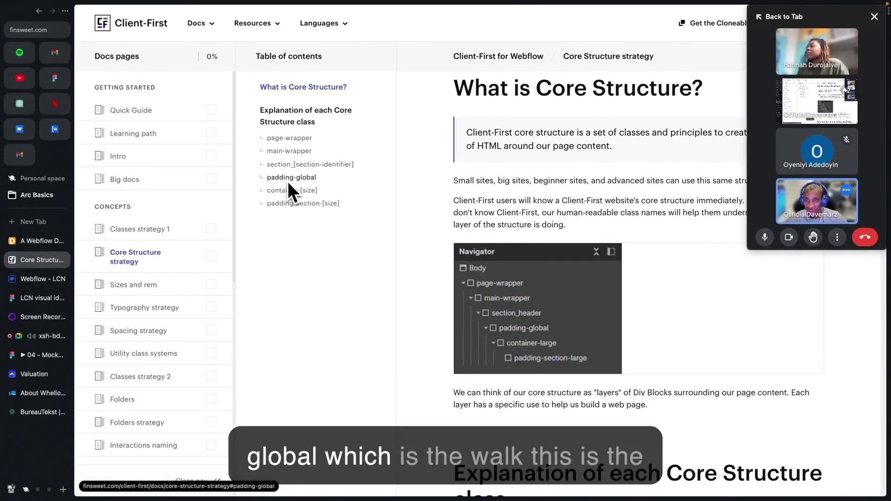
{"action": "left_click", "coordinate": [35, 278]}
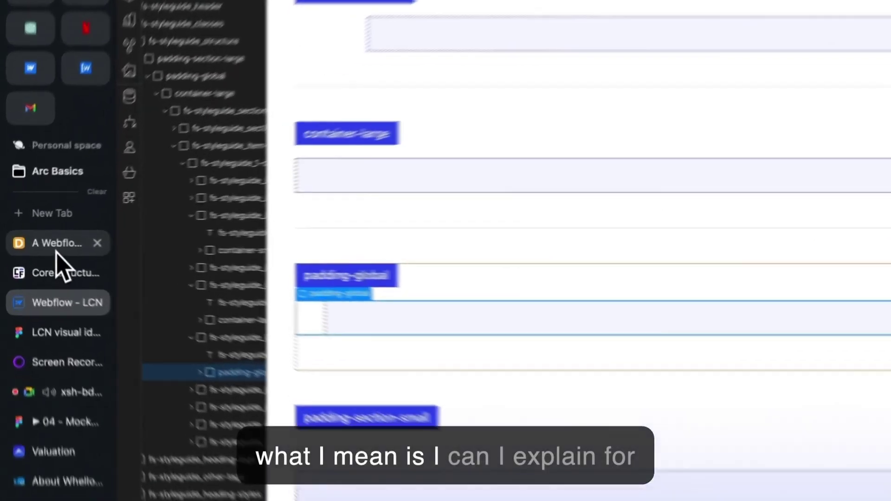
{"action": "left_click", "coordinate": [39, 241]}
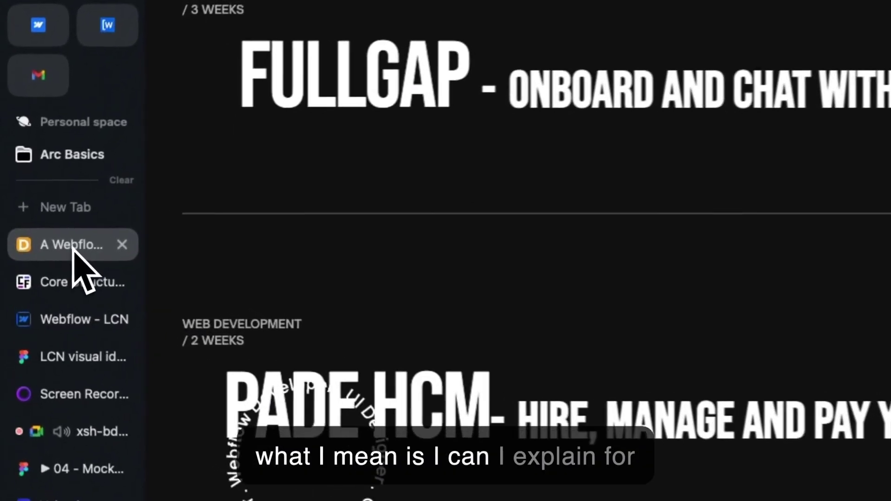
{"action": "scroll", "coordinate": [478, 251], "scroll_direction": "down", "scroll_amount": 5}
{"action": "scroll", "coordinate": [480, 235], "scroll_direction": "up", "scroll_amount": 5}
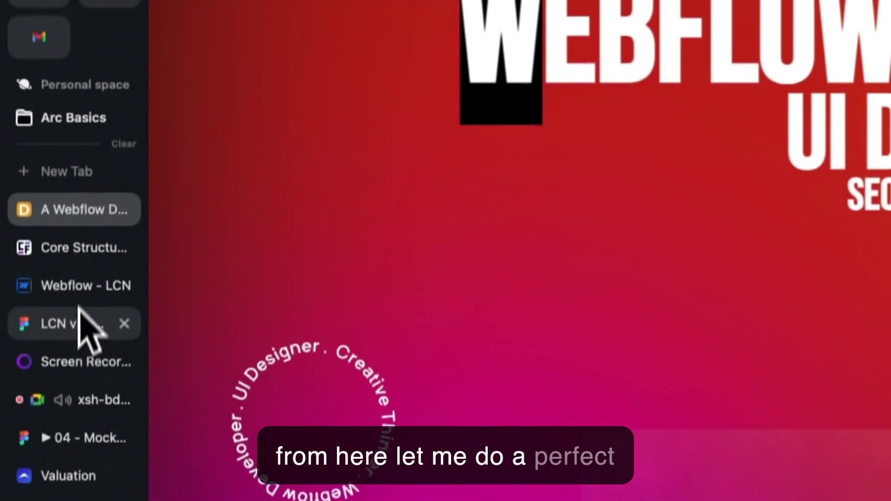
- Switch to the Screen Studio website and examine the side spacing of its sections down to the iPhone and iPad videos
{"action": "left_click", "coordinate": [75, 341]}
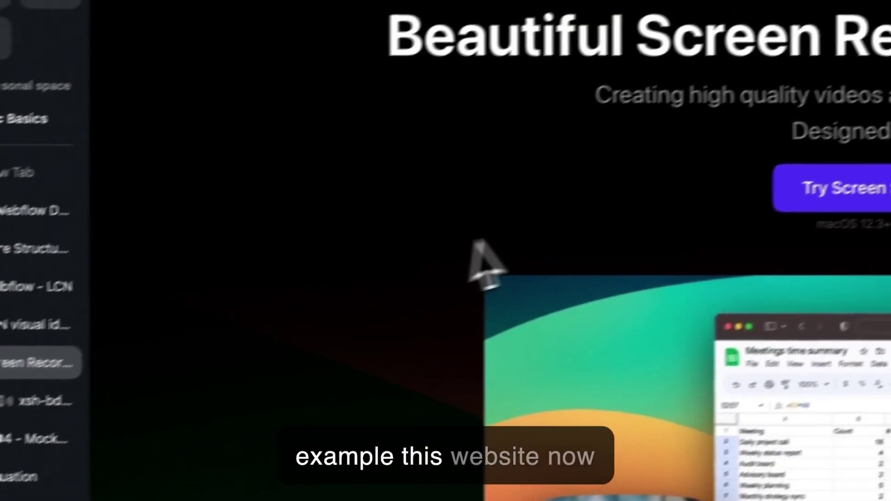
{"action": "scroll", "coordinate": [480, 251], "scroll_direction": "down", "scroll_amount": 15}
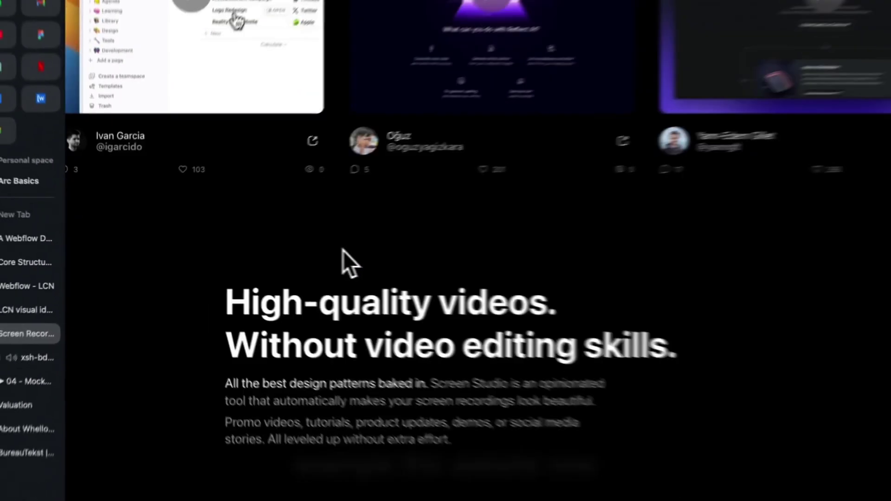
{"action": "scroll", "coordinate": [344, 251], "scroll_direction": "down", "scroll_amount": 15}
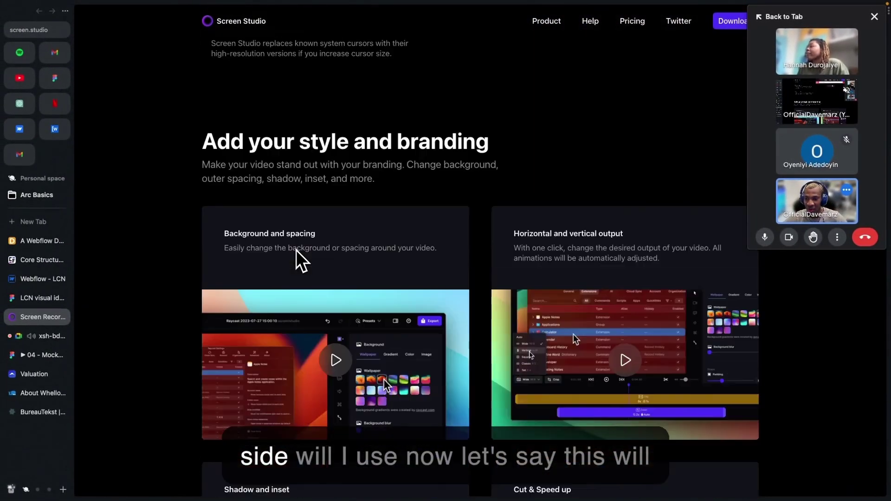
{"action": "scroll", "coordinate": [296, 250], "scroll_direction": "down", "scroll_amount": 20}
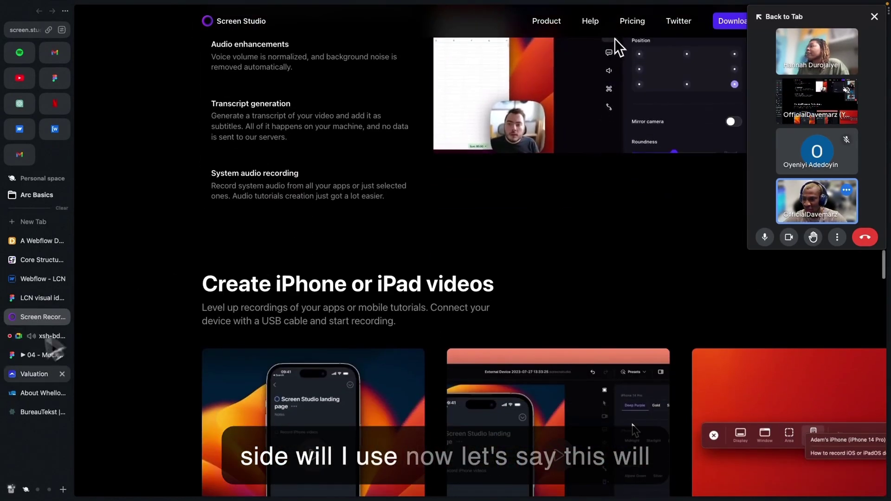
- Switch to the Whello About page and examine the side spacing of its hero, highlighting the heading and intro text
{"action": "left_click", "coordinate": [32, 392]}
{"action": "scroll", "coordinate": [239, 306], "scroll_direction": "down", "scroll_amount": 10}
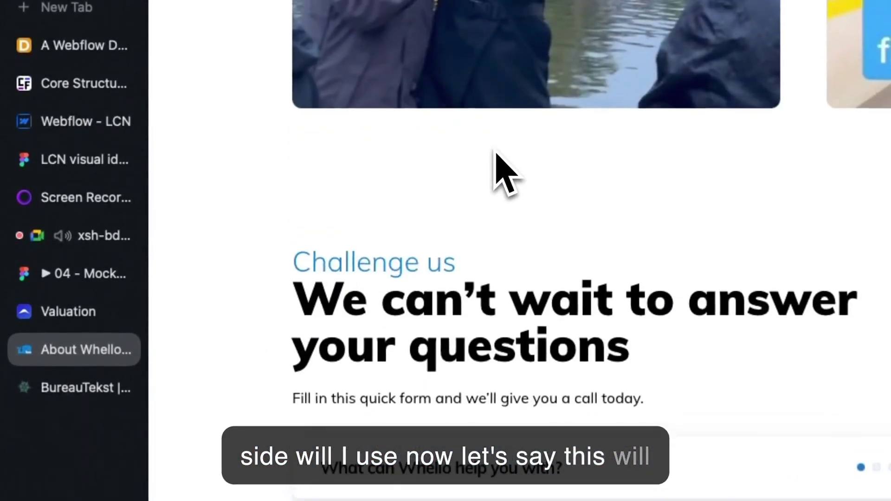
{"action": "scroll", "coordinate": [251, 303], "scroll_direction": "up", "scroll_amount": 8}
{"action": "scroll", "coordinate": [496, 153], "scroll_direction": "up", "scroll_amount": 15}
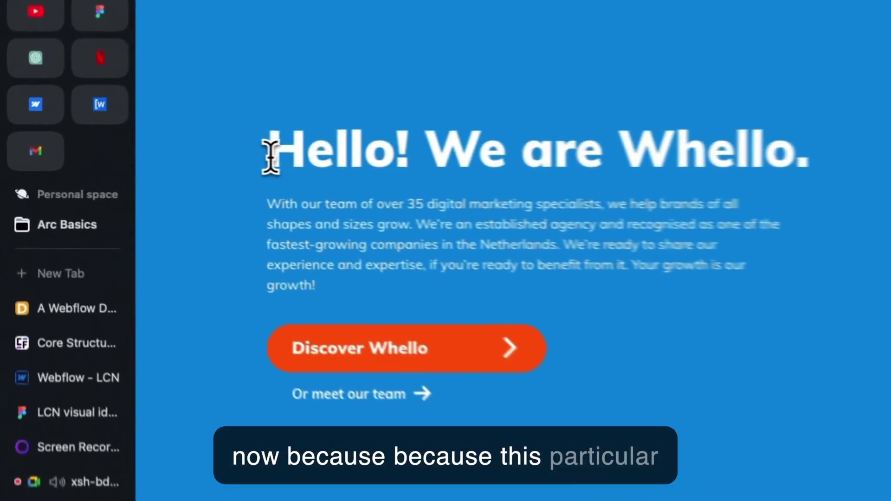
{"action": "left_click_drag", "start_coordinate": [148, 153], "coordinate": [335, 268]}
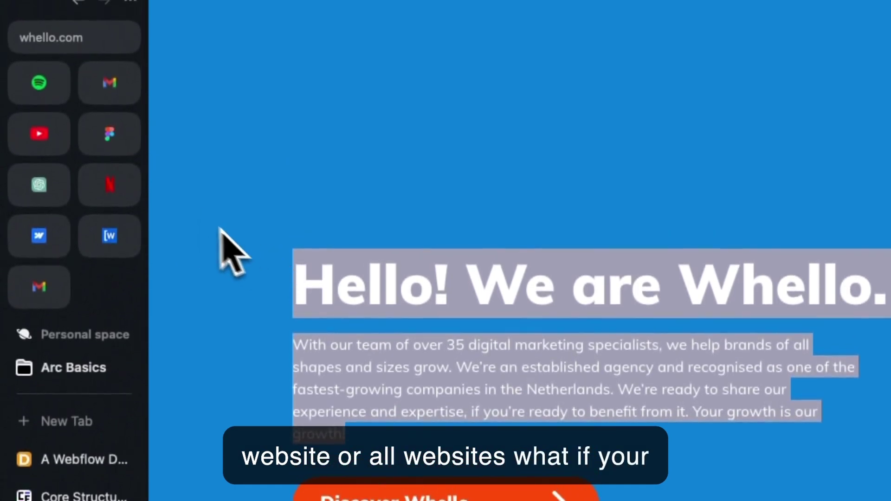
{"action": "left_click", "coordinate": [179, 195]}
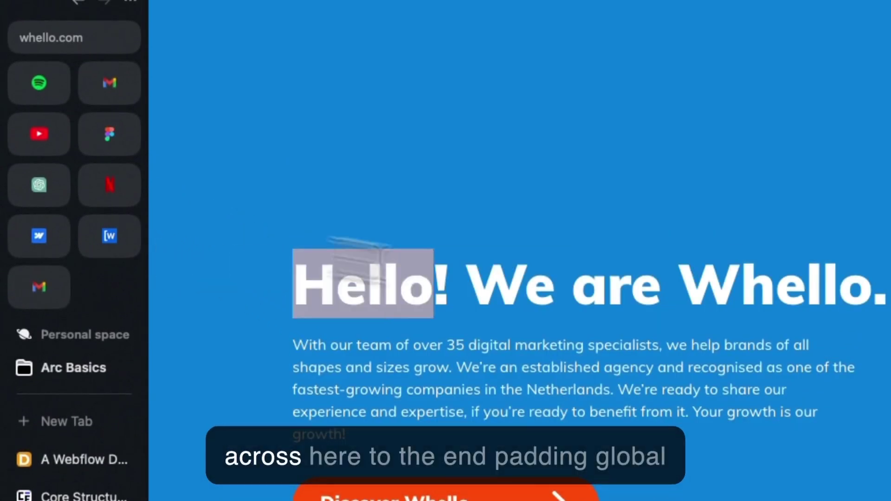
{"action": "left_click_drag", "start_coordinate": [434, 285], "coordinate": [884, 288]}
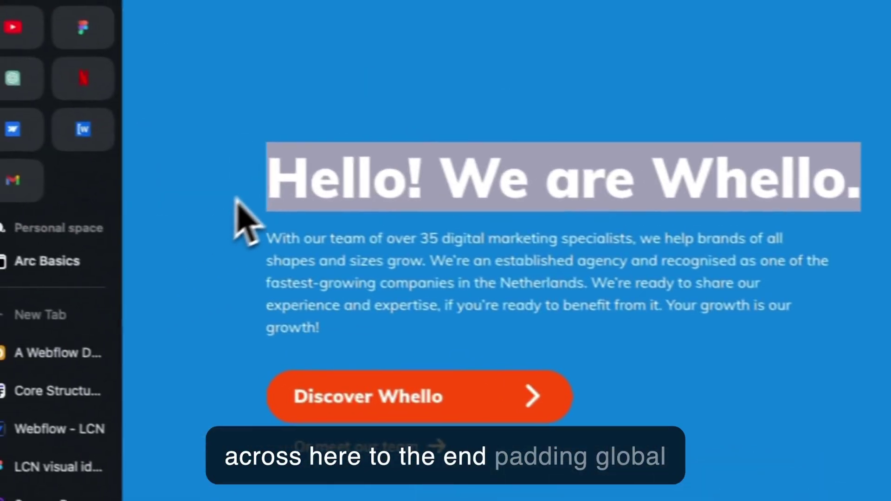
{"action": "left_click", "coordinate": [298, 135]}
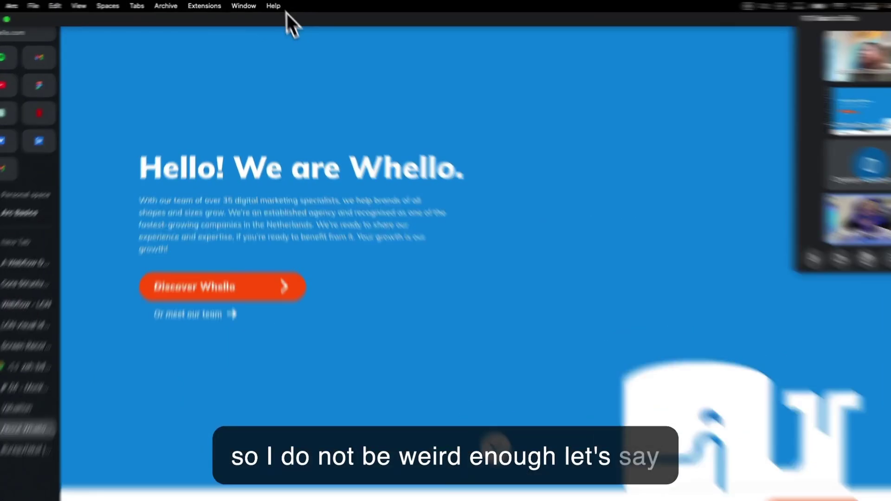
- Inspect the Whello page in the developer tools and widen its responsive preview to about 1007 px
{"action": "right_click", "coordinate": [310, 60]}
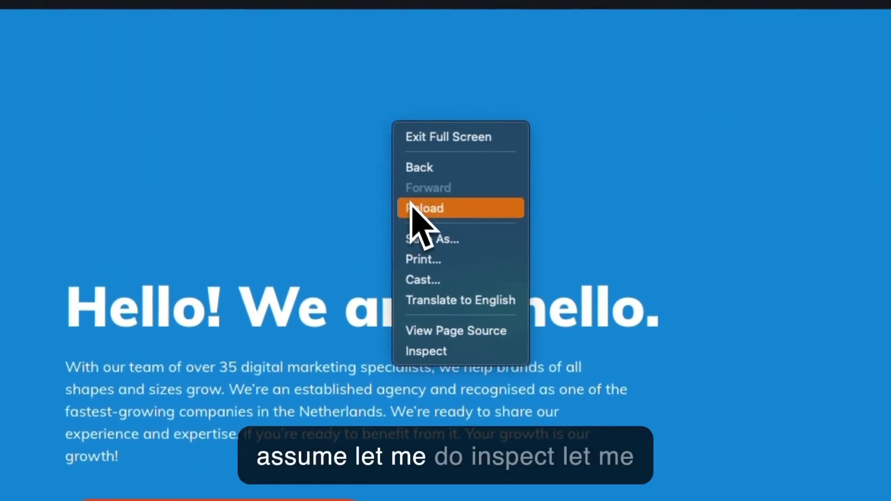
{"action": "left_click", "coordinate": [420, 354]}
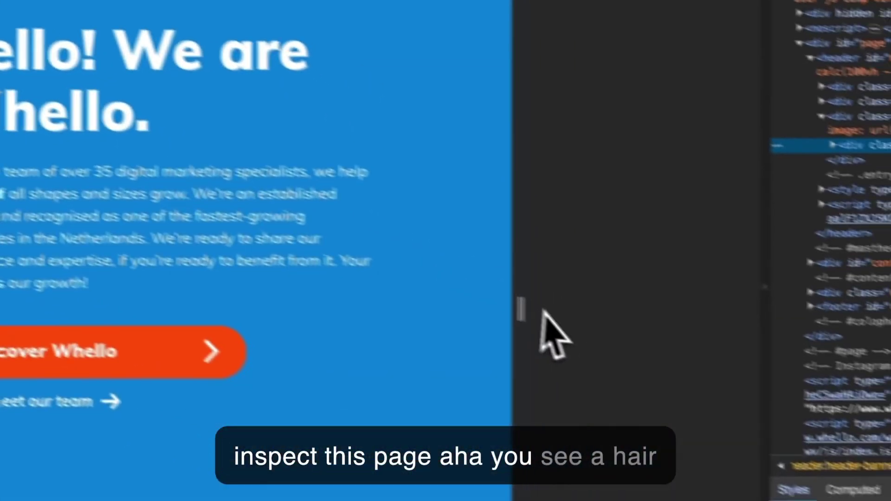
{"action": "left_click_drag", "start_coordinate": [473, 297], "coordinate": [636, 315]}
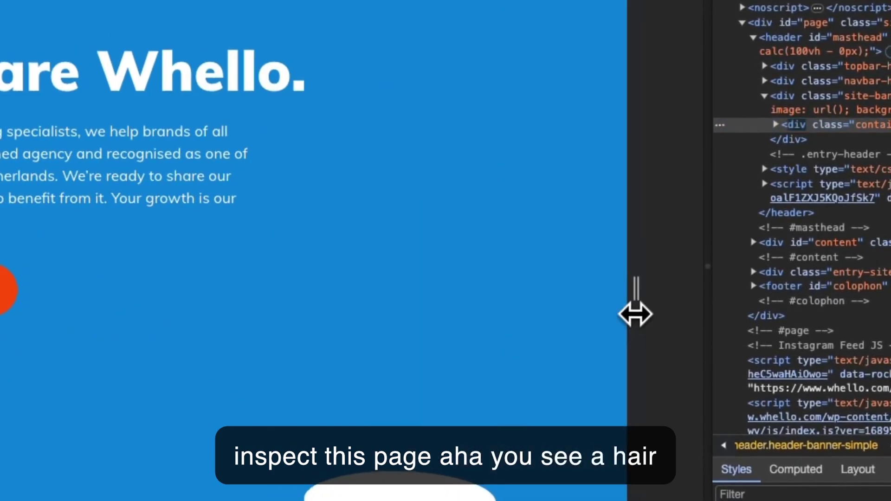
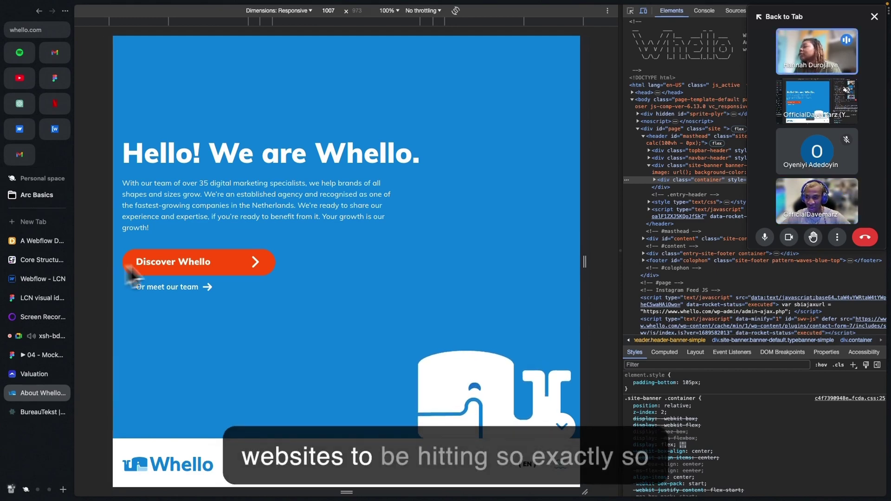
- Narrow the Whello page's responsive preview to 147 px and examine the side spacing of the hero text and the section below
{"action": "left_click_drag", "start_coordinate": [586, 262], "coordinate": [173, 231]}
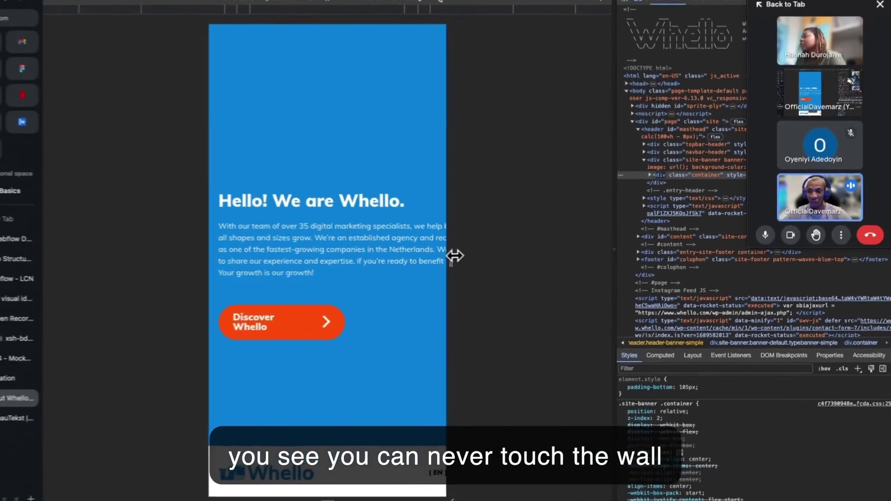
{"action": "left_click_drag", "start_coordinate": [455, 256], "coordinate": [382, 258]}
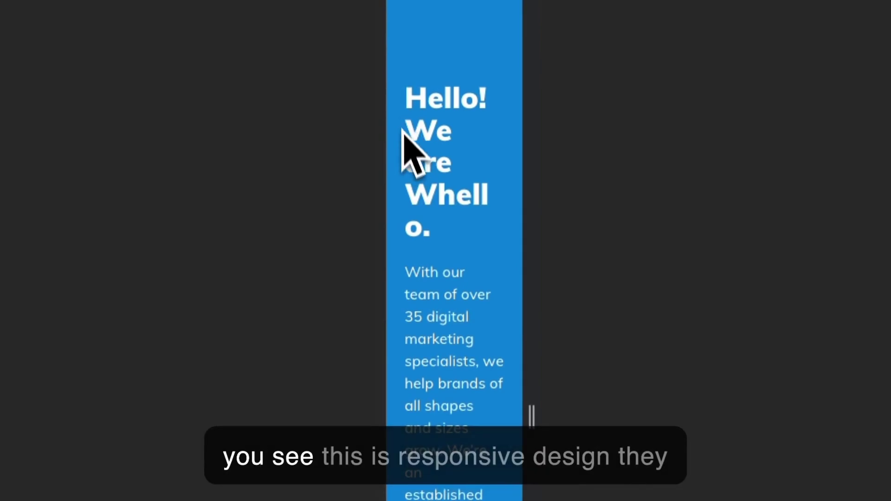
{"action": "scroll", "coordinate": [434, 222], "scroll_direction": "down", "scroll_amount": 5}
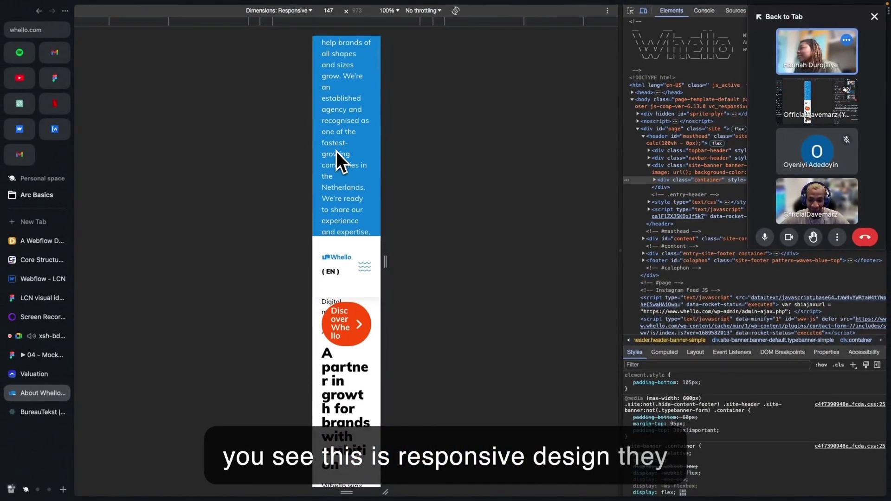
{"action": "scroll", "coordinate": [336, 152], "scroll_direction": "down", "scroll_amount": 2}
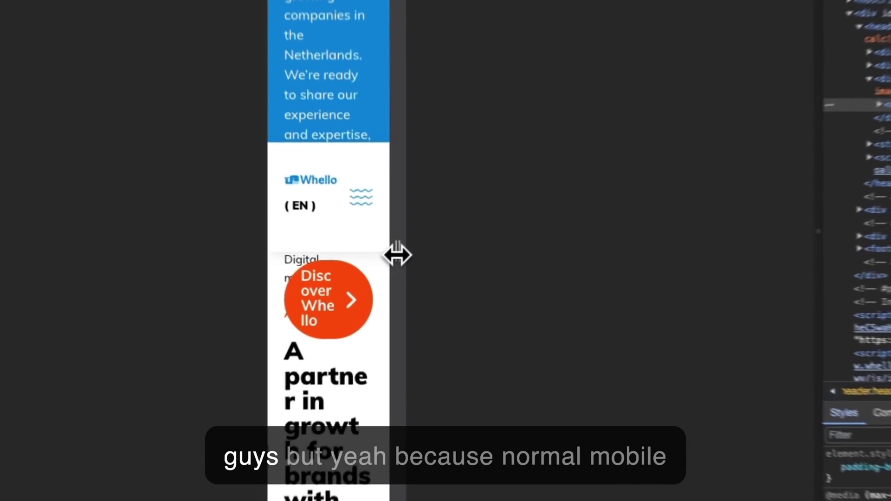
- Widen the Whello preview to about 351 px, narrow it to 223 px, and compare the side spacing at both widths
{"action": "left_click_drag", "start_coordinate": [385, 266], "coordinate": [432, 268]}
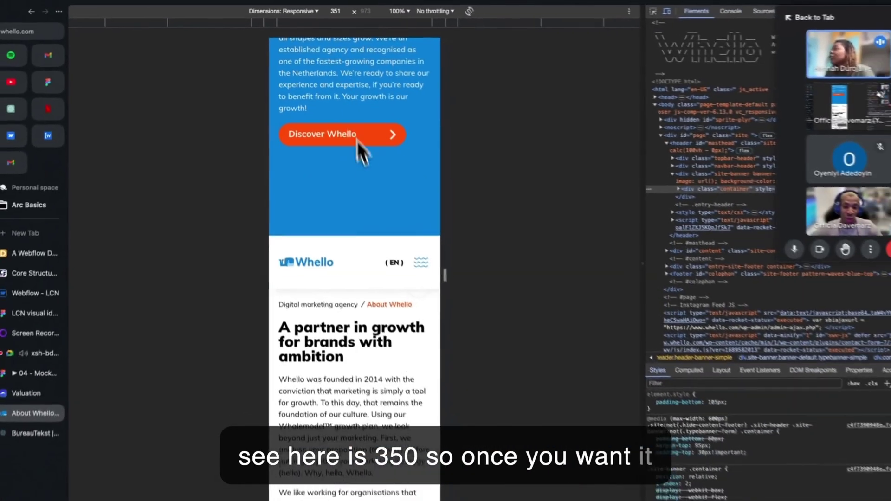
{"action": "scroll", "coordinate": [533, 341], "scroll_direction": "up", "scroll_amount": 4}
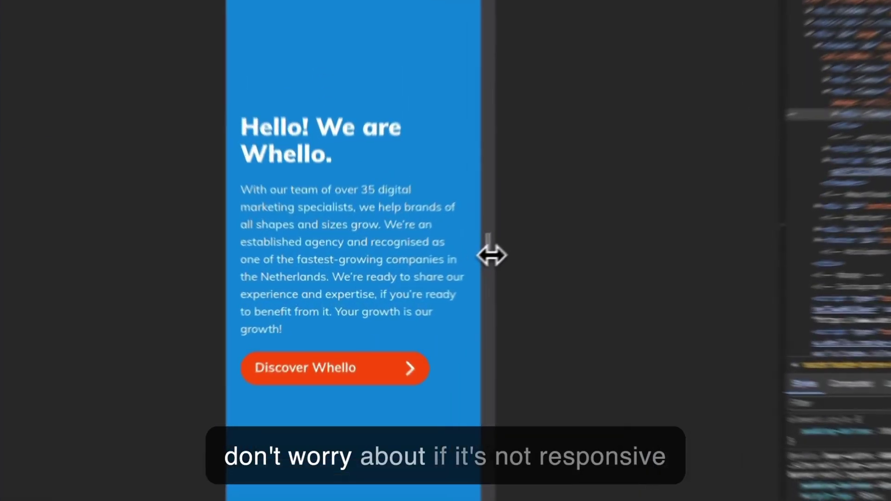
{"action": "left_click_drag", "start_coordinate": [432, 265], "coordinate": [403, 267]}
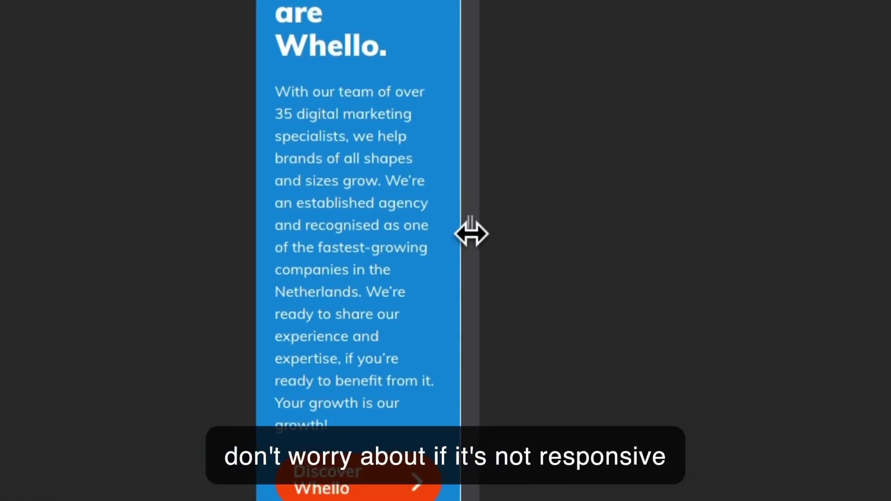
{"action": "scroll", "coordinate": [392, 279], "scroll_direction": "down", "scroll_amount": 10}
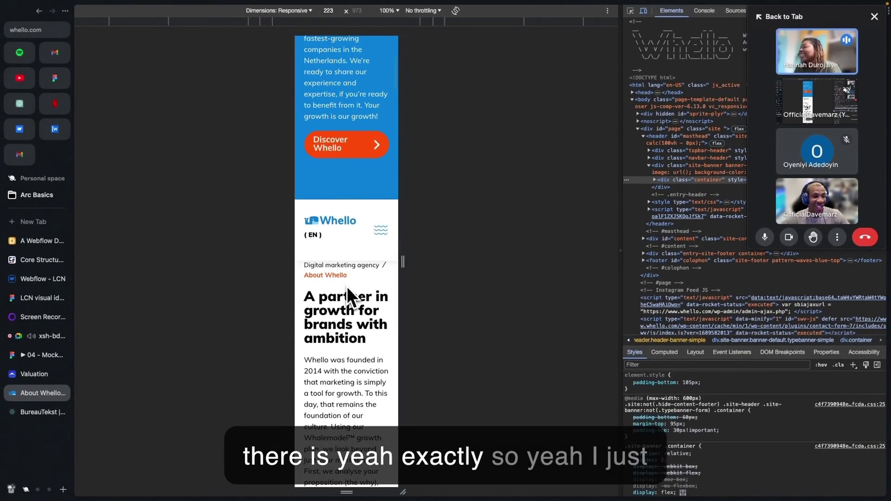
{"action": "scroll", "coordinate": [347, 286], "scroll_direction": "down", "scroll_amount": 1}
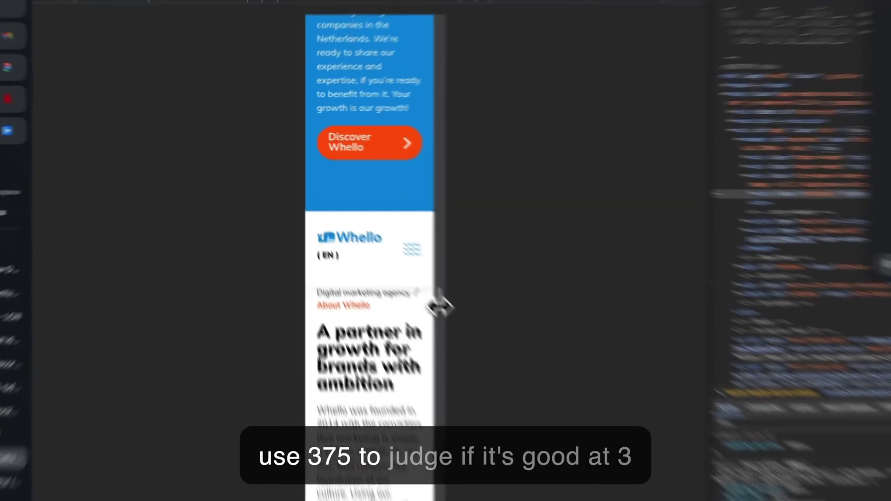
- Set the Whello preview width to about 376 px and examine the side spacing of its sections down to the contact form
{"action": "left_click_drag", "start_coordinate": [403, 261], "coordinate": [447, 257]}
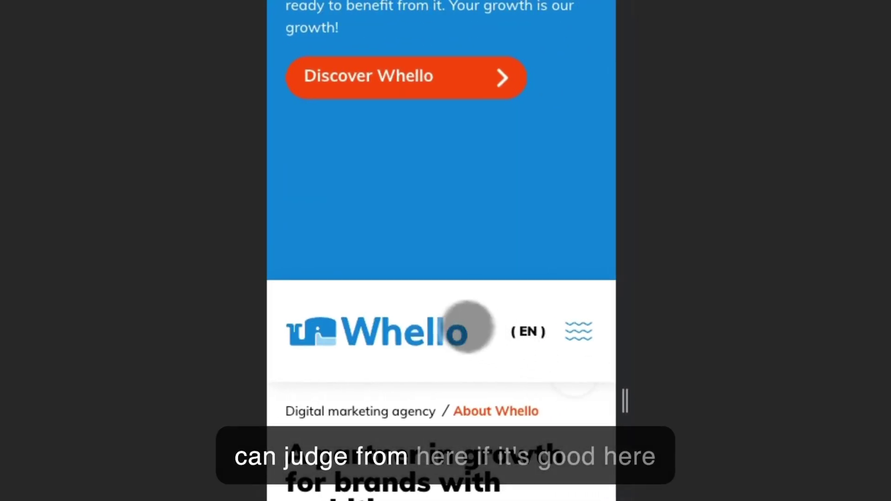
{"action": "scroll", "coordinate": [398, 289], "scroll_direction": "up", "scroll_amount": 10}
{"action": "scroll", "coordinate": [393, 301], "scroll_direction": "down", "scroll_amount": 15}
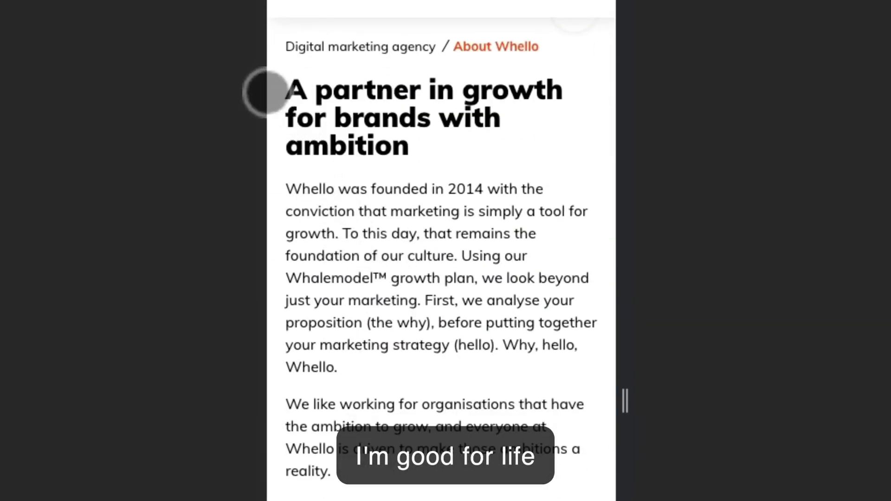
{"action": "scroll", "coordinate": [364, 304], "scroll_direction": "down", "scroll_amount": 20}
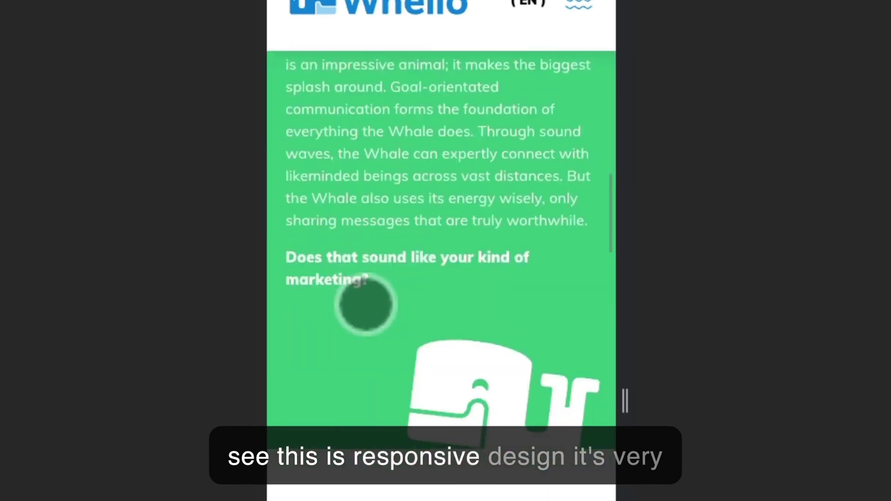
{"action": "scroll", "coordinate": [367, 305], "scroll_direction": "down", "scroll_amount": 20}
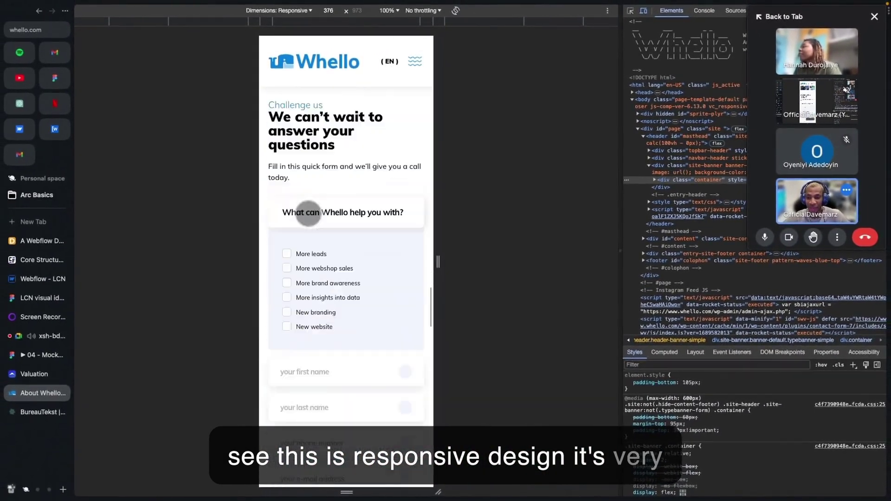
- Switch to the davemarz.tech page, inspect it in the 376 px responsive preview, and examine the side spacing from hero to projects
{"action": "left_click", "coordinate": [29, 240]}
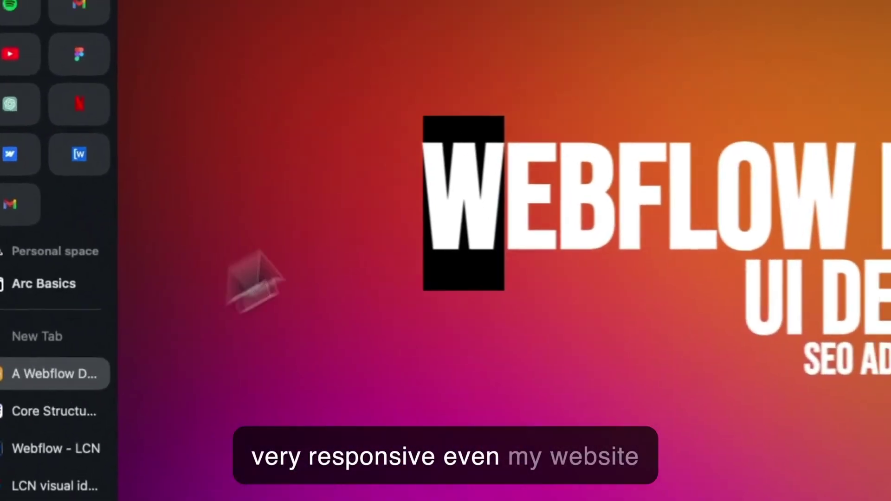
{"action": "right_click", "coordinate": [195, 78]}
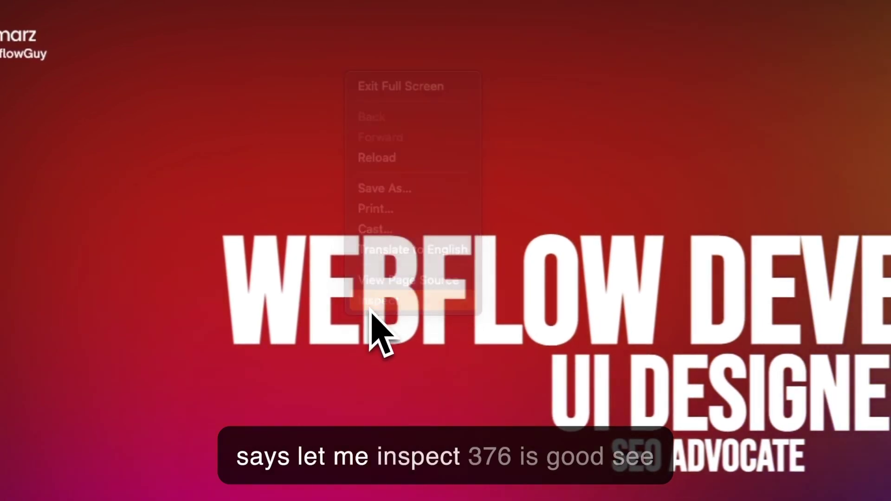
{"action": "left_click", "coordinate": [373, 301]}
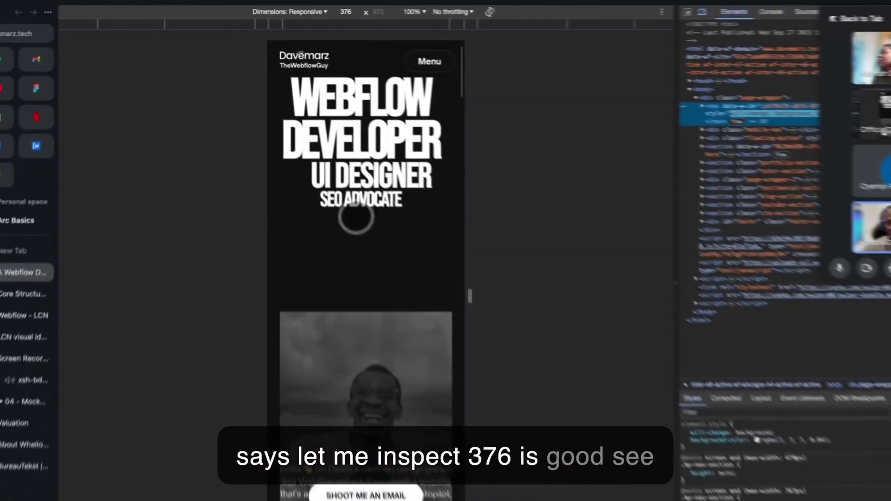
{"action": "scroll", "coordinate": [477, 381], "scroll_direction": "down", "scroll_amount": 10}
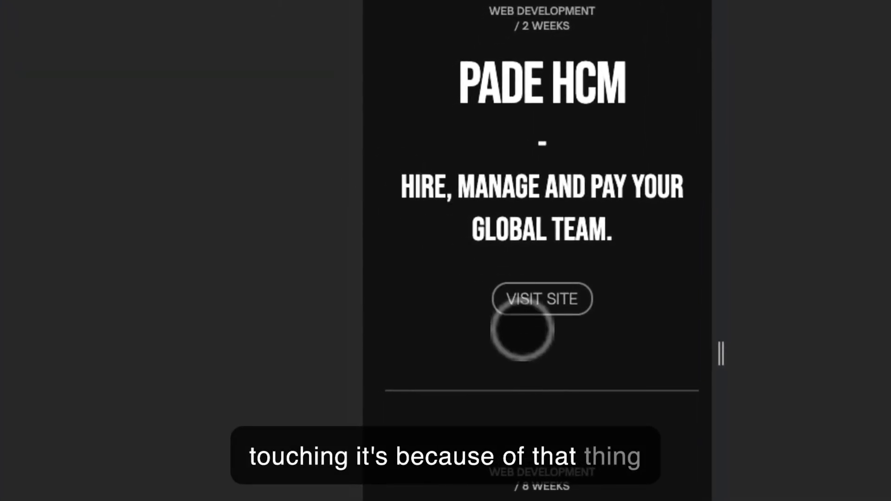
{"action": "scroll", "coordinate": [522, 329], "scroll_direction": "down", "scroll_amount": 8}
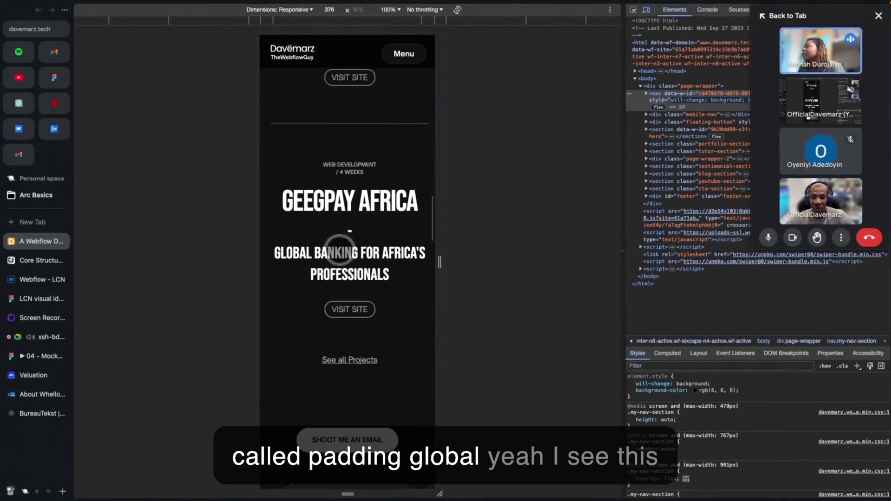
- Advance the creative process slider to its last card and examine the side spacing of the qualifications text below it
{"action": "scroll", "coordinate": [339, 249], "scroll_direction": "down", "scroll_amount": 5}
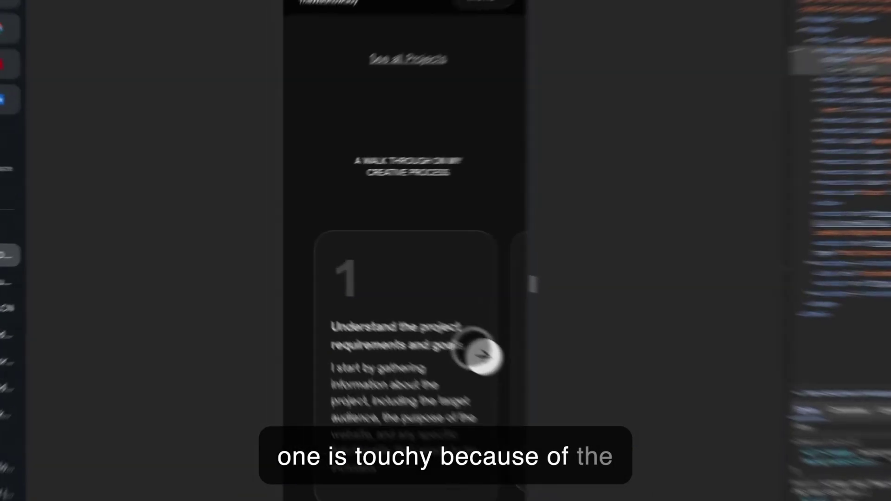
{"action": "left_click", "coordinate": [402, 314]}
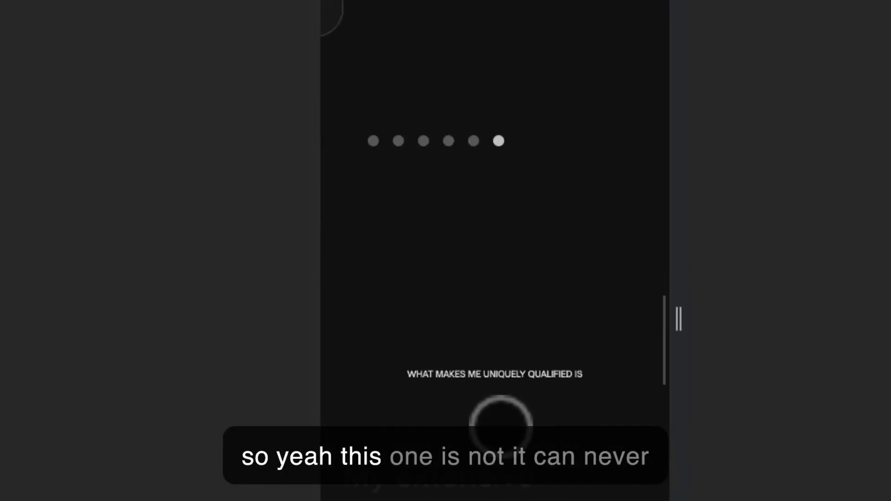
{"action": "scroll", "coordinate": [501, 424], "scroll_direction": "down", "scroll_amount": 10}
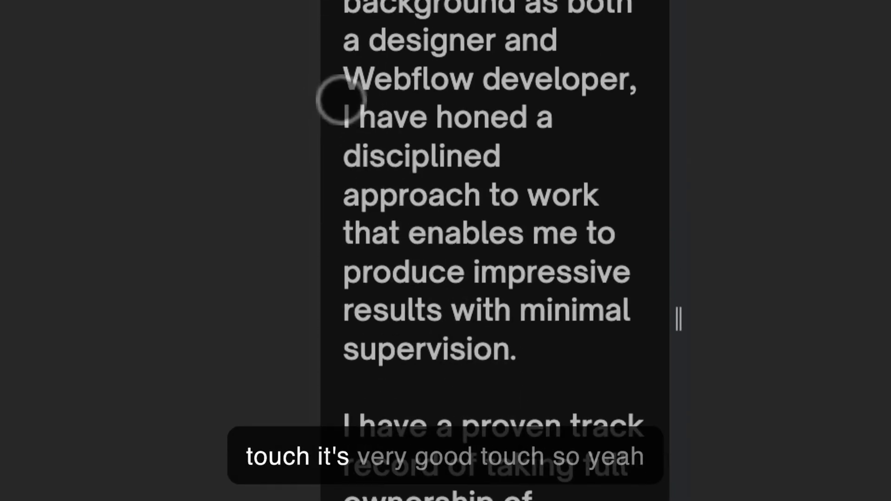
{"action": "scroll", "coordinate": [474, 269], "scroll_direction": "down", "scroll_amount": 10}
{"action": "scroll", "coordinate": [474, 268], "scroll_direction": "up", "scroll_amount": 10}
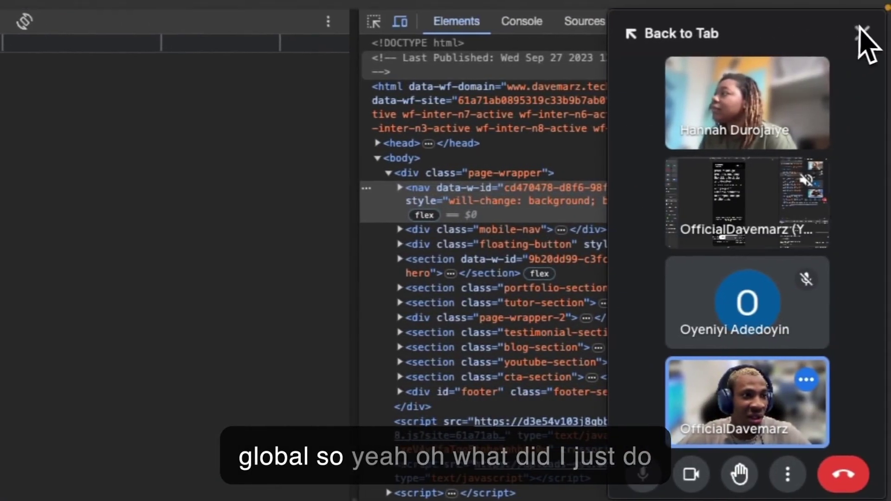
- Close the floating call window and the developer tools on the davemarz.tech page, and switch to the video call page
{"action": "left_click", "coordinate": [869, 29]}
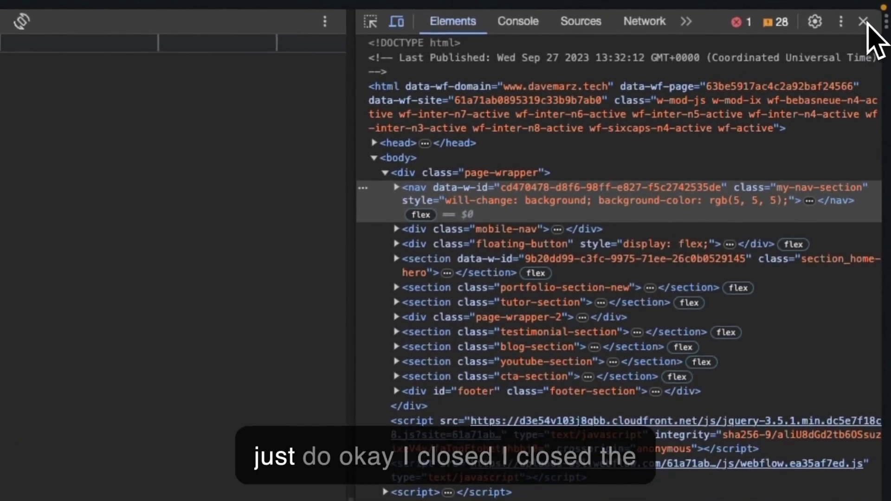
{"action": "left_click", "coordinate": [864, 22]}
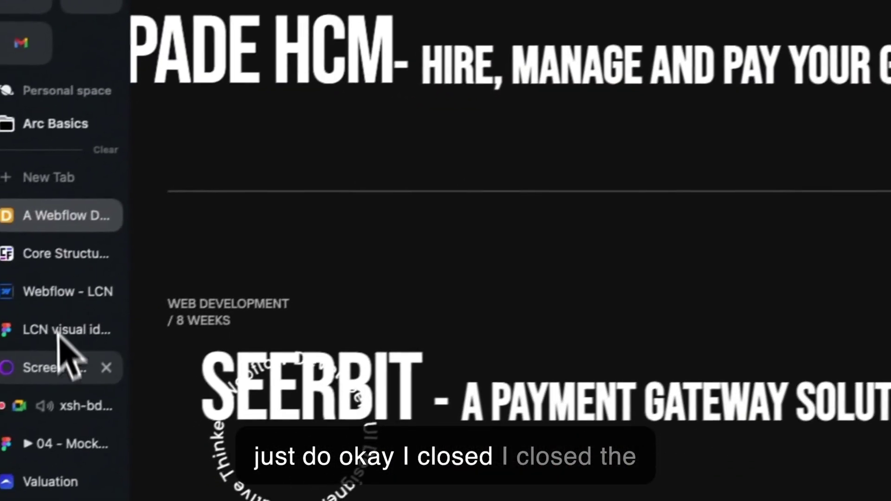
{"action": "left_click", "coordinate": [86, 397]}
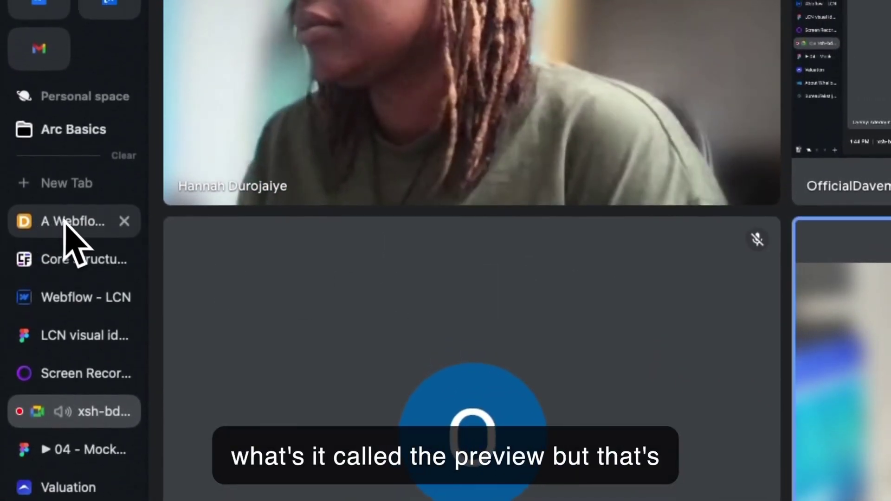
- Switch to the Webflow LCN style guide, dismiss the floating call window, and examine the padding-section-small, padding-section-medium and padding-section-large examples
{"action": "left_click", "coordinate": [74, 297]}
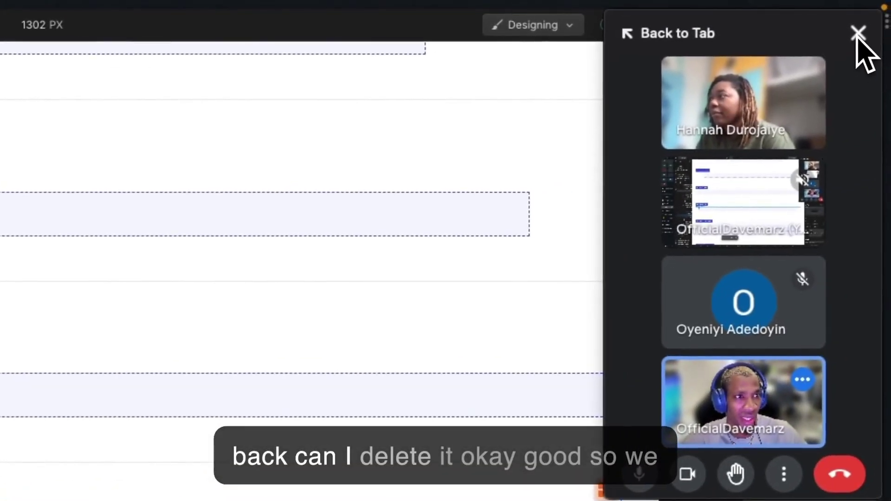
{"action": "left_click", "coordinate": [861, 31]}
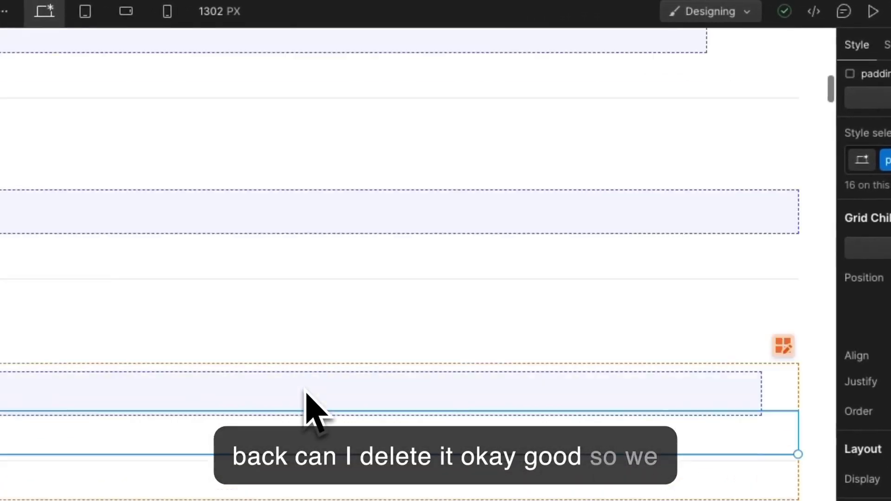
{"action": "scroll", "coordinate": [304, 348], "scroll_direction": "down", "scroll_amount": 5}
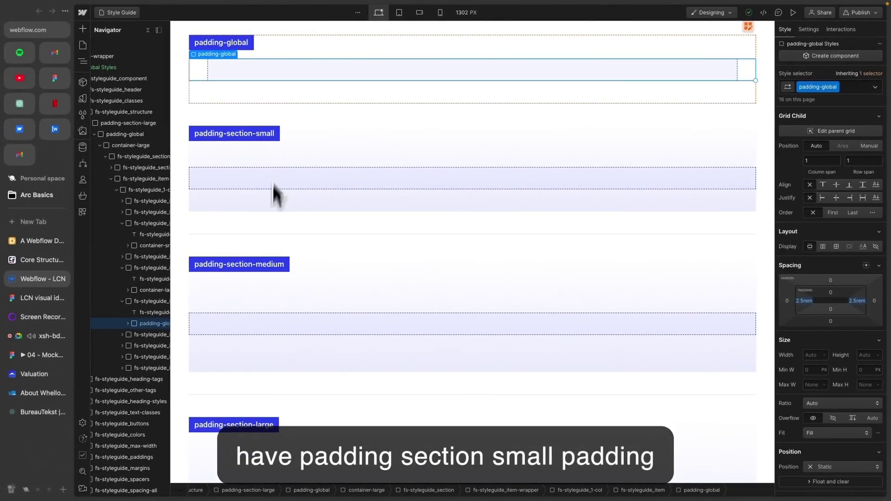
{"action": "scroll", "coordinate": [243, 269], "scroll_direction": "down", "scroll_amount": 1}
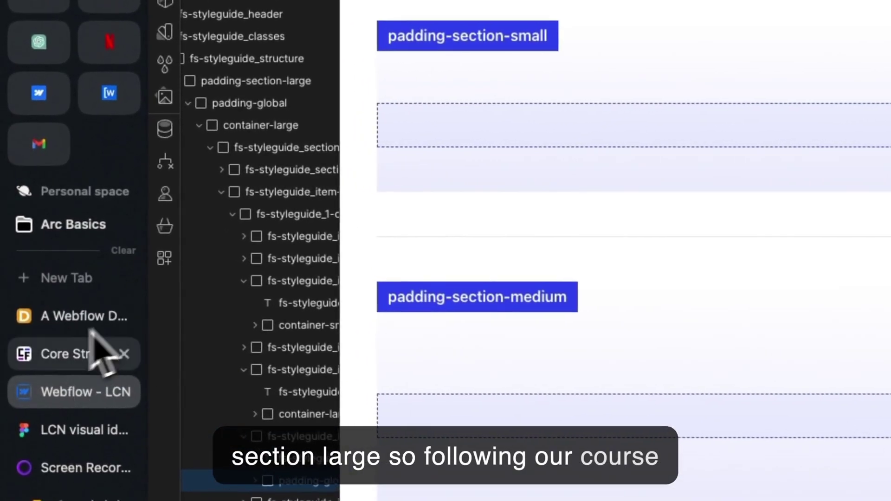
- Review the layer hierarchy in the Client-First Core Structure strategy docs and return to the hero of the davemarz.tech page
{"action": "left_click", "coordinate": [29, 259]}
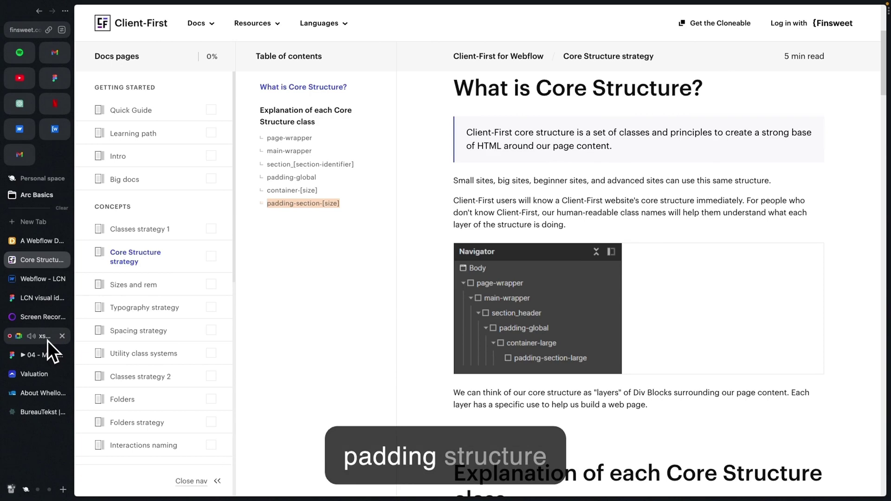
{"action": "left_click", "coordinate": [45, 338]}
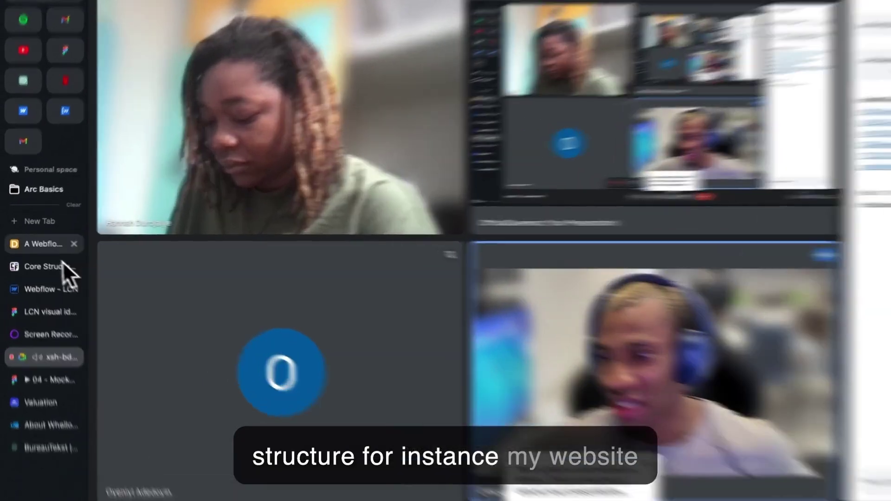
{"action": "left_click", "coordinate": [44, 248]}
{"action": "scroll", "coordinate": [557, 325], "scroll_direction": "up", "scroll_amount": 10}
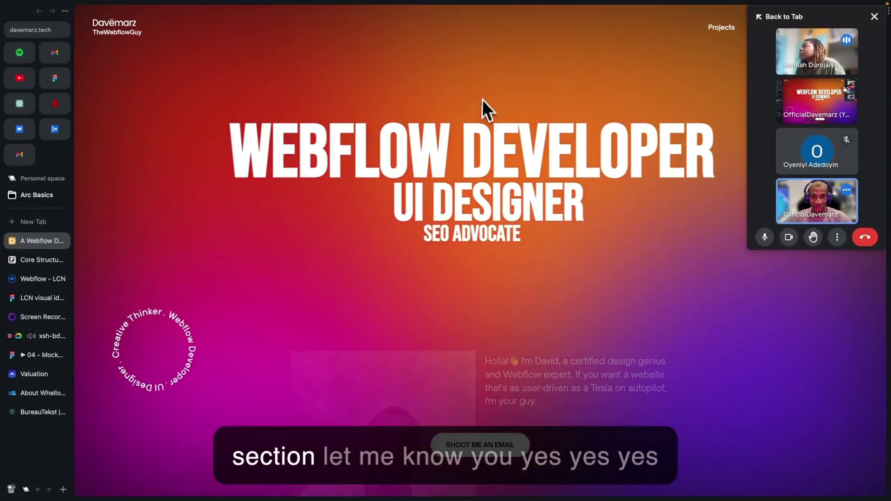
- Switch to the Raise Valuation page and examine the spacing of its hero section
{"action": "left_click", "coordinate": [35, 375]}
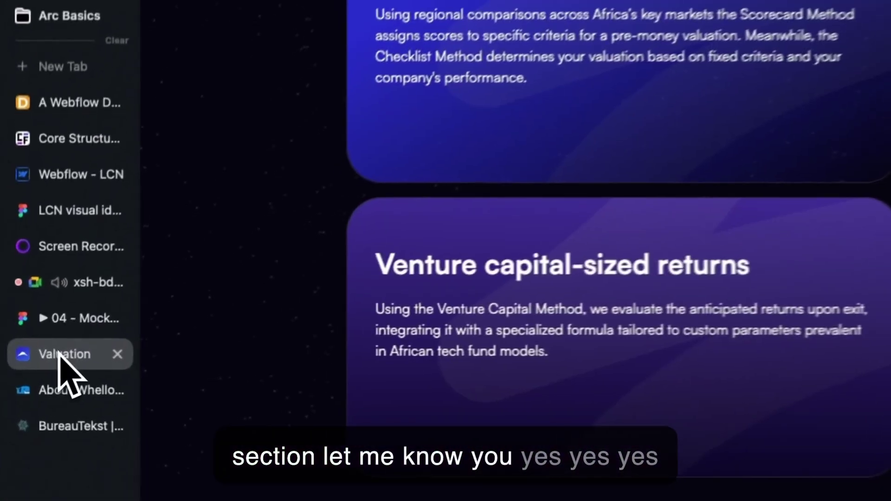
{"action": "scroll", "coordinate": [464, 233], "scroll_direction": "up", "scroll_amount": 10}
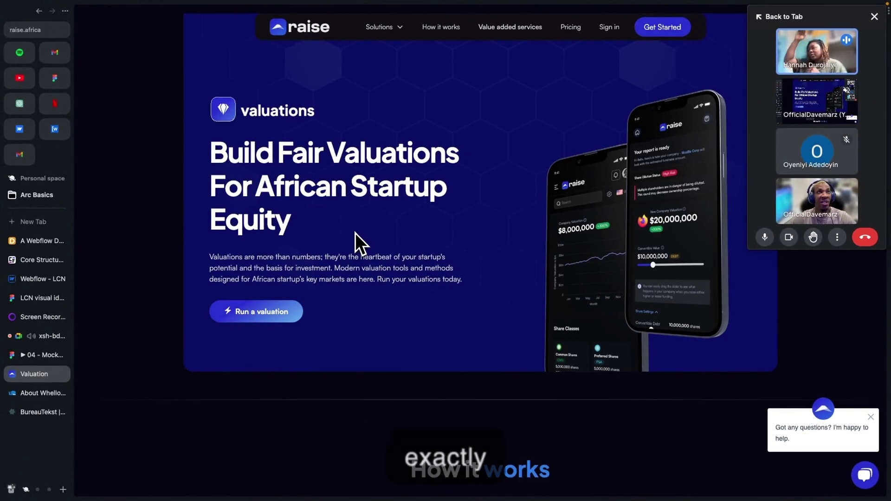
{"action": "scroll", "coordinate": [355, 233], "scroll_direction": "up", "scroll_amount": 1}
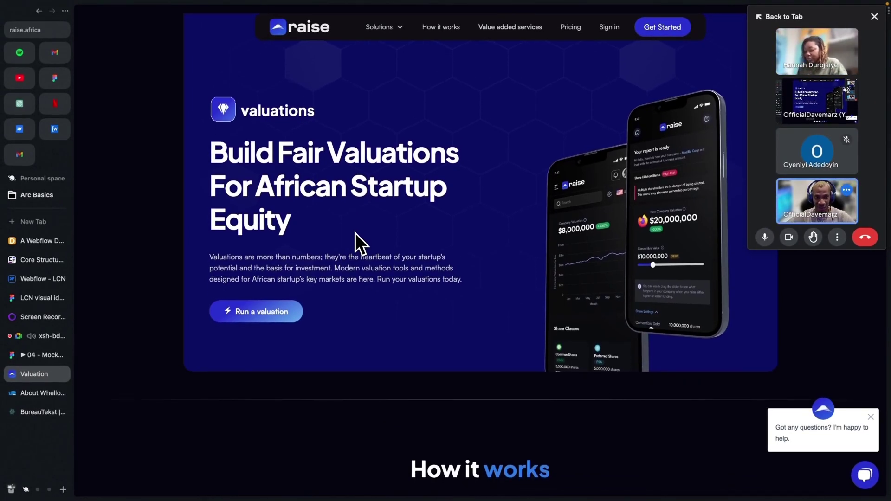
- Examine the spacing between the hero and the "How it works" heading on the Raise Valuation page
{"action": "scroll", "coordinate": [355, 233], "scroll_direction": "down", "scroll_amount": 7}
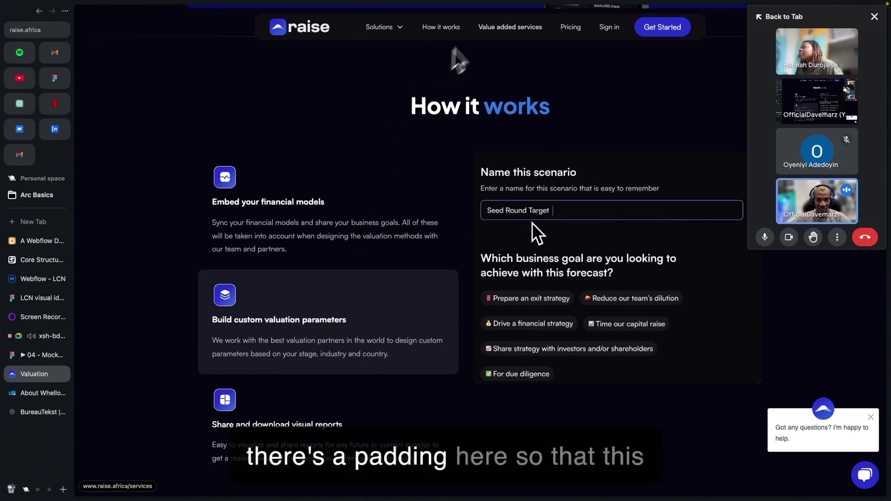
{"action": "scroll", "coordinate": [455, 86], "scroll_direction": "up", "scroll_amount": 3}
{"action": "left_click_drag", "start_coordinate": [409, 186], "coordinate": [566, 167]}
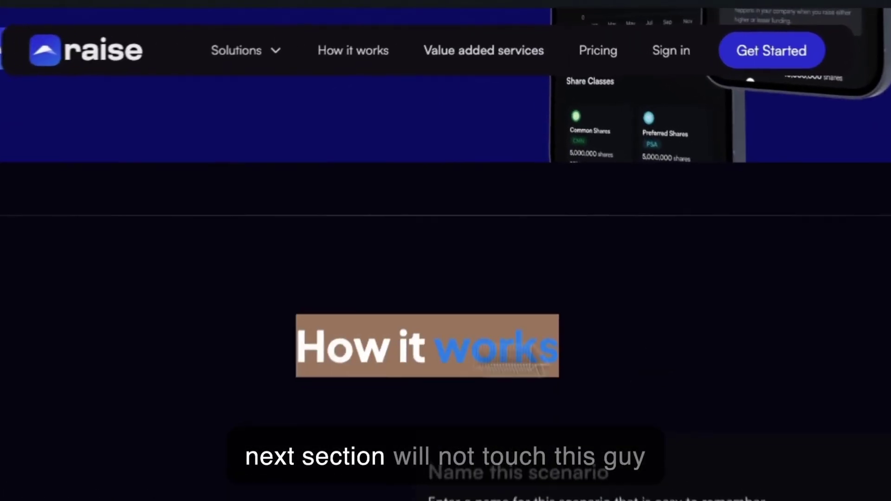
{"action": "left_click", "coordinate": [443, 171]}
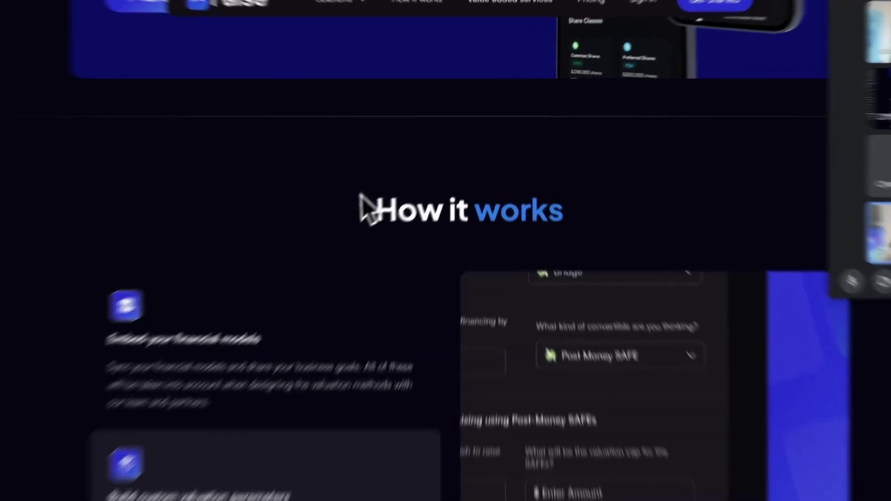
{"action": "left_click_drag", "start_coordinate": [398, 175], "coordinate": [545, 195]}
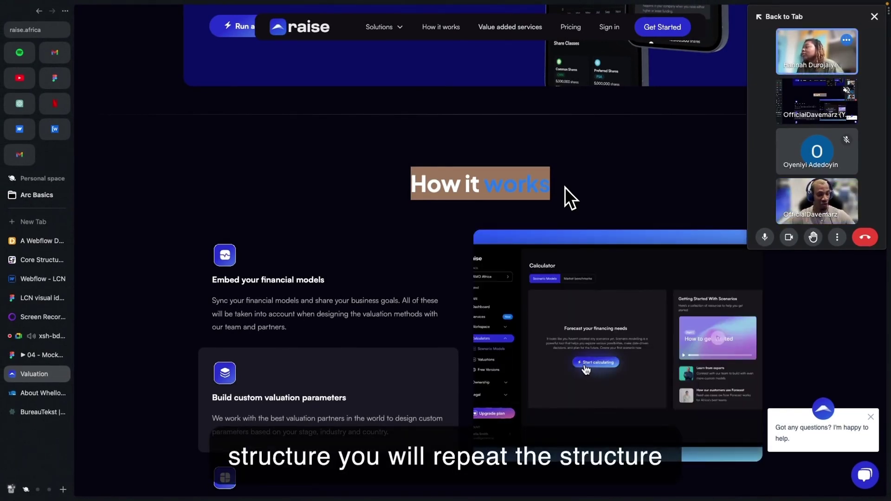
{"action": "scroll", "coordinate": [439, 200], "scroll_direction": "down", "scroll_amount": 5}
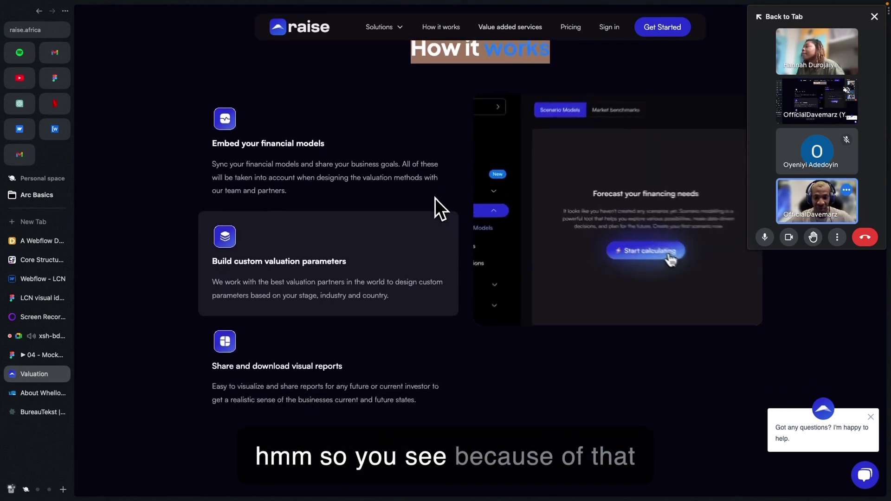
{"action": "scroll", "coordinate": [439, 200], "scroll_direction": "up", "scroll_amount": 3}
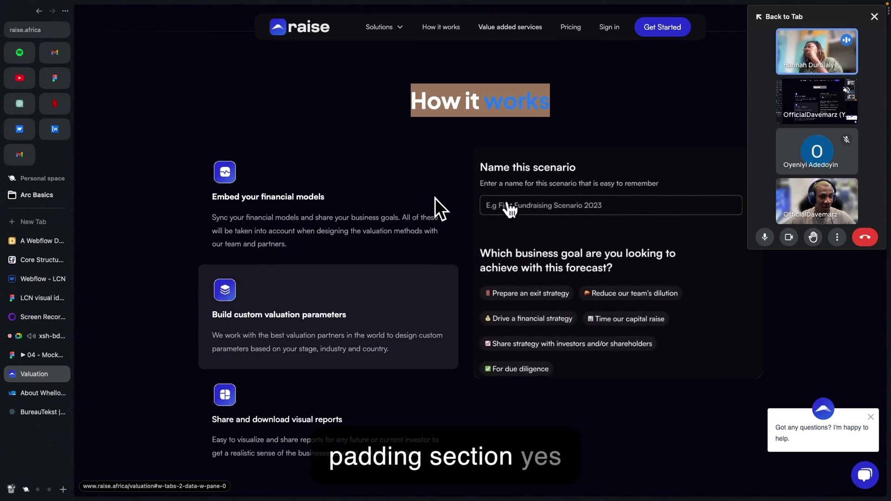
{"action": "scroll", "coordinate": [435, 198], "scroll_direction": "up", "scroll_amount": 2}
{"action": "left_click", "coordinate": [436, 199]}
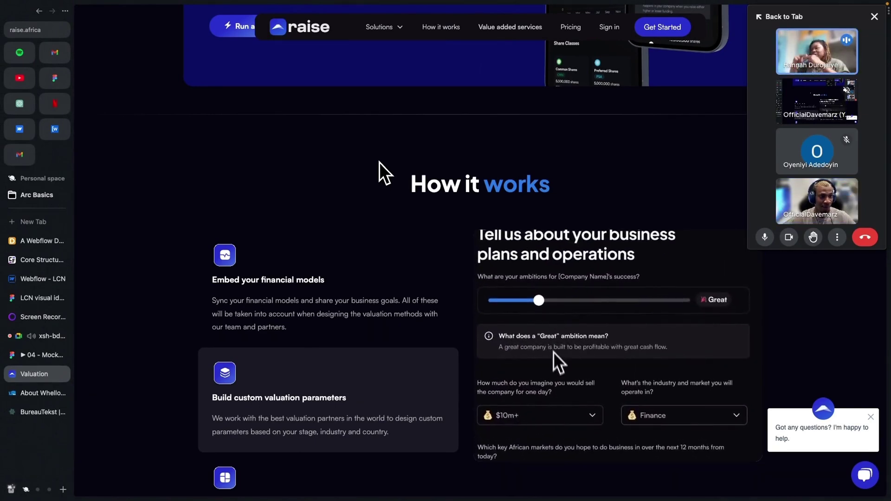
- Compare the padding above and below the "How it works" section and highlight its heading
{"action": "scroll", "coordinate": [380, 162], "scroll_direction": "down", "scroll_amount": 1}
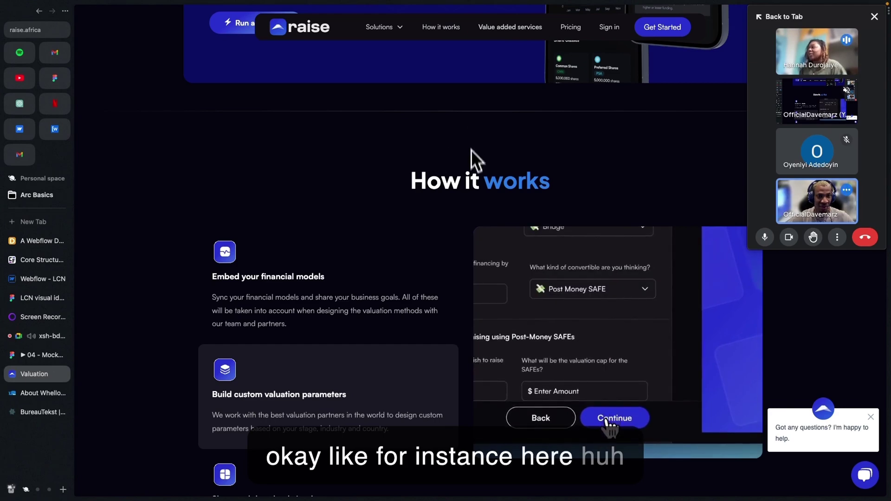
{"action": "scroll", "coordinate": [474, 134], "scroll_direction": "down", "scroll_amount": 5}
{"action": "scroll", "coordinate": [475, 134], "scroll_direction": "down", "scroll_amount": 3}
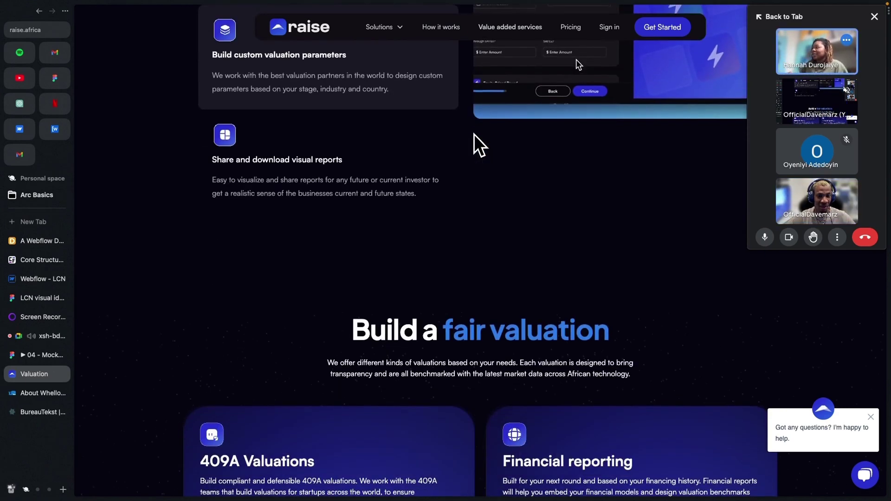
{"action": "scroll", "coordinate": [474, 135], "scroll_direction": "up", "scroll_amount": 7}
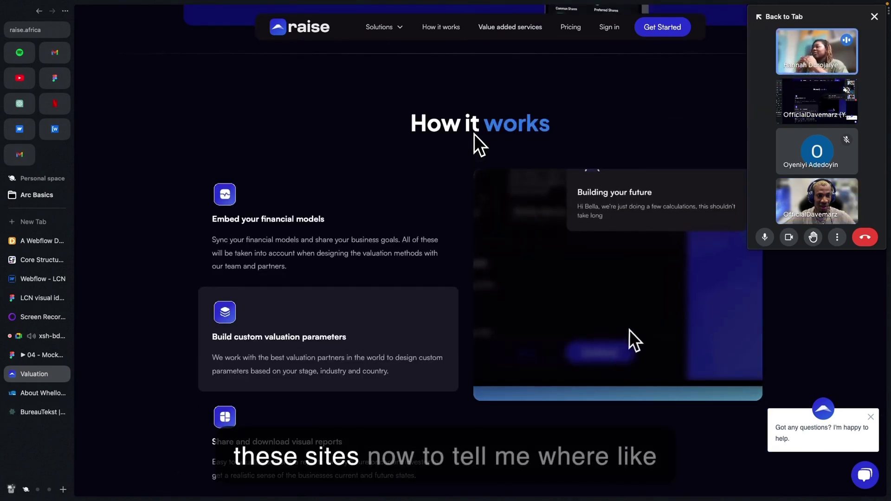
{"action": "scroll", "coordinate": [474, 133], "scroll_direction": "down", "scroll_amount": 1}
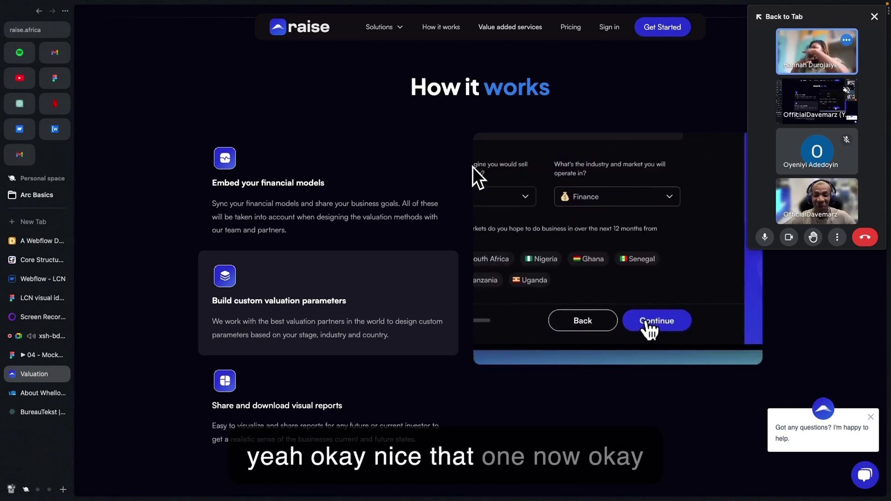
{"action": "scroll", "coordinate": [483, 141], "scroll_direction": "down", "scroll_amount": 1}
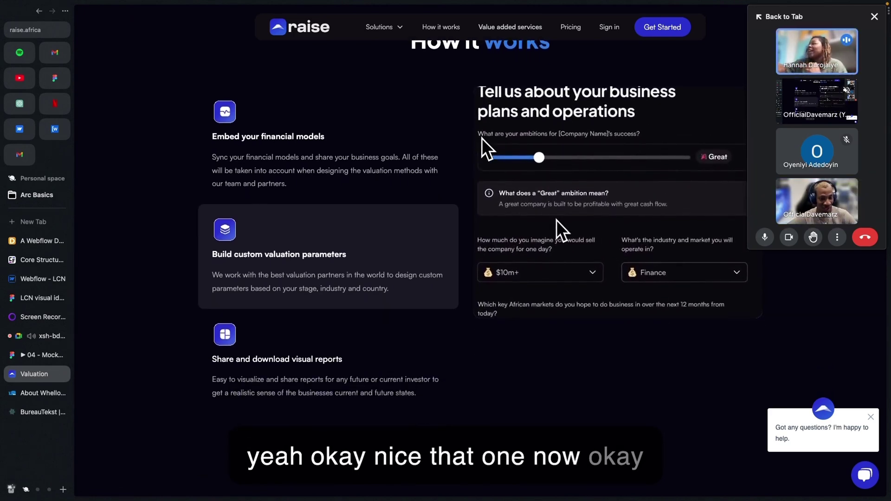
{"action": "scroll", "coordinate": [482, 138], "scroll_direction": "up", "scroll_amount": 3}
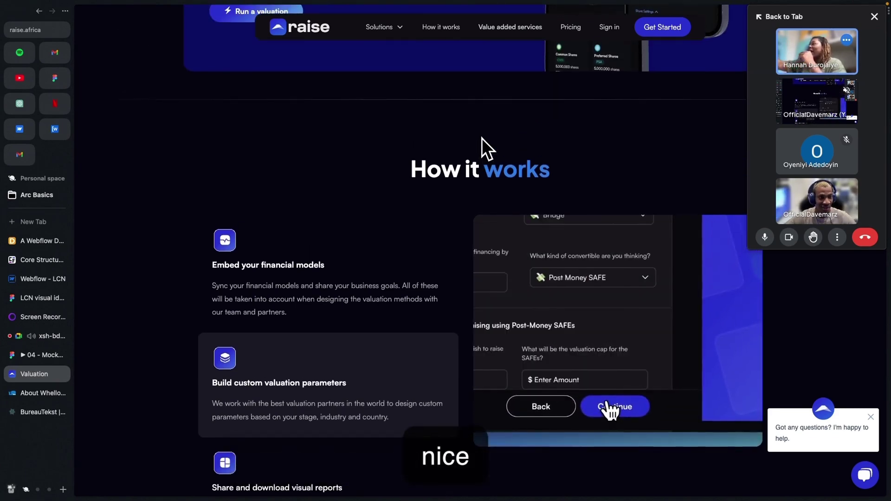
{"action": "scroll", "coordinate": [481, 138], "scroll_direction": "up", "scroll_amount": 2}
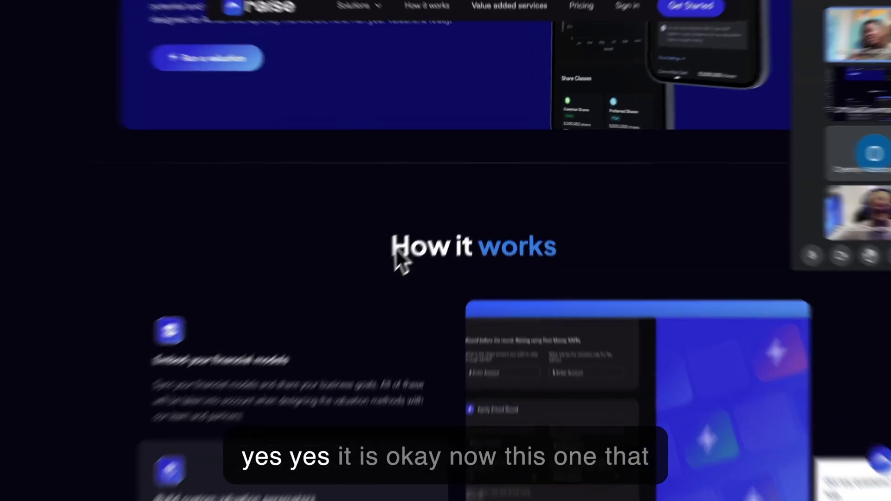
{"action": "left_click_drag", "start_coordinate": [412, 229], "coordinate": [460, 230]}
{"action": "left_click_drag", "start_coordinate": [411, 311], "coordinate": [573, 312]}
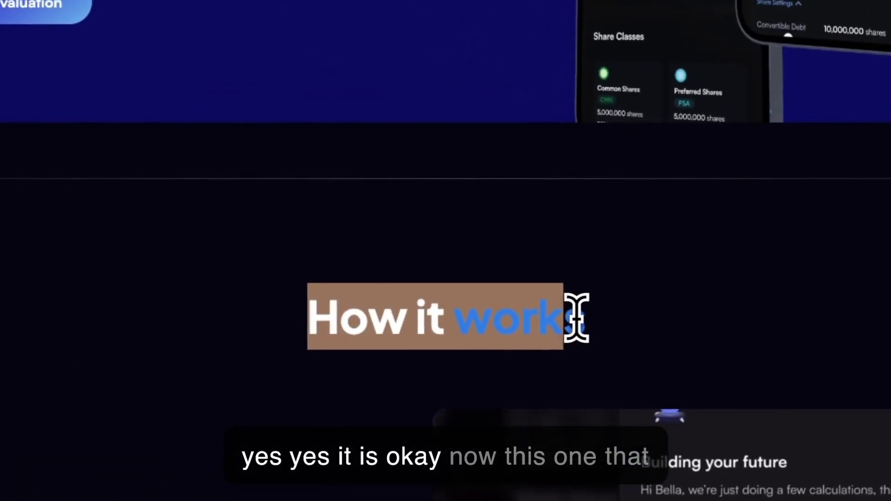
{"action": "left_click", "coordinate": [584, 315]}
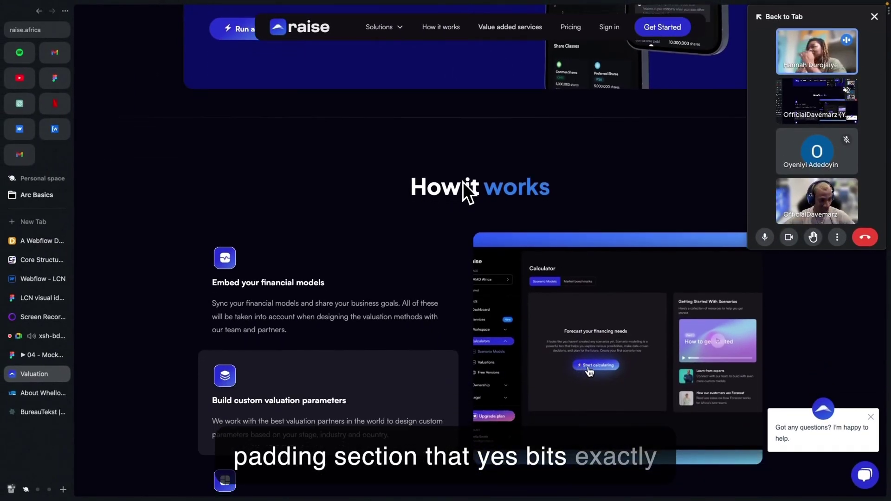
- Examine the padding separating the "Build a fair valuation" section from "How it works" and "Designed to be data-driven"
{"action": "scroll", "coordinate": [463, 182], "scroll_direction": "down", "scroll_amount": 5}
{"action": "scroll", "coordinate": [464, 182], "scroll_direction": "down", "scroll_amount": 3}
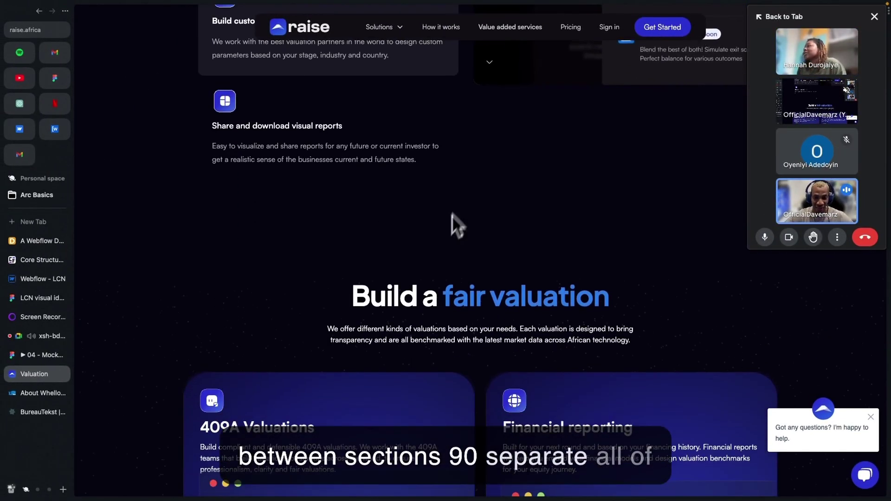
{"action": "scroll", "coordinate": [477, 246], "scroll_direction": "down", "scroll_amount": 4}
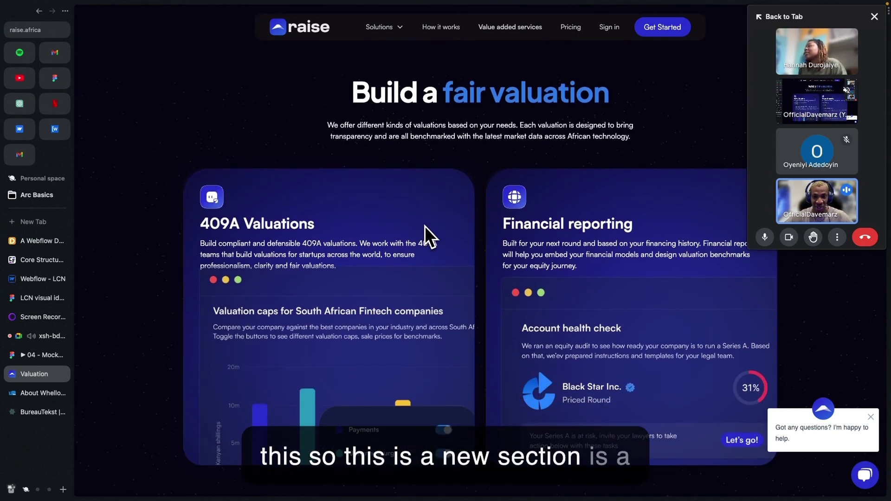
{"action": "scroll", "coordinate": [427, 230], "scroll_direction": "up", "scroll_amount": 2}
{"action": "scroll", "coordinate": [448, 144], "scroll_direction": "down", "scroll_amount": 5}
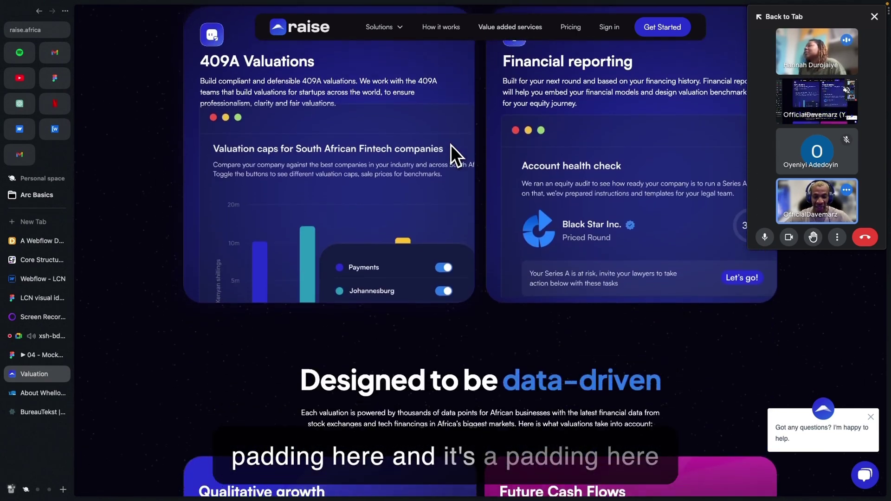
{"action": "scroll", "coordinate": [444, 349], "scroll_direction": "up", "scroll_amount": 6}
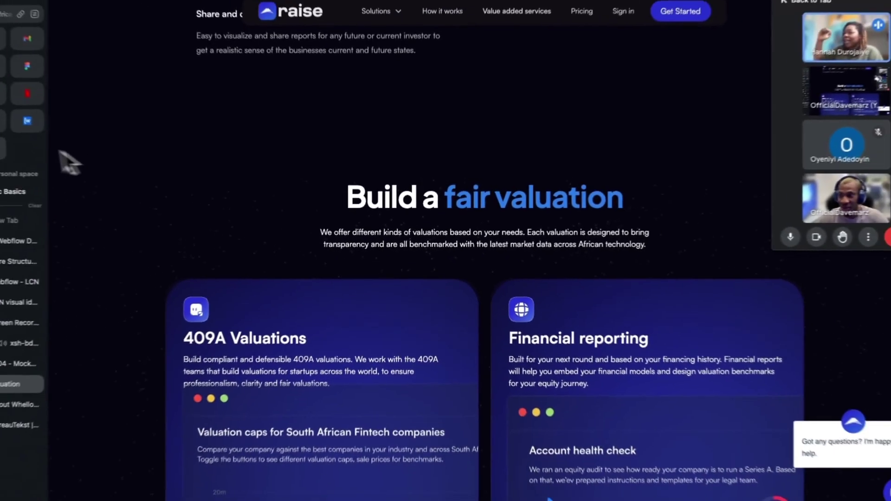
- Switch to the Client-First Core Structure strategy docs and highlight the list of core structure classes
{"action": "mouse_move", "coordinate": [20, 161]}
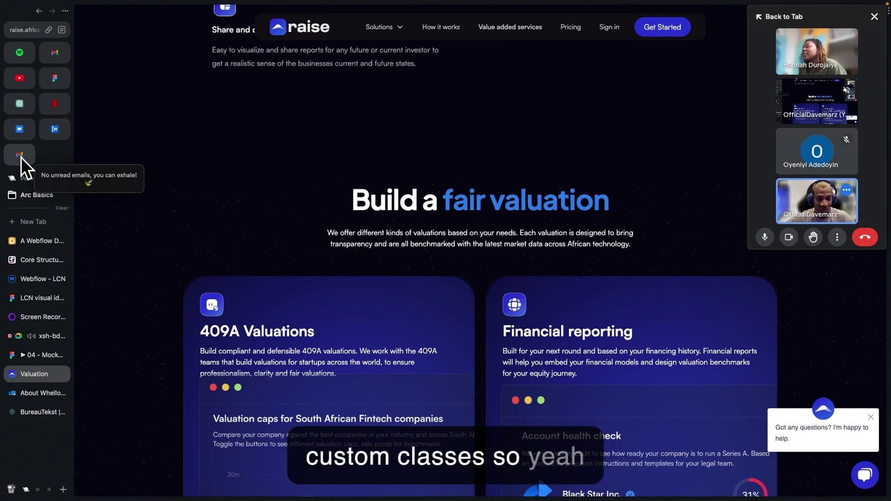
{"action": "left_click", "coordinate": [31, 265]}
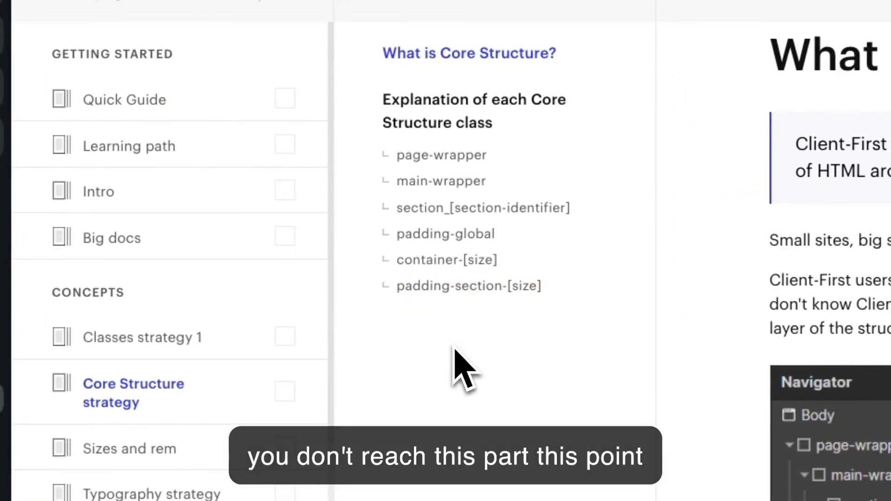
{"action": "left_click_drag", "start_coordinate": [455, 351], "coordinate": [407, 172]}
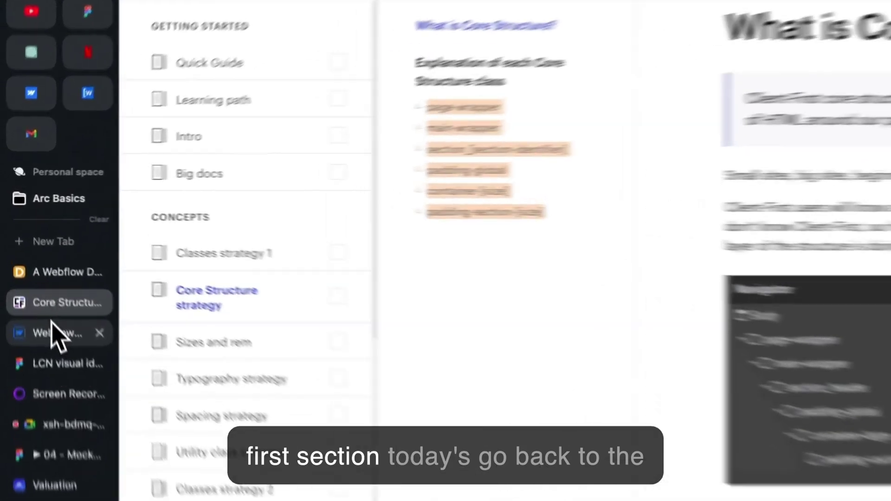
- In the Webflow LCN style guide, set the top and bottom padding of the padding-section-large class to 10rem
{"action": "left_click", "coordinate": [36, 280]}
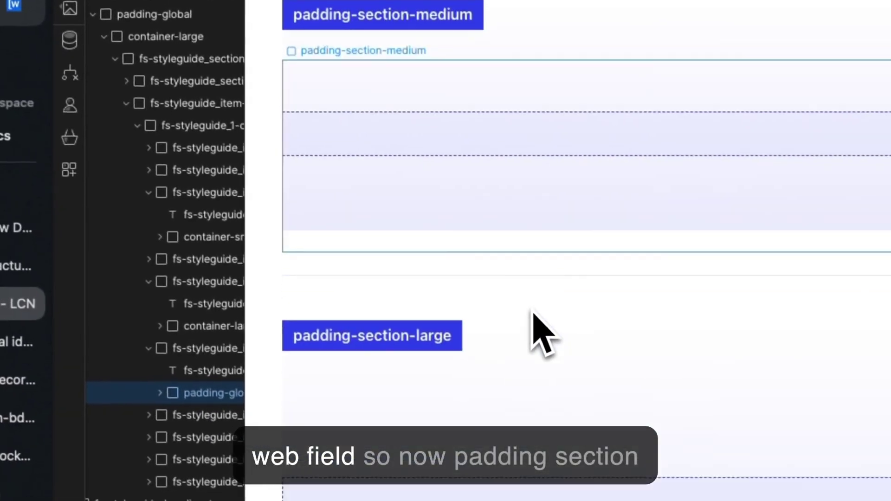
{"action": "scroll", "coordinate": [534, 316], "scroll_direction": "down", "scroll_amount": 3}
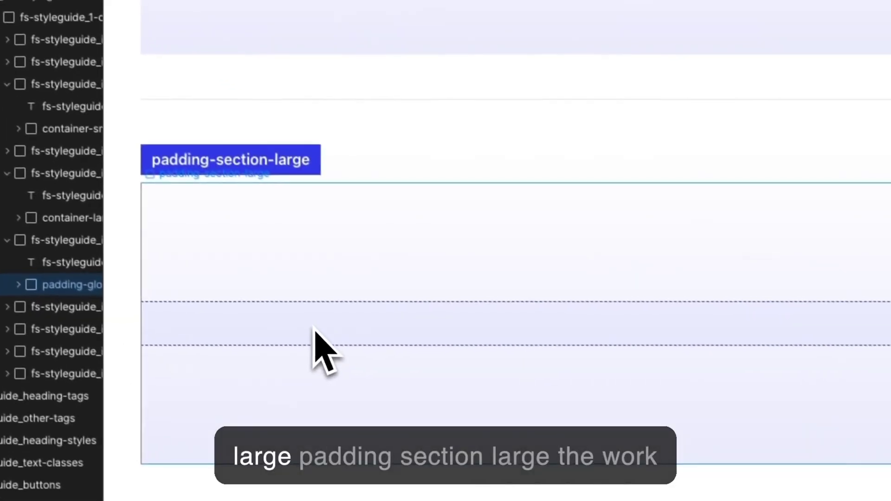
{"action": "left_click", "coordinate": [447, 434]}
{"action": "scroll", "coordinate": [447, 434], "scroll_direction": "down", "scroll_amount": 3}
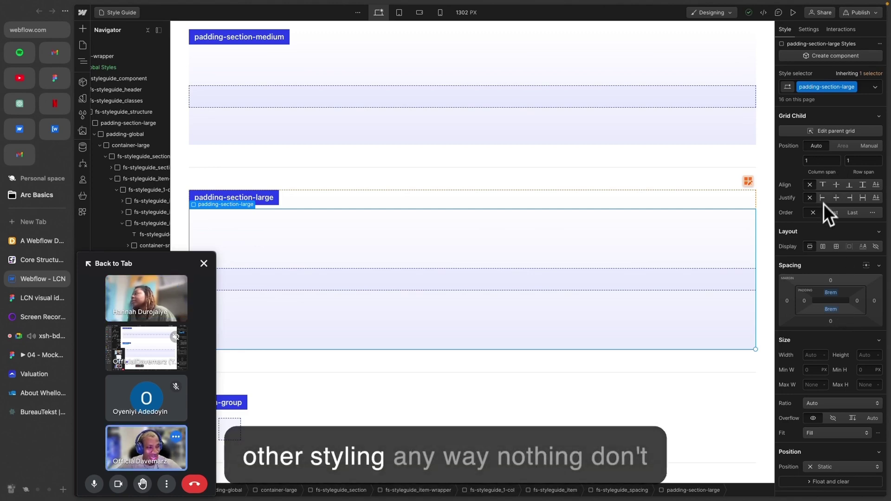
{"action": "scroll", "coordinate": [841, 199], "scroll_direction": "down", "scroll_amount": 1}
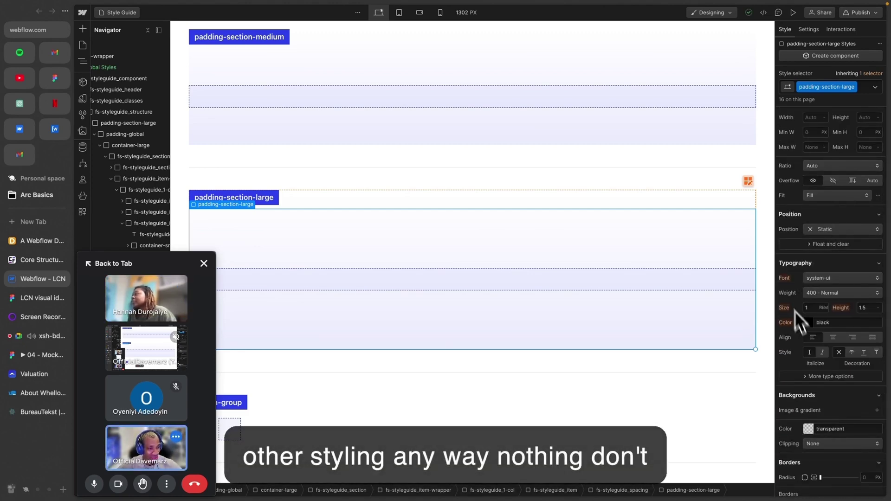
{"action": "scroll", "coordinate": [728, 316], "scroll_direction": "up", "scroll_amount": 5}
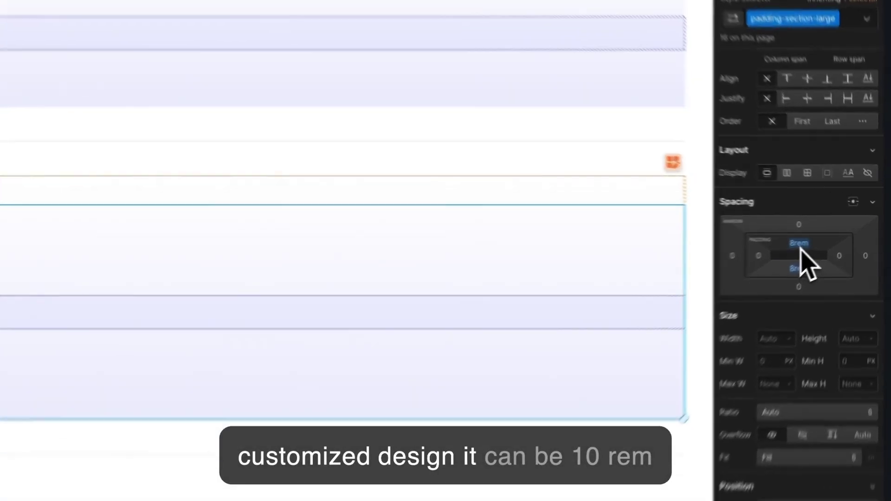
{"action": "left_click_drag", "start_coordinate": [832, 238], "coordinate": [832, 246]}
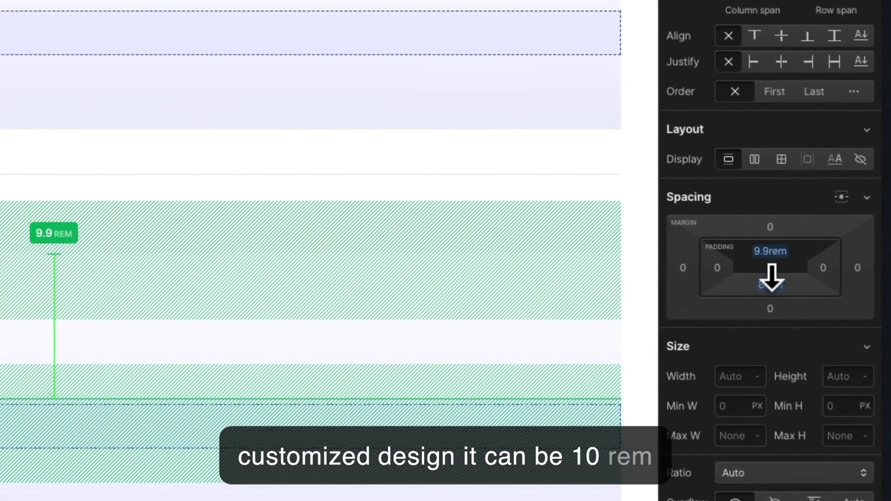
{"action": "left_click_drag", "start_coordinate": [771, 278], "coordinate": [772, 279]}
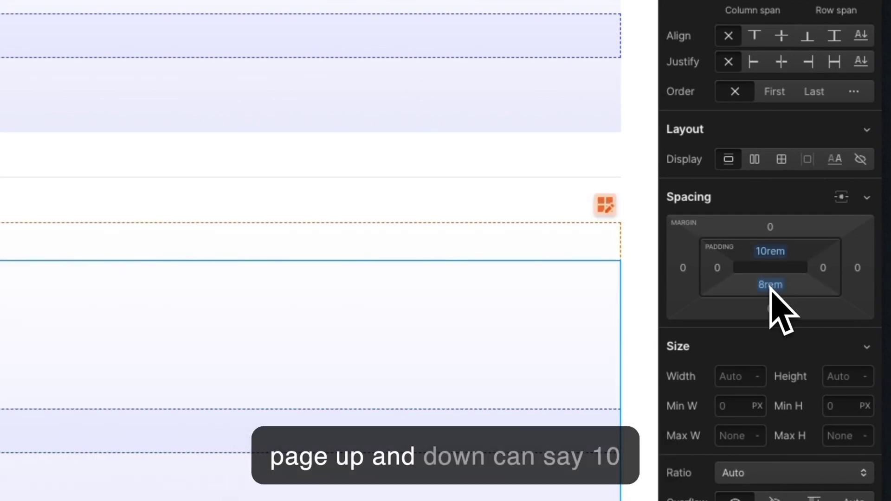
{"action": "left_click_drag", "start_coordinate": [772, 285], "coordinate": [774, 266]}
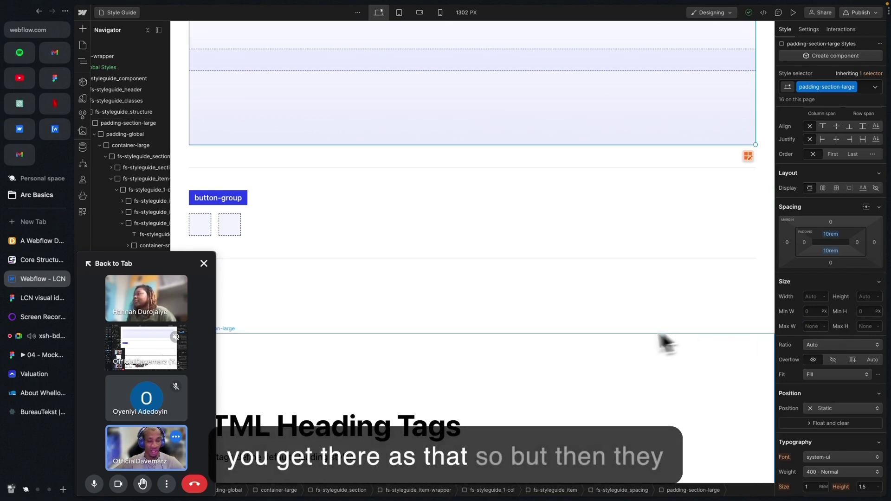
- Select the padding-section-small example in the style guide and inspect its spacing alongside padding-section-medium
{"action": "scroll", "coordinate": [617, 336], "scroll_direction": "down", "scroll_amount": 2}
{"action": "scroll", "coordinate": [617, 336], "scroll_direction": "down", "scroll_amount": 2}
{"action": "scroll", "coordinate": [617, 336], "scroll_direction": "up", "scroll_amount": 8}
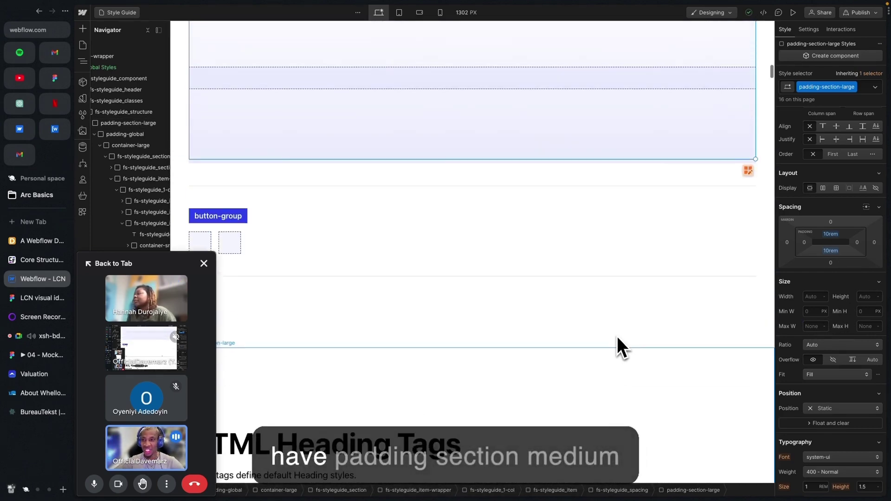
{"action": "scroll", "coordinate": [617, 337], "scroll_direction": "up", "scroll_amount": 3}
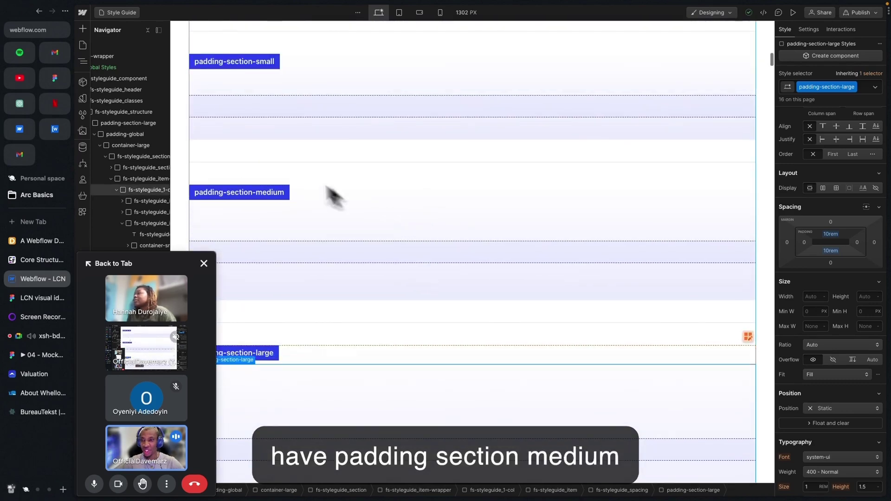
{"action": "left_click", "coordinate": [353, 110]}
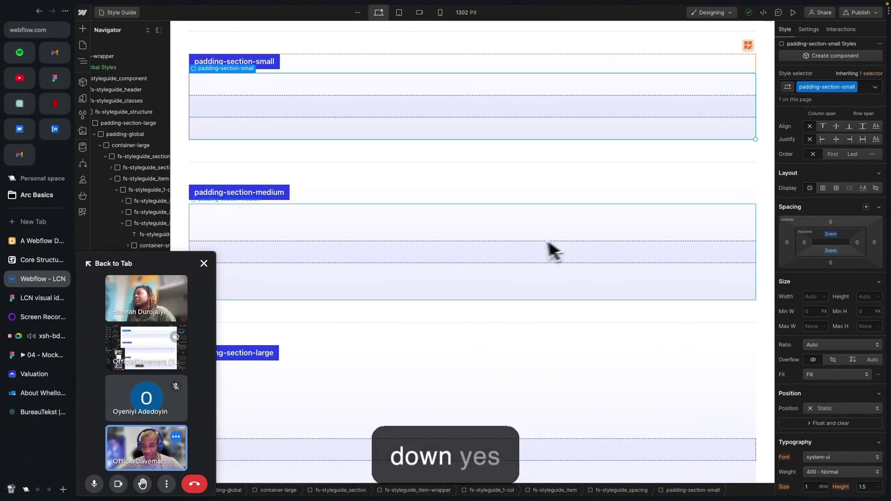
{"action": "scroll", "coordinate": [539, 251], "scroll_direction": "down", "scroll_amount": 1}
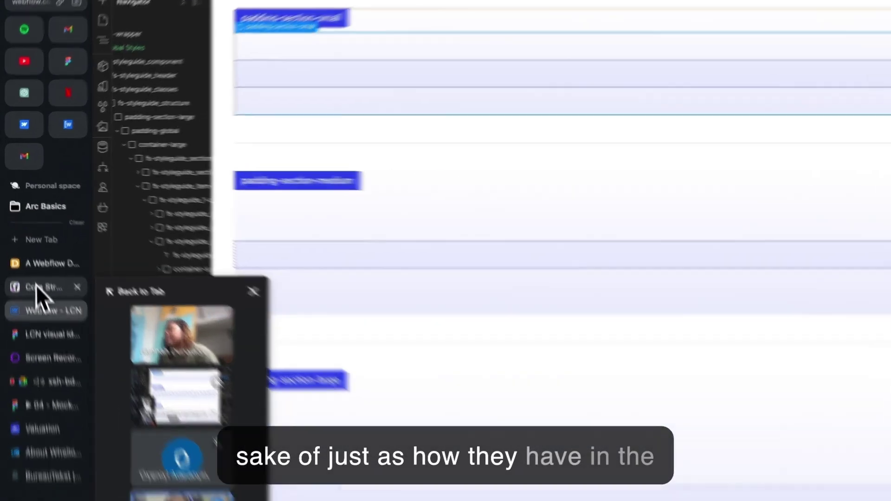
- Review the core structure classes from page-wrapper to padding-section-[size] in the Client-First docs and return to the Webflow style guide
{"action": "left_click", "coordinate": [29, 261]}
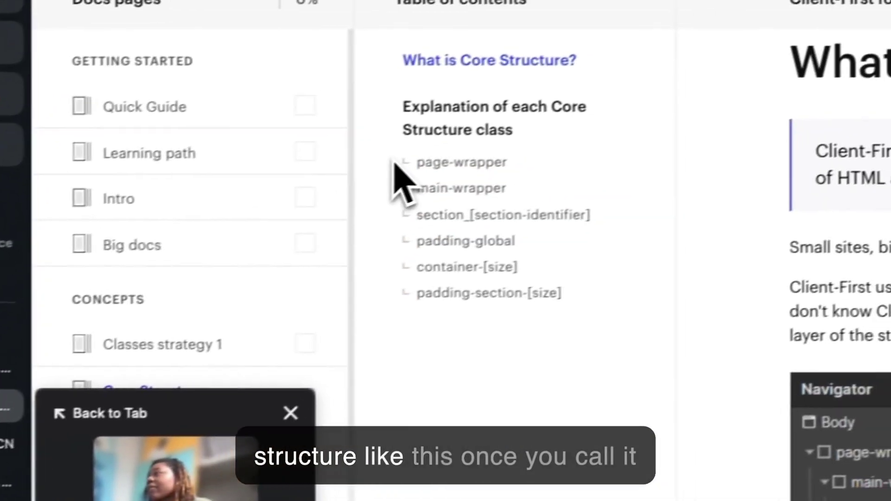
{"action": "left_click_drag", "start_coordinate": [507, 130], "coordinate": [550, 251]}
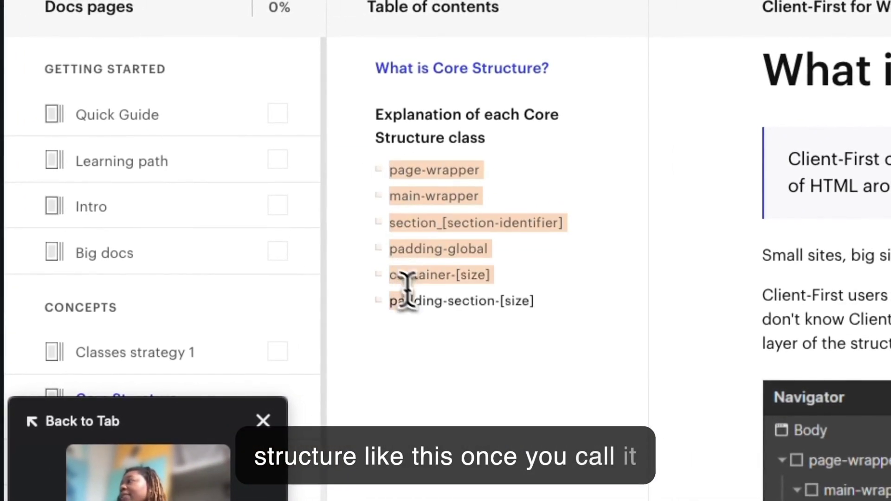
{"action": "left_click_drag", "start_coordinate": [407, 293], "coordinate": [537, 328]}
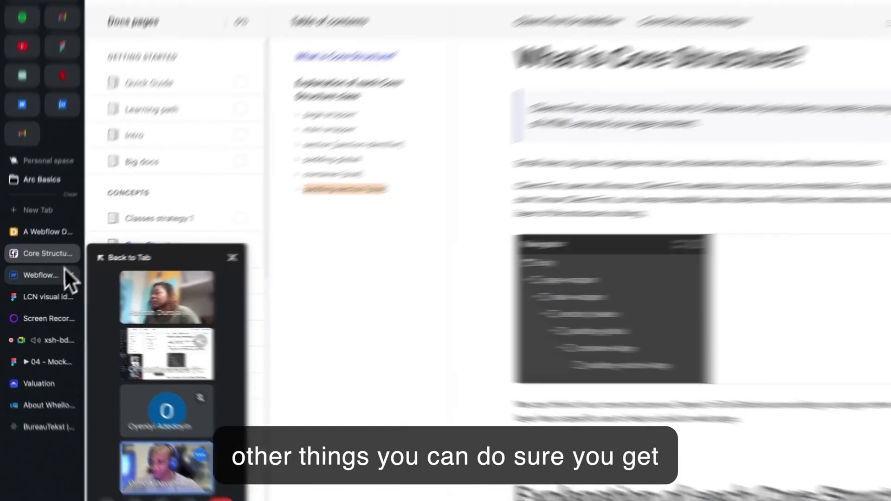
{"action": "left_click", "coordinate": [44, 279]}
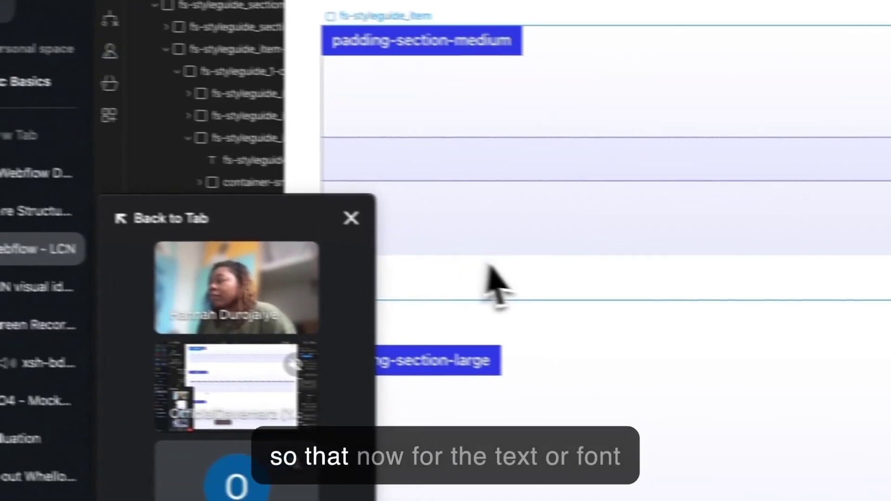
- Select the H1 sample under HTML Heading Tags and check the hero heading's styling in the Figma design
{"action": "scroll", "coordinate": [534, 278], "scroll_direction": "down", "scroll_amount": 10}
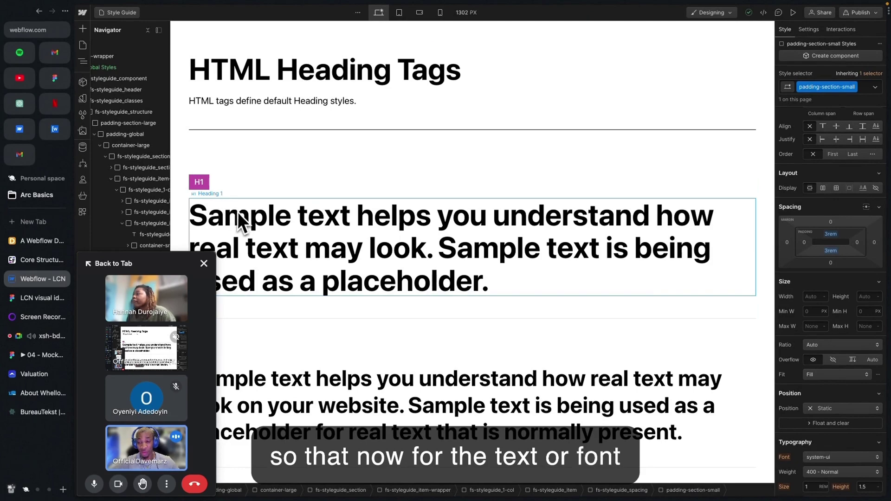
{"action": "left_click", "coordinate": [243, 216]}
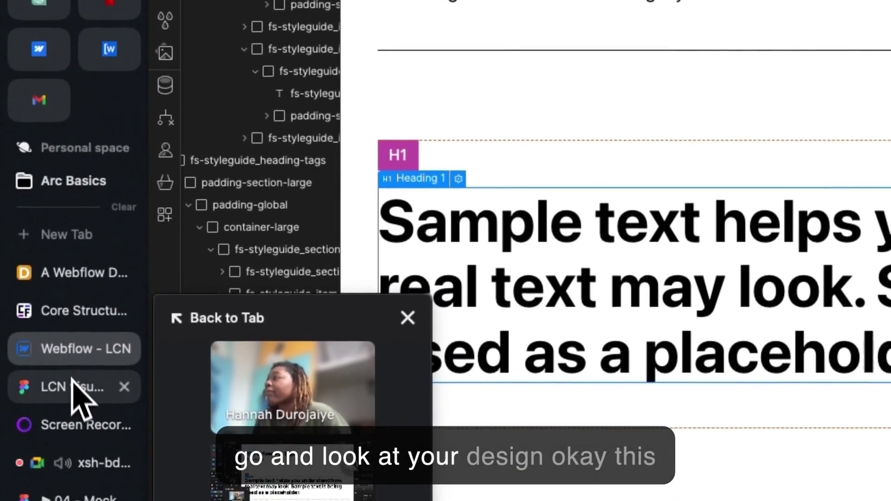
{"action": "left_click", "coordinate": [79, 429]}
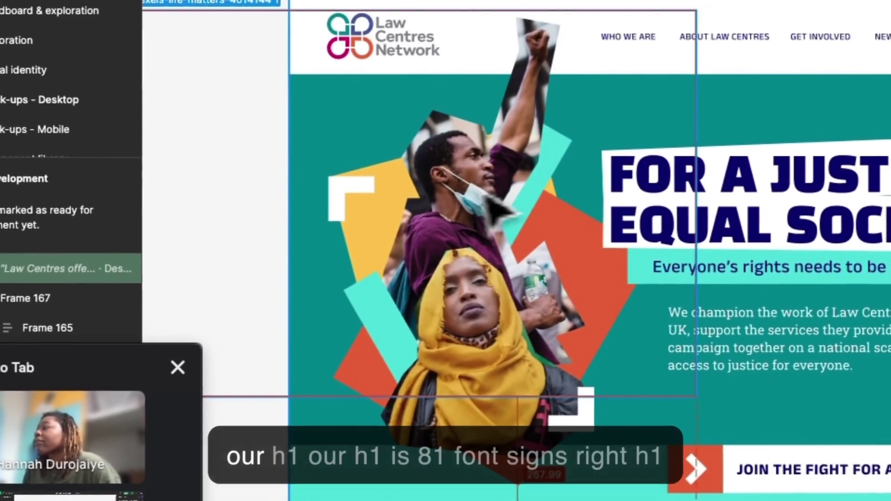
{"action": "left_click", "coordinate": [738, 19]}
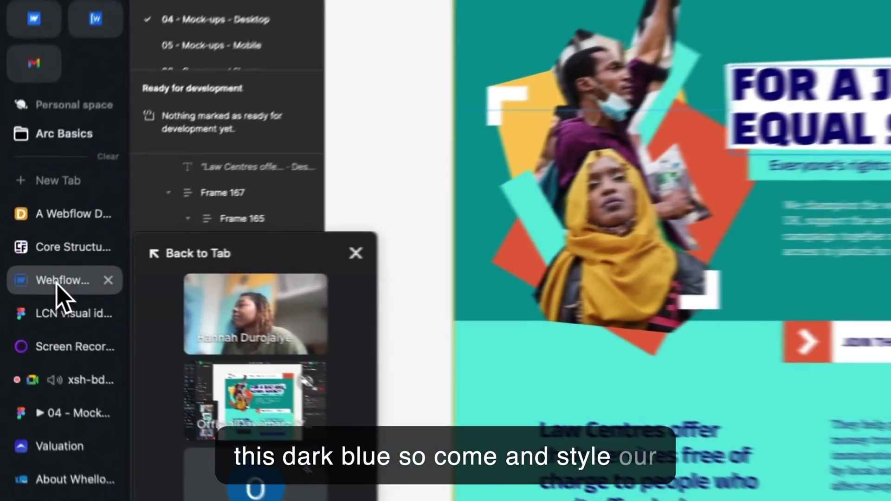
{"action": "left_click", "coordinate": [33, 281]}
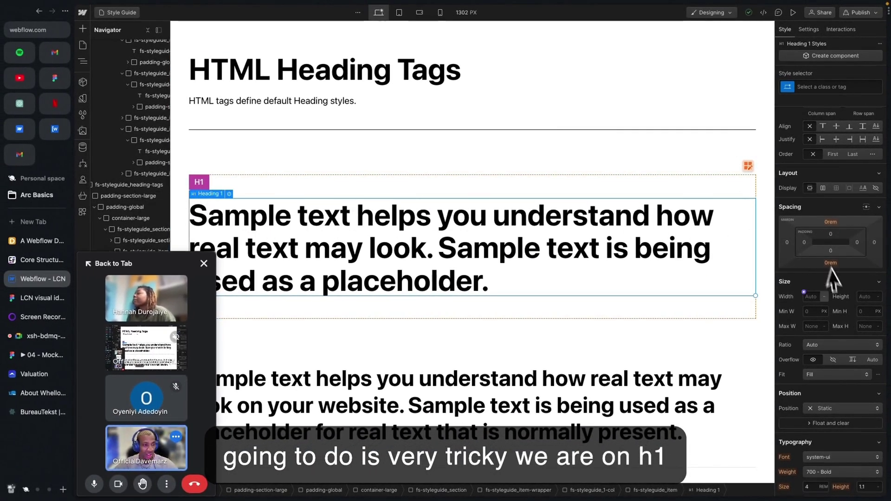
- Try setting the selected H1 sample's own font size to 80/16 rem
{"action": "scroll", "coordinate": [814, 326], "scroll_direction": "down", "scroll_amount": 5}
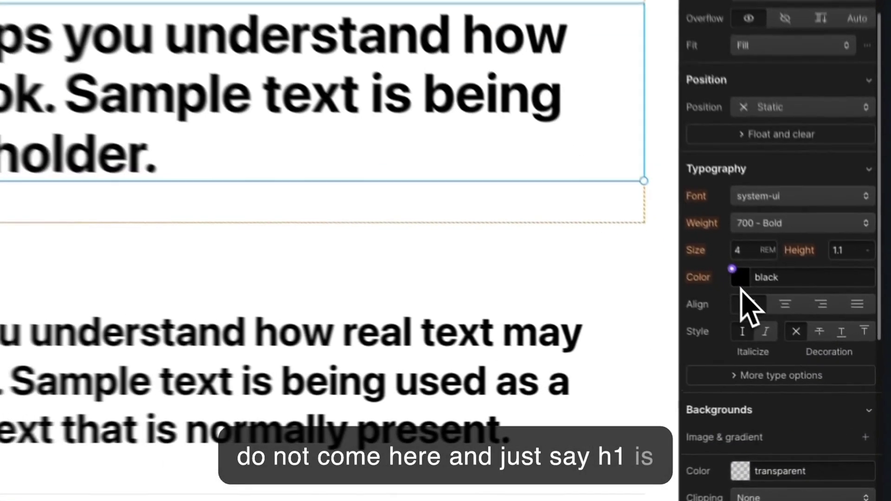
{"action": "left_click", "coordinate": [810, 352]}
{"action": "left_click", "coordinate": [811, 352]}
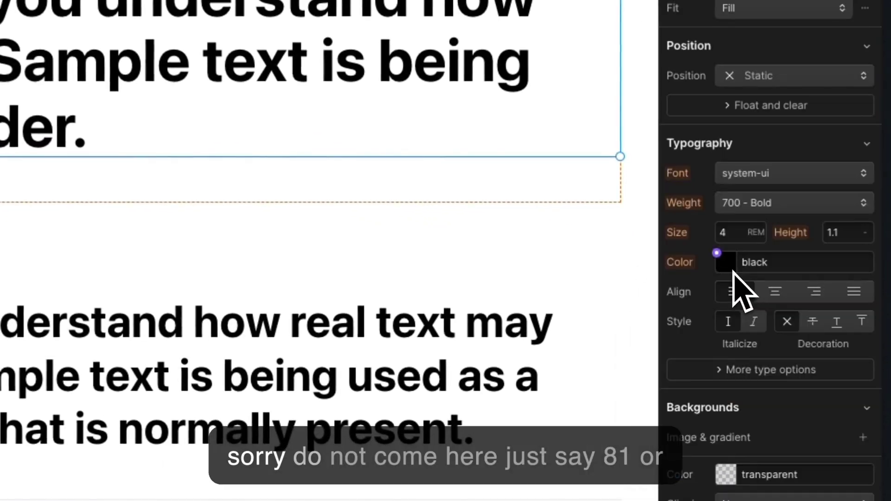
{"action": "left_click", "coordinate": [738, 233]}
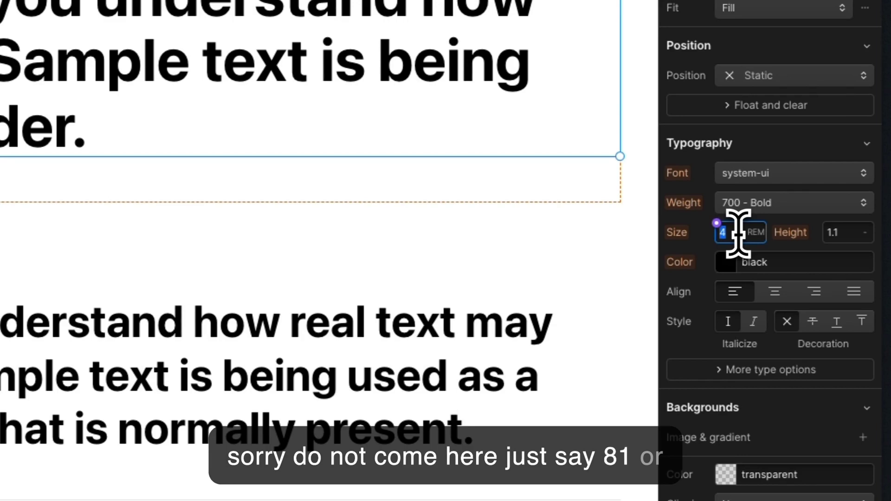
{"action": "type", "text": "80"}
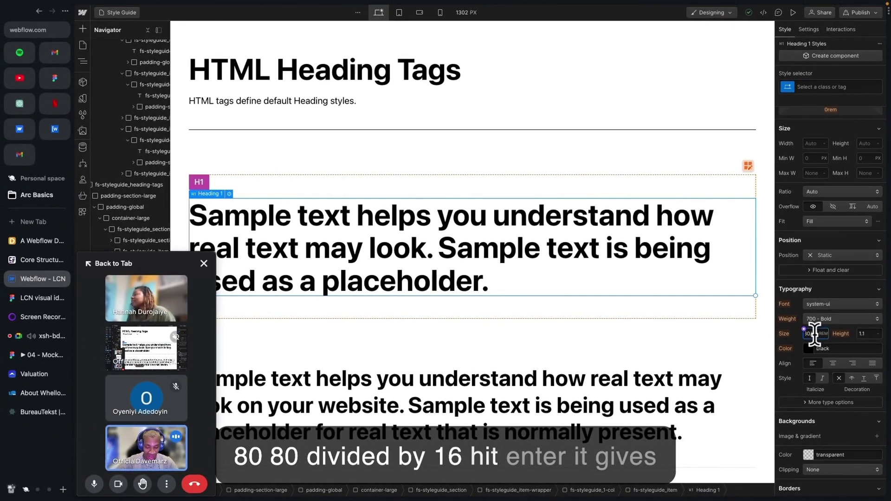
{"action": "type", "text": "/16"}
{"action": "key", "text": "Return"}
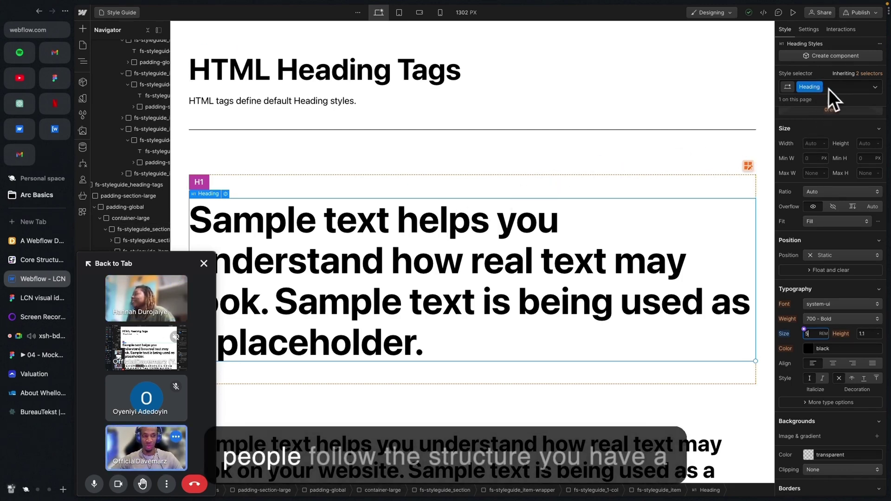
- Remove the Heading class from the H1 sample text
{"action": "double_click", "coordinate": [806, 87]}
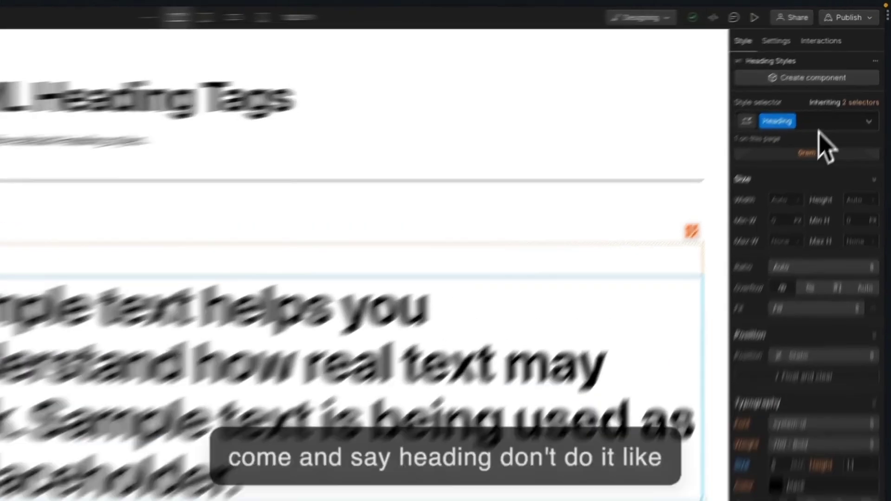
{"action": "left_click", "coordinate": [840, 91]}
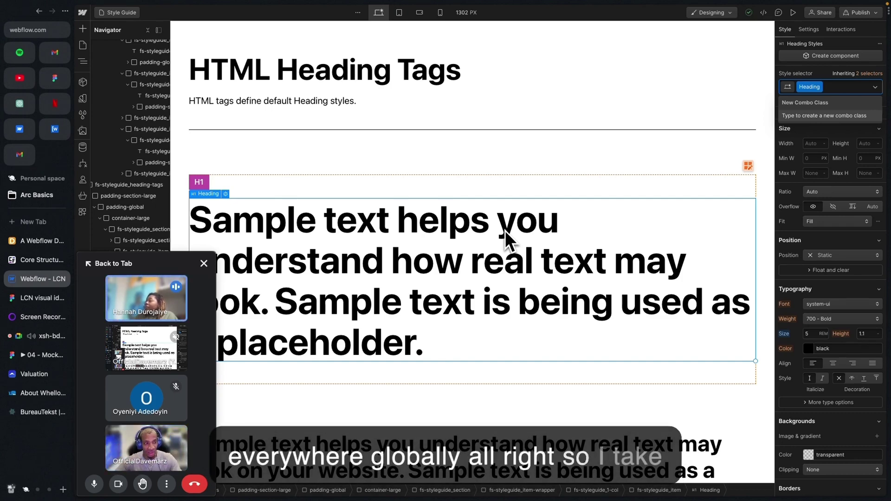
{"action": "key", "text": "BackSpace"}
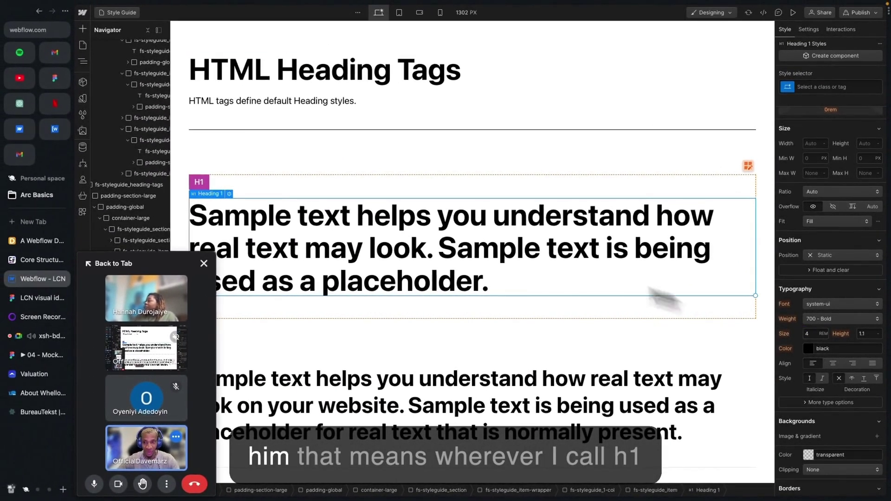
- Insert an H1 element below the sample heading as a trial and delete it again
{"action": "key", "text": "super+e"}
{"action": "type", "text": "h"}
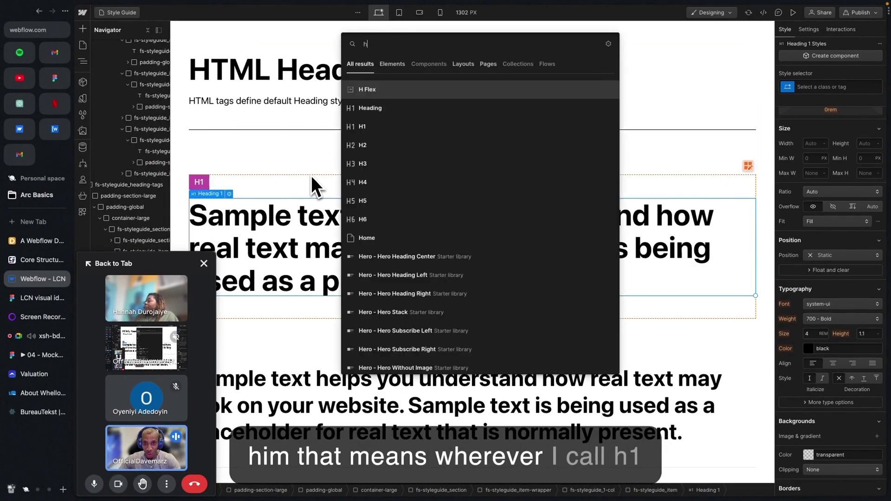
{"action": "key", "text": "Down"}
{"action": "key", "text": "Down"}
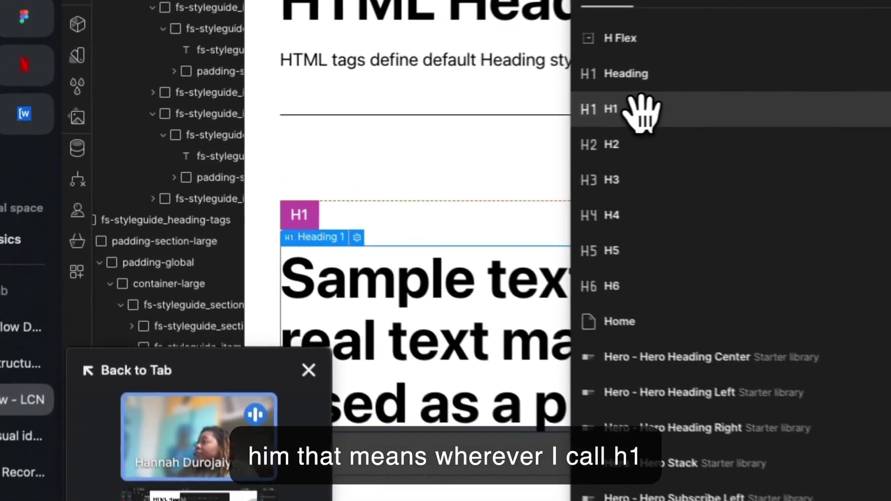
{"action": "left_click", "coordinate": [641, 109]}
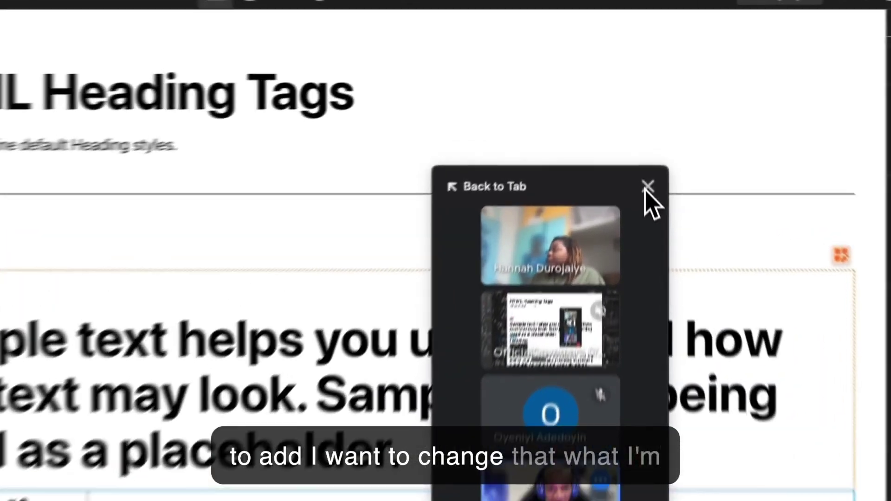
{"action": "left_click", "coordinate": [633, 125]}
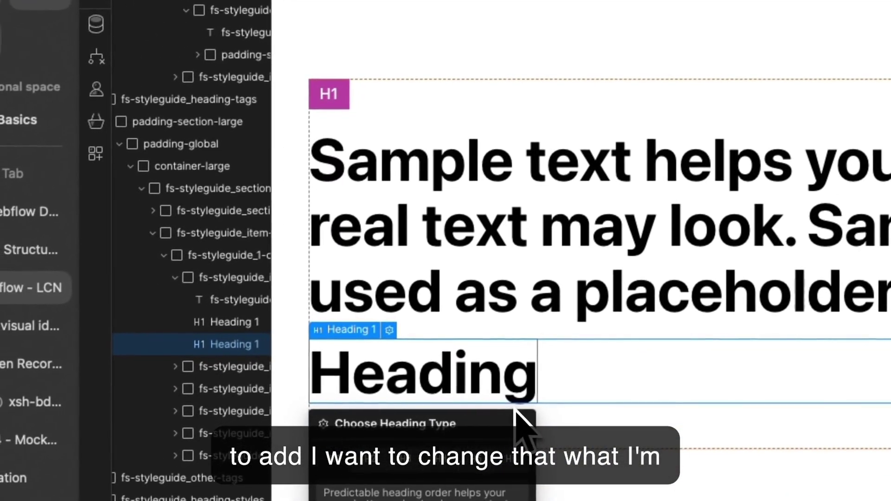
{"action": "key", "text": "Delete"}
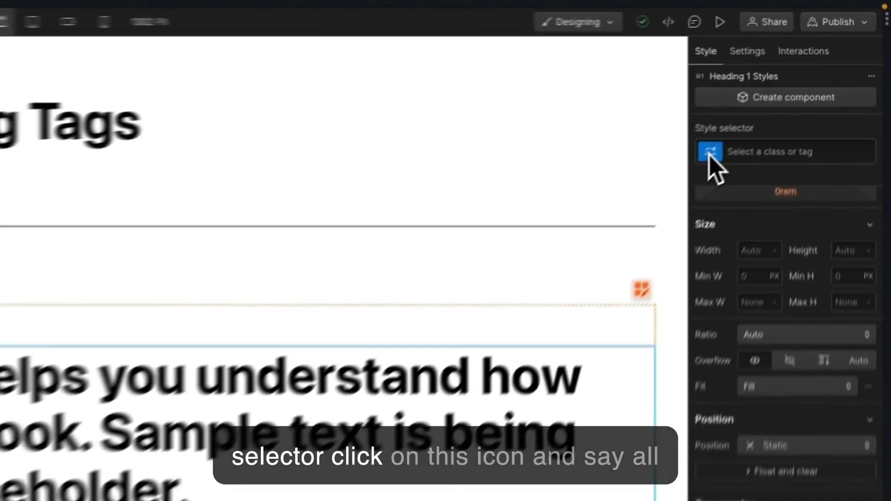
- Target the All H1 Headings tag for the H1 sample and set its font size to 5 rem
{"action": "left_click", "coordinate": [787, 88]}
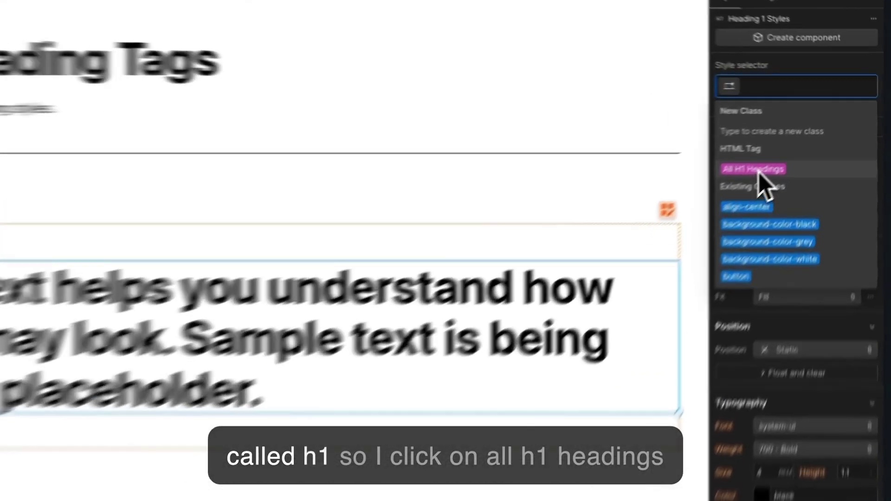
{"action": "left_click", "coordinate": [806, 141]}
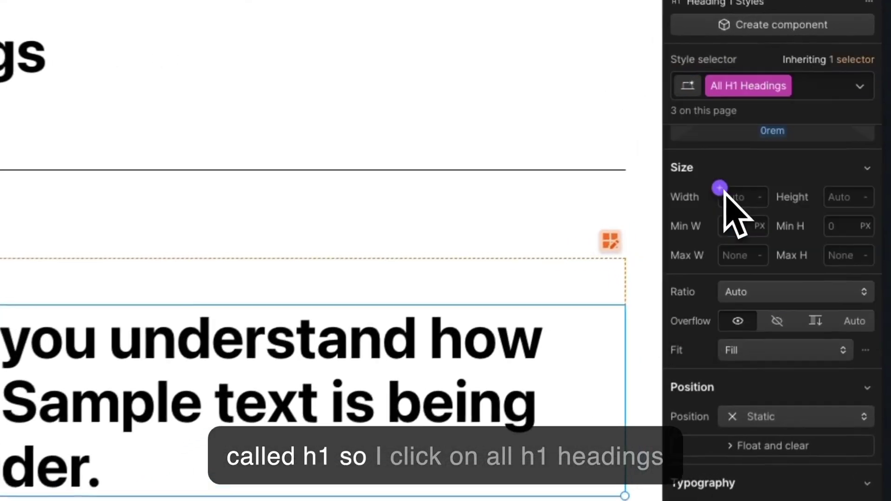
{"action": "scroll", "coordinate": [717, 190], "scroll_direction": "up", "scroll_amount": 5}
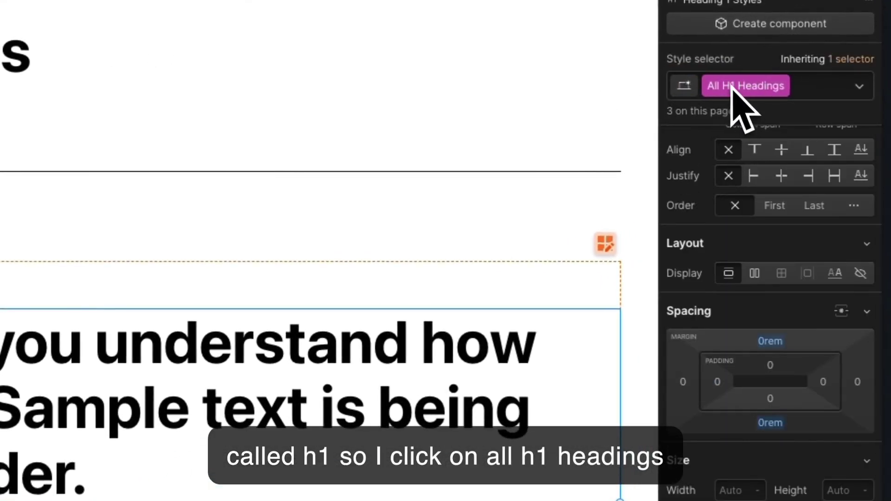
{"action": "scroll", "coordinate": [735, 185], "scroll_direction": "down", "scroll_amount": 3}
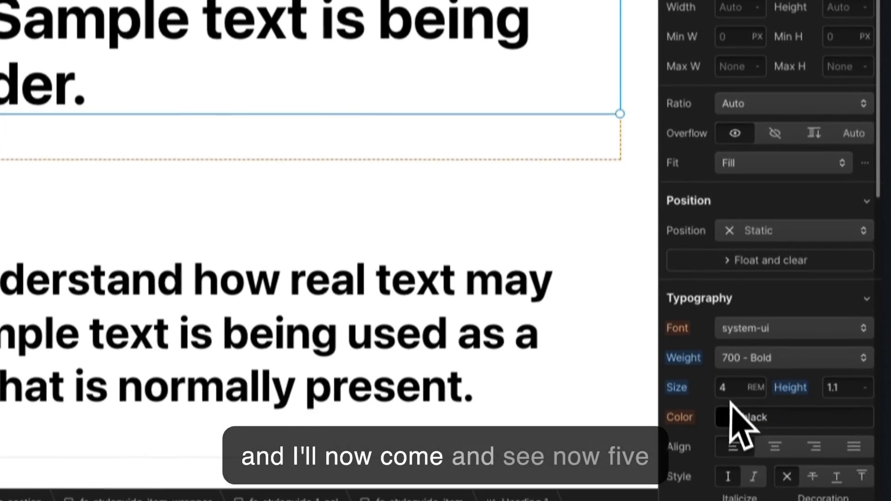
{"action": "left_click", "coordinate": [738, 366]}
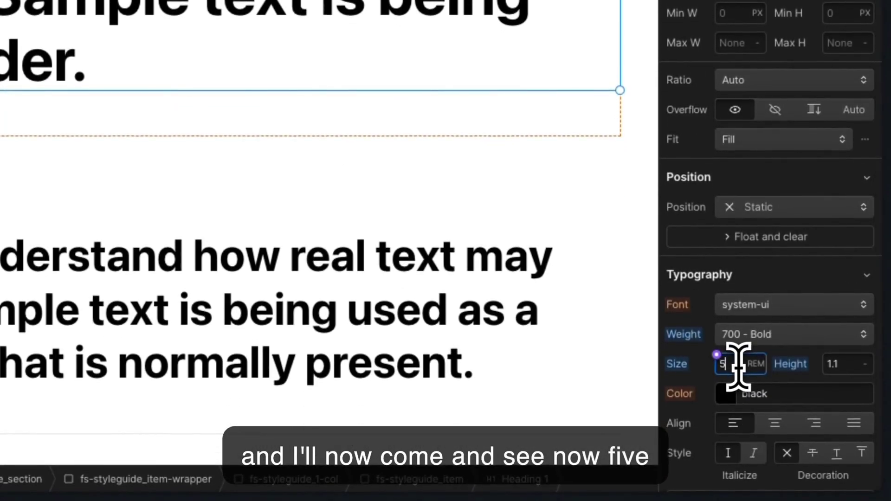
{"action": "type", "text": "5"}
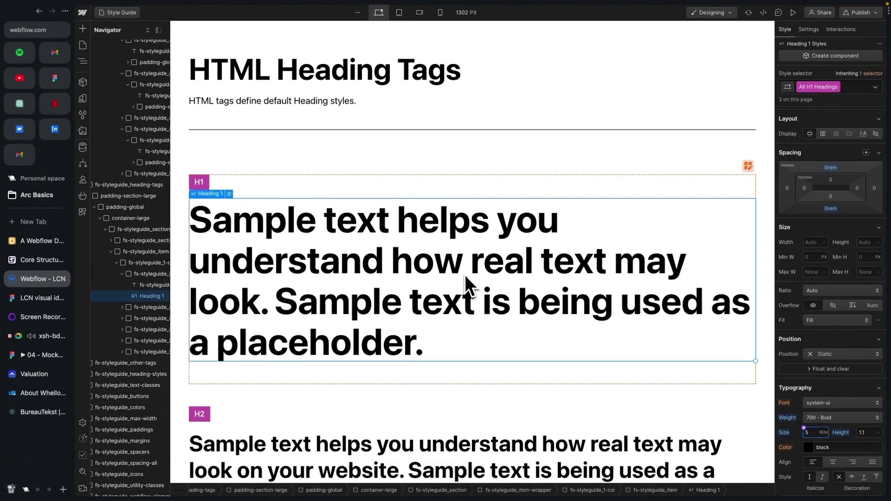
- Switch to the Figma design and inspect the typography of the hero heading and the first two section headings below it
{"action": "left_click", "coordinate": [44, 298]}
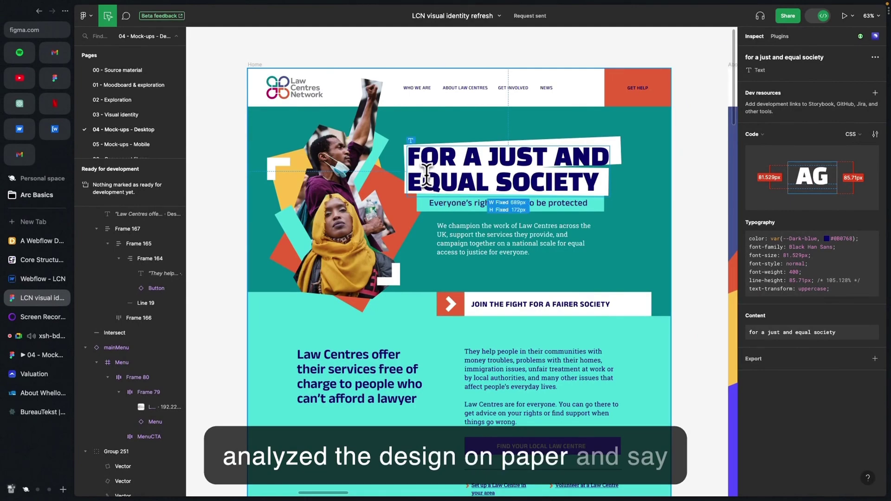
{"action": "left_click_drag", "start_coordinate": [409, 157], "coordinate": [575, 181]}
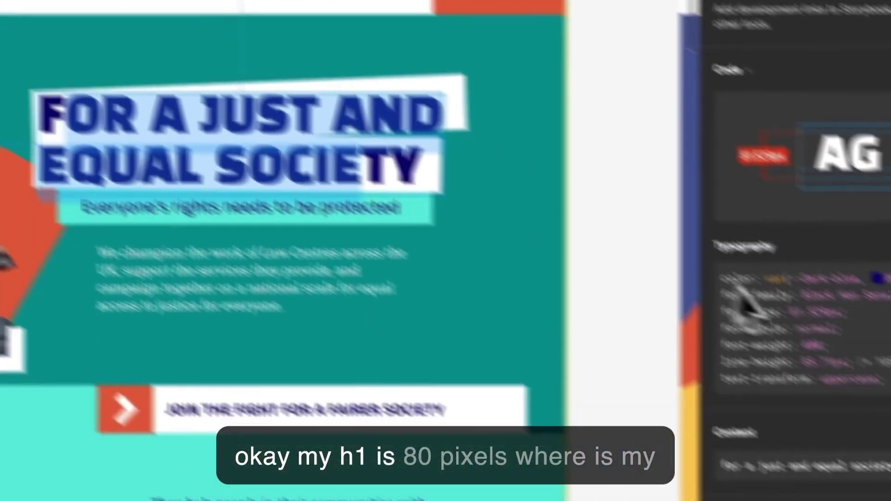
{"action": "scroll", "coordinate": [390, 460], "scroll_direction": "down", "scroll_amount": 3}
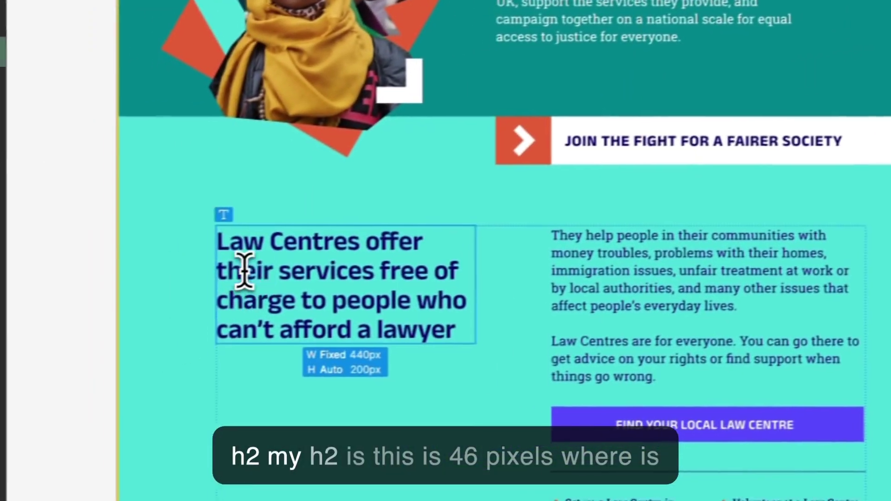
{"action": "double_click", "coordinate": [243, 269]}
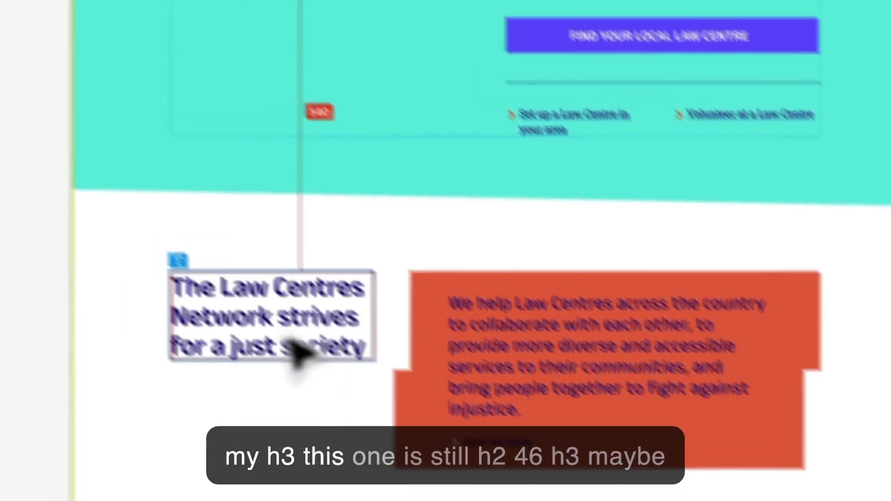
{"action": "double_click", "coordinate": [329, 390]}
- Examine the headings in the lower sections of the home mock-up and check the font size of "Latest News"
{"action": "scroll", "coordinate": [329, 394], "scroll_direction": "down", "scroll_amount": 10}
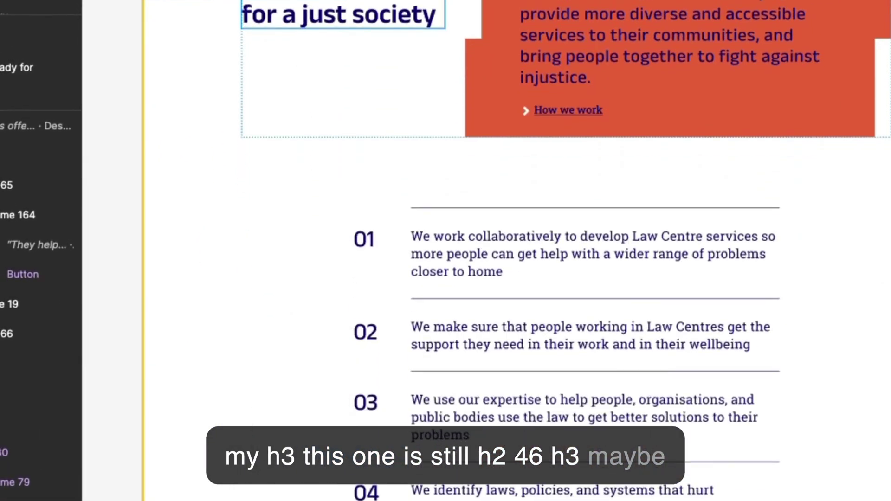
{"action": "scroll", "coordinate": [491, 155], "scroll_direction": "down", "scroll_amount": 5}
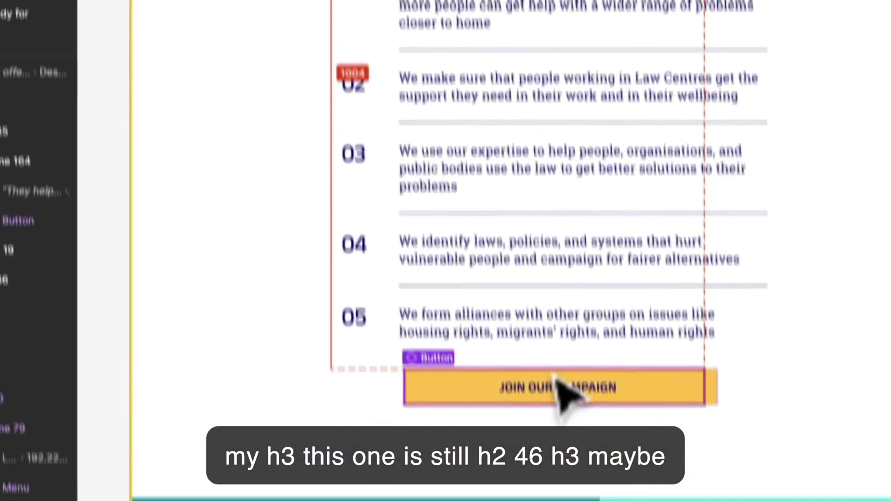
{"action": "left_click", "coordinate": [562, 389]}
{"action": "scroll", "coordinate": [571, 321], "scroll_direction": "down", "scroll_amount": 6}
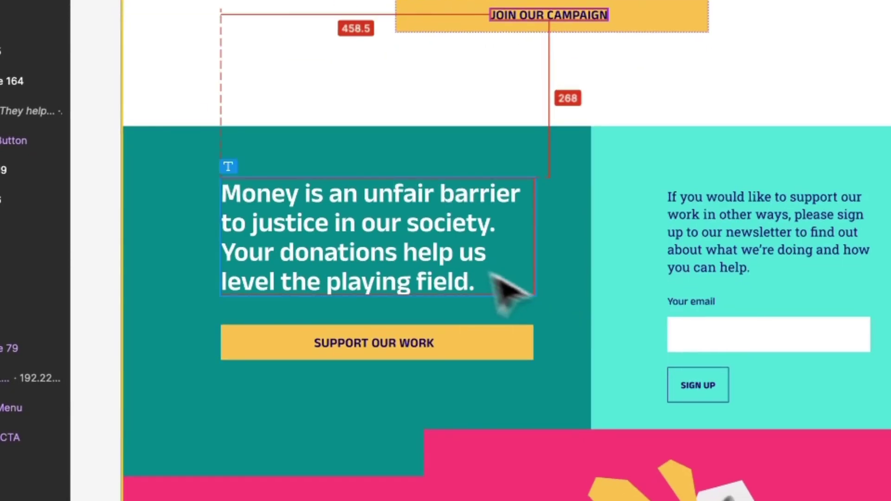
{"action": "scroll", "coordinate": [586, 262], "scroll_direction": "down", "scroll_amount": 5}
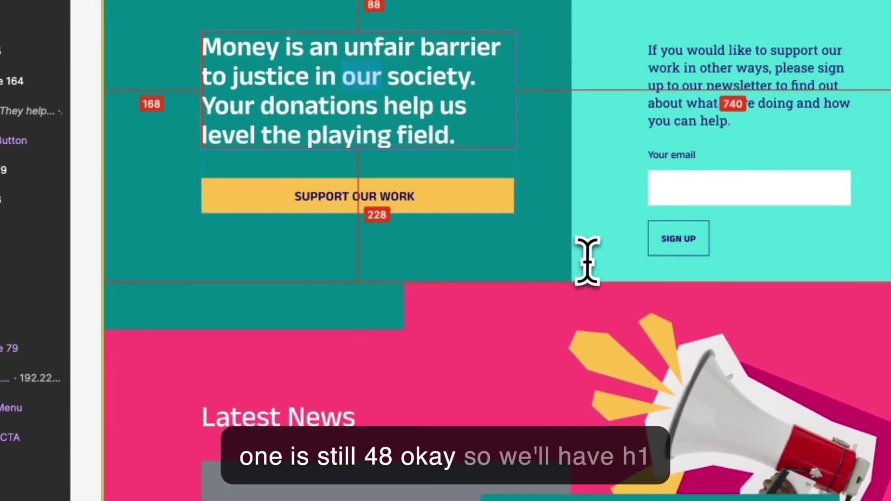
{"action": "double_click", "coordinate": [298, 322]}
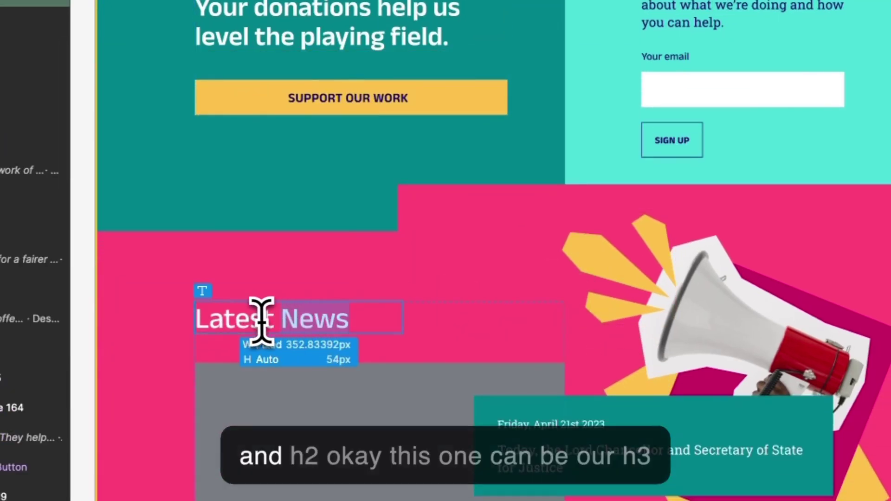
{"action": "scroll", "coordinate": [245, 325], "scroll_direction": "down", "scroll_amount": 3}
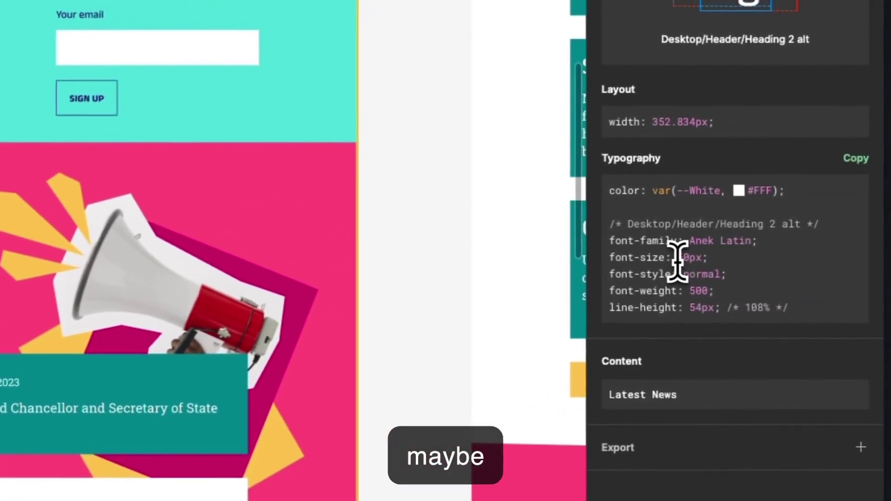
{"action": "left_click_drag", "start_coordinate": [678, 258], "coordinate": [717, 261]}
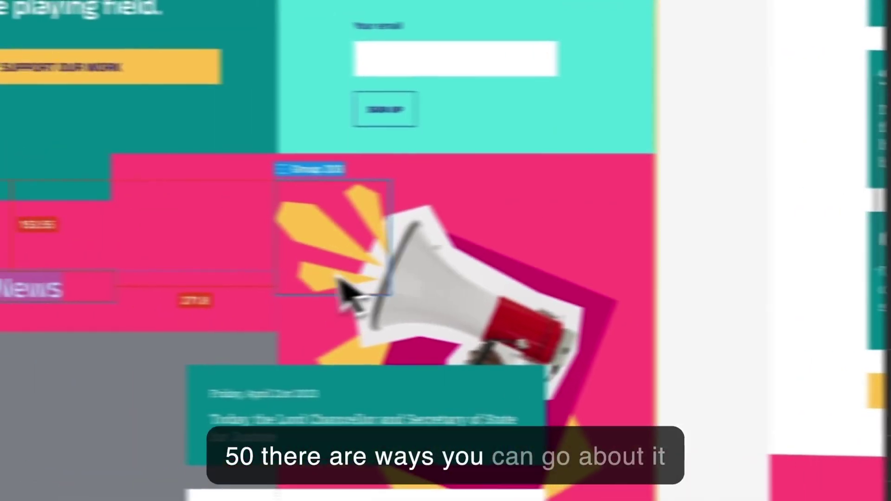
- Inspect the news card heading "The Lords Chancellor's Resignation" in the home mock-up and switch back to Webflow
{"action": "scroll", "coordinate": [409, 306], "scroll_direction": "up", "scroll_amount": 10}
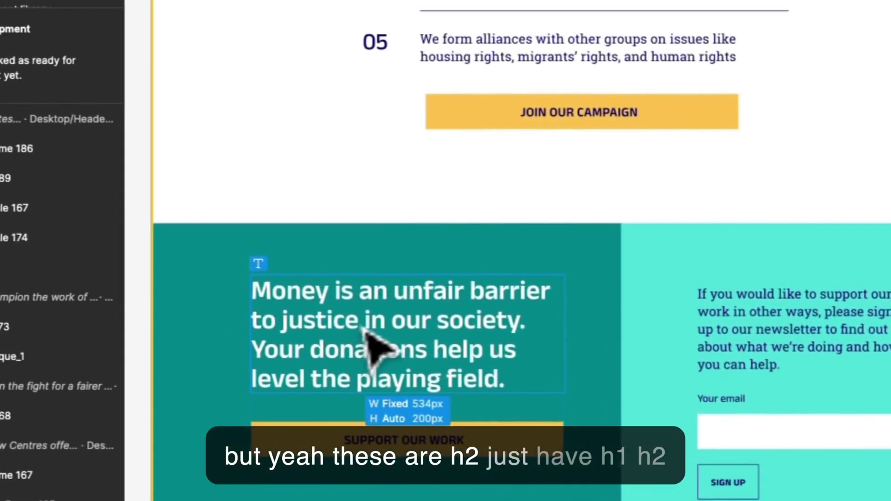
{"action": "scroll", "coordinate": [262, 330], "scroll_direction": "down", "scroll_amount": 10}
{"action": "scroll", "coordinate": [376, 330], "scroll_direction": "down", "scroll_amount": 6}
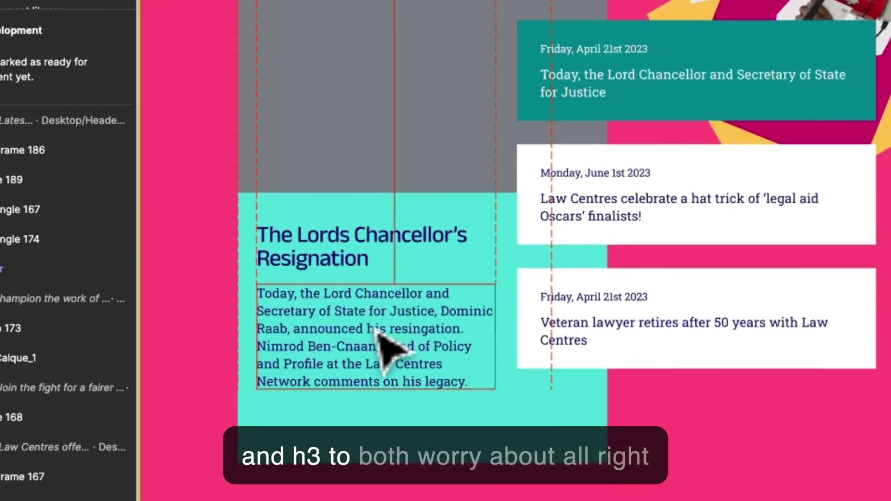
{"action": "left_click", "coordinate": [326, 207]}
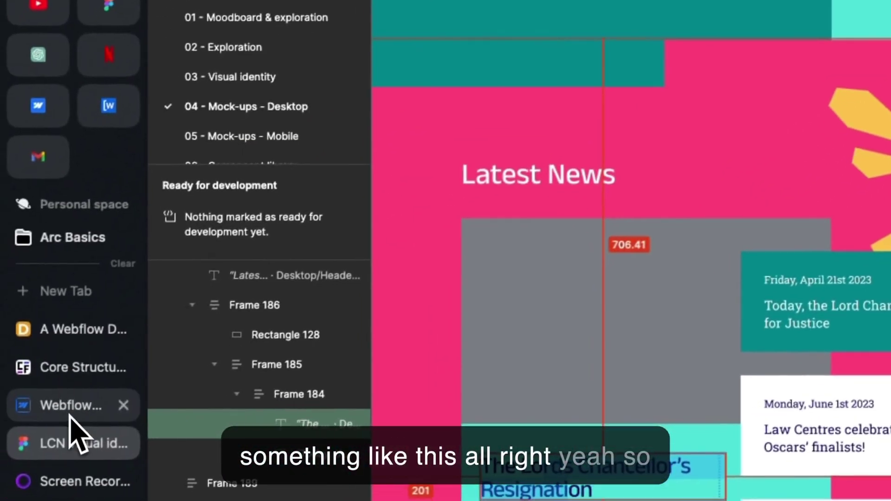
{"action": "left_click", "coordinate": [76, 457]}
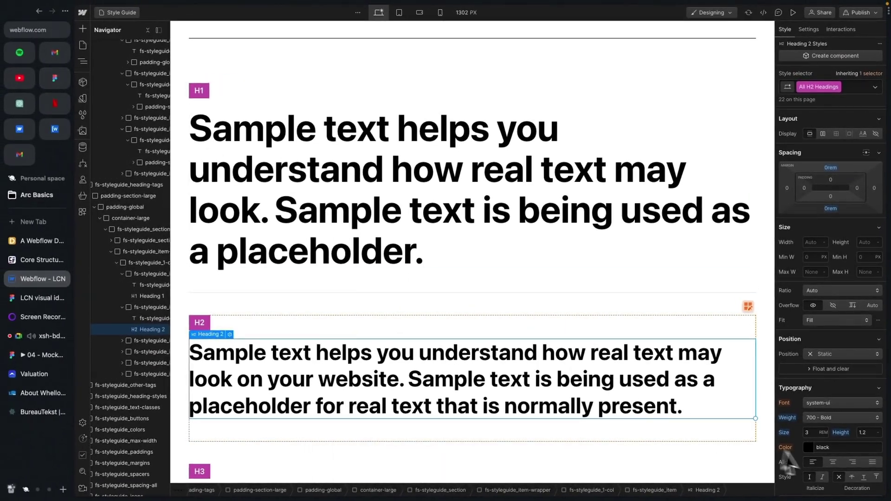
- Set the All H2 Headings font size to 46/16 rem
{"action": "left_click", "coordinate": [810, 434]}
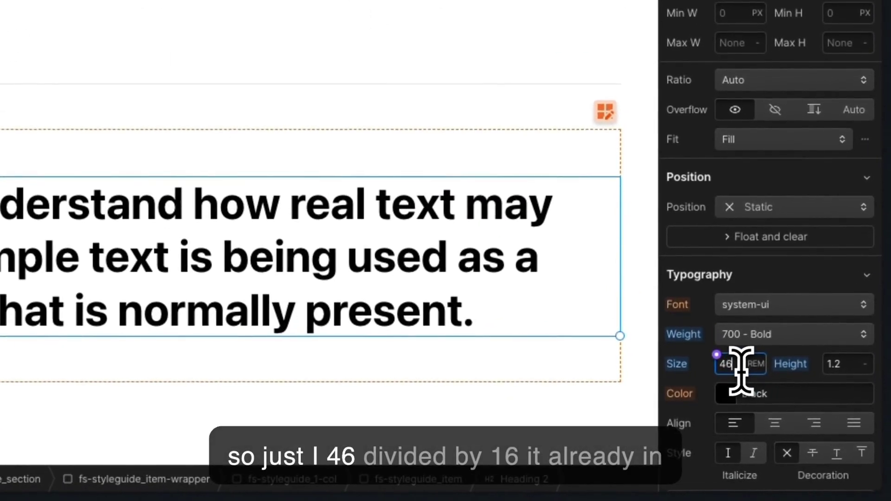
{"action": "type", "text": "46/"}
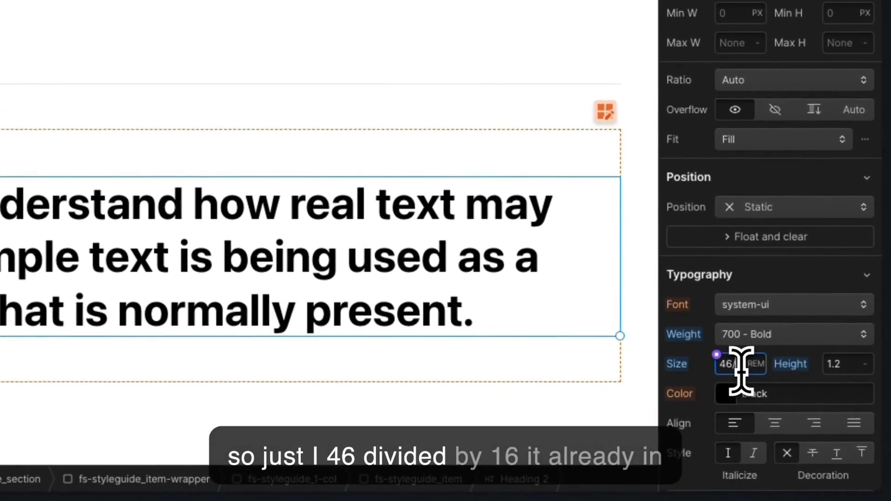
{"action": "type", "text": "16"}
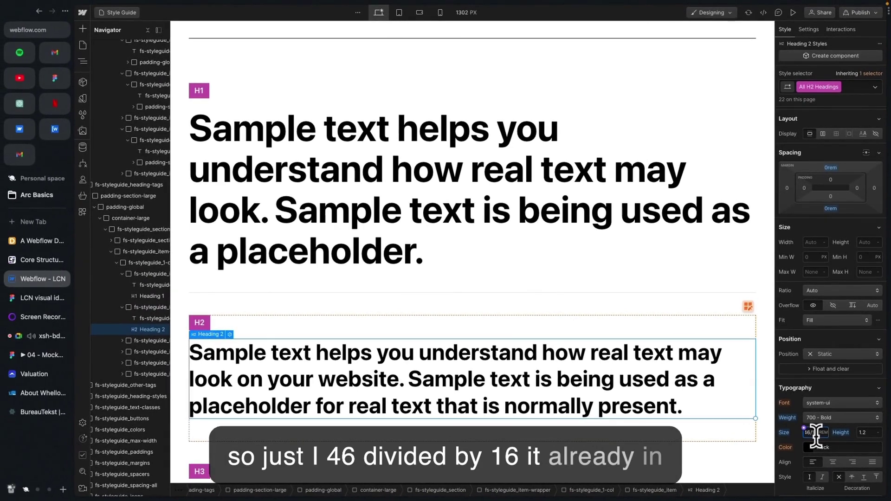
{"action": "key", "text": "Return"}
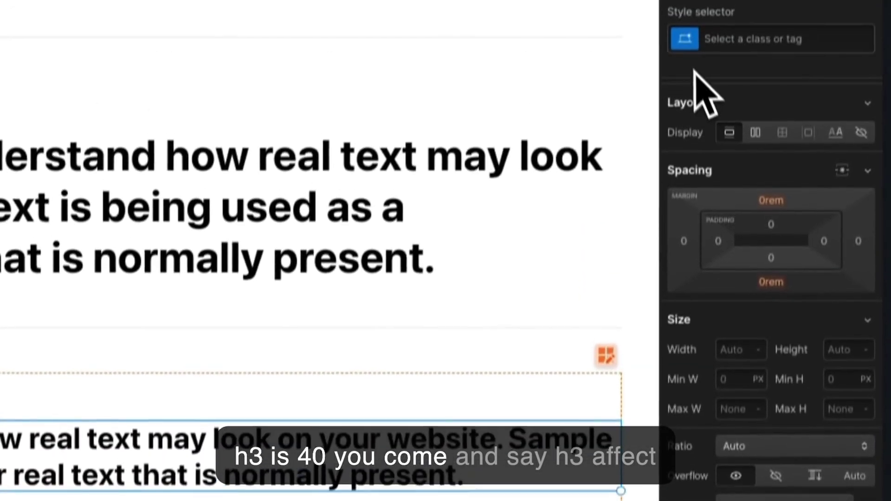
- Target the All H3 Headings tag for the H3 sample and set its font size to 2.5 rem
{"action": "left_click", "coordinate": [687, 75]}
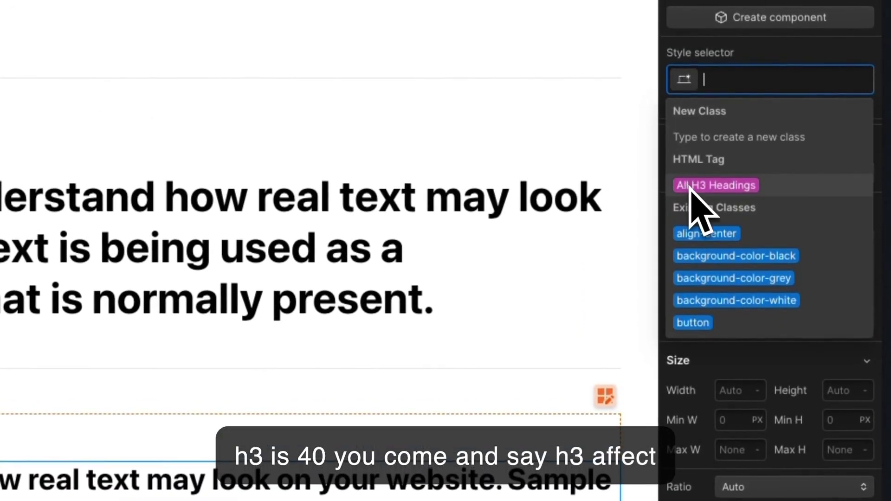
{"action": "left_click", "coordinate": [691, 186]}
{"action": "left_click", "coordinate": [727, 407]}
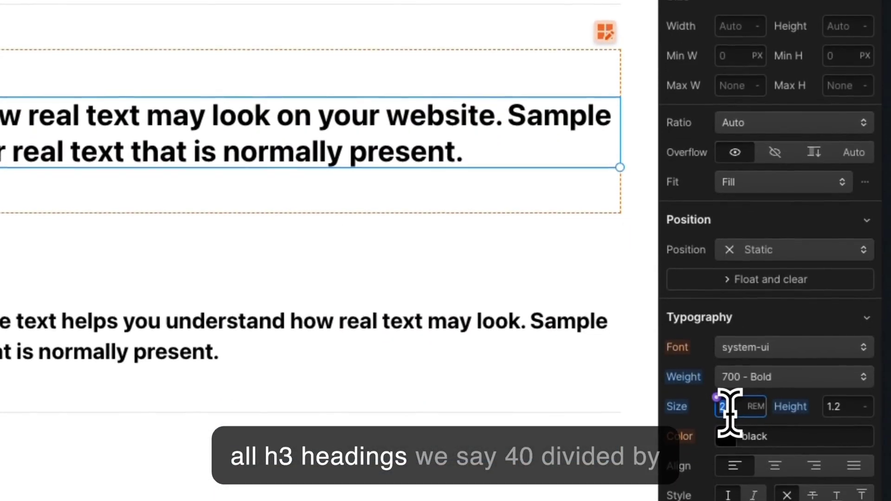
{"action": "type", "text": "2.5"}
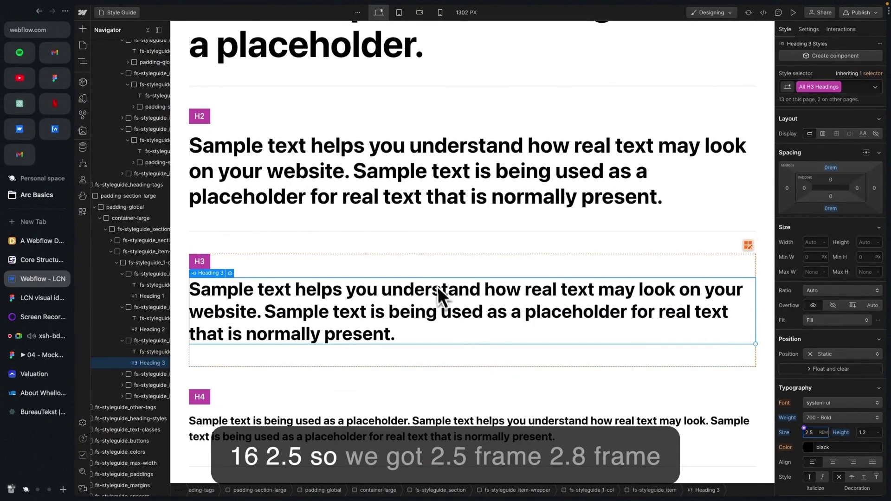
- Target the All H2 Headings tag for the H2 sample and set its font size to 3 rem
{"action": "scroll", "coordinate": [438, 287], "scroll_direction": "up", "scroll_amount": 1}
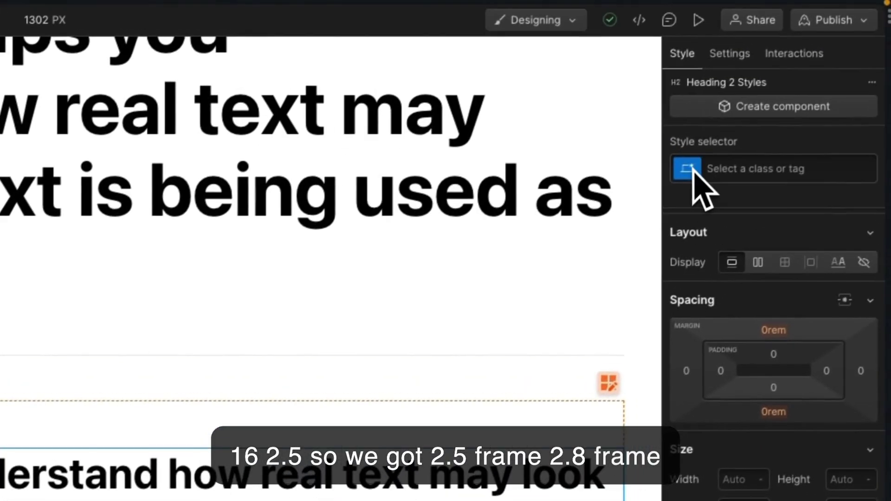
{"action": "left_click", "coordinate": [693, 168]}
{"action": "left_click", "coordinate": [716, 279]}
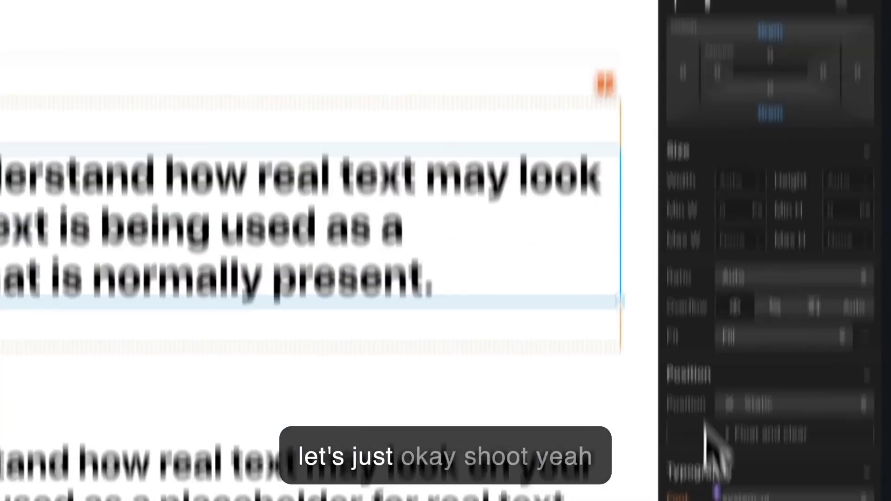
{"action": "left_click", "coordinate": [731, 367]}
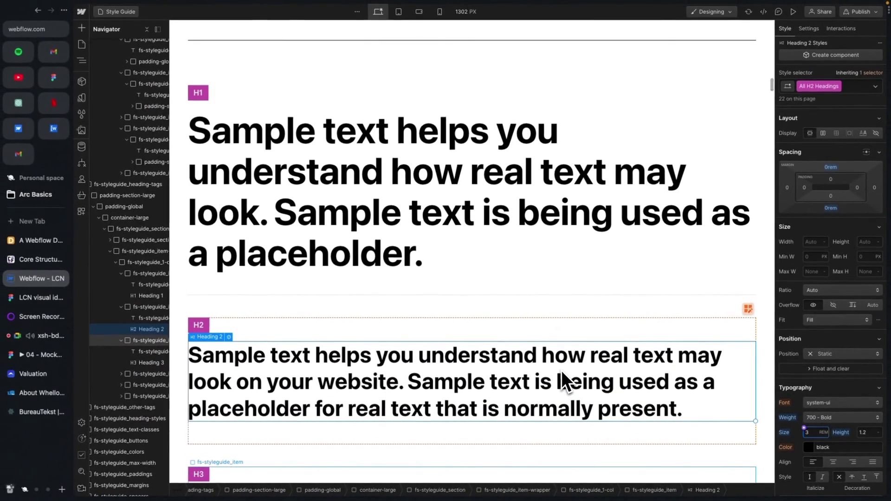
- Open the site's Home page in place of the Style Guide page
{"action": "scroll", "coordinate": [324, 185], "scroll_direction": "up", "scroll_amount": 3}
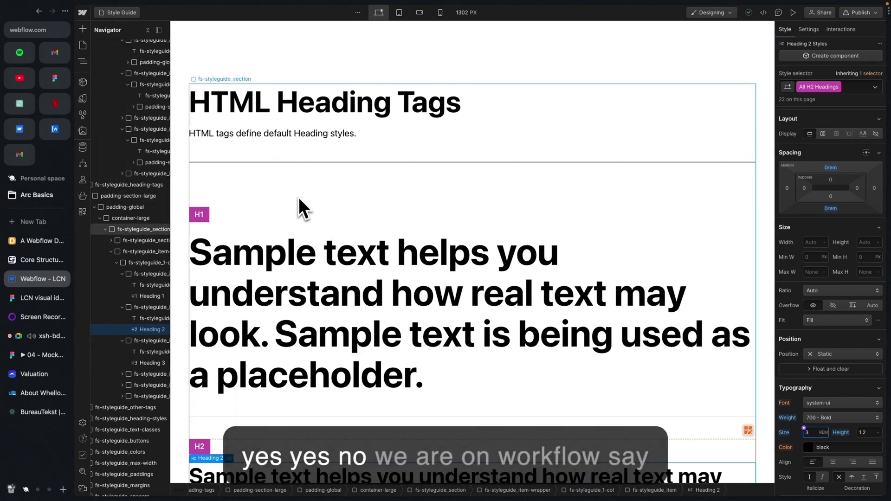
{"action": "scroll", "coordinate": [299, 204], "scroll_direction": "down", "scroll_amount": 7}
{"action": "scroll", "coordinate": [299, 200], "scroll_direction": "up", "scroll_amount": 8}
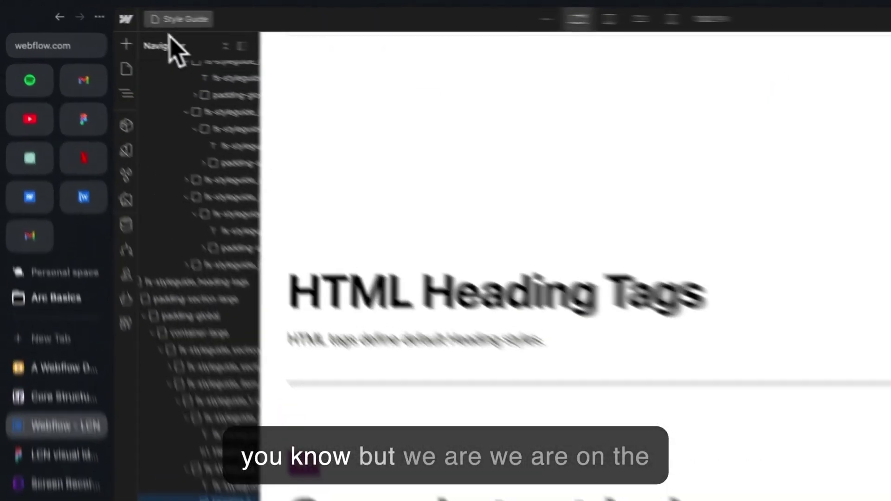
{"action": "left_click", "coordinate": [114, 13]}
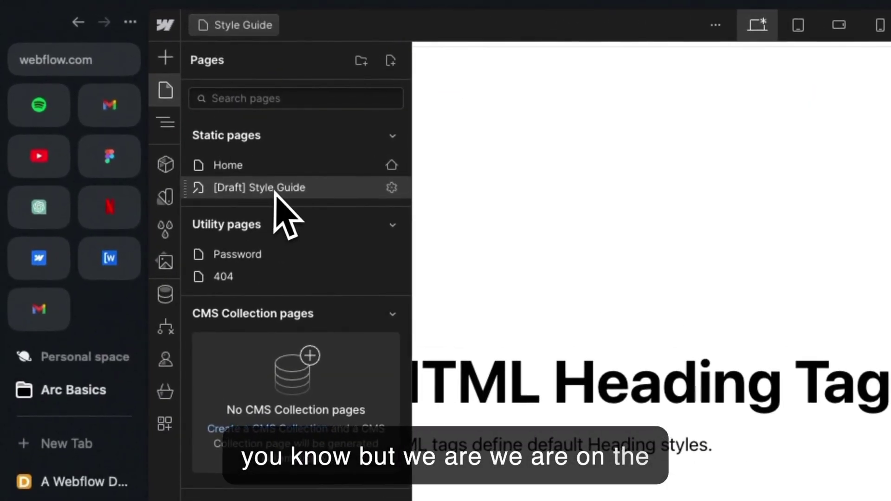
{"action": "left_click", "coordinate": [244, 167]}
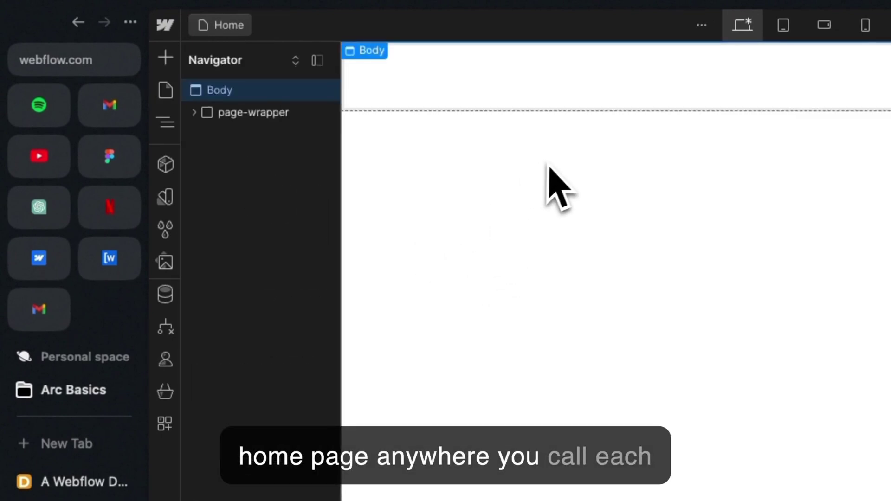
- Insert an H1 heading into the Body below the page wrapper, leaving its default text
{"action": "key", "text": "super+k"}
{"action": "type", "text": "h"}
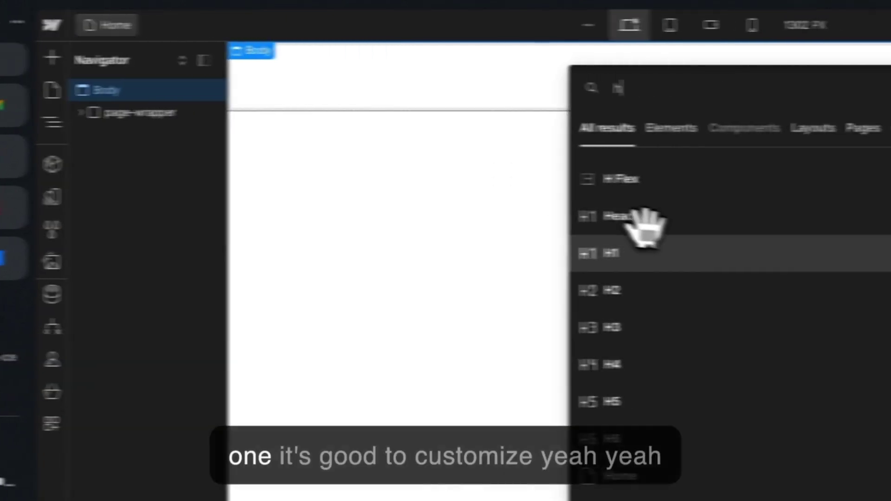
{"action": "left_click", "coordinate": [755, 228]}
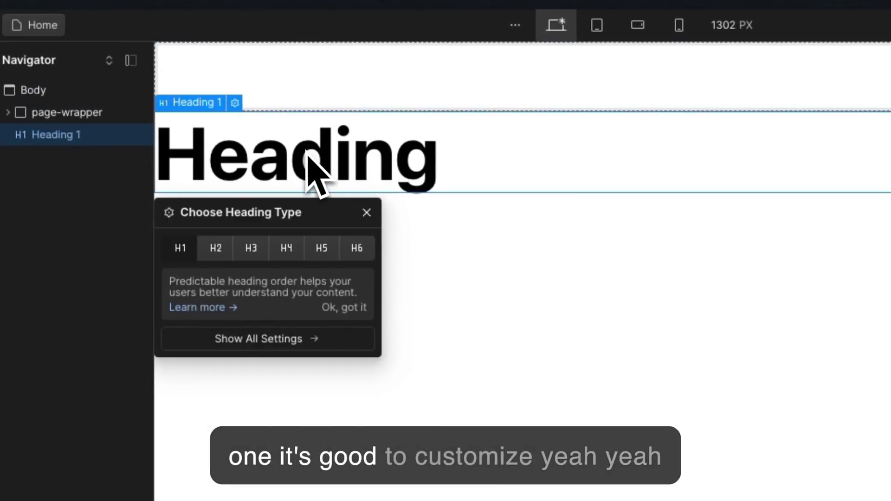
{"action": "left_click", "coordinate": [437, 248]}
{"action": "left_click", "coordinate": [371, 173]}
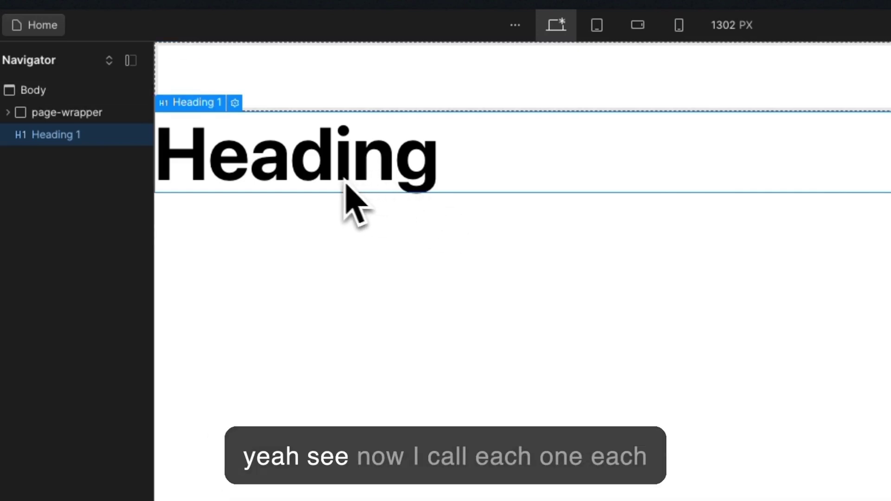
{"action": "double_click", "coordinate": [284, 168]}
{"action": "left_click", "coordinate": [342, 239]}
{"action": "left_click", "coordinate": [354, 190]}
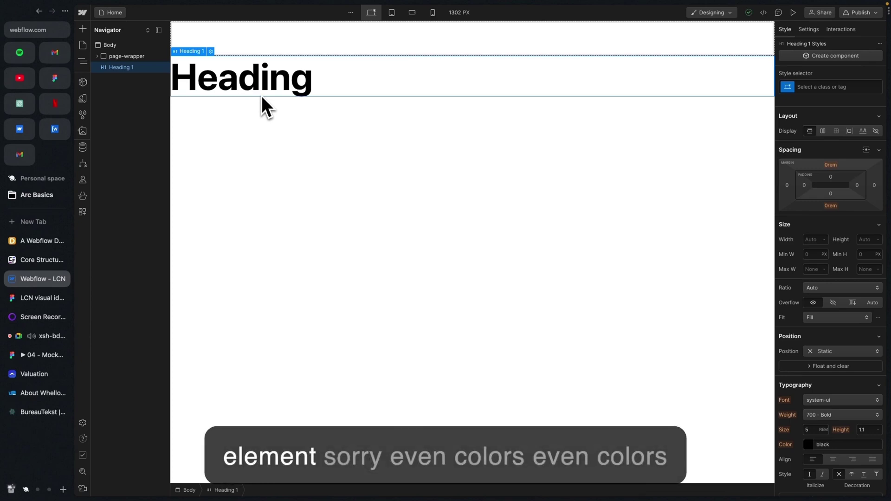
- Reopen the Style Guide page and browse down past the HTML heading tags to the Heading Styles section
{"action": "left_click", "coordinate": [110, 12]}
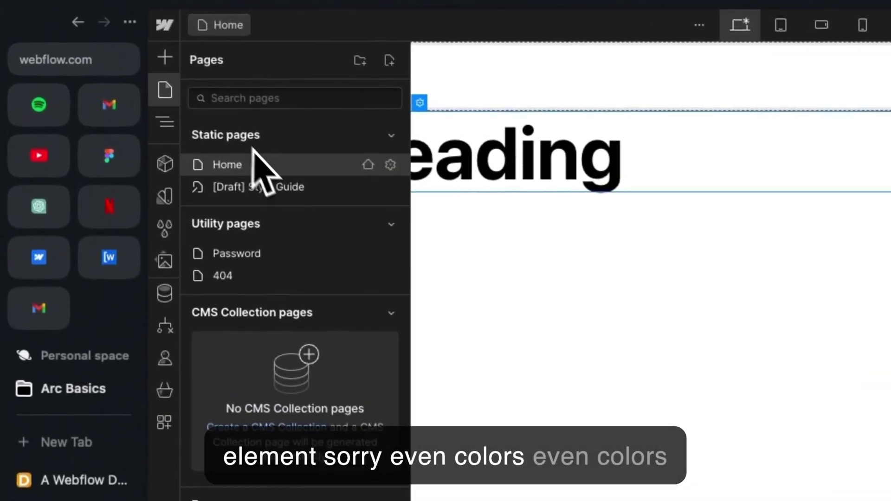
{"action": "left_click", "coordinate": [279, 186]}
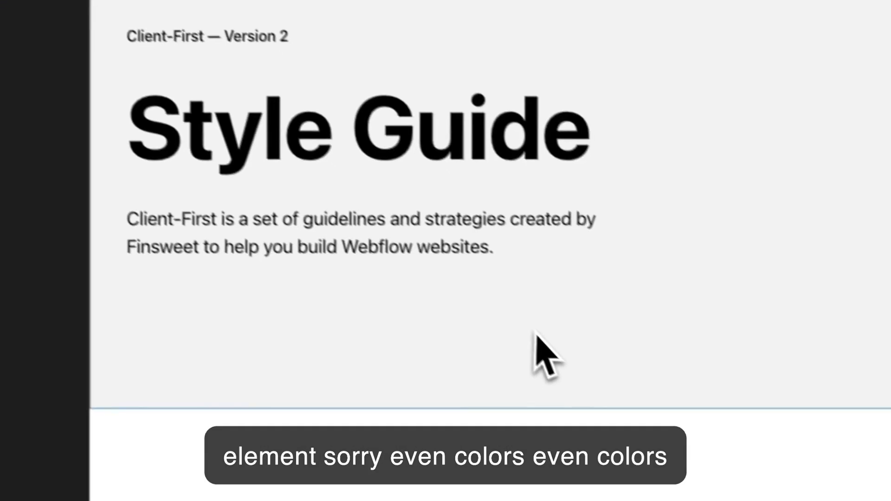
{"action": "scroll", "coordinate": [562, 288], "scroll_direction": "down", "scroll_amount": 5}
{"action": "scroll", "coordinate": [516, 325], "scroll_direction": "down", "scroll_amount": 15}
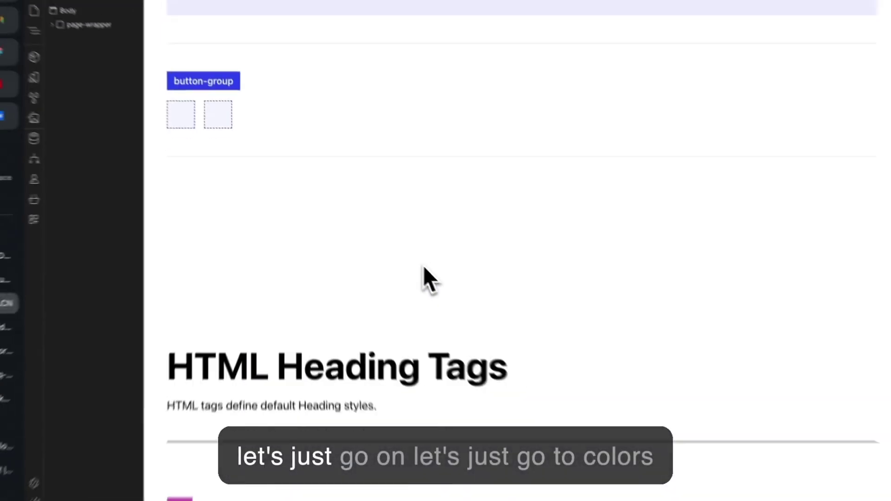
{"action": "scroll", "coordinate": [393, 249], "scroll_direction": "down", "scroll_amount": 20}
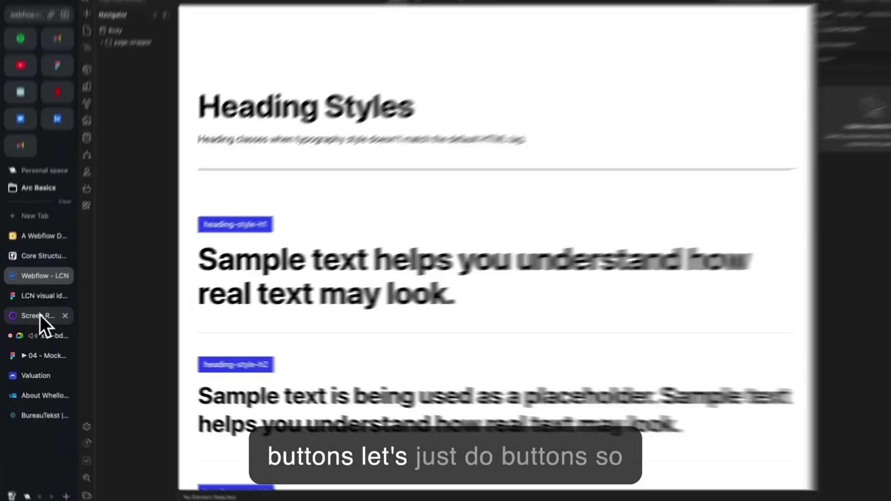
- Switch to the Figma design and inspect the background colour of the "Find your local law centre" button and the orange buttons further down
{"action": "left_click", "coordinate": [40, 296]}
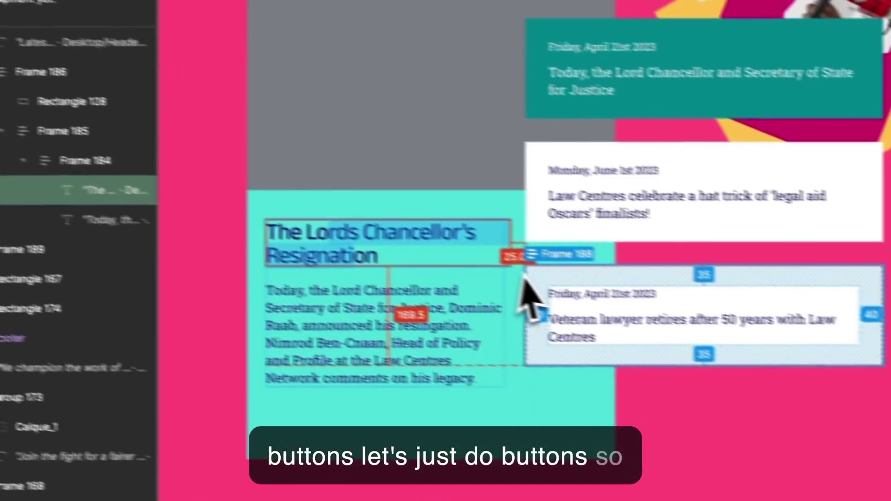
{"action": "scroll", "coordinate": [490, 286], "scroll_direction": "down", "scroll_amount": 10}
{"action": "scroll", "coordinate": [483, 269], "scroll_direction": "up", "scroll_amount": 10}
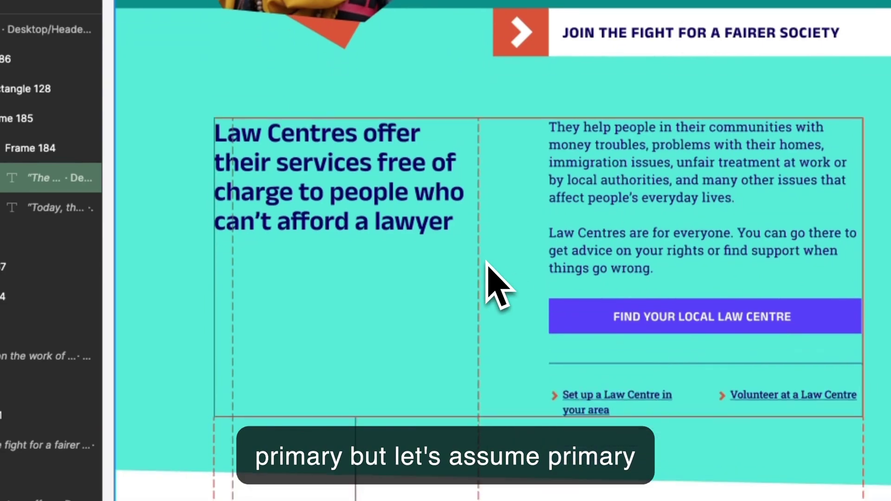
{"action": "left_click", "coordinate": [599, 321]}
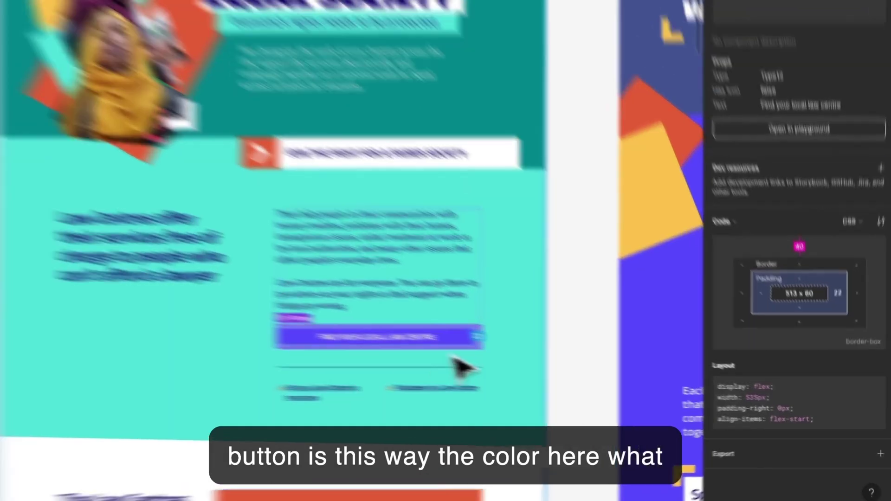
{"action": "left_click", "coordinate": [557, 361]}
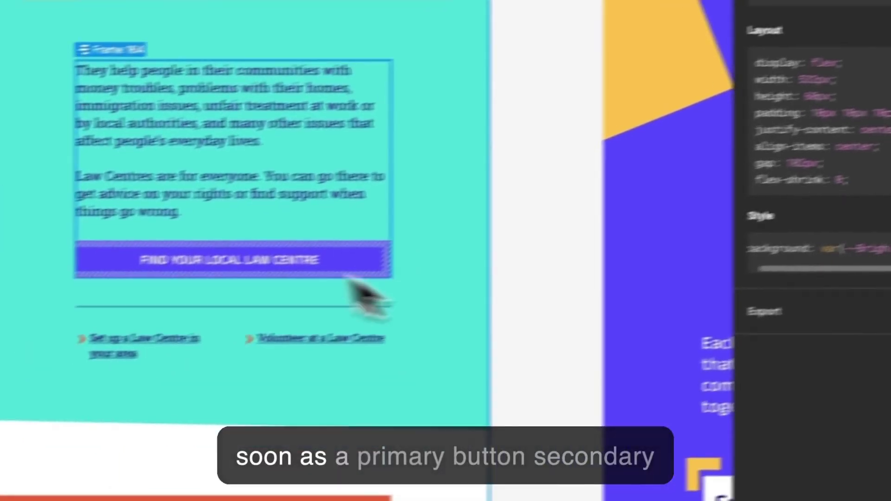
{"action": "scroll", "coordinate": [279, 242], "scroll_direction": "down", "scroll_amount": 10}
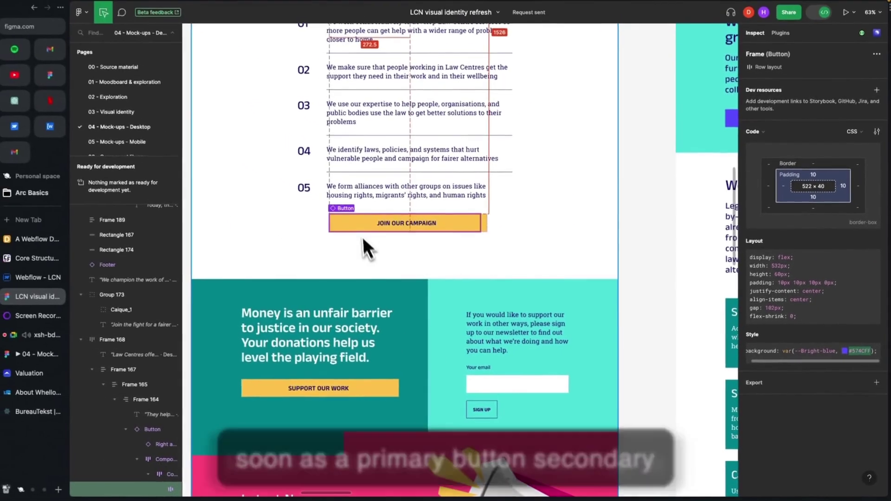
{"action": "scroll", "coordinate": [307, 329], "scroll_direction": "down", "scroll_amount": 6}
{"action": "scroll", "coordinate": [300, 350], "scroll_direction": "down", "scroll_amount": 5}
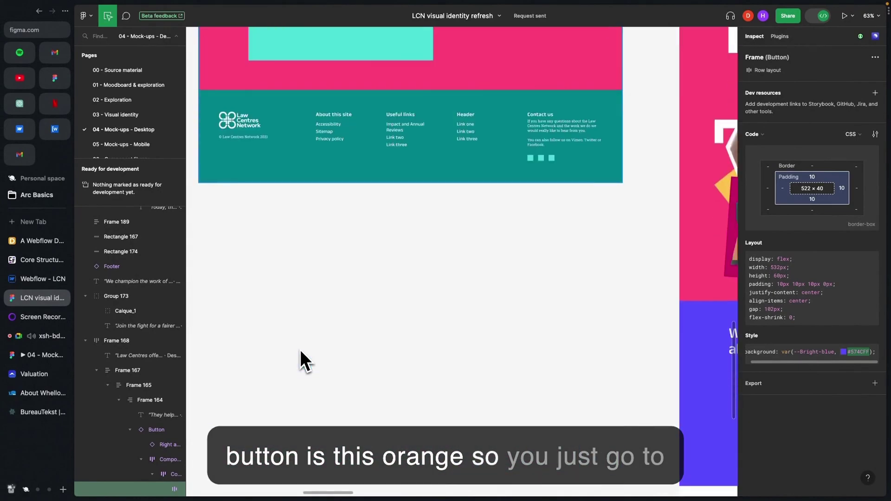
{"action": "scroll", "coordinate": [300, 349], "scroll_direction": "up", "scroll_amount": 10}
- Switch back to the Webflow style guide and find the Buttons section
{"action": "left_click", "coordinate": [30, 276]}
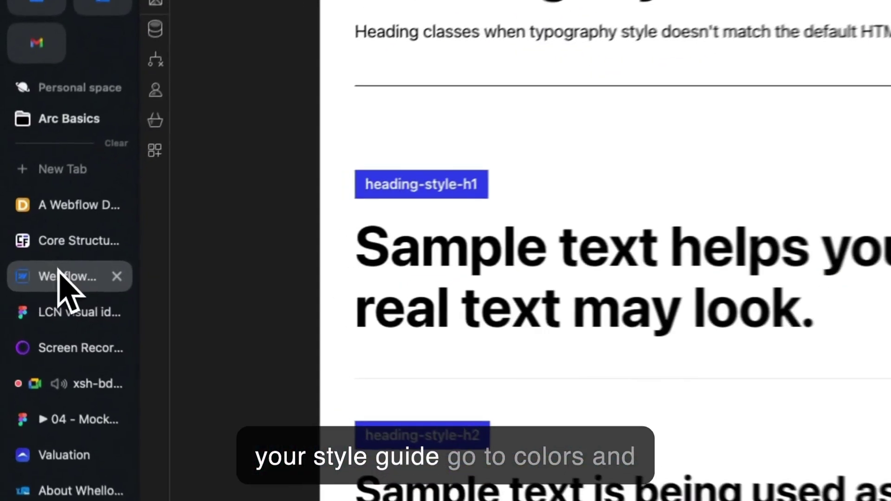
{"action": "scroll", "coordinate": [274, 223], "scroll_direction": "down", "scroll_amount": 10}
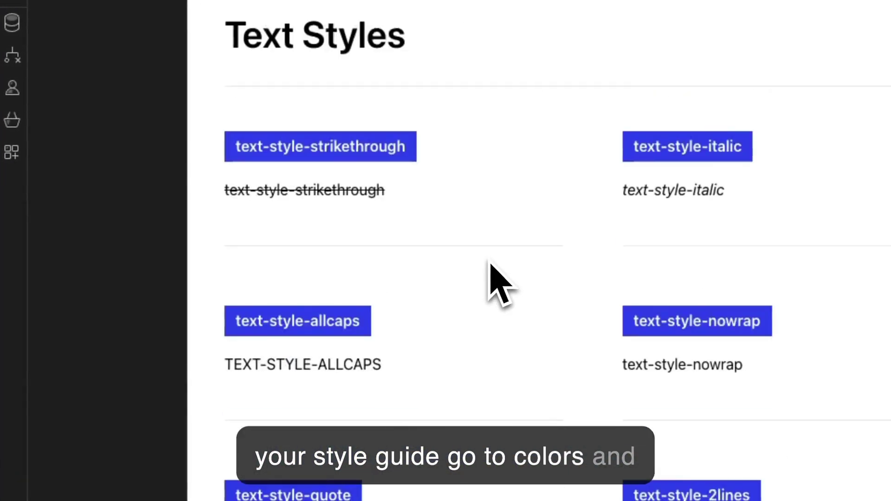
{"action": "scroll", "coordinate": [491, 267], "scroll_direction": "down", "scroll_amount": 15}
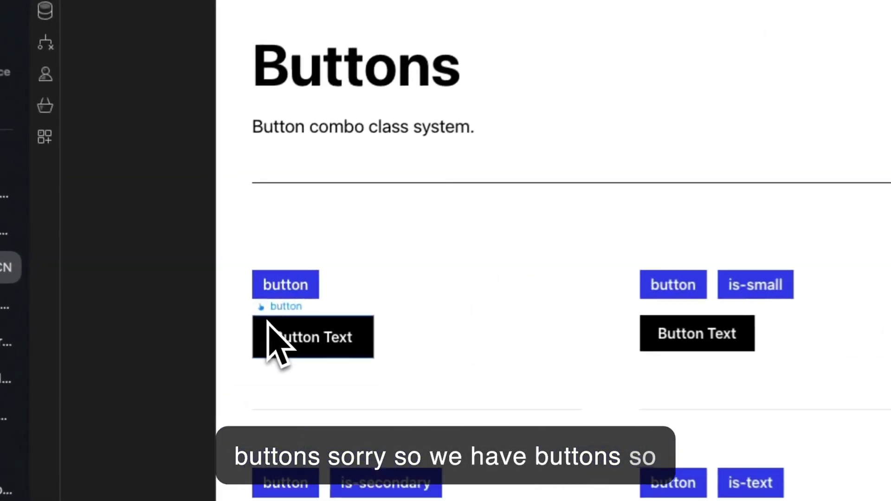
- Rename the default button's class to primary-button in the Buttons section
{"action": "left_click", "coordinate": [198, 317]}
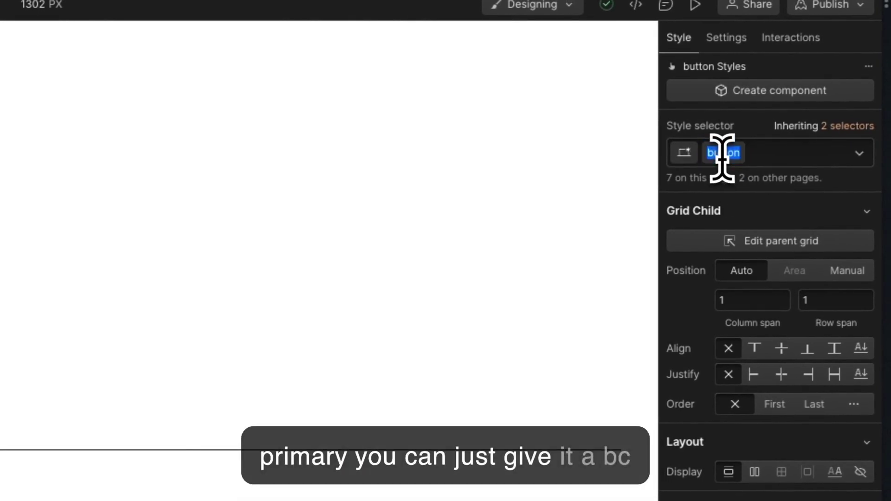
{"action": "type", "text": "primary-button"}
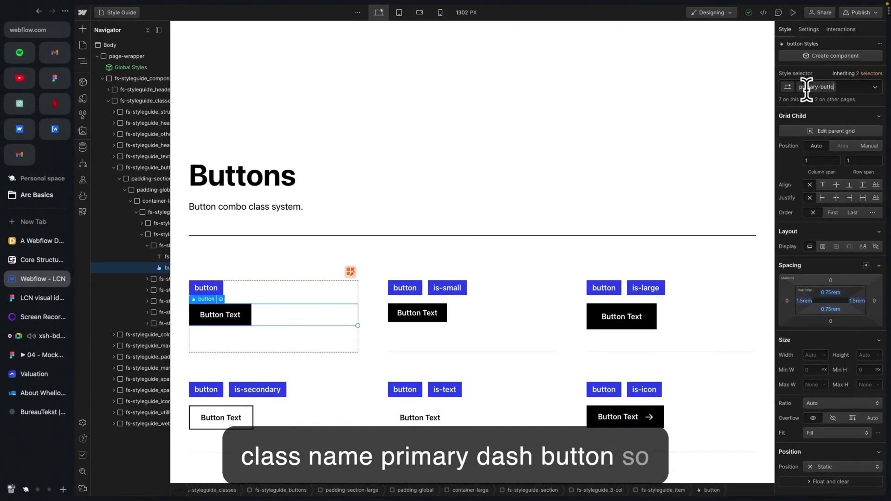
{"action": "key", "text": "Return"}
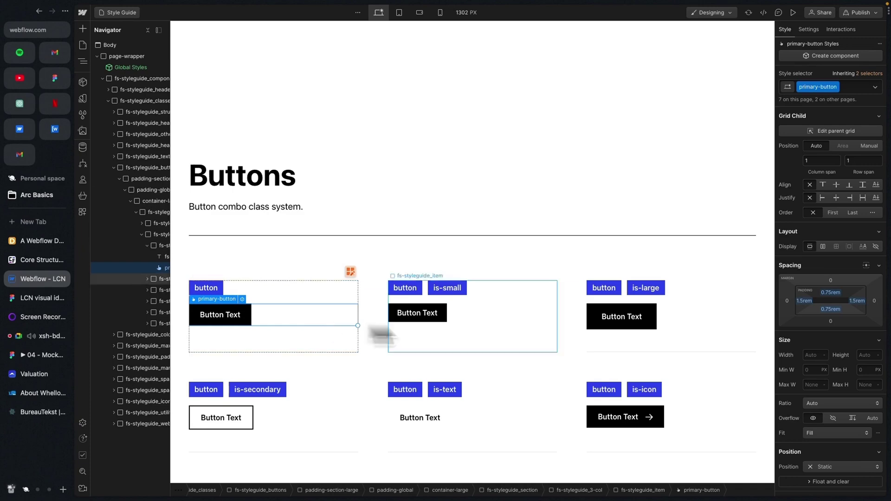
- Set the background colour of the primary-button class to #574cff
{"action": "scroll", "coordinate": [819, 398], "scroll_direction": "down", "scroll_amount": 5}
{"action": "scroll", "coordinate": [820, 400], "scroll_direction": "down", "scroll_amount": 2}
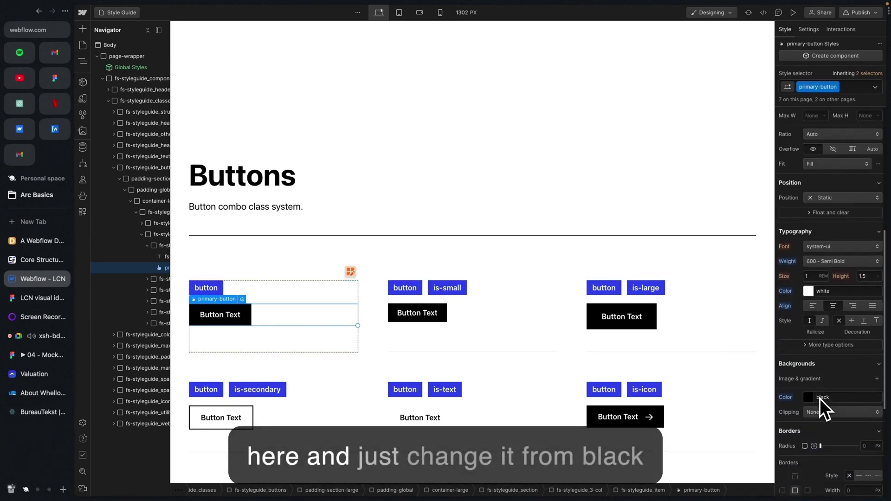
{"action": "left_click", "coordinate": [826, 398]}
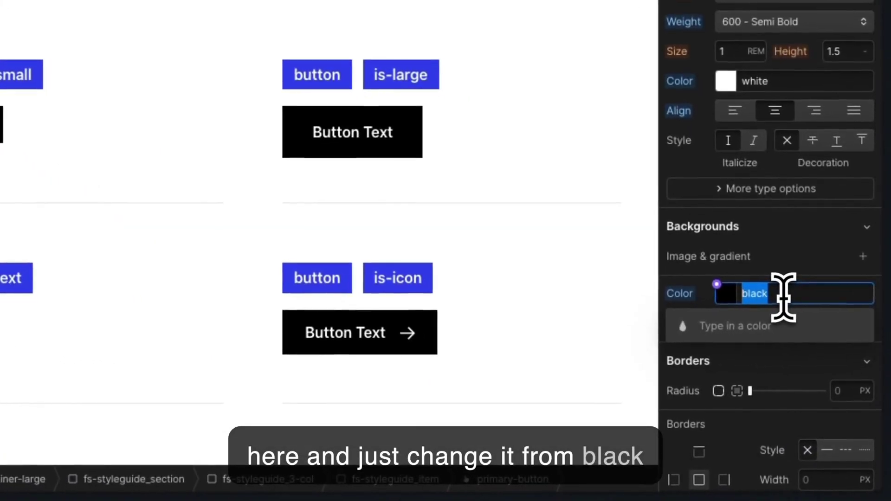
{"action": "type", "text": "#574cff"}
{"action": "key", "text": "Return"}
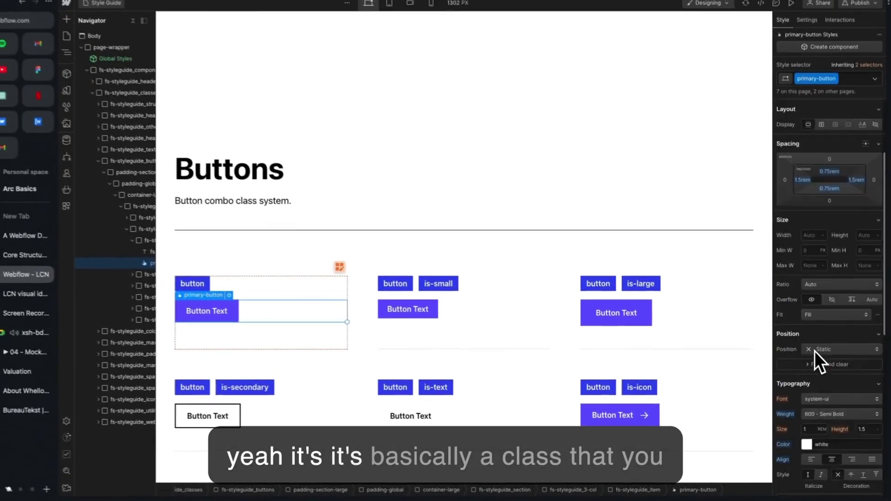
- Switch to the Figma design to check whether its buttons have rounded corners, and return to the Webflow style guide
{"action": "scroll", "coordinate": [815, 353], "scroll_direction": "up", "scroll_amount": 3}
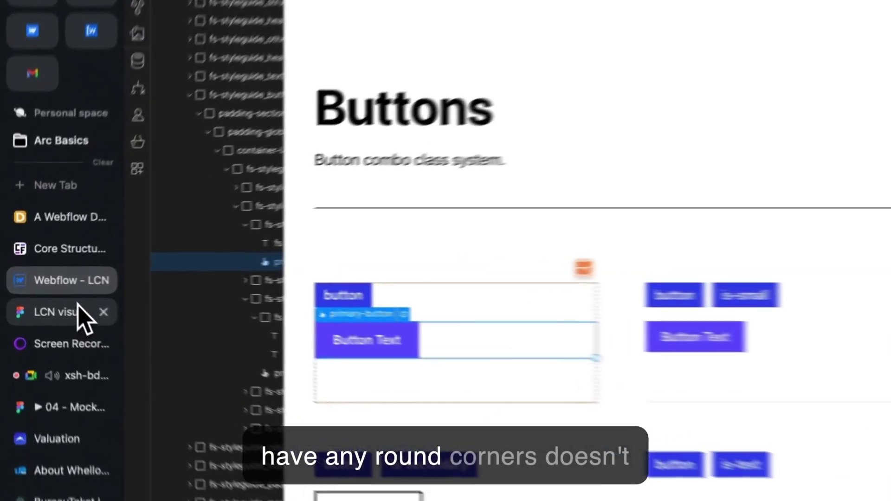
{"action": "left_click", "coordinate": [47, 298]}
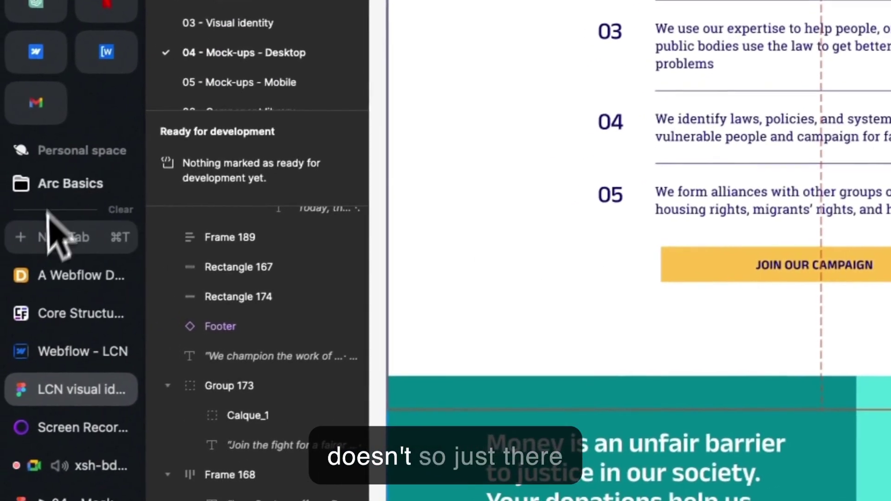
{"action": "left_click", "coordinate": [77, 351]}
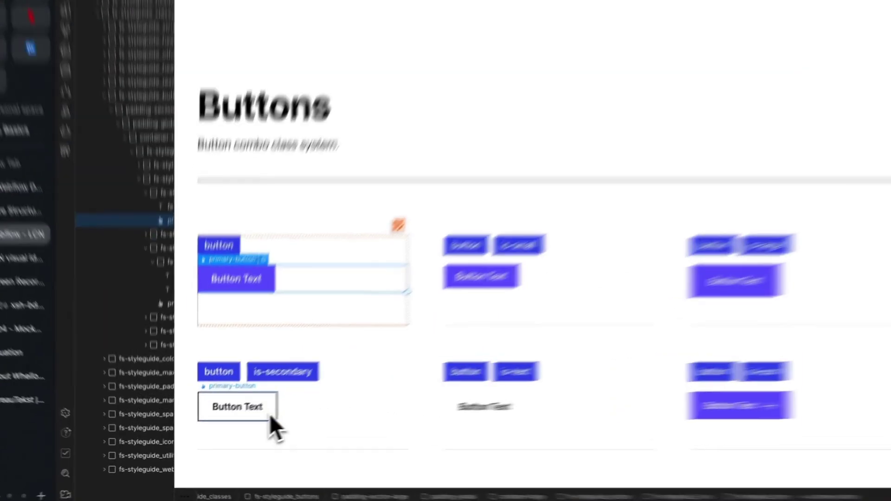
- Remove the is-secondary combo class from the outlined secondary button
{"action": "left_click", "coordinate": [248, 420]}
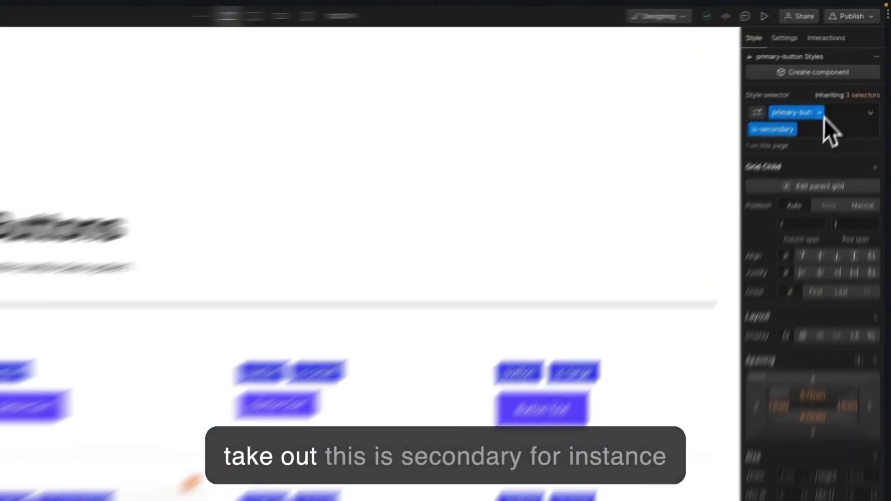
{"action": "left_click", "coordinate": [838, 100]}
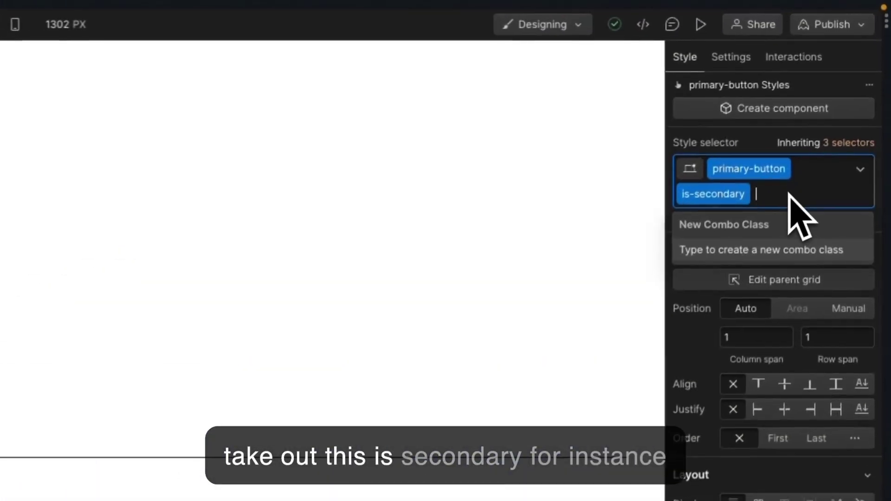
{"action": "key", "text": "BackSpace"}
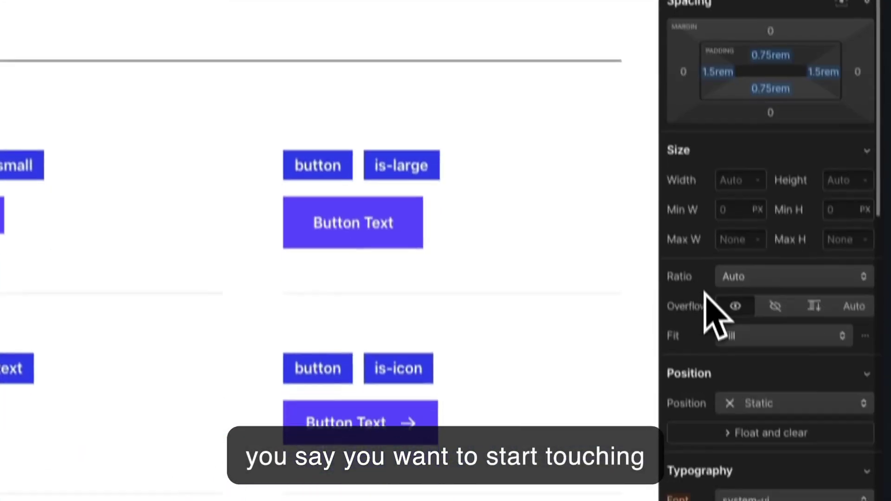
- Look at the button's inherited background colour and put the is-secondary combo class back on it
{"action": "scroll", "coordinate": [706, 307], "scroll_direction": "down", "scroll_amount": 10}
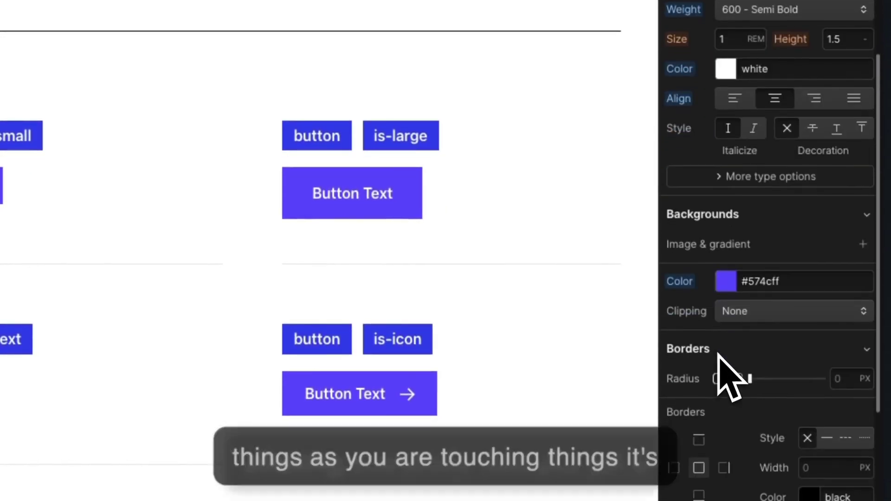
{"action": "left_click", "coordinate": [726, 282]}
{"action": "left_click_drag", "start_coordinate": [746, 352], "coordinate": [670, 329]}
{"action": "left_click", "coordinate": [723, 271]}
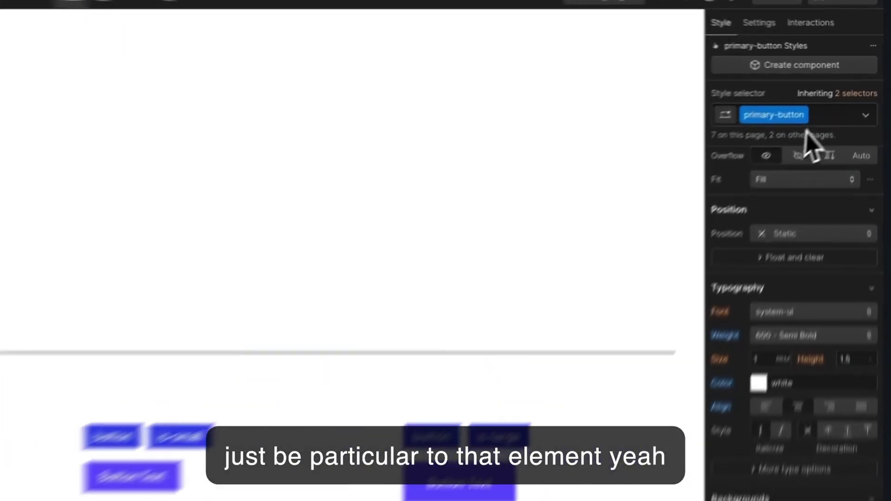
{"action": "left_click", "coordinate": [847, 88]}
{"action": "left_click", "coordinate": [791, 169]}
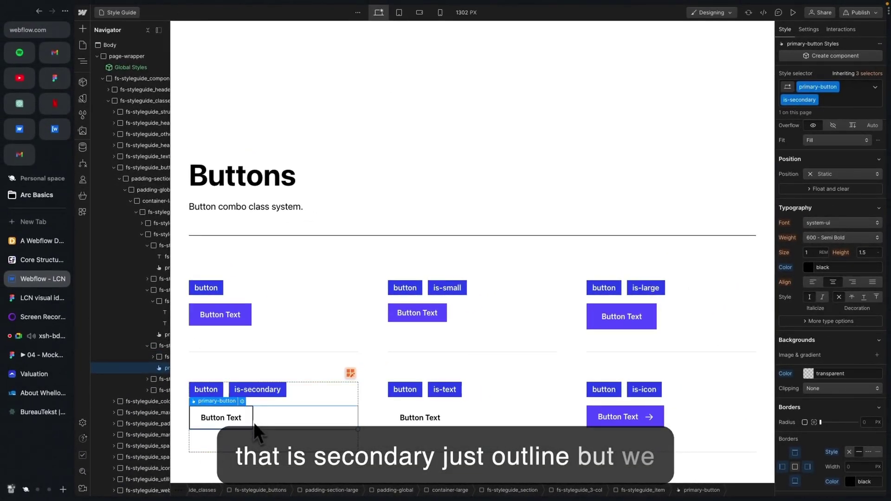
- Copy the Warm-yellow hex value from the Figma button and set the is-secondary background colour to #fcc24b
{"action": "scroll", "coordinate": [831, 443], "scroll_direction": "down", "scroll_amount": 2}
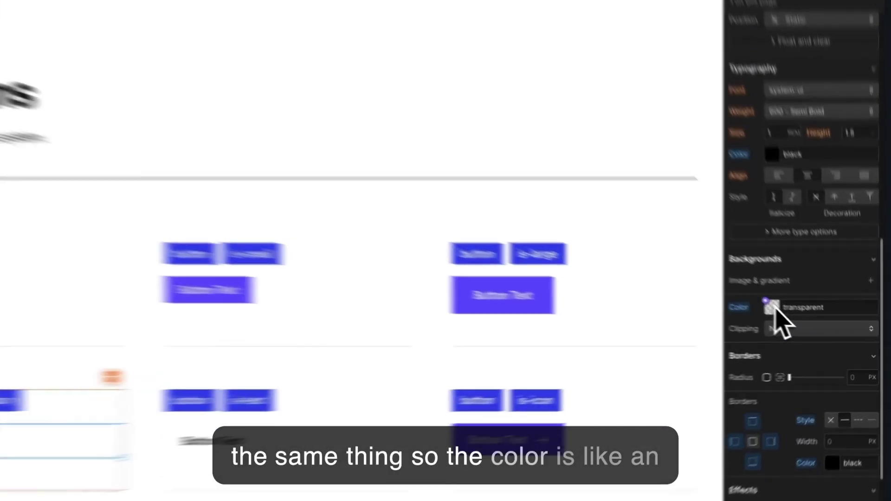
{"action": "left_click", "coordinate": [810, 324]}
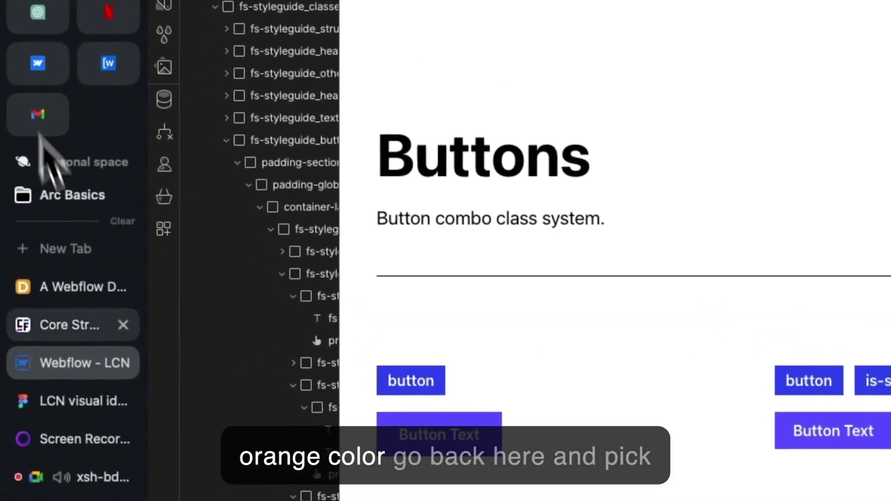
{"action": "left_click", "coordinate": [77, 396]}
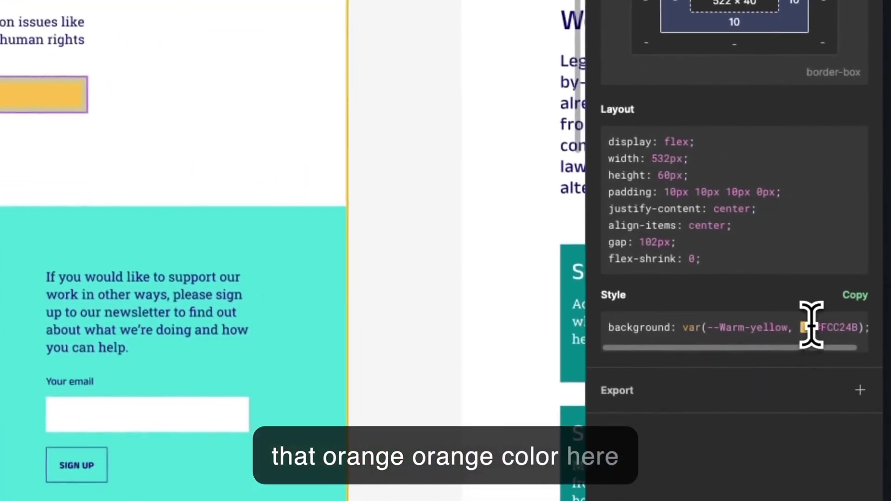
{"action": "left_click_drag", "start_coordinate": [813, 317], "coordinate": [848, 316]}
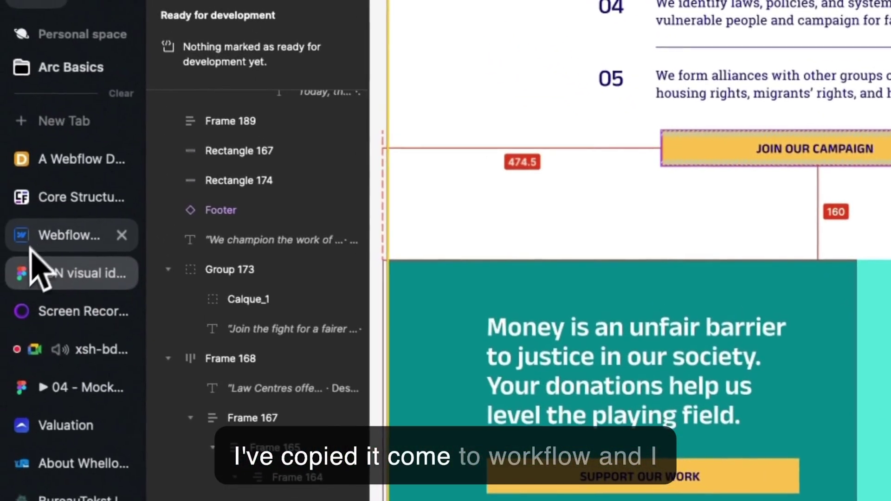
{"action": "left_click", "coordinate": [33, 239]}
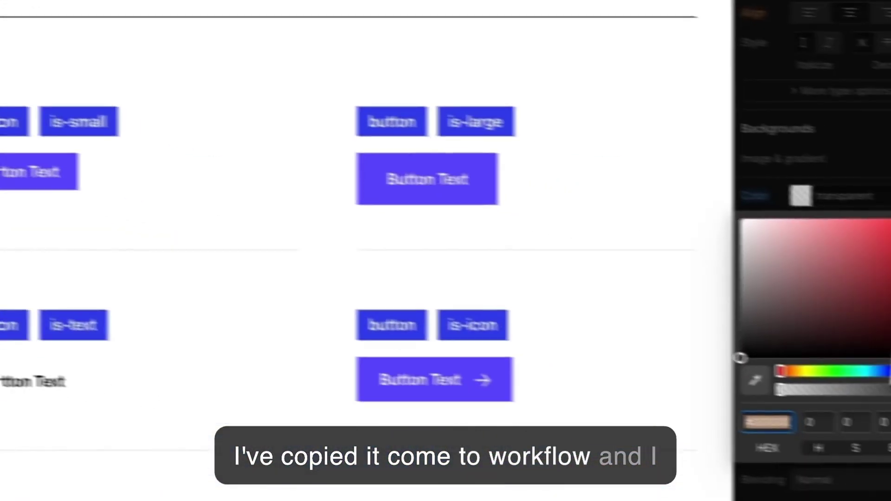
{"action": "type", "text": "#fcc24b"}
{"action": "left_click", "coordinate": [789, 198]}
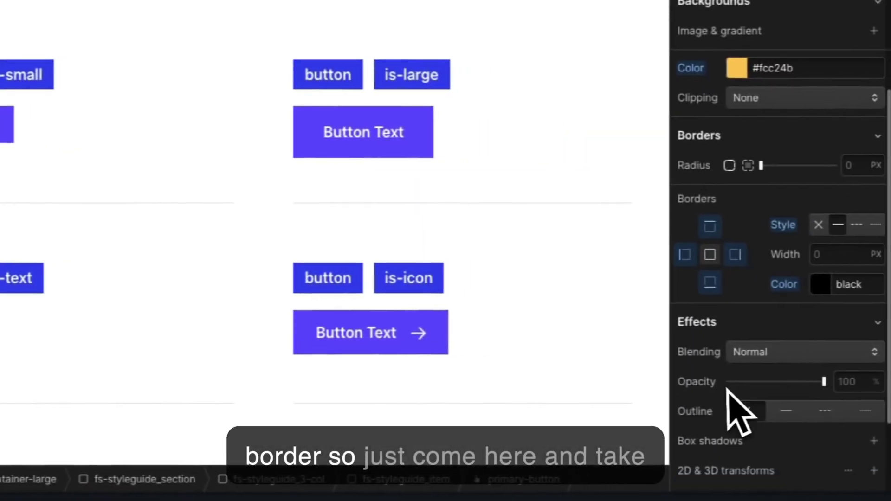
- Reset the secondary button's border style, plus the width and colour of its top border
{"action": "left_click", "coordinate": [762, 215]}
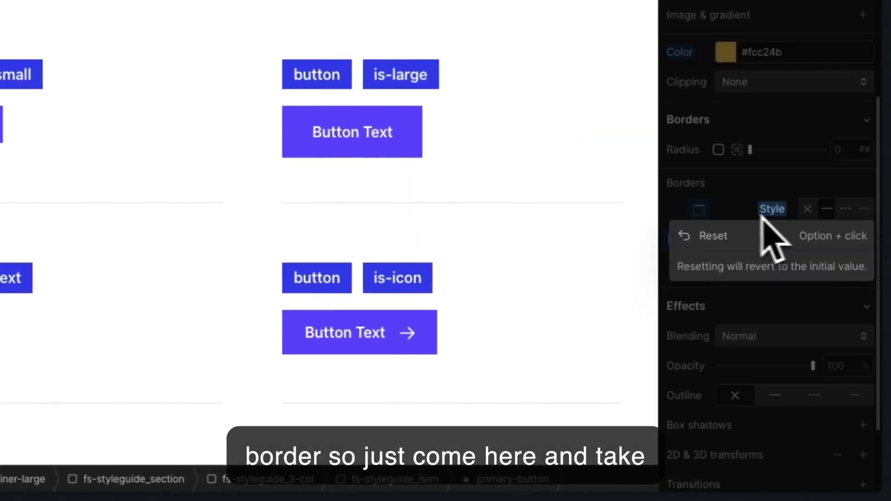
{"action": "left_click", "coordinate": [713, 236]}
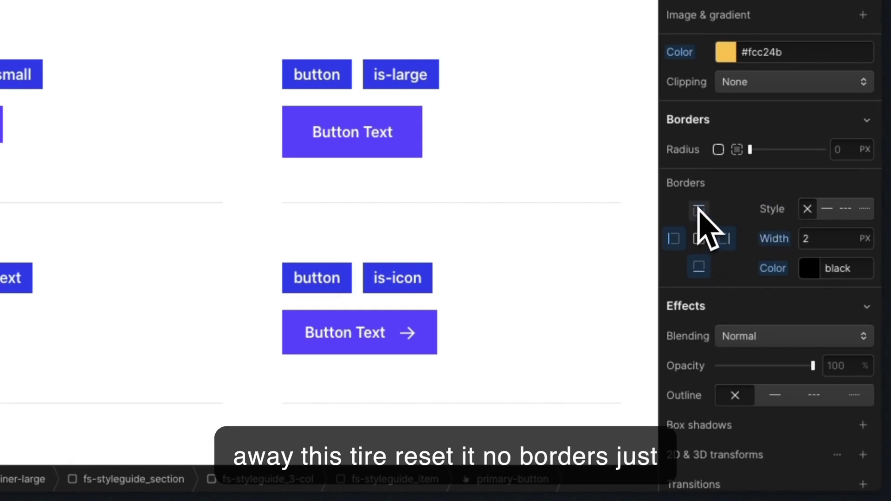
{"action": "left_click", "coordinate": [773, 238]}
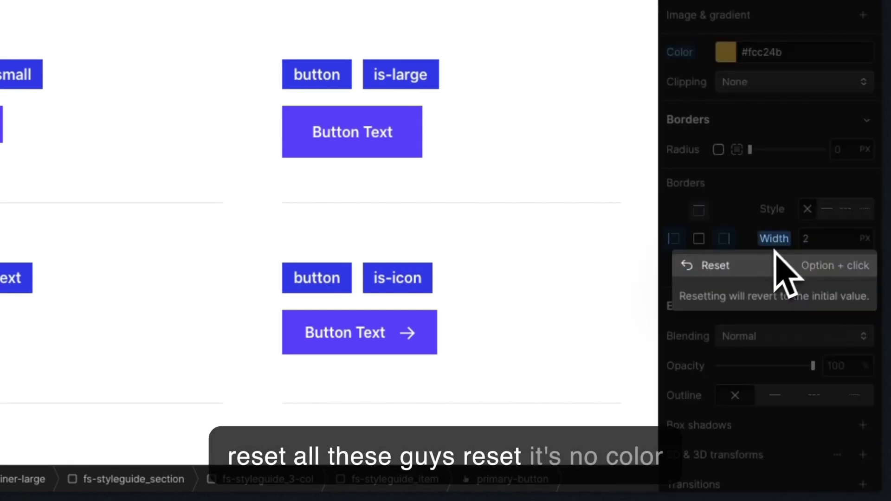
{"action": "left_click", "coordinate": [770, 262]}
{"action": "left_click", "coordinate": [771, 269]}
{"action": "left_click", "coordinate": [771, 291]}
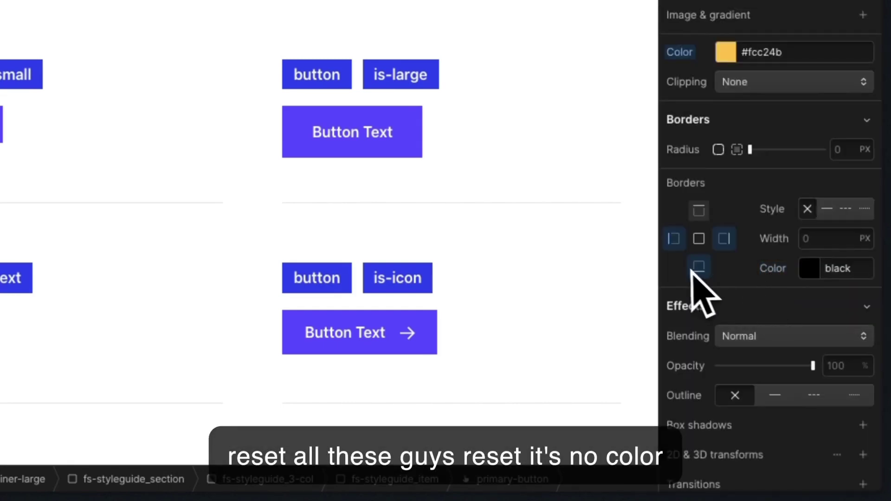
- Reset the colour and width of the secondary button's bottom border
{"action": "left_click", "coordinate": [696, 268]}
{"action": "left_click", "coordinate": [772, 270]}
{"action": "left_click", "coordinate": [772, 306]}
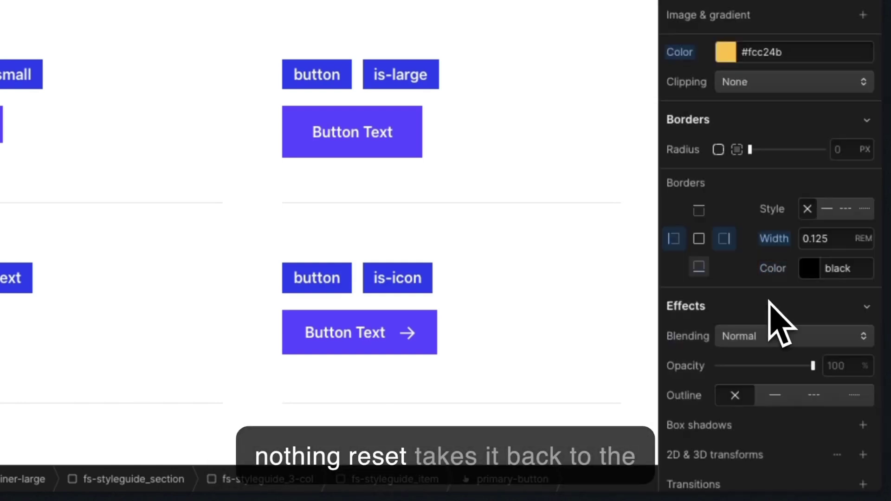
{"action": "left_click", "coordinate": [773, 238]}
{"action": "left_click", "coordinate": [759, 264]}
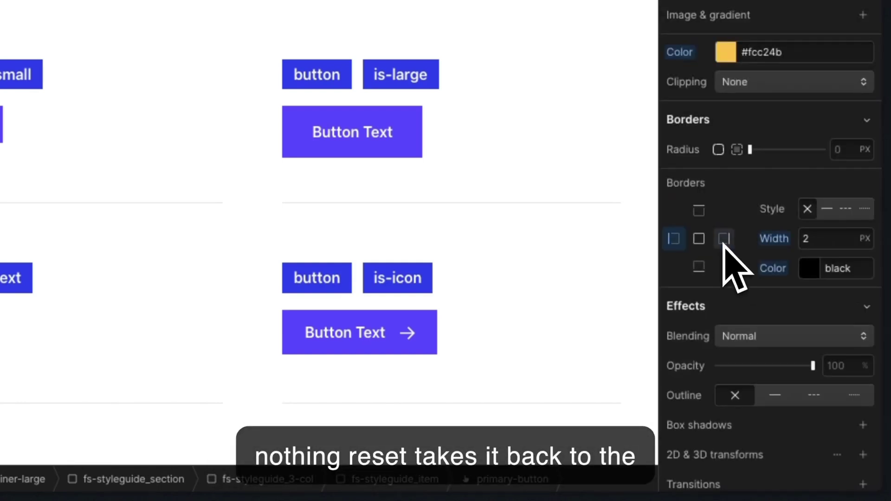
- Reset the width and colour of the secondary button's right and left borders
{"action": "left_click", "coordinate": [773, 239]}
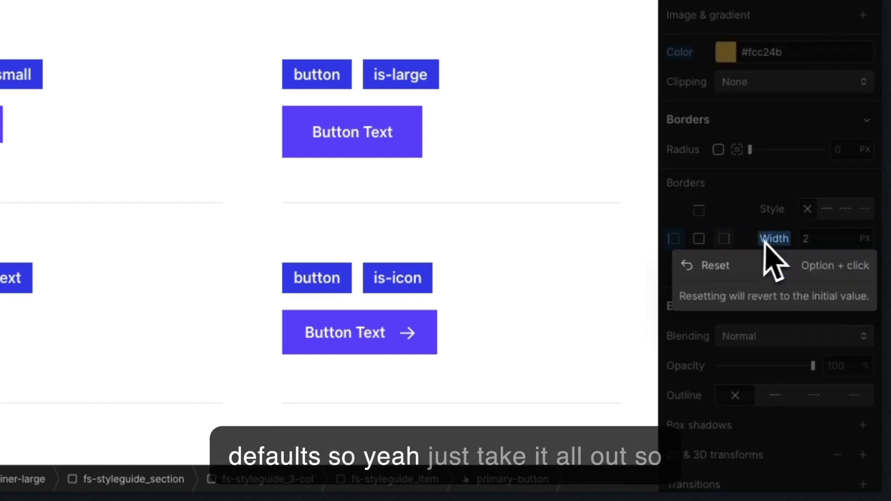
{"action": "left_click", "coordinate": [766, 267]}
{"action": "left_click", "coordinate": [773, 269]}
{"action": "left_click", "coordinate": [775, 293]}
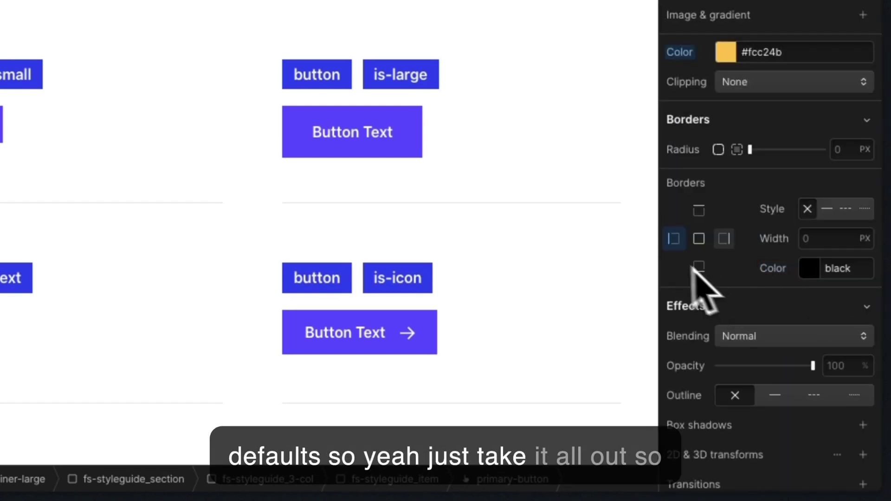
{"action": "left_click", "coordinate": [773, 242]}
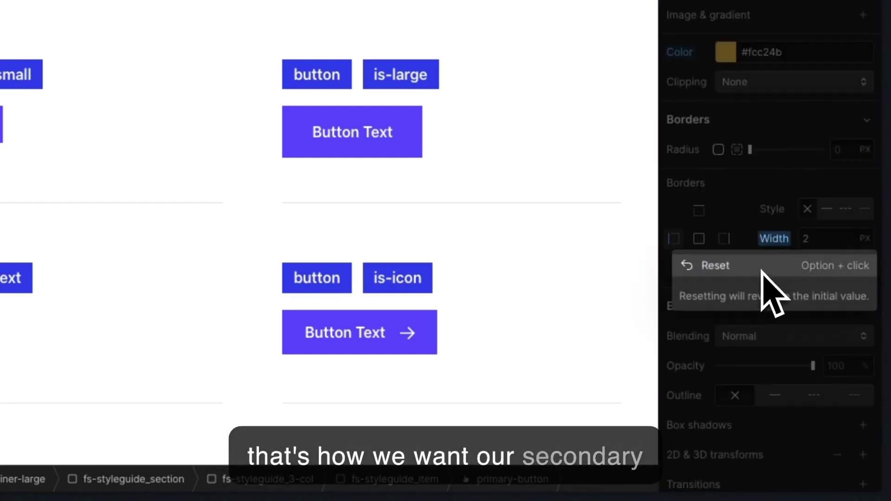
{"action": "left_click", "coordinate": [766, 267]}
{"action": "left_click", "coordinate": [774, 268]}
{"action": "left_click", "coordinate": [757, 296]}
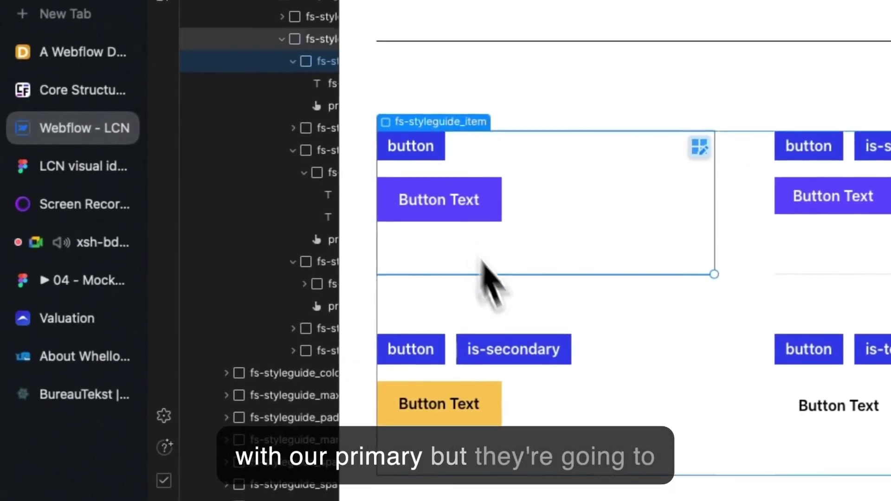
- Leave the style guide and open the Home page containing the H1 heading
{"action": "scroll", "coordinate": [484, 279], "scroll_direction": "up", "scroll_amount": 5}
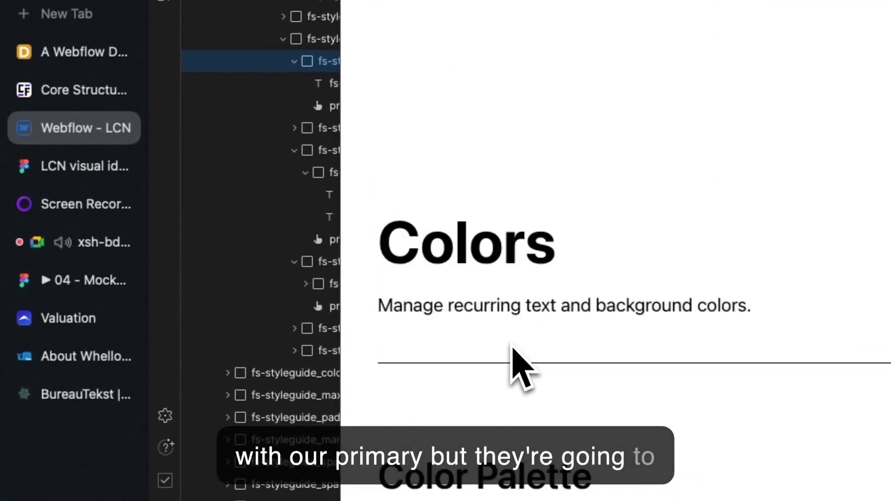
{"action": "scroll", "coordinate": [265, 392], "scroll_direction": "down", "scroll_amount": 3}
{"action": "scroll", "coordinate": [259, 397], "scroll_direction": "up", "scroll_amount": 2}
{"action": "scroll", "coordinate": [256, 388], "scroll_direction": "down", "scroll_amount": 10}
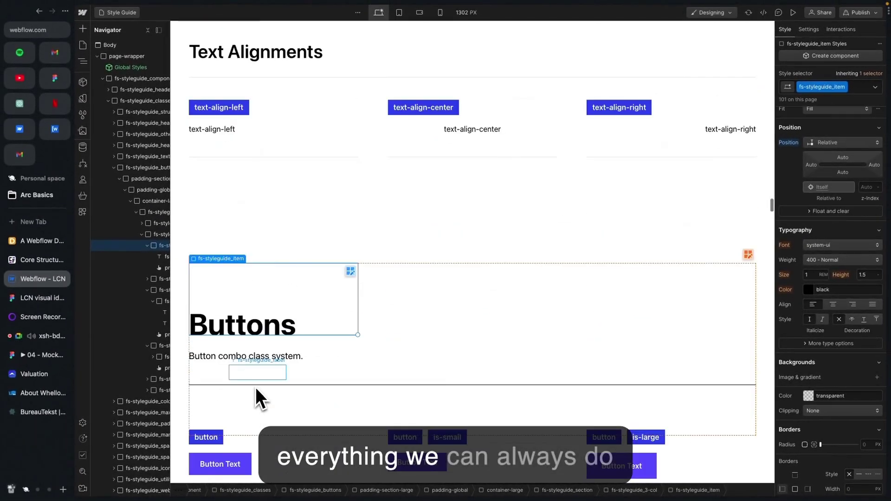
{"action": "scroll", "coordinate": [255, 388], "scroll_direction": "up", "scroll_amount": 15}
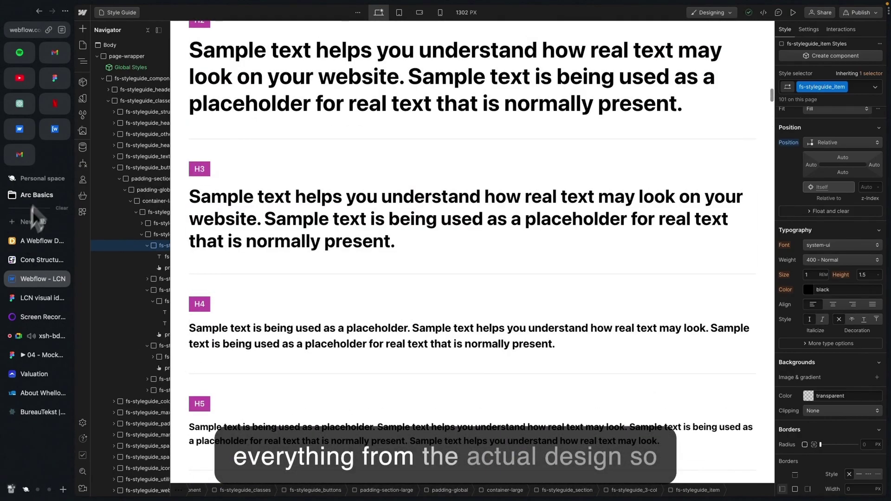
{"action": "left_click", "coordinate": [83, 45]}
{"action": "left_click", "coordinate": [122, 76]}
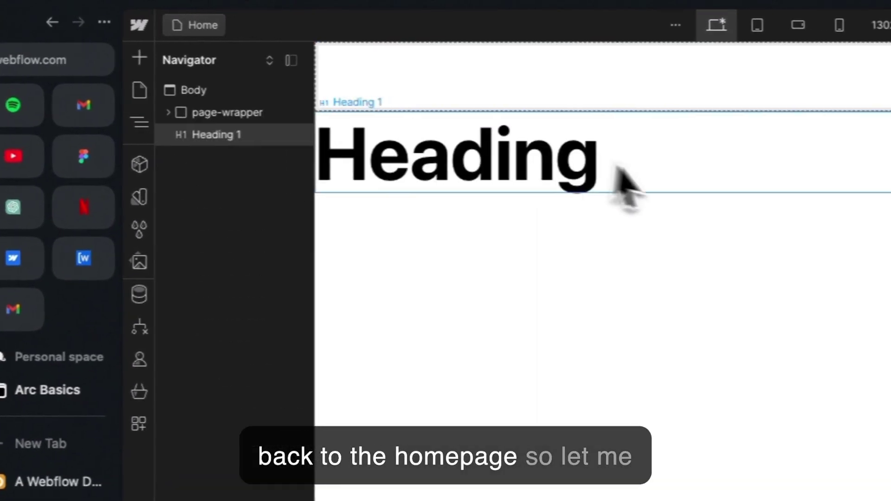
- Delete the H1 heading from the Home page and add a div block inside main-wrapper
{"action": "left_click", "coordinate": [516, 176]}
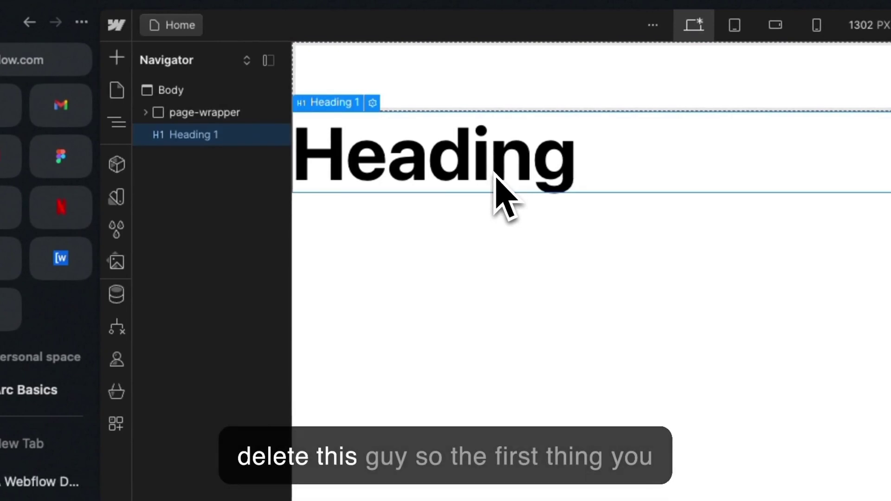
{"action": "key", "text": "Delete"}
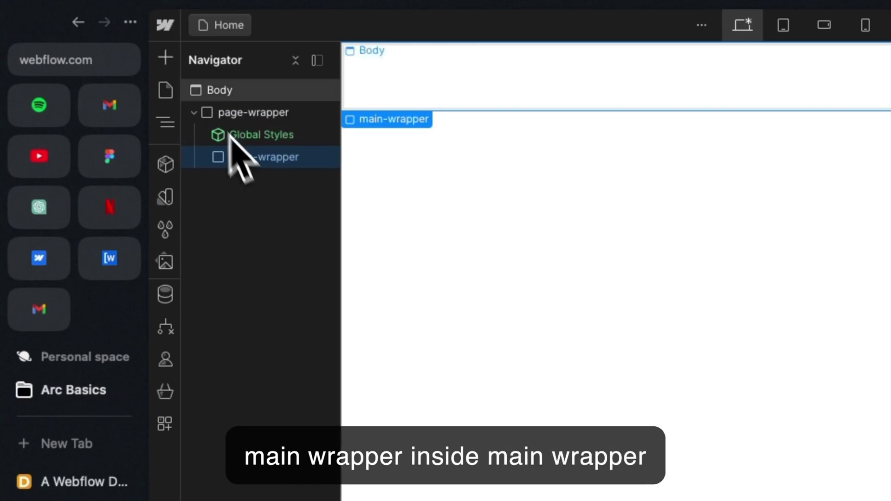
{"action": "key", "text": "super+e"}
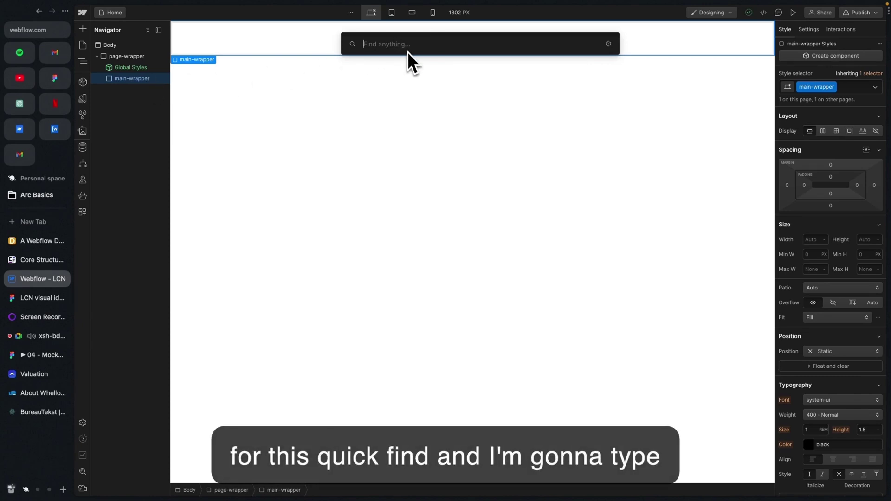
{"action": "type", "text": "div"}
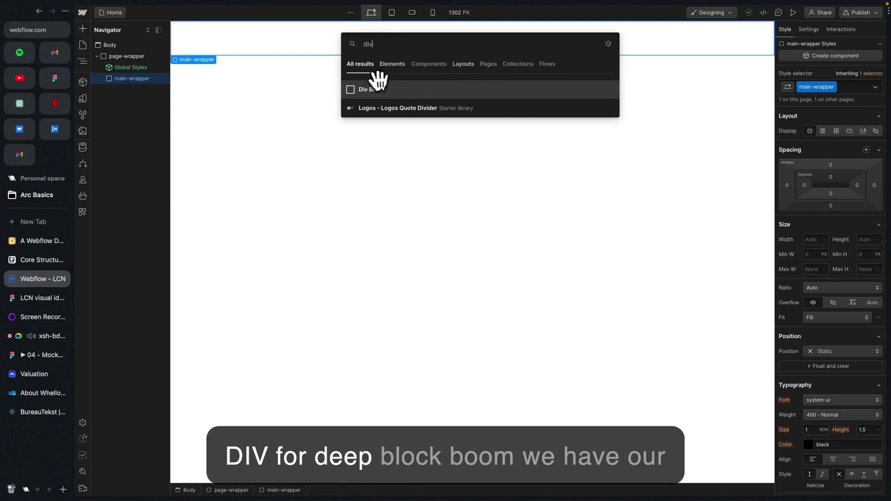
{"action": "left_click", "coordinate": [377, 87]}
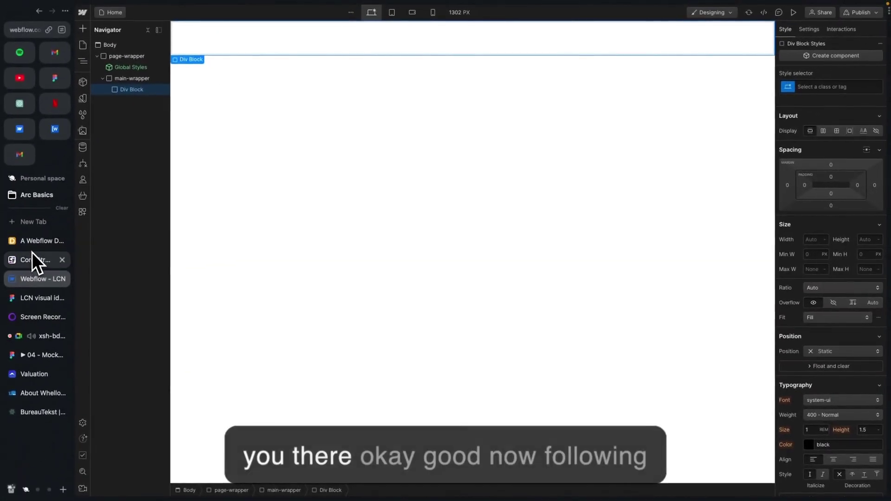
- Check the section naming convention in the Client-First docs, then give the new div block in Webflow the class section_hero
{"action": "left_click", "coordinate": [42, 260]}
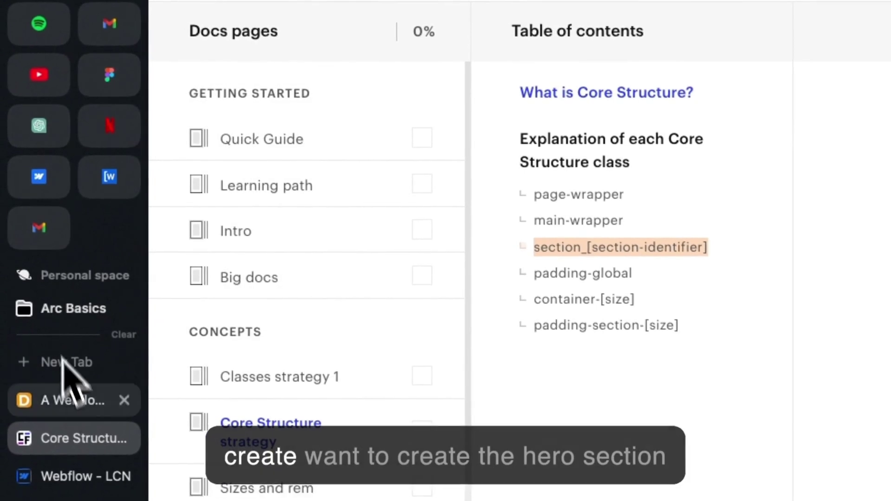
{"action": "left_click", "coordinate": [76, 441]}
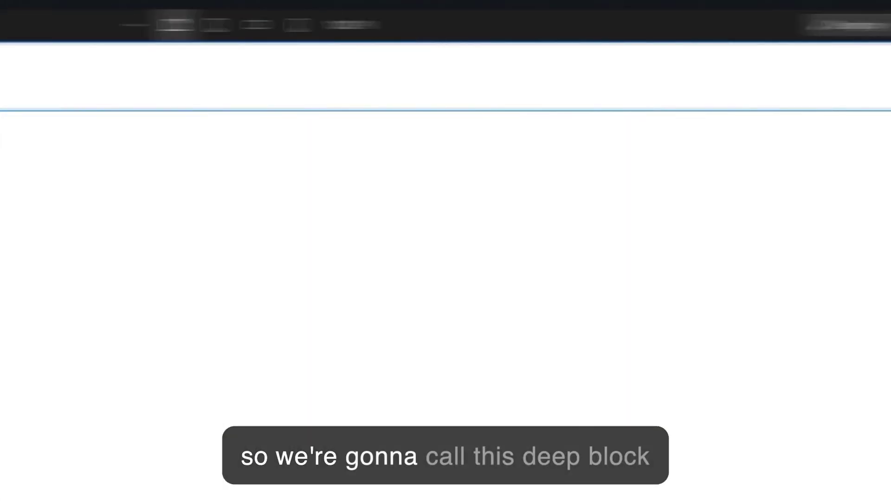
{"action": "left_click", "coordinate": [766, 175]}
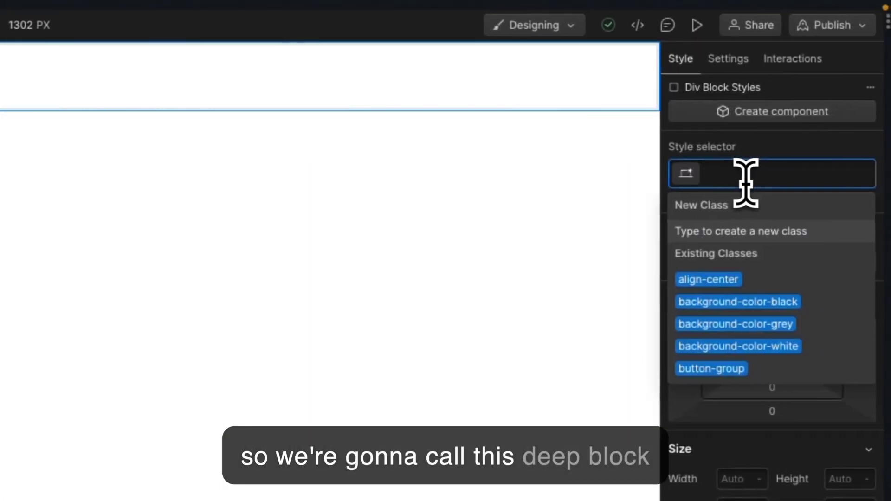
{"action": "type", "text": "section"}
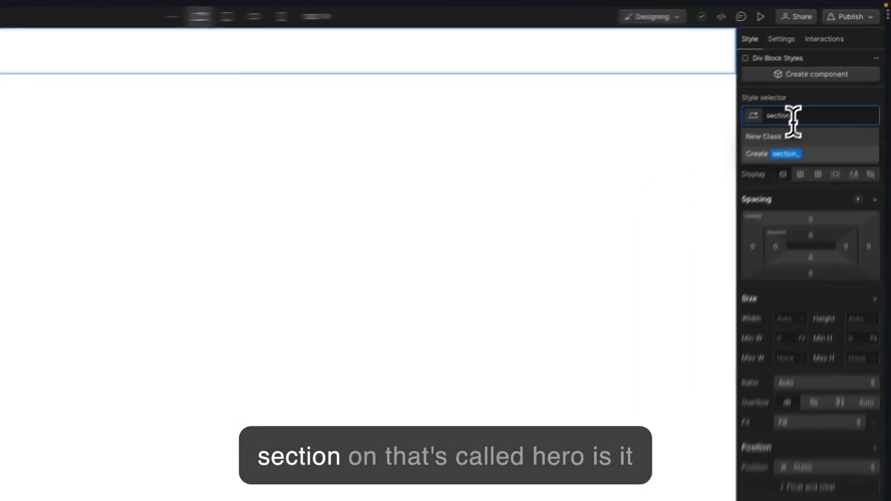
{"action": "type", "text": "_hero"}
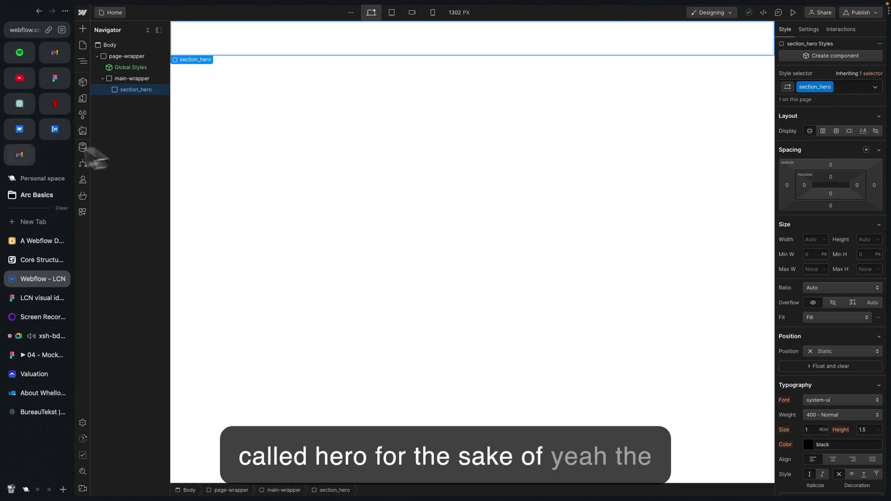
- Look through the section_[section-identifier] guidance, styling notes and use cases on the Client-First Core Structure strategy page
{"action": "left_click", "coordinate": [40, 260]}
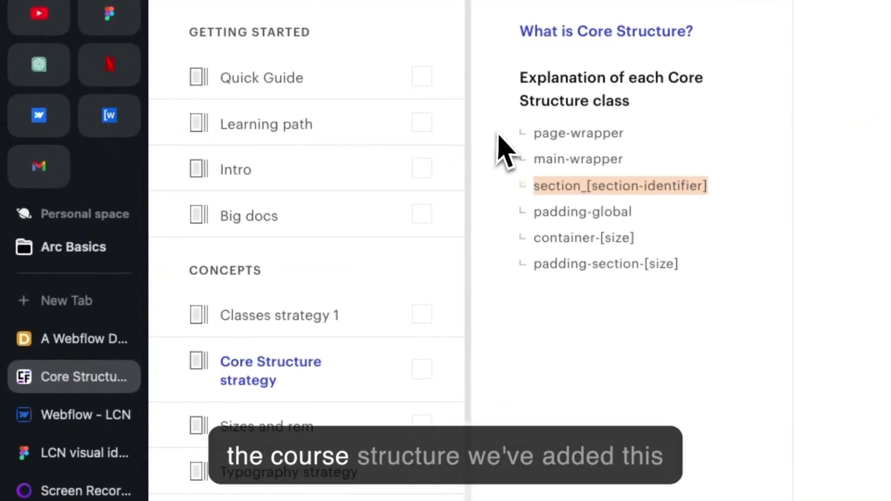
{"action": "left_click_drag", "start_coordinate": [234, 149], "coordinate": [261, 203]}
{"action": "left_click", "coordinate": [366, 163]}
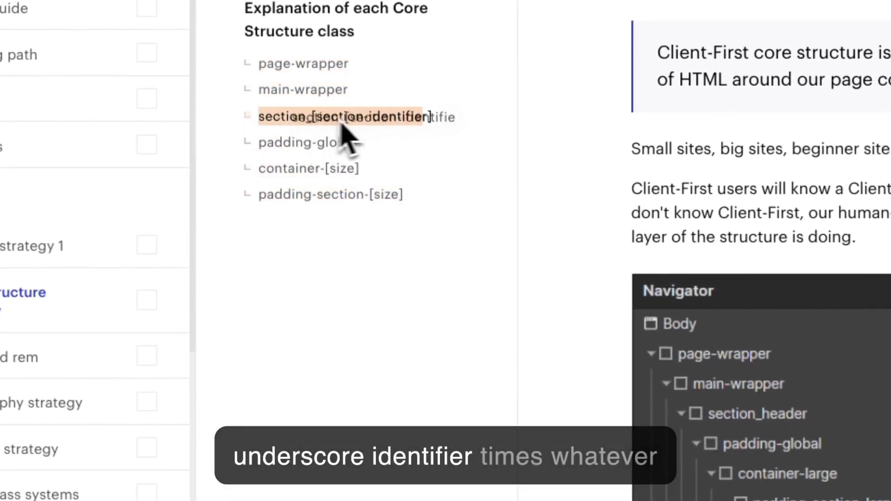
{"action": "scroll", "coordinate": [455, 139], "scroll_direction": "down", "scroll_amount": 10}
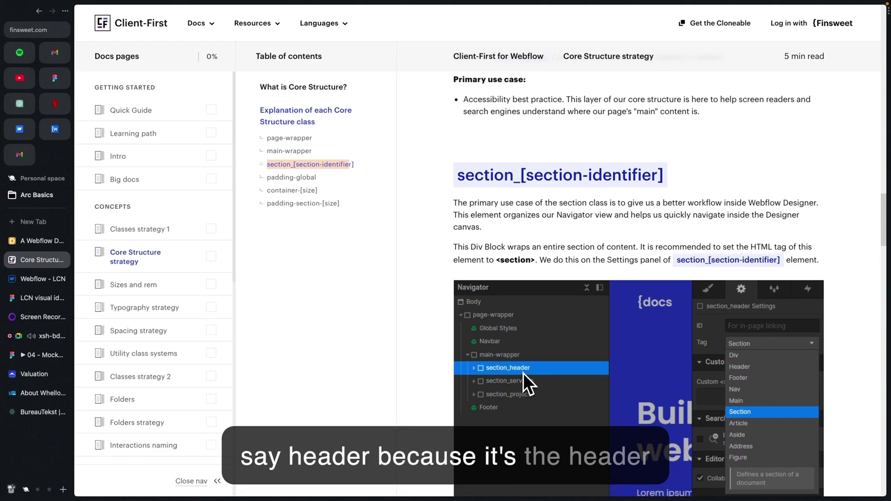
{"action": "scroll", "coordinate": [523, 373], "scroll_direction": "down", "scroll_amount": 3}
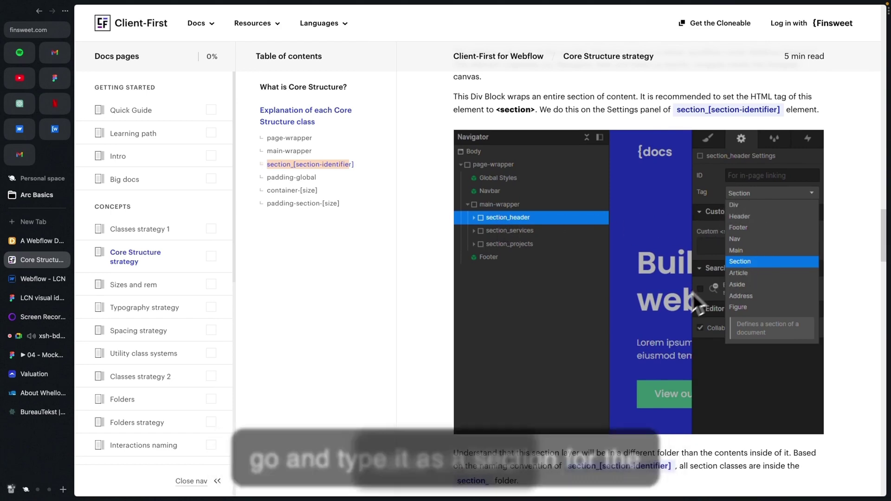
{"action": "scroll", "coordinate": [676, 304], "scroll_direction": "down", "scroll_amount": 2}
{"action": "scroll", "coordinate": [675, 304], "scroll_direction": "down", "scroll_amount": 5}
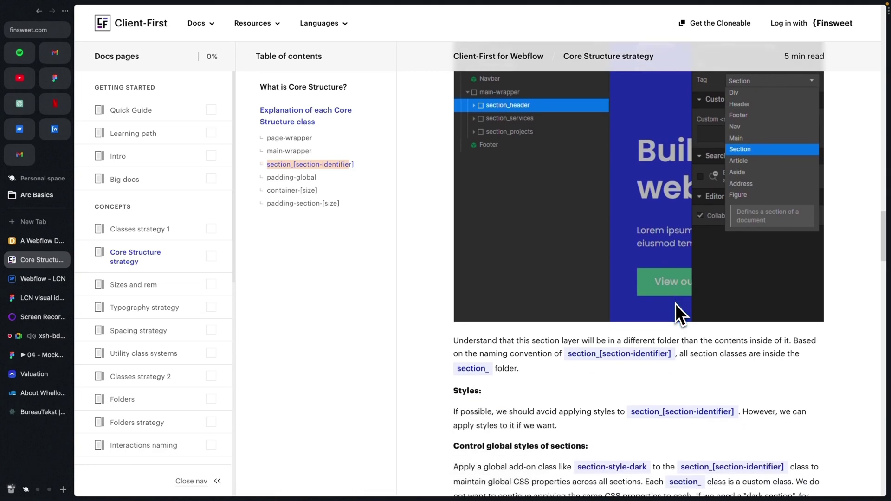
{"action": "scroll", "coordinate": [676, 304], "scroll_direction": "down", "scroll_amount": 7}
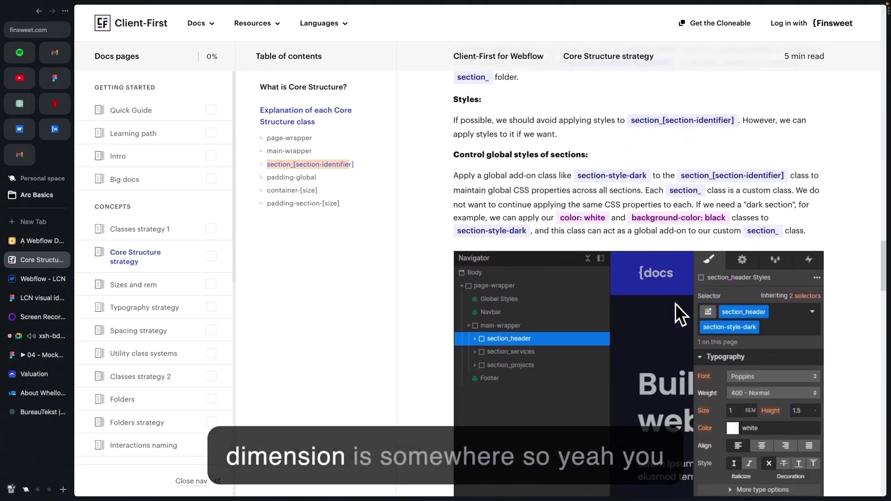
{"action": "scroll", "coordinate": [675, 304], "scroll_direction": "up", "scroll_amount": 3}
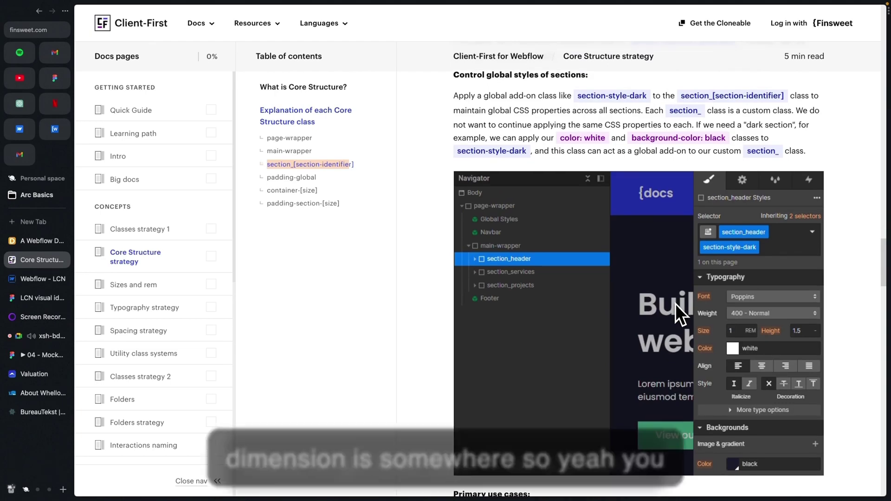
{"action": "scroll", "coordinate": [676, 303], "scroll_direction": "down", "scroll_amount": 8}
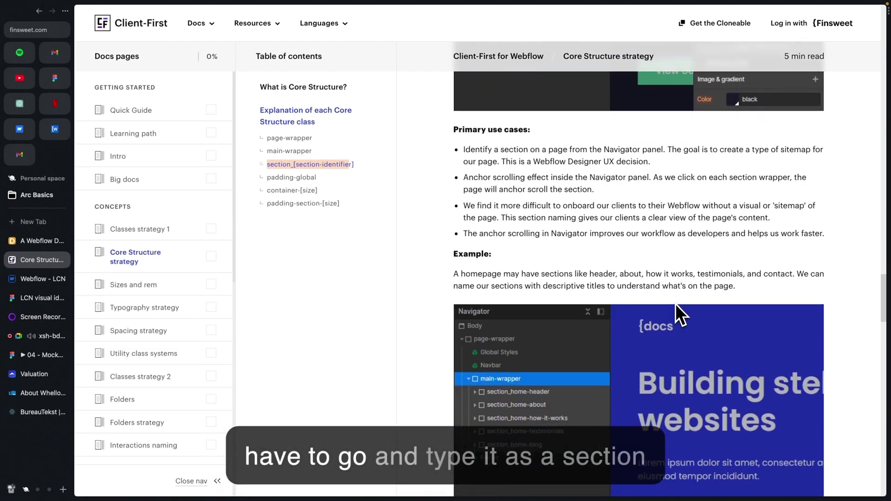
{"action": "scroll", "coordinate": [675, 303], "scroll_direction": "up", "scroll_amount": 5}
{"action": "scroll", "coordinate": [675, 303], "scroll_direction": "down", "scroll_amount": 9}
{"action": "scroll", "coordinate": [675, 304], "scroll_direction": "down", "scroll_amount": 3}
{"action": "scroll", "coordinate": [675, 304], "scroll_direction": "up", "scroll_amount": 18}
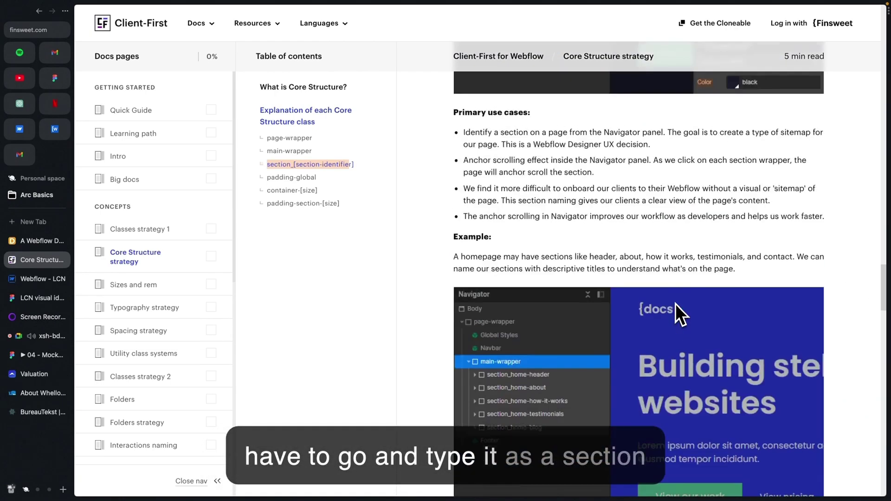
{"action": "scroll", "coordinate": [676, 304], "scroll_direction": "up", "scroll_amount": 10}
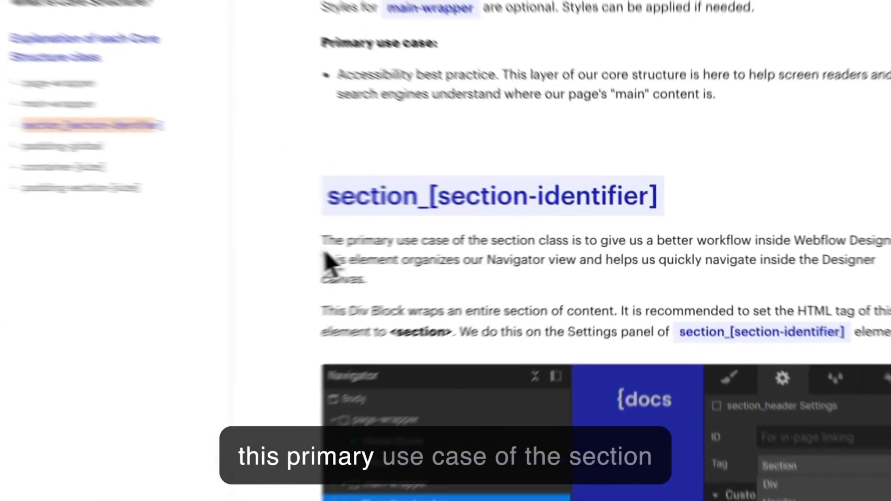
- Read the paragraphs on the section class's primary use case and the recommended HTML tag for its div block
{"action": "left_click_drag", "start_coordinate": [454, 237], "coordinate": [587, 235]}
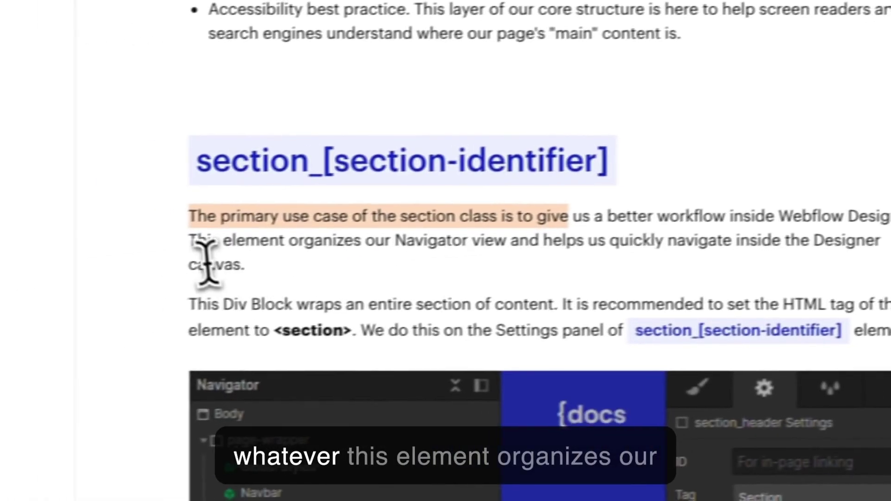
{"action": "left_click_drag", "start_coordinate": [189, 240], "coordinate": [432, 240]}
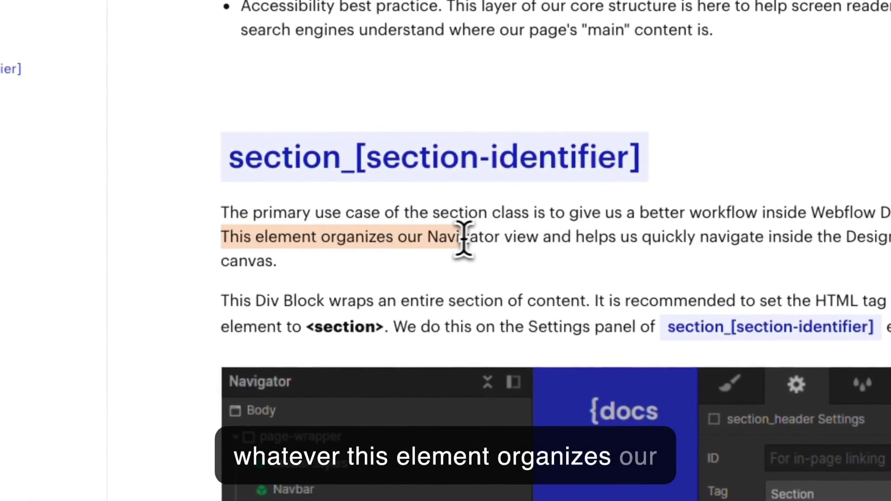
{"action": "left_click_drag", "start_coordinate": [655, 236], "coordinate": [877, 290]}
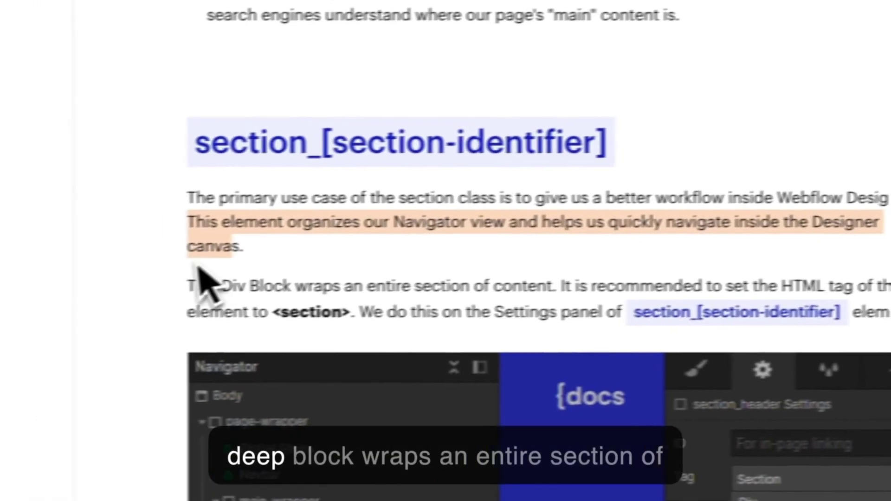
{"action": "left_click", "coordinate": [221, 300]}
{"action": "left_click_drag", "start_coordinate": [230, 282], "coordinate": [445, 278]}
{"action": "left_click", "coordinate": [445, 279]}
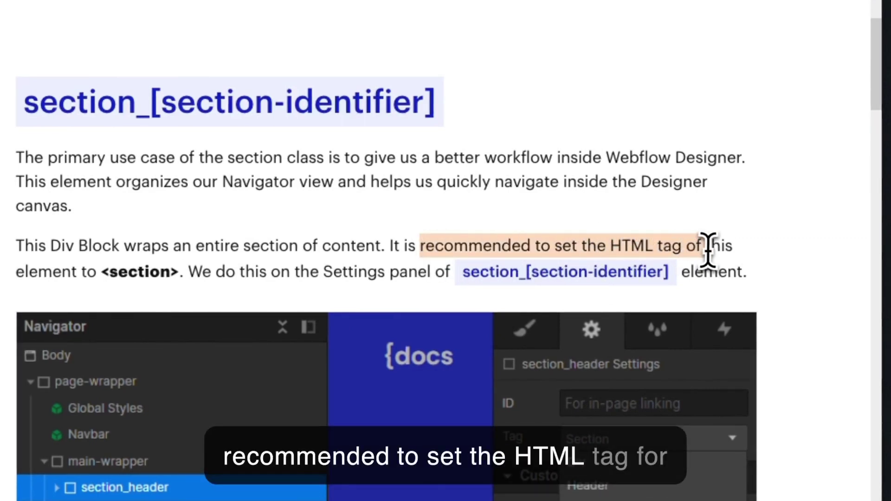
{"action": "left_click_drag", "start_coordinate": [709, 250], "coordinate": [168, 270]}
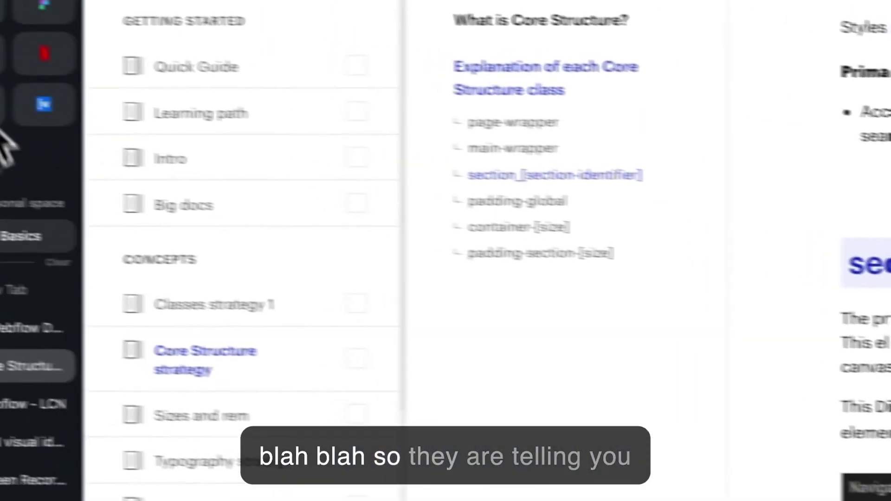
- Return to Webflow and set the HTML tag of section_hero to Section, ending back on its style properties
{"action": "left_click", "coordinate": [57, 415]}
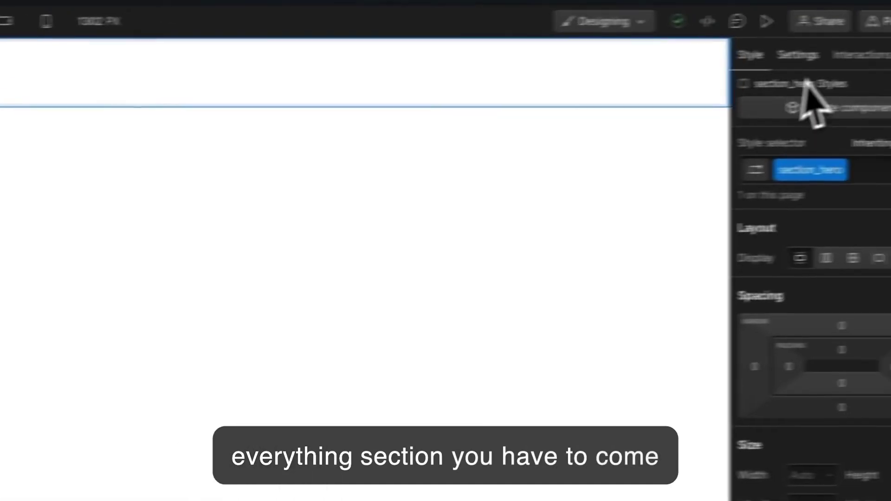
{"action": "left_click", "coordinate": [727, 59]}
{"action": "left_click", "coordinate": [747, 182]}
{"action": "left_click", "coordinate": [750, 185]}
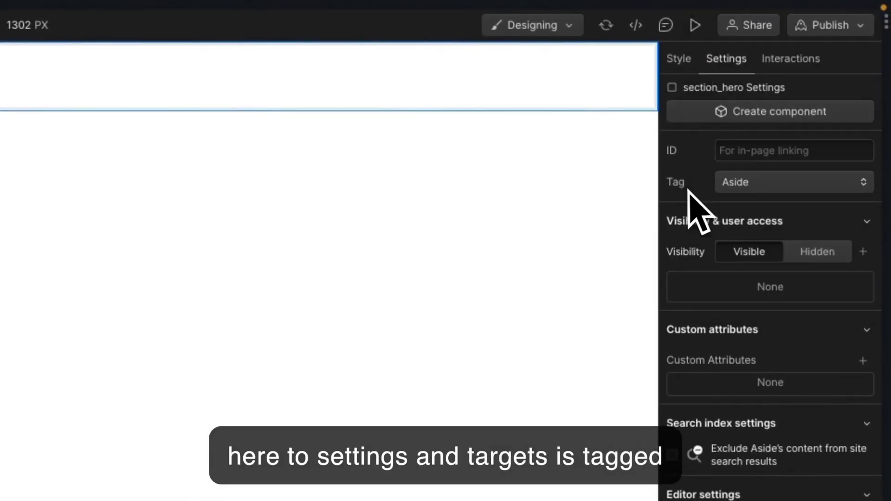
{"action": "left_click", "coordinate": [725, 185]}
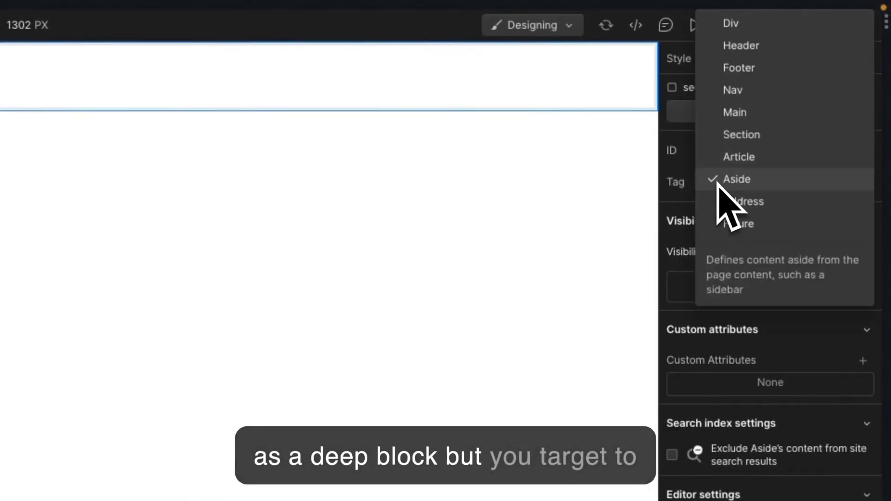
{"action": "left_click", "coordinate": [737, 134]}
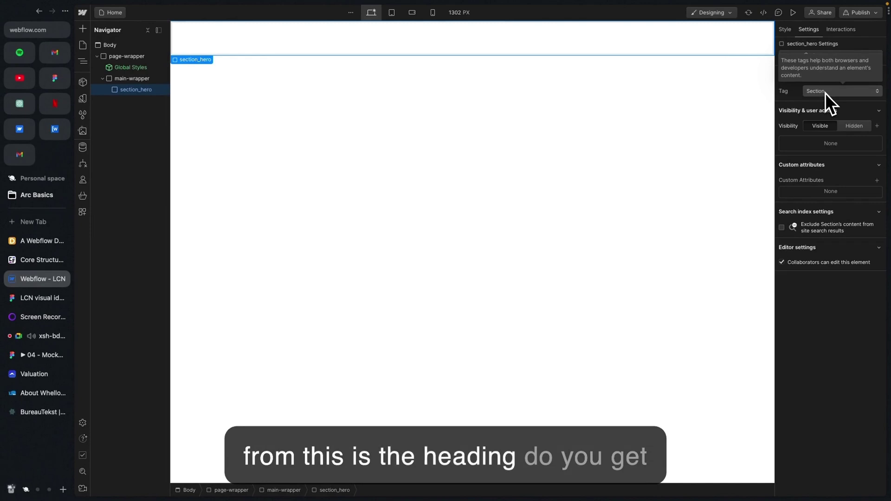
{"action": "left_click", "coordinate": [790, 31]}
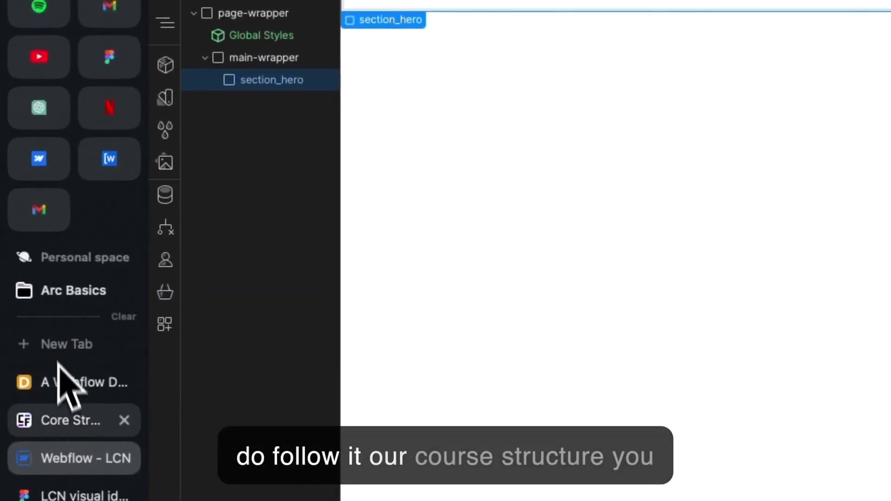
- Check the padding-global layer in the Client-First docs, then add a div block inside section_hero in Webflow
{"action": "left_click", "coordinate": [27, 423]}
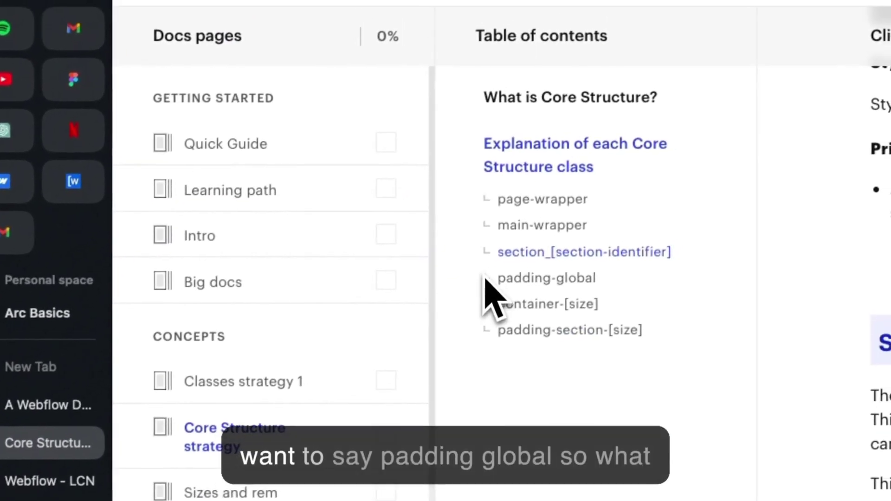
{"action": "left_click_drag", "start_coordinate": [484, 278], "coordinate": [625, 286]}
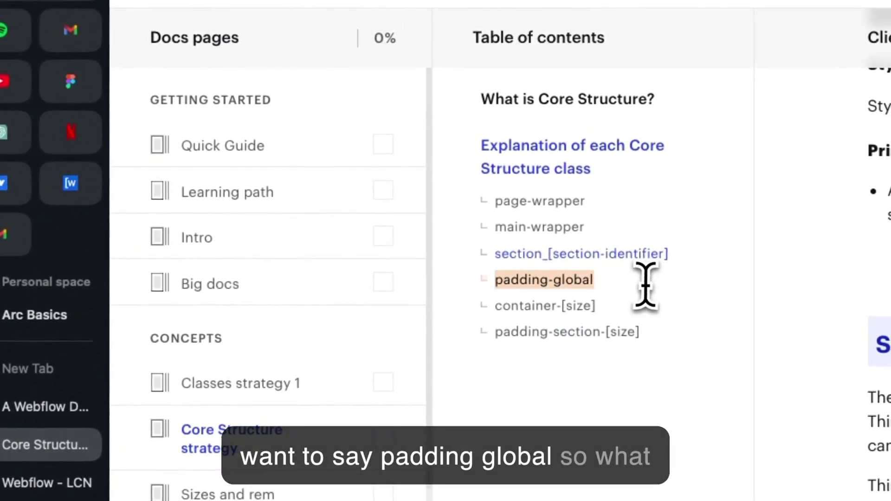
{"action": "left_click", "coordinate": [45, 483]}
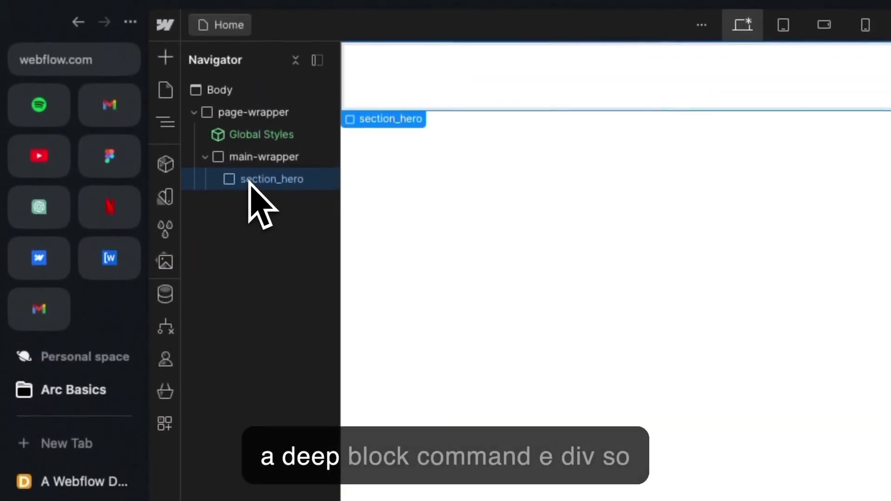
{"action": "key", "text": "super+e"}
{"action": "type", "text": "div"}
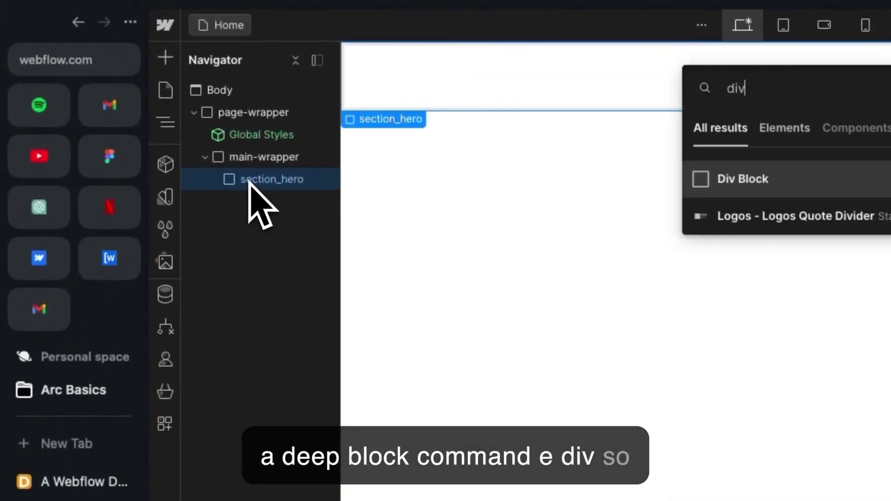
{"action": "key", "text": "Return"}
{"action": "left_click", "coordinate": [254, 180]}
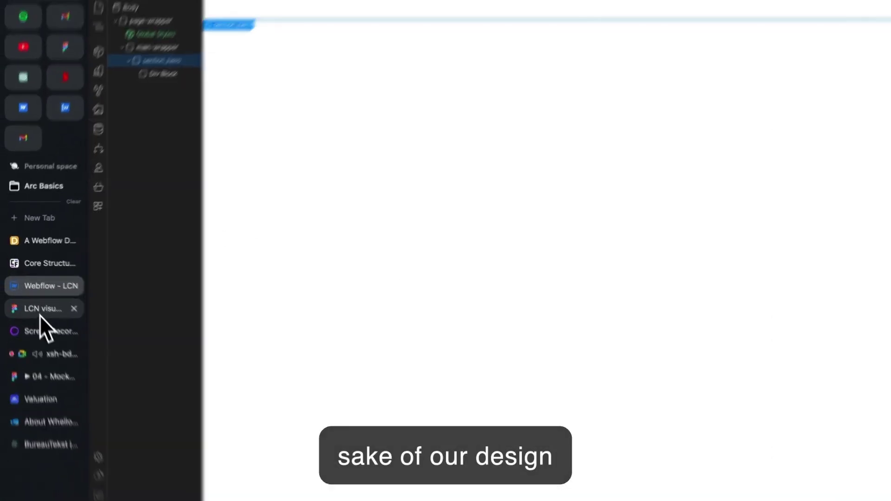
- Switch to the Figma design and examine how much of the viewport the Home mock-up's hero section takes up
{"action": "left_click", "coordinate": [40, 299]}
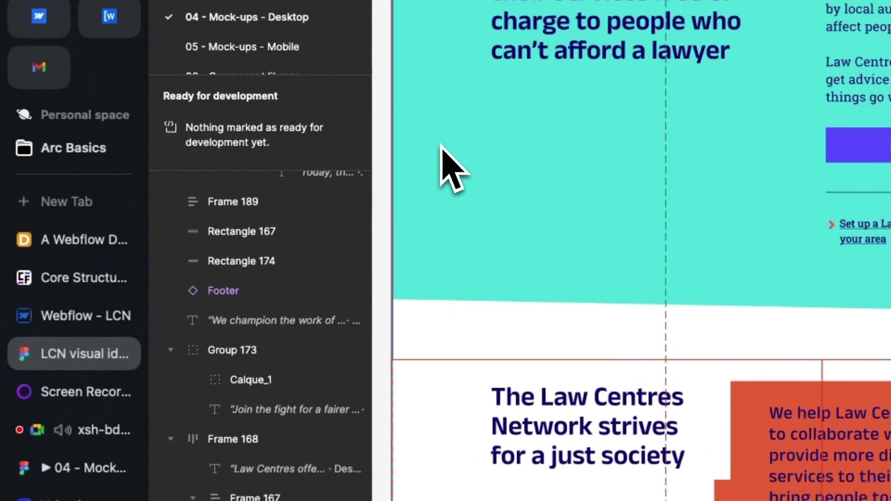
{"action": "scroll", "coordinate": [441, 144], "scroll_direction": "up", "scroll_amount": 5}
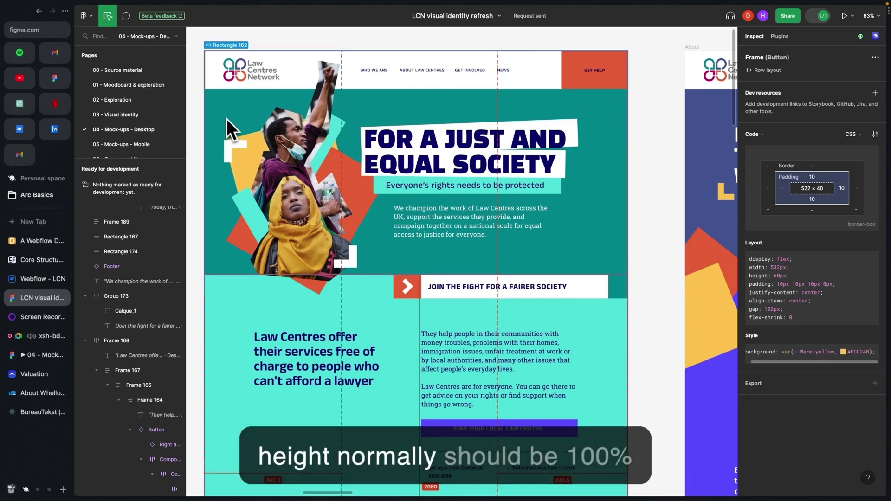
{"action": "scroll", "coordinate": [252, 148], "scroll_direction": "down", "scroll_amount": 5}
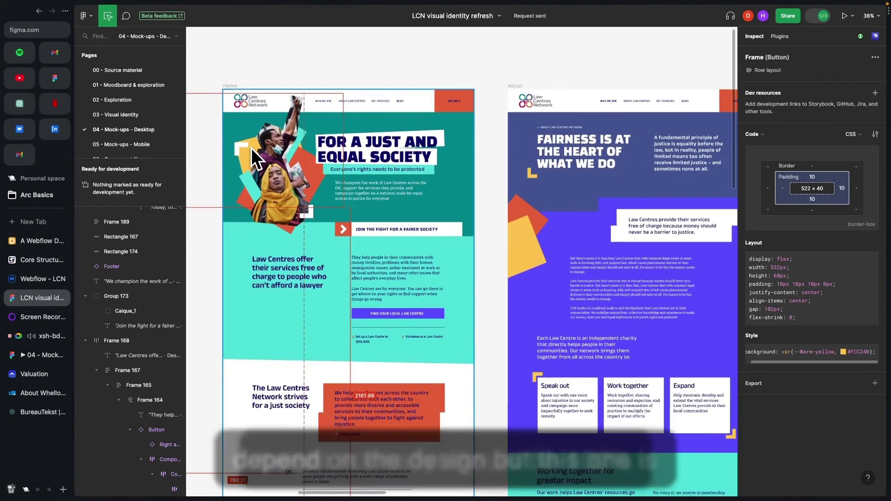
{"action": "scroll", "coordinate": [251, 149], "scroll_direction": "down", "scroll_amount": 2}
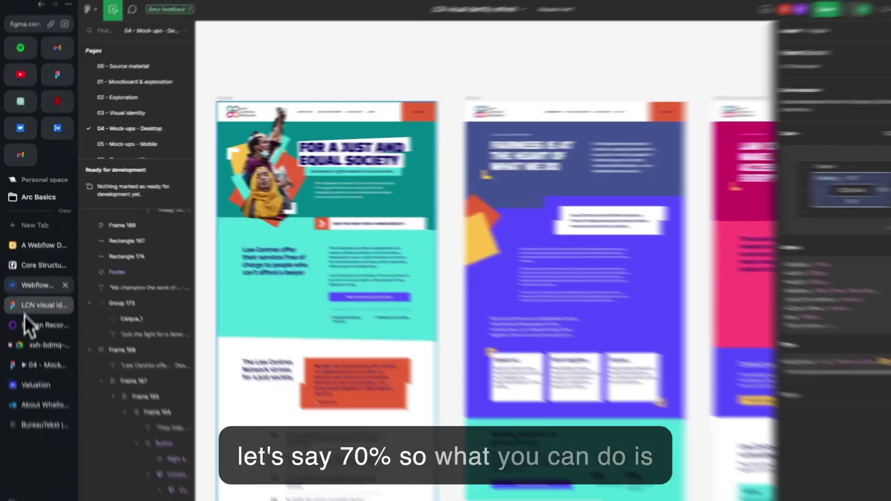
- Return to Webflow, try a minimum height of 70 VH on section_hero, and change it to 100 VH
{"action": "left_click", "coordinate": [33, 281]}
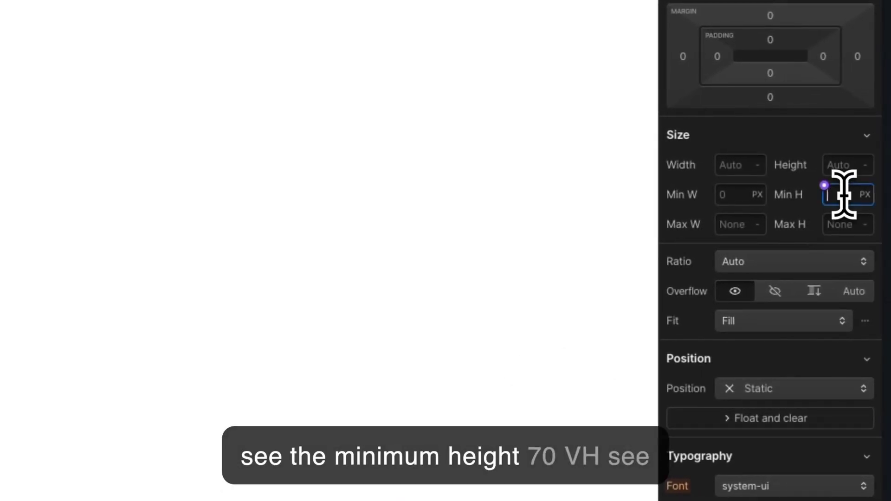
{"action": "key", "text": "Return"}
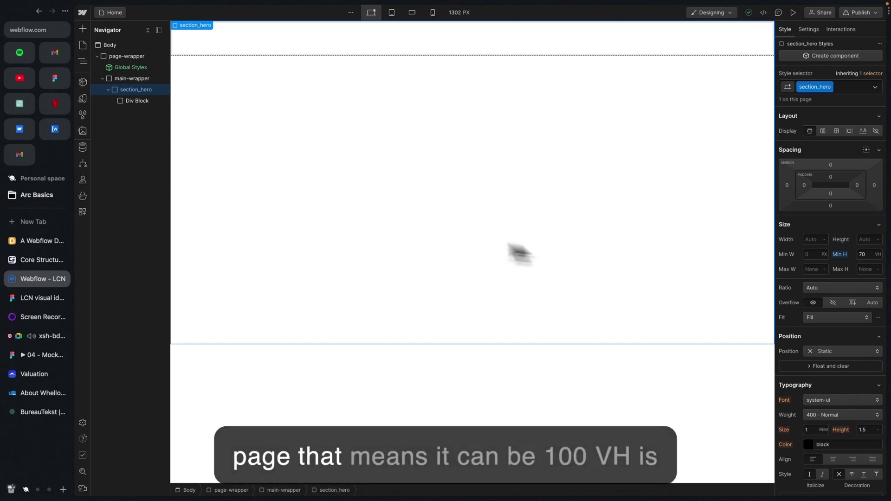
{"action": "left_click", "coordinate": [863, 255]}
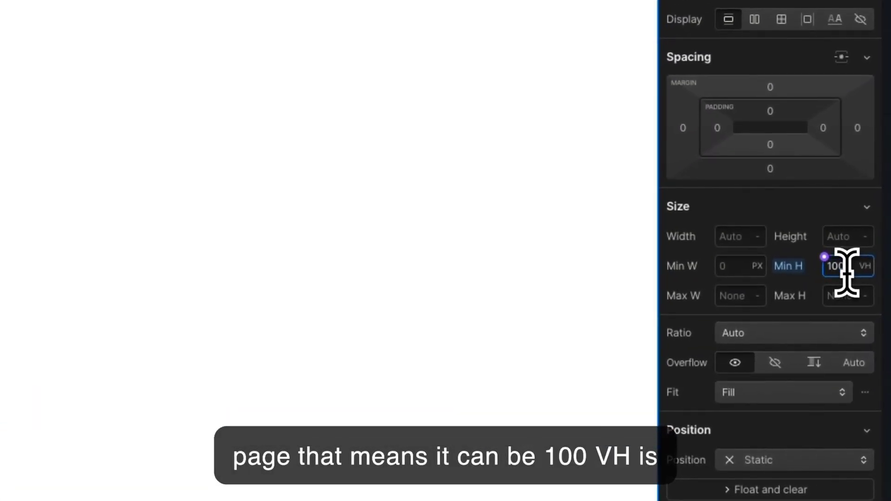
{"action": "type", "text": "100"}
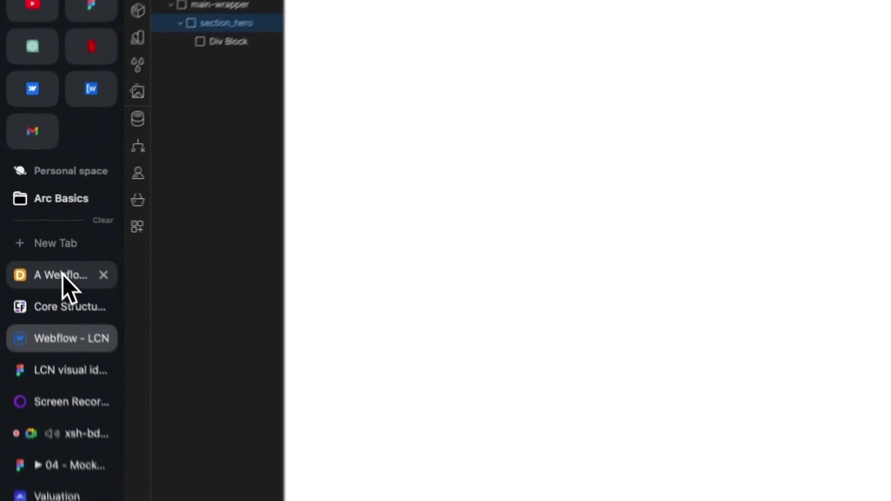
- Compare the hero heights on the Webflow developer portfolio and the Raise valuations page
{"action": "left_click", "coordinate": [17, 245]}
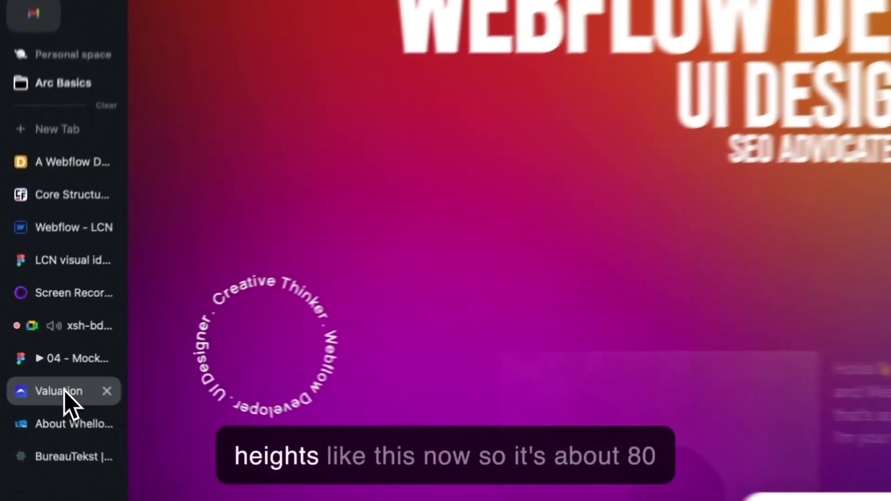
{"action": "left_click", "coordinate": [37, 374]}
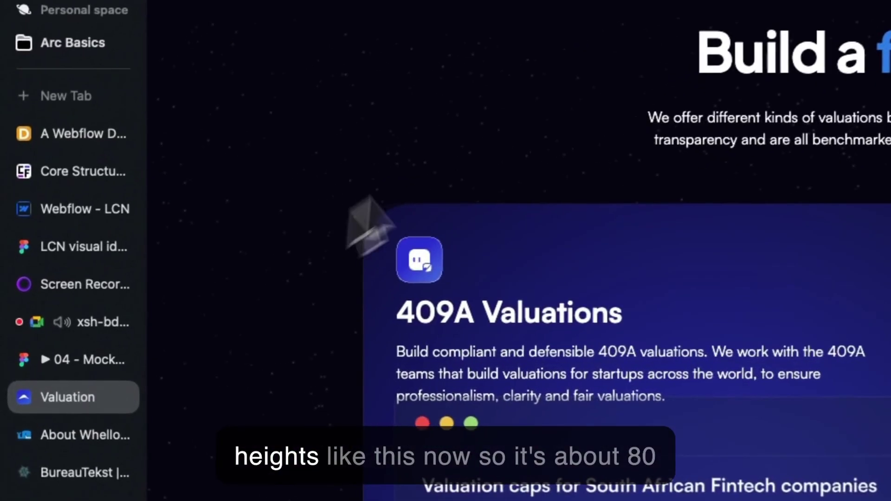
{"action": "scroll", "coordinate": [502, 114], "scroll_direction": "down", "scroll_amount": 1}
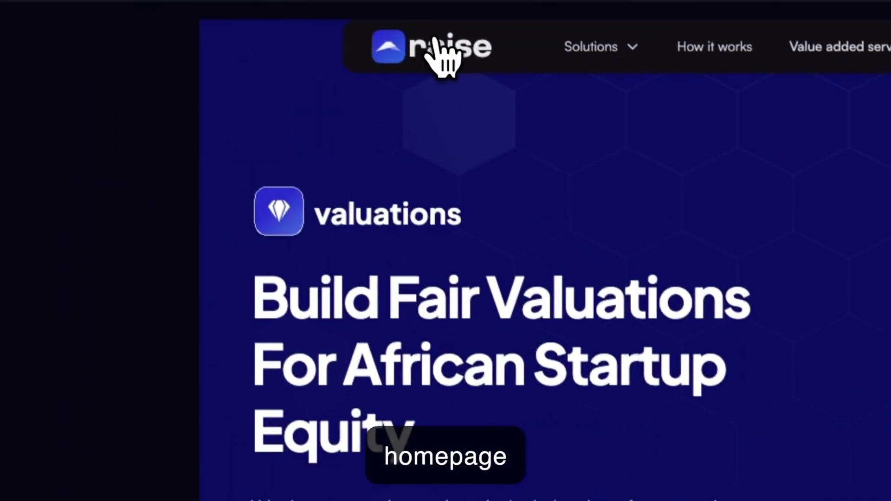
- Open the Raise homepage and examine whether its hero section follows a defined viewport height
{"action": "left_click", "coordinate": [439, 49]}
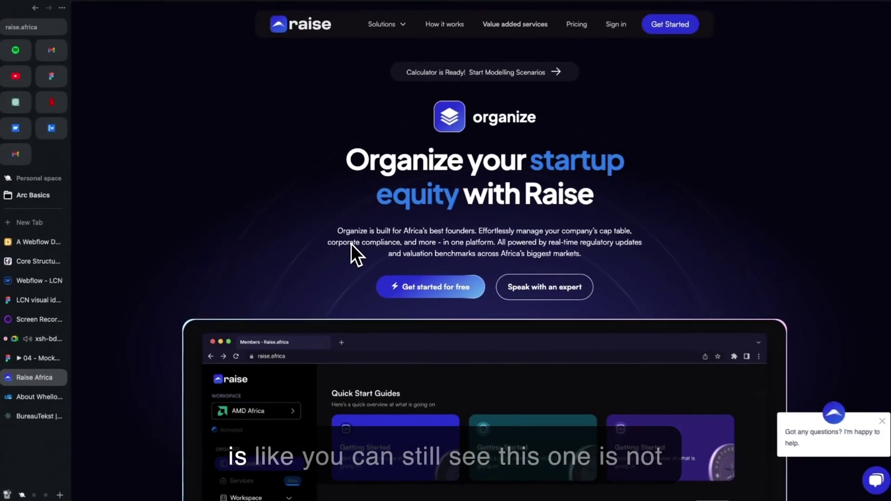
{"action": "scroll", "coordinate": [348, 234], "scroll_direction": "down", "scroll_amount": 3}
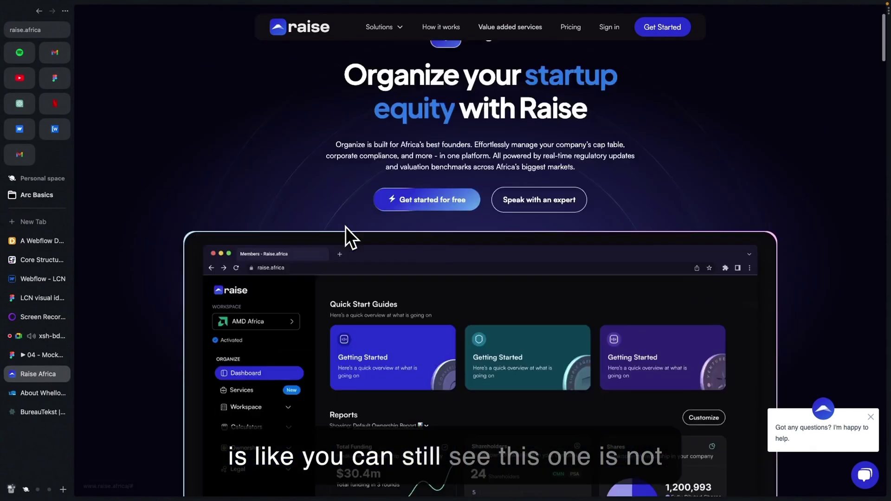
{"action": "scroll", "coordinate": [345, 227], "scroll_direction": "up", "scroll_amount": 3}
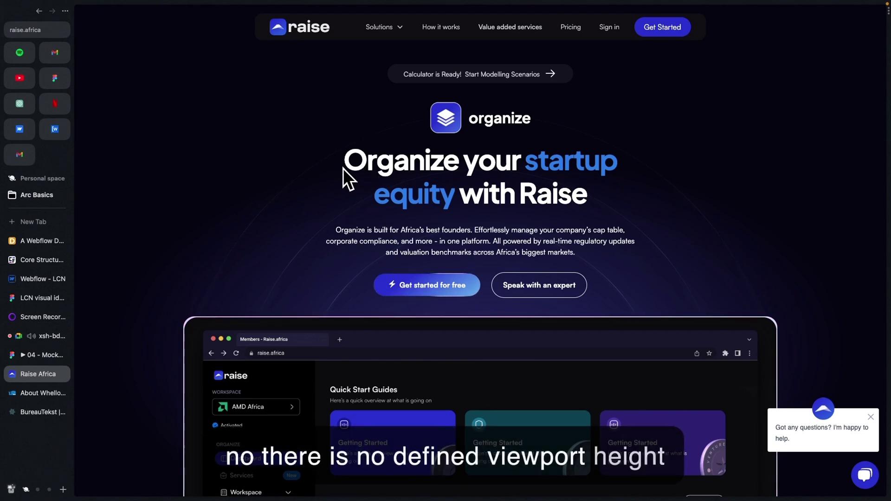
{"action": "scroll", "coordinate": [310, 296], "scroll_direction": "down", "scroll_amount": 2}
{"action": "scroll", "coordinate": [310, 296], "scroll_direction": "up", "scroll_amount": 2}
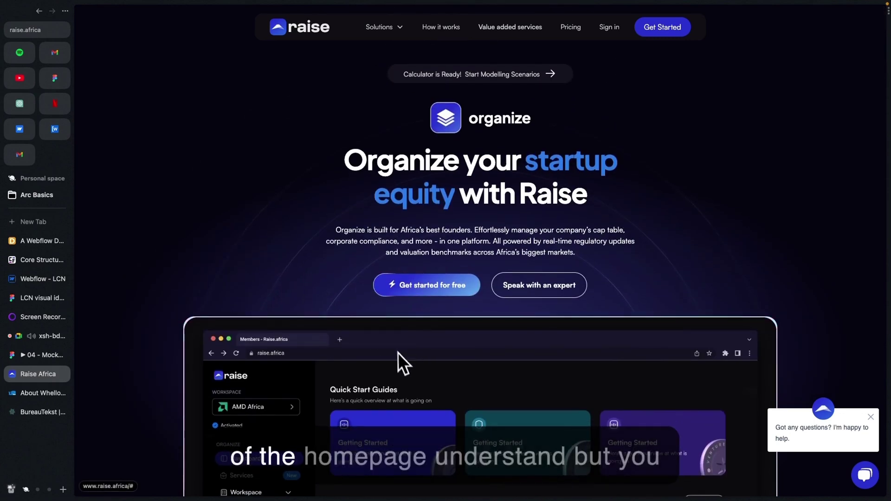
{"action": "scroll", "coordinate": [408, 341], "scroll_direction": "down", "scroll_amount": 5}
{"action": "scroll", "coordinate": [406, 333], "scroll_direction": "up", "scroll_amount": 5}
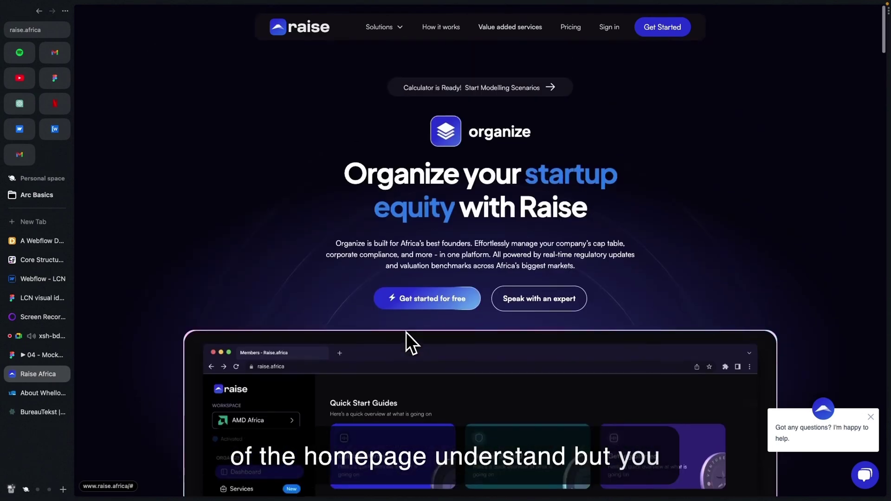
{"action": "scroll", "coordinate": [405, 332], "scroll_direction": "down", "scroll_amount": 4}
{"action": "scroll", "coordinate": [406, 333], "scroll_direction": "up", "scroll_amount": 4}
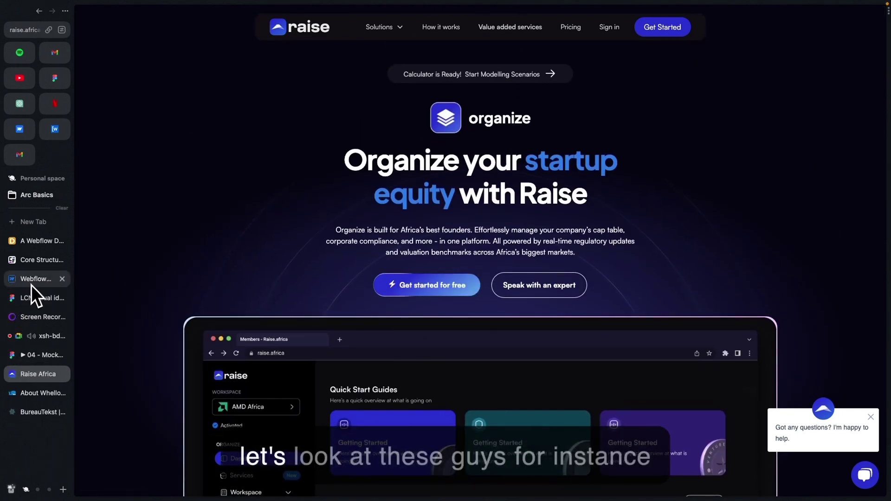
- Examine the full-height hero and its scroll-down link on the Whello About page, ending back on section_hero's minimum height in Webflow
{"action": "left_click", "coordinate": [37, 395]}
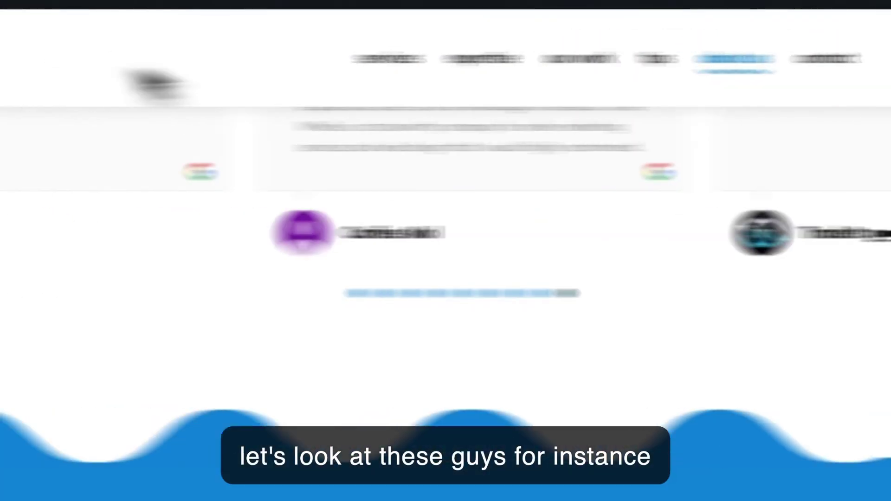
{"action": "scroll", "coordinate": [418, 318], "scroll_direction": "up", "scroll_amount": 10}
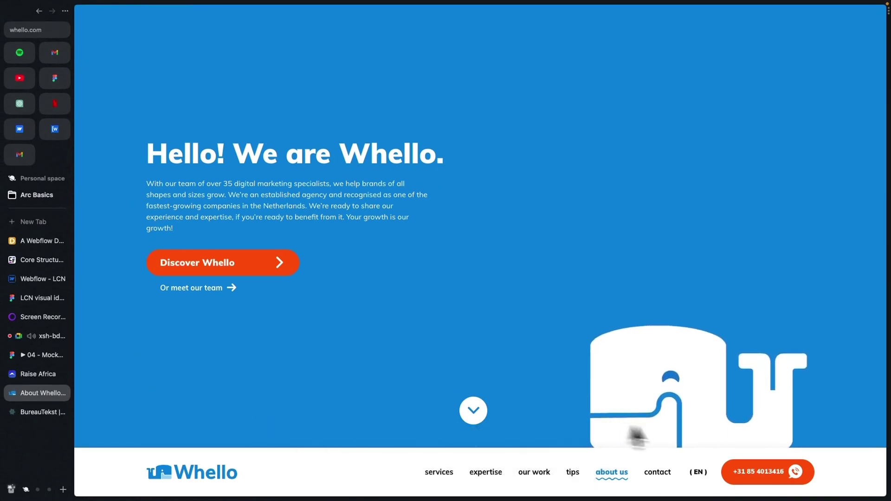
{"action": "scroll", "coordinate": [548, 496], "scroll_direction": "down", "scroll_amount": 2}
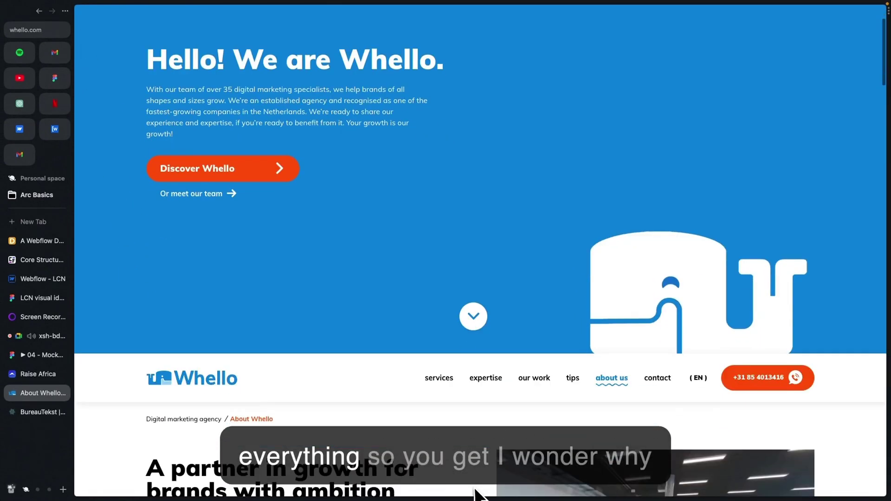
{"action": "scroll", "coordinate": [477, 491], "scroll_direction": "up", "scroll_amount": 2}
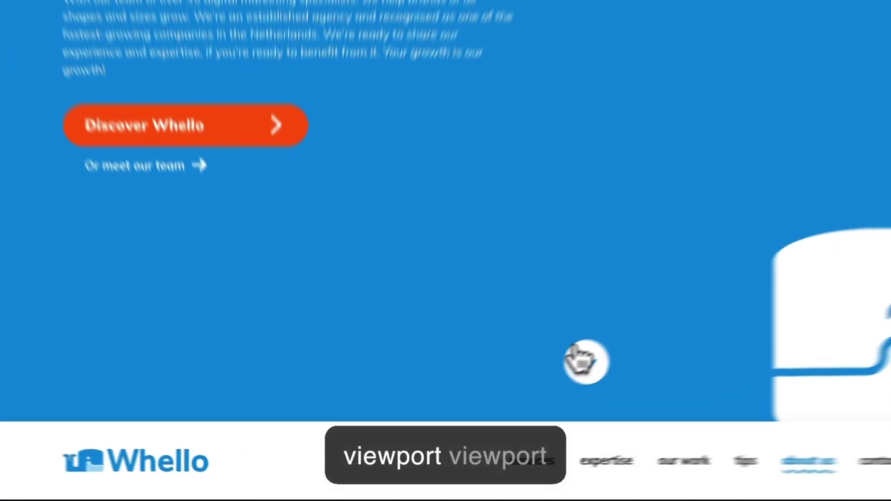
{"action": "left_click", "coordinate": [470, 411]}
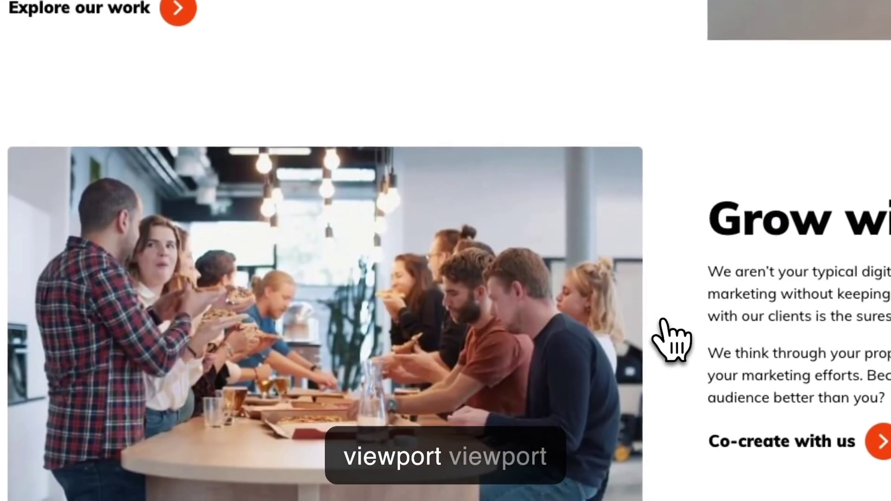
{"action": "scroll", "coordinate": [669, 341], "scroll_direction": "up", "scroll_amount": 10}
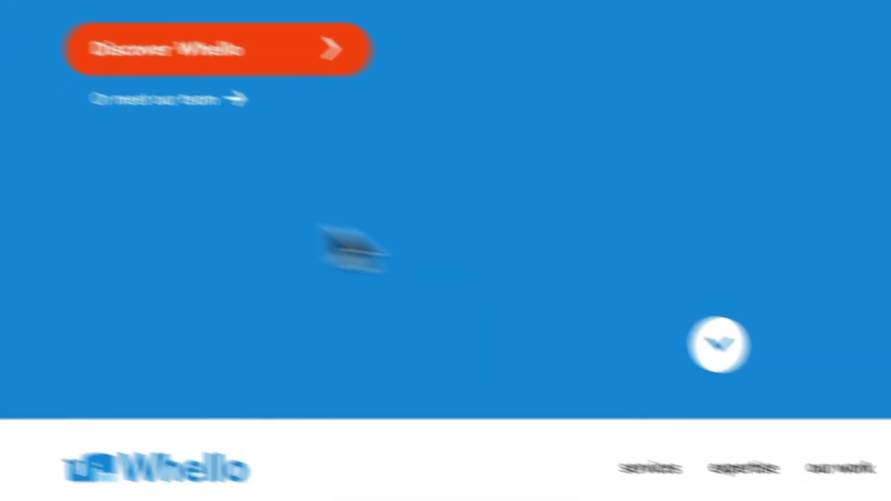
{"action": "left_click", "coordinate": [74, 308]}
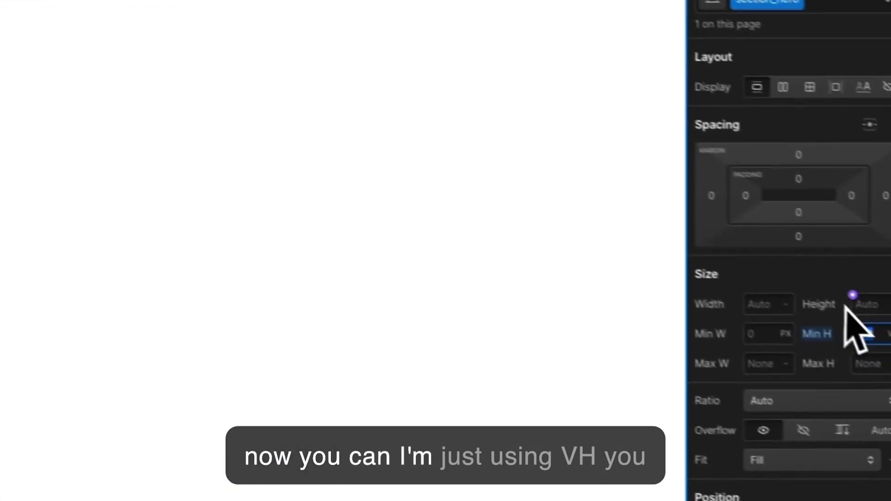
{"action": "left_click", "coordinate": [841, 324]}
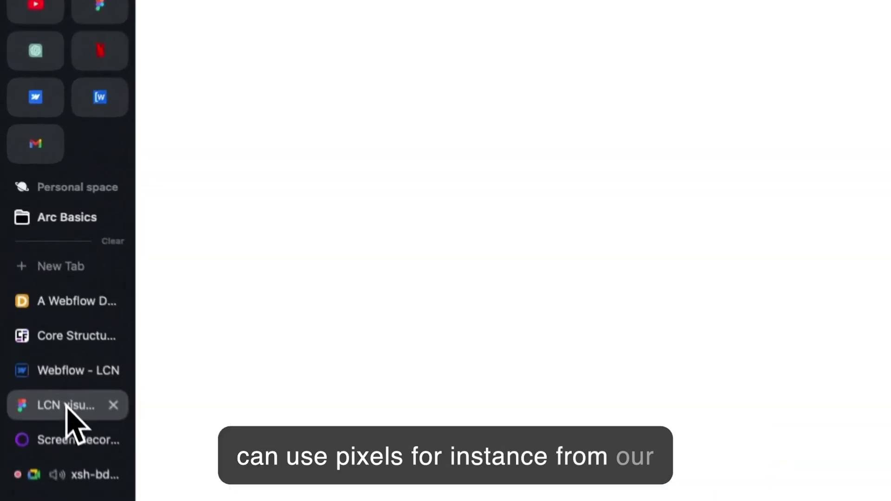
- Go through the Home frame's layers in Figma to find the hero background, and inspect the dimensions of Rectangle 162
{"action": "left_click", "coordinate": [35, 297]}
{"action": "left_click", "coordinate": [216, 136]}
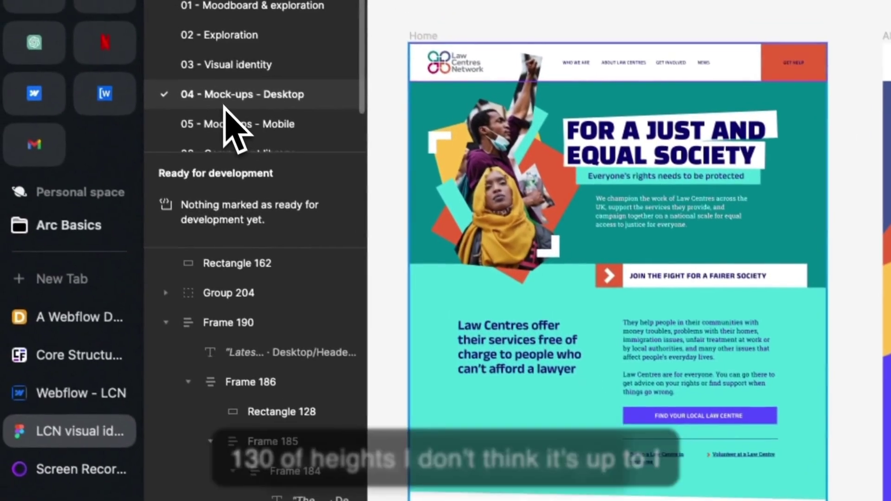
{"action": "scroll", "coordinate": [441, 135], "scroll_direction": "down", "scroll_amount": 1}
{"action": "scroll", "coordinate": [439, 135], "scroll_direction": "up", "scroll_amount": 5}
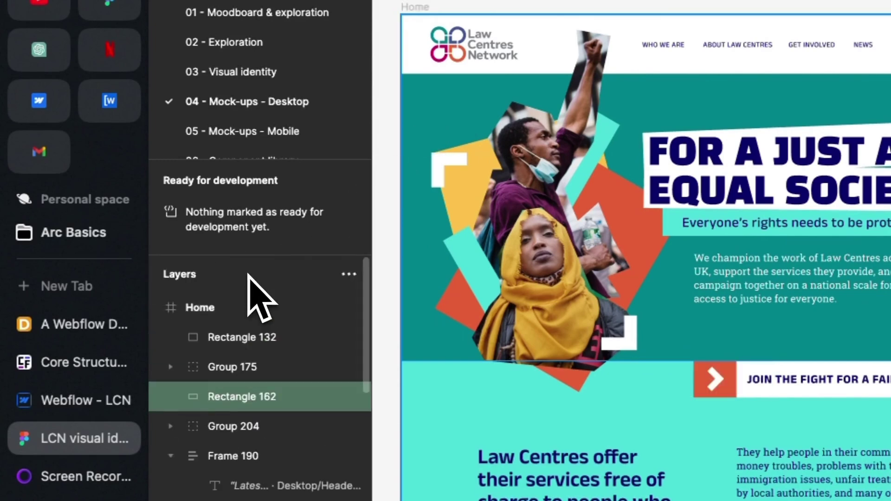
{"action": "left_click", "coordinate": [219, 310]}
{"action": "left_click", "coordinate": [236, 330]}
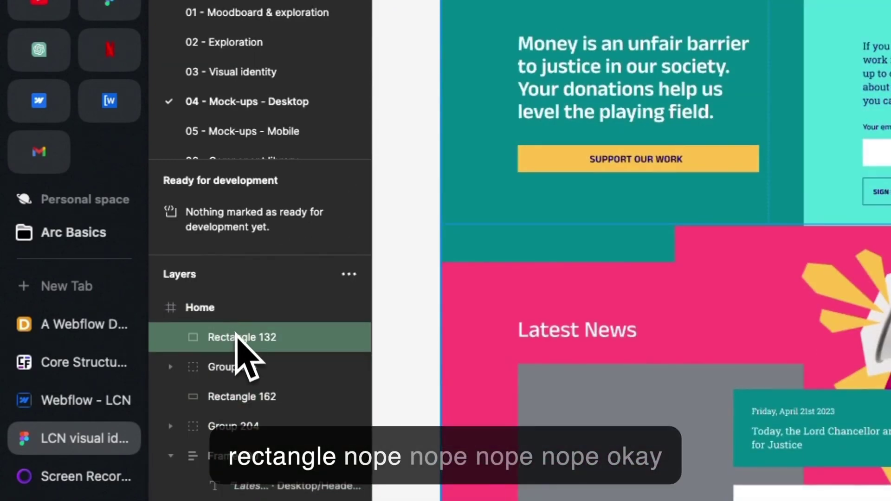
{"action": "left_click", "coordinate": [244, 367]}
{"action": "left_click", "coordinate": [245, 399]}
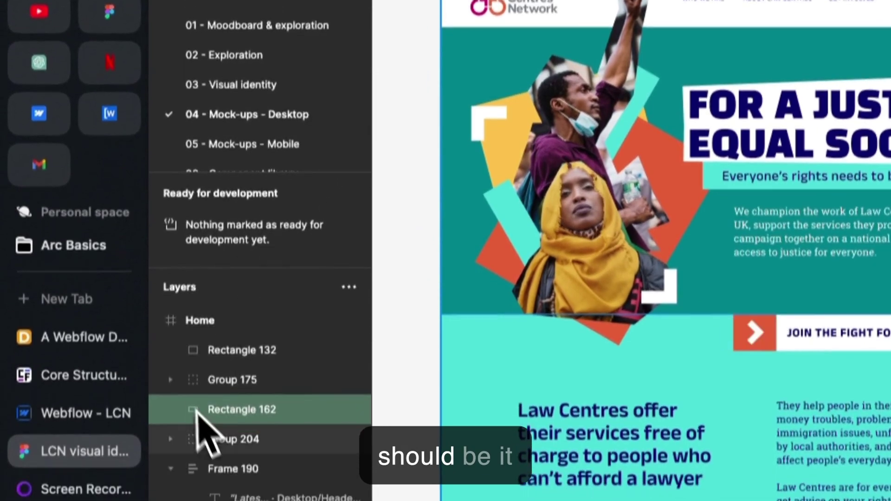
{"action": "left_click", "coordinate": [225, 480]}
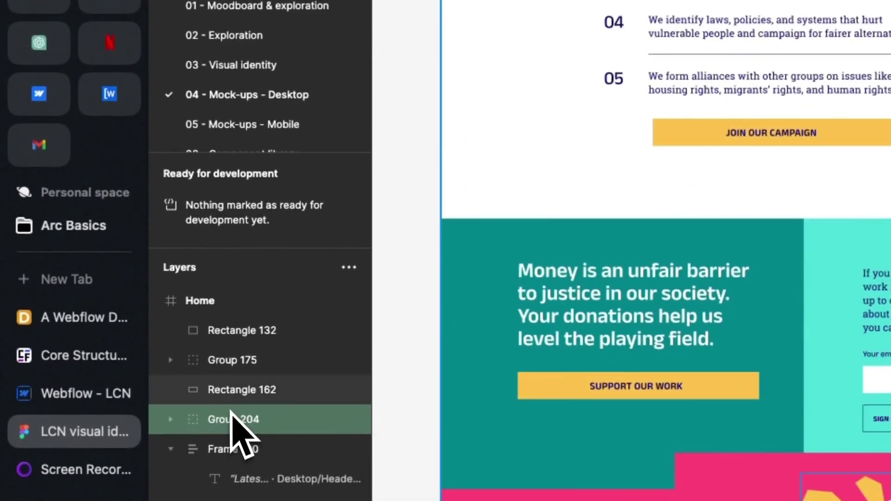
{"action": "left_click", "coordinate": [231, 398]}
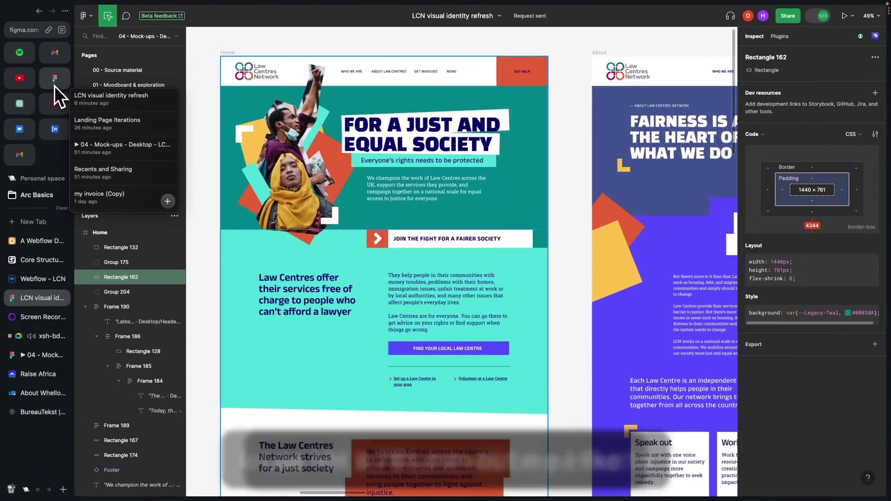
- Return to Webflow and try a fixed height of 768 on the div block inside section_hero
{"action": "left_click", "coordinate": [44, 275]}
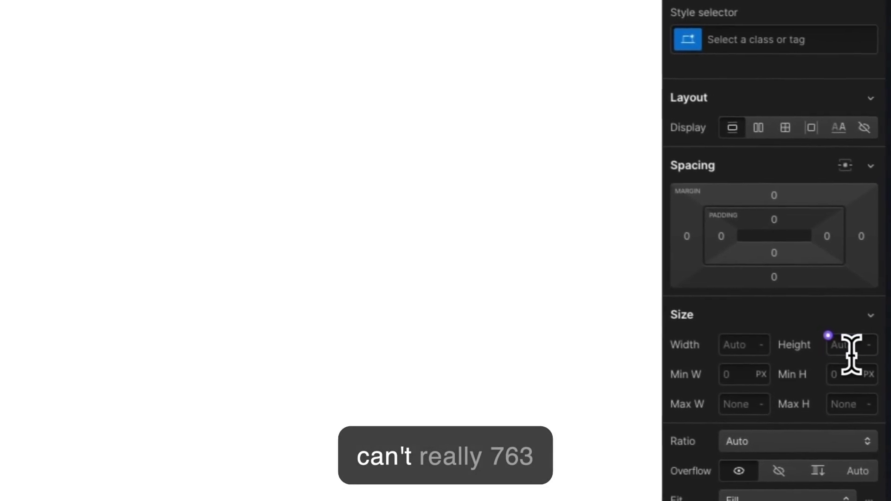
{"action": "left_click", "coordinate": [847, 345]}
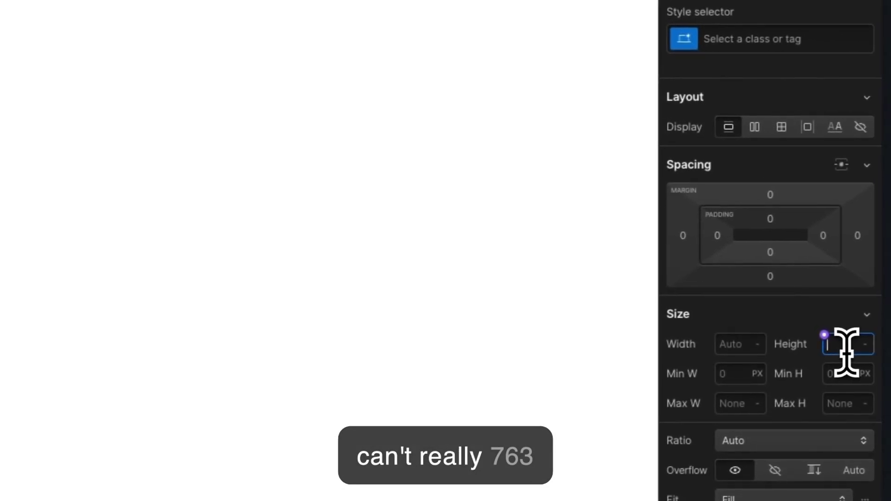
{"action": "type", "text": "768"}
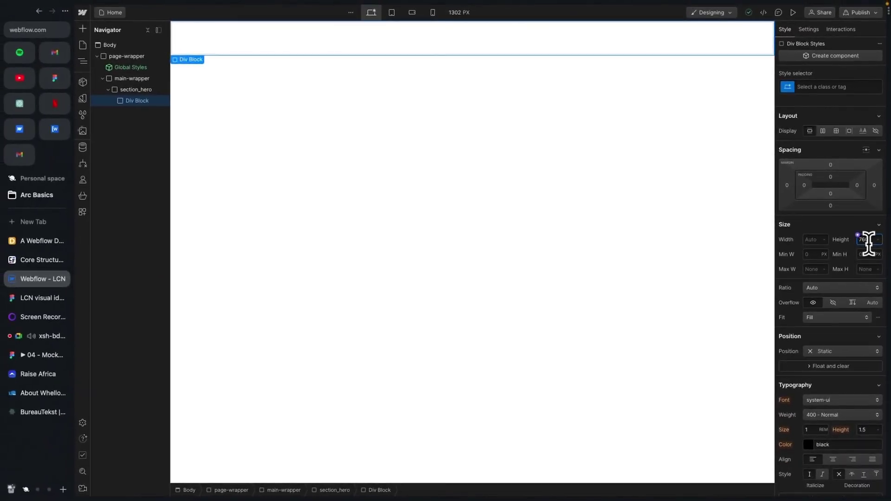
{"action": "key", "text": "Return"}
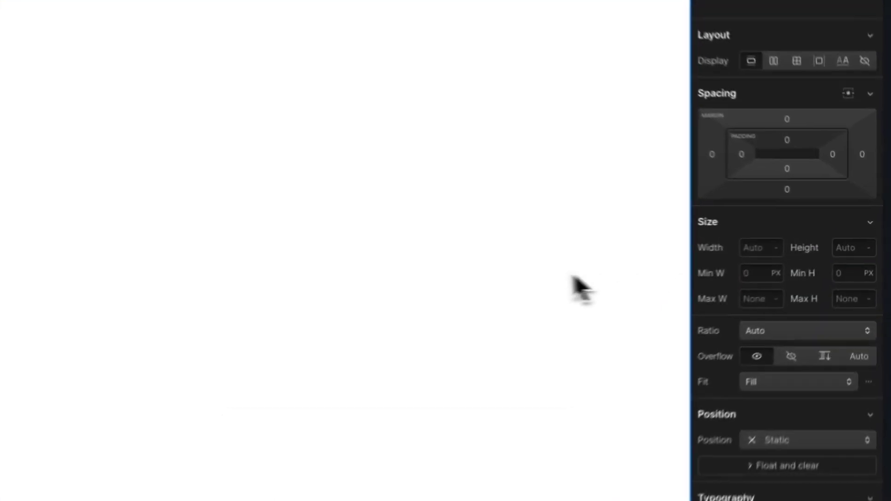
- Select section_hero and inspect its minimum height value and unit
{"action": "left_click", "coordinate": [133, 89]}
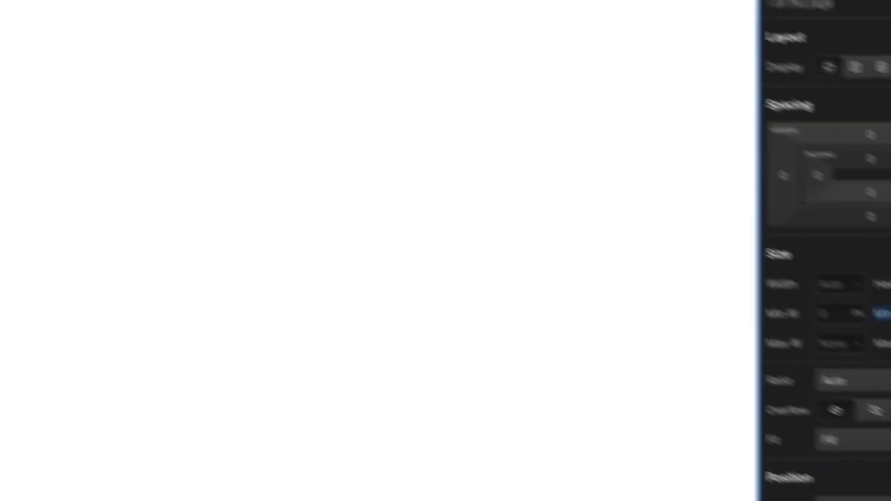
{"action": "left_click", "coordinate": [860, 268]}
{"action": "left_click", "coordinate": [836, 261]}
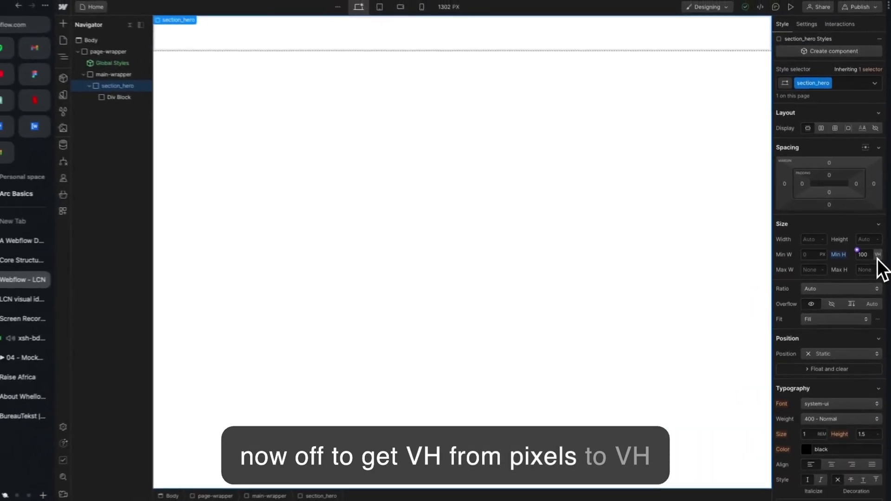
- Search the web in a new tab for a px to vh conversion and open the Pixel PX to VH | VW Viewport conversion page
{"action": "left_click", "coordinate": [32, 222]}
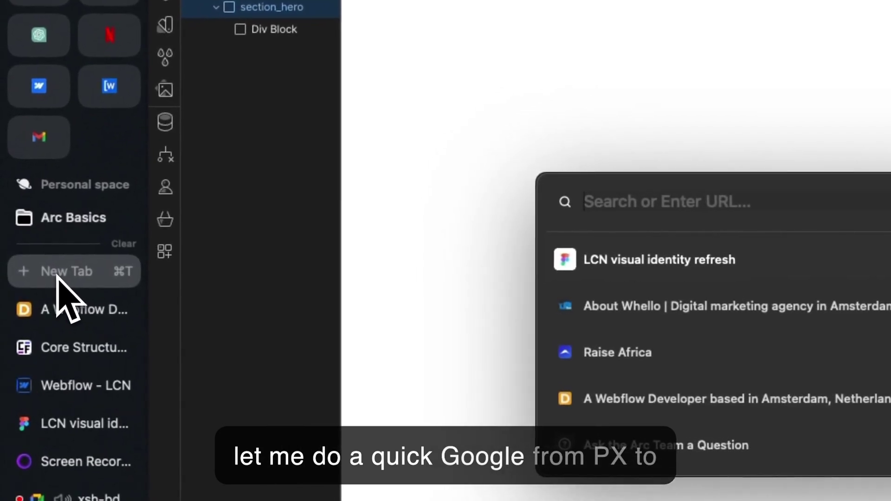
{"action": "type", "text": "from p"}
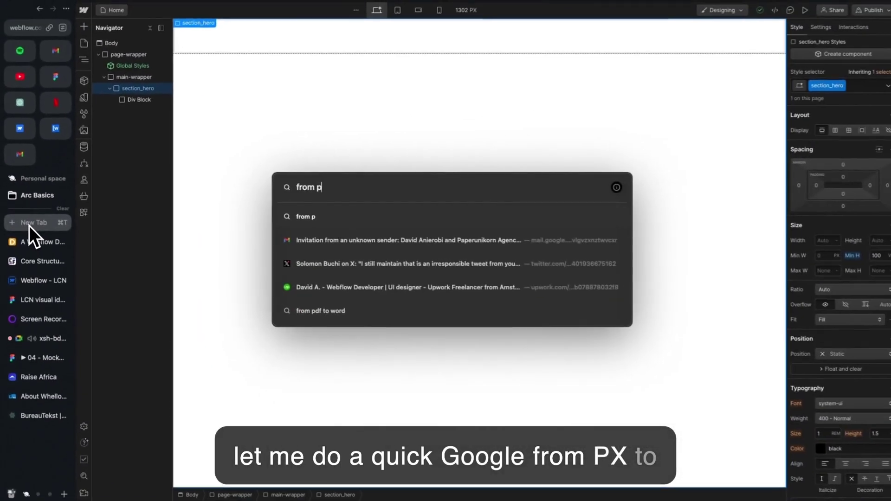
{"action": "type", "text": "x tp vh"}
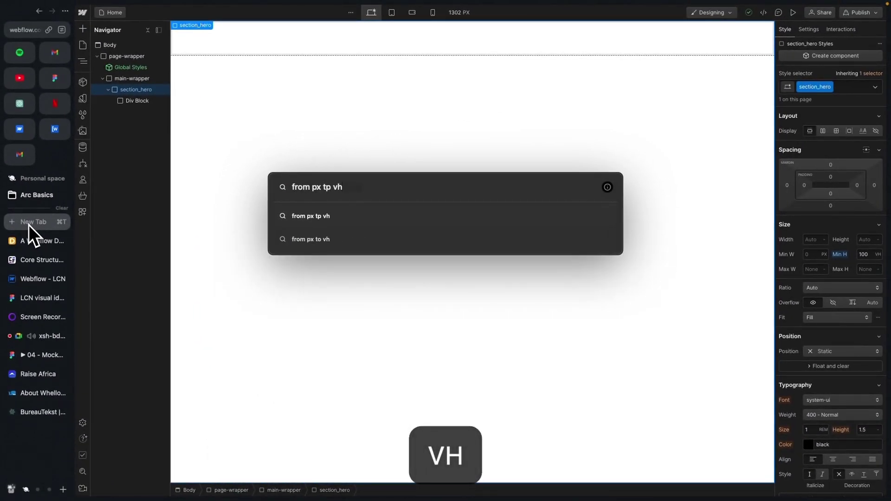
{"action": "key", "text": "Return"}
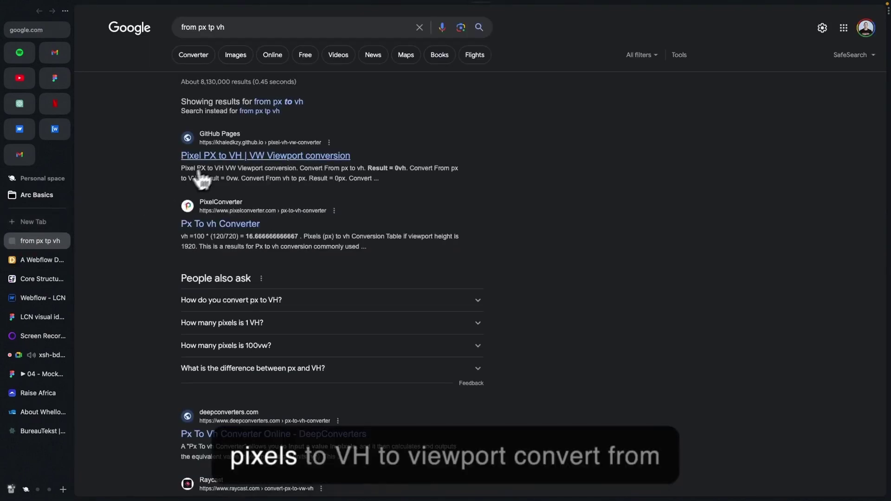
{"action": "left_click", "coordinate": [231, 158]}
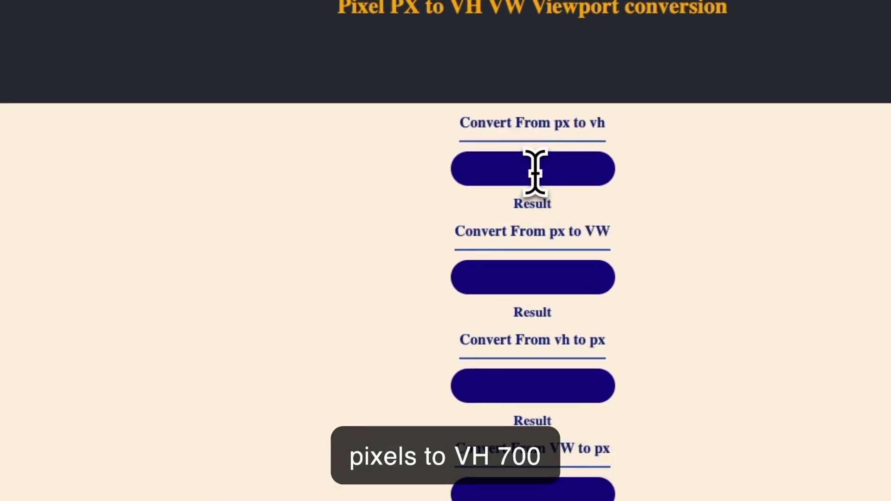
- Convert 700 px and 760 px to vh and examine the result
{"action": "left_click", "coordinate": [536, 172]}
{"action": "type", "text": "700"}
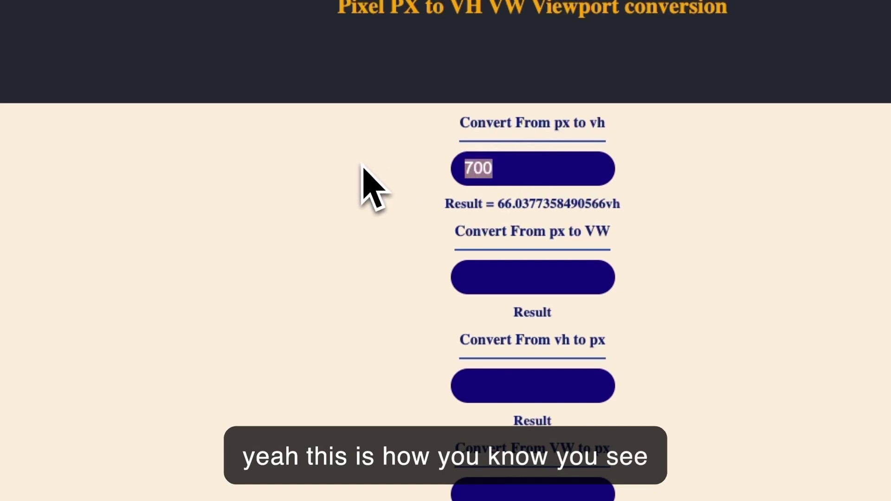
{"action": "left_click", "coordinate": [497, 167]}
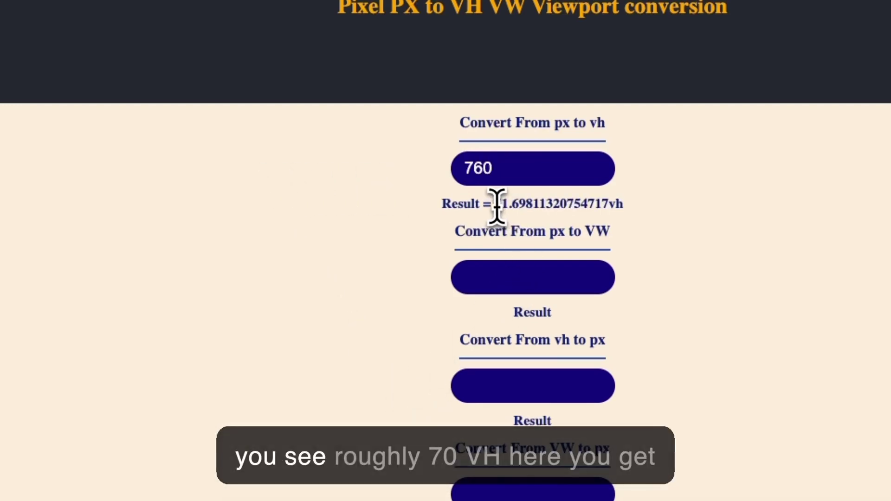
{"action": "left_click_drag", "start_coordinate": [513, 206], "coordinate": [641, 235]}
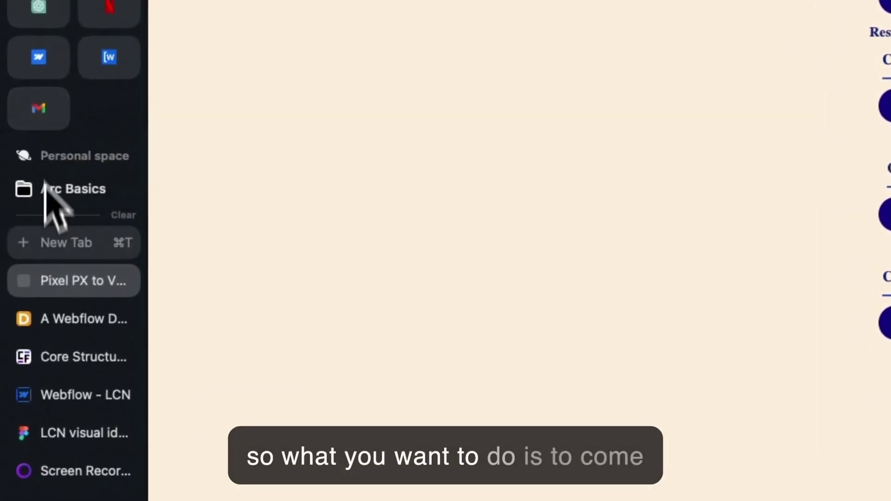
- Return to Webflow and set section_hero's minimum height to 70 VH
{"action": "left_click", "coordinate": [60, 396]}
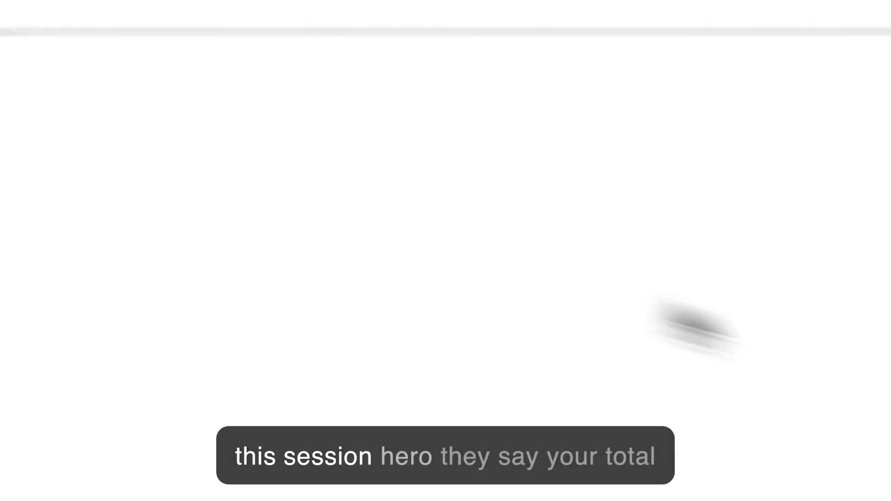
{"action": "left_click", "coordinate": [846, 288]}
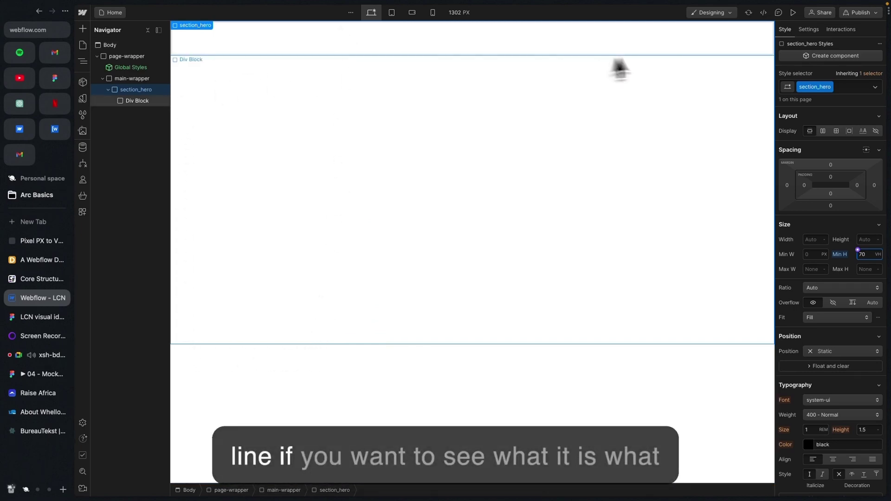
- Give section_hero the near-black background color #0c0c0c so its area stands out on the canvas
{"action": "scroll", "coordinate": [843, 393], "scroll_direction": "down", "scroll_amount": 5}
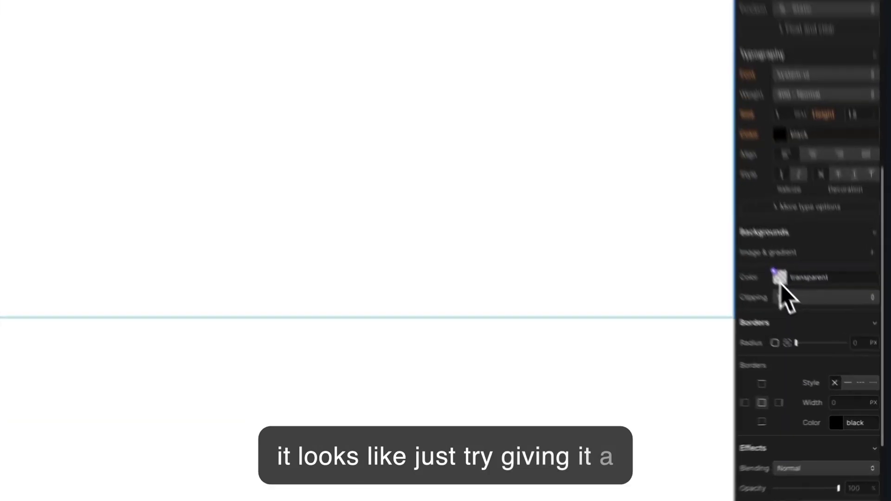
{"action": "left_click", "coordinate": [809, 315]}
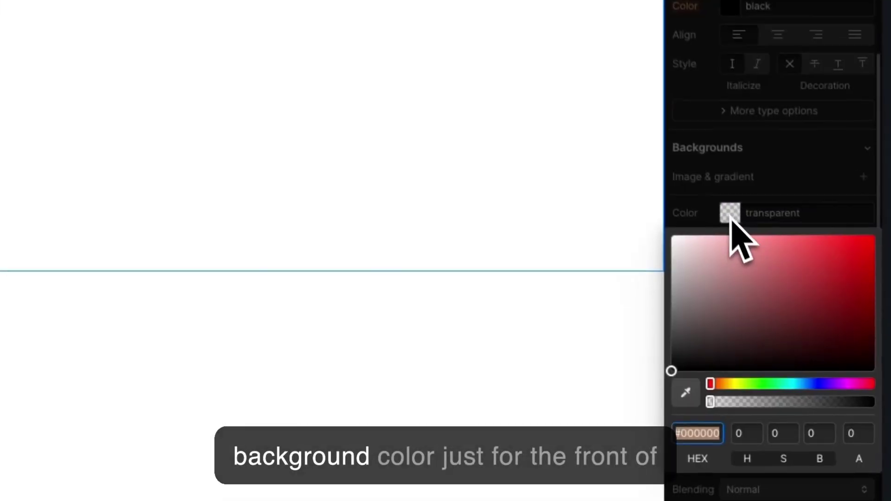
{"action": "left_click", "coordinate": [798, 339]}
{"action": "left_click_drag", "start_coordinate": [799, 339], "coordinate": [779, 362]}
{"action": "left_click_drag", "start_coordinate": [644, 304], "coordinate": [593, 376]}
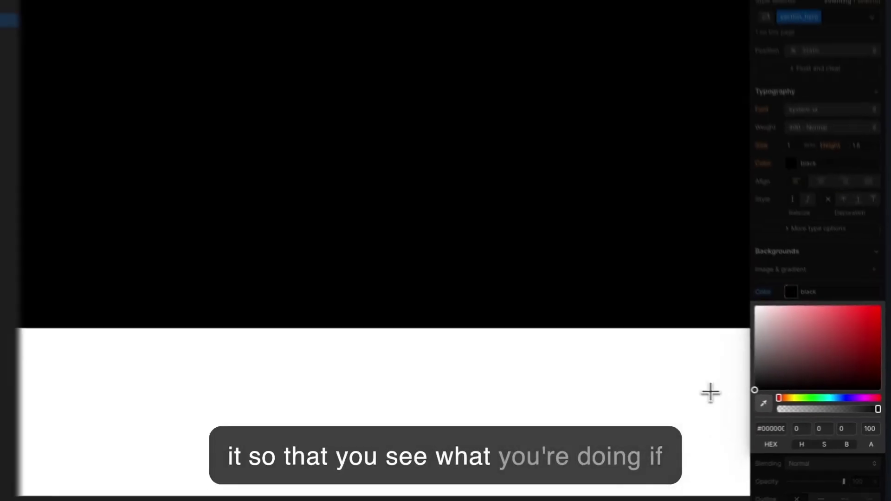
{"action": "left_click_drag", "start_coordinate": [711, 393], "coordinate": [757, 342]}
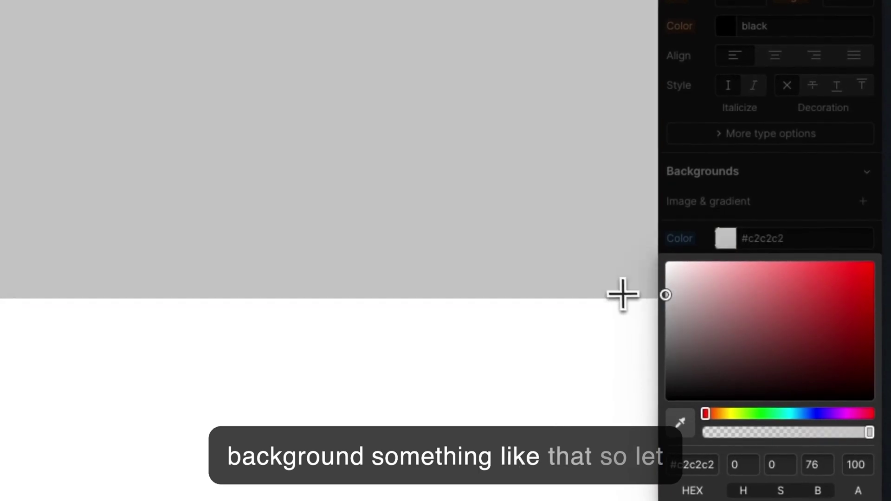
{"action": "left_click_drag", "start_coordinate": [623, 294], "coordinate": [591, 396]}
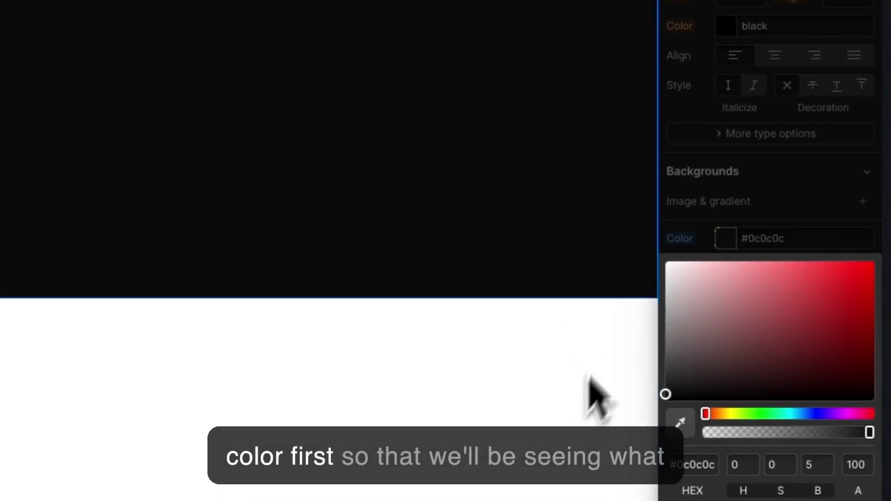
{"action": "left_click", "coordinate": [724, 237]}
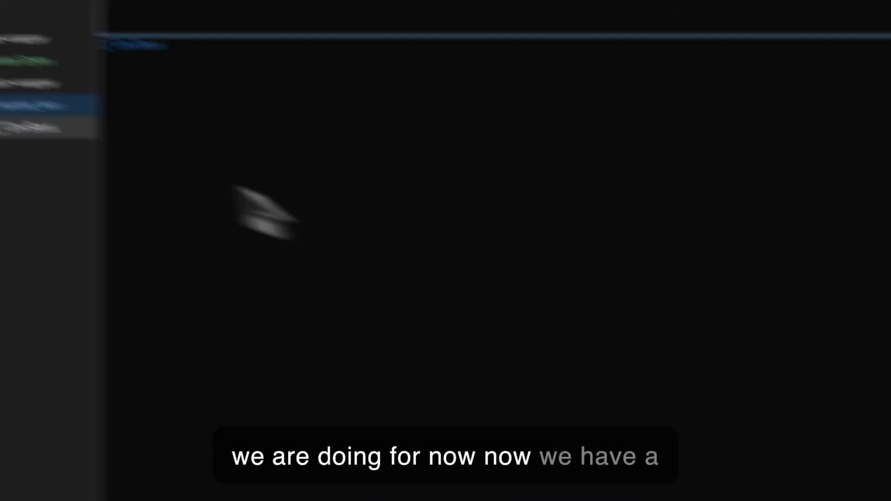
- Apply the existing padding-global class to the div block inside section_hero
{"action": "left_click", "coordinate": [246, 197]}
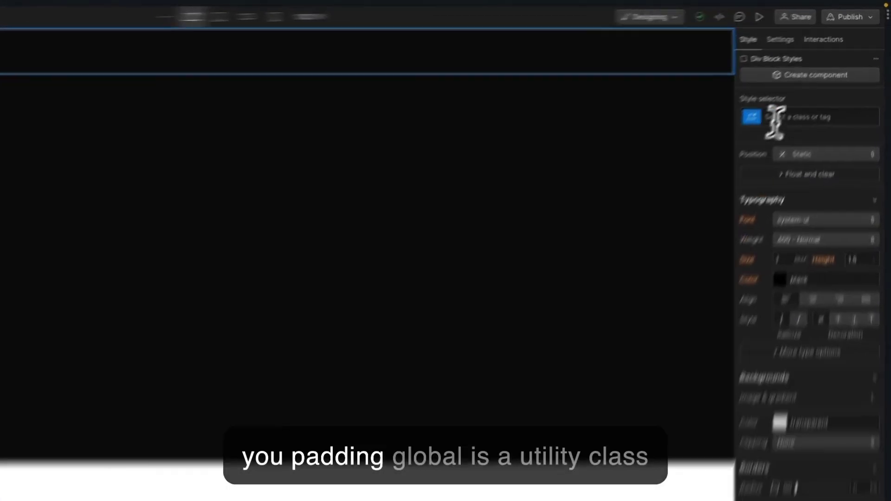
{"action": "left_click", "coordinate": [816, 86]}
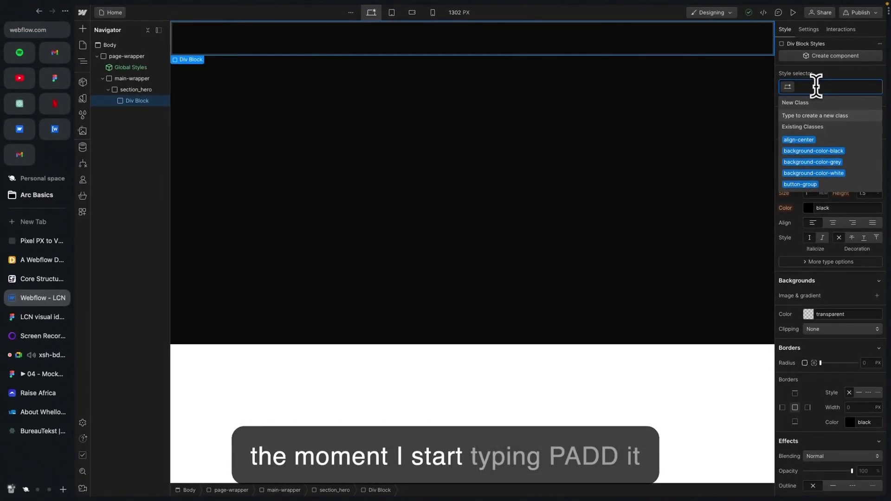
{"action": "type", "text": "padd"}
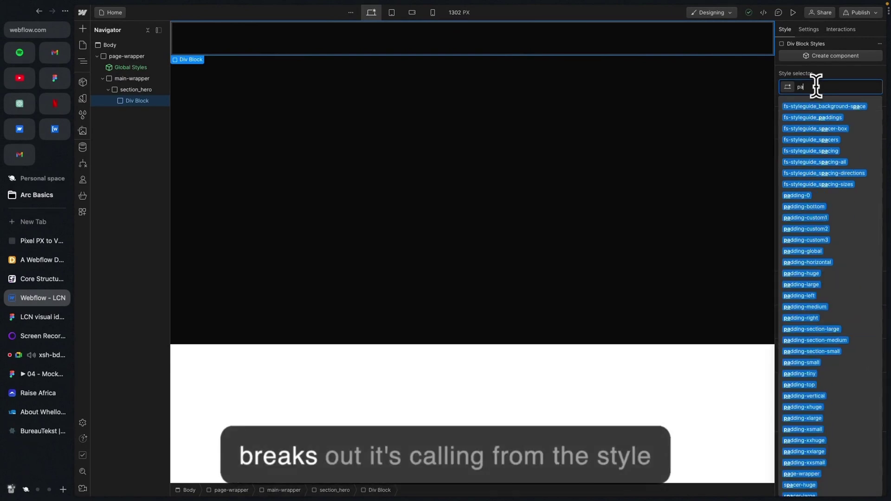
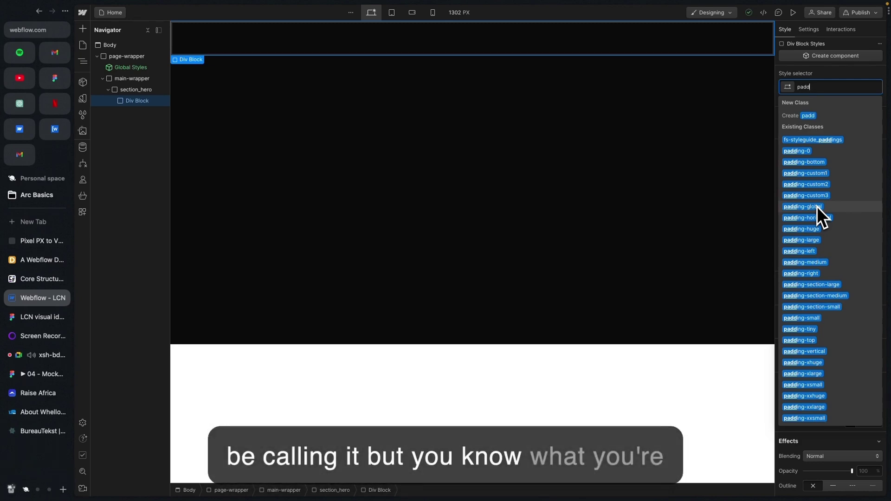
{"action": "type", "text": "ing"}
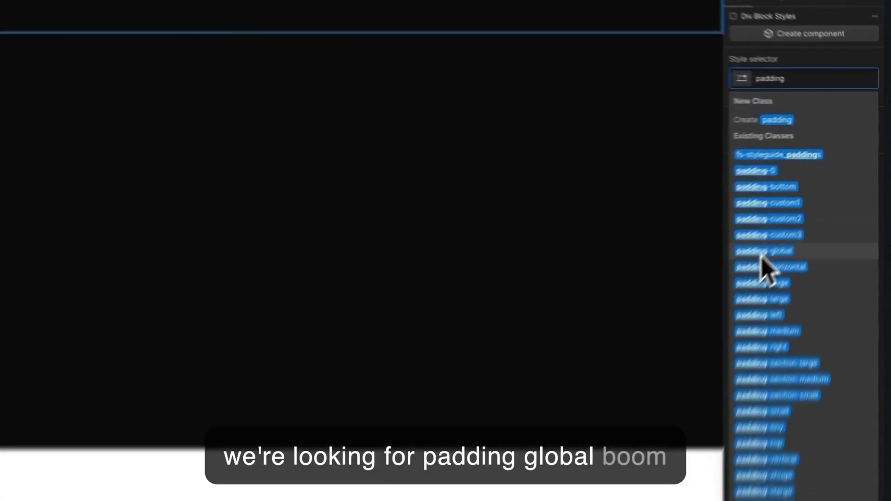
{"action": "left_click", "coordinate": [813, 207]}
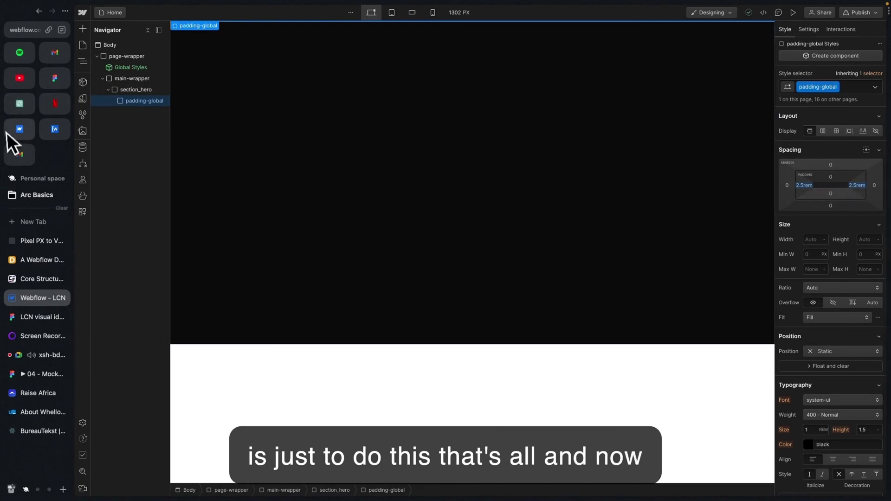
- Look up the class that follows padding-global on the Client-First Core Structure page, highlight container-[size], and return to Webflow
{"action": "left_click", "coordinate": [43, 279]}
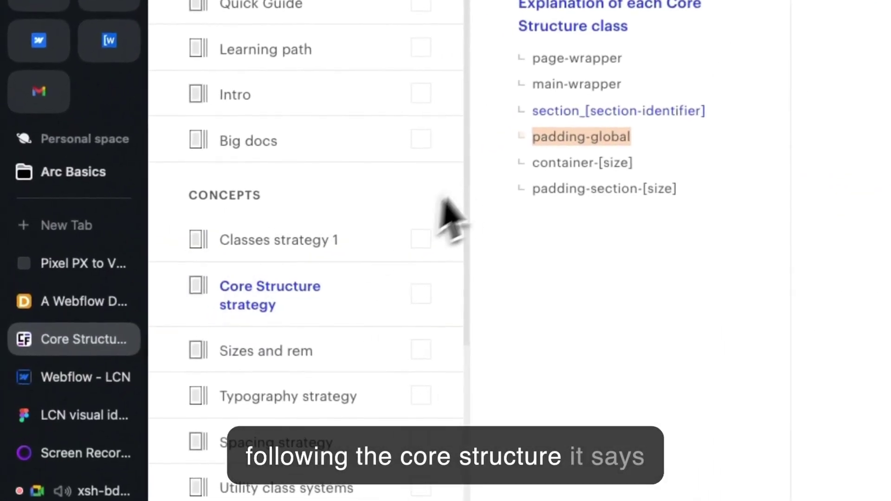
{"action": "left_click_drag", "start_coordinate": [533, 163], "coordinate": [657, 172]}
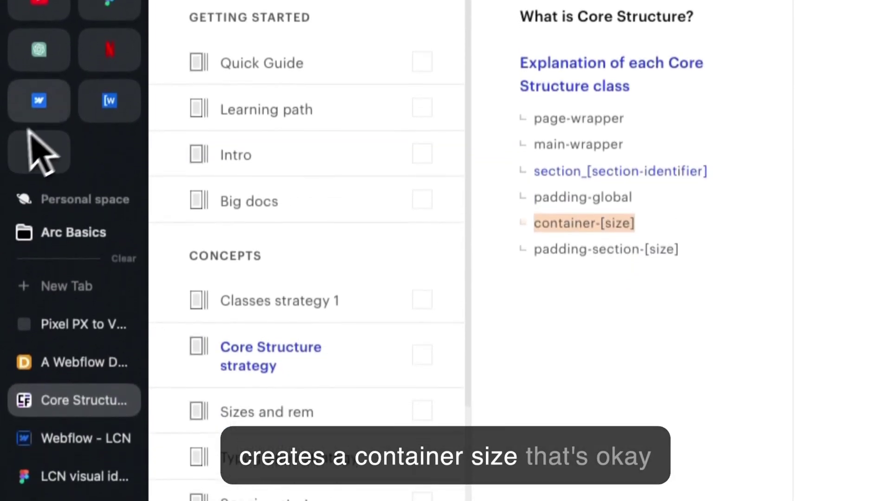
{"action": "left_click", "coordinate": [72, 430]}
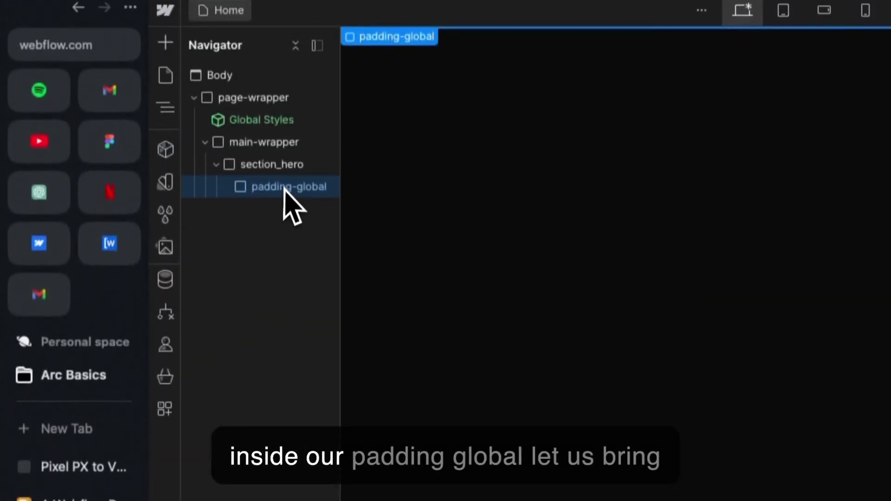
- Add a Div Block inside padding-global and reselect padding-global in the page hierarchy
{"action": "key", "text": "super+k"}
{"action": "type", "text": "div"}
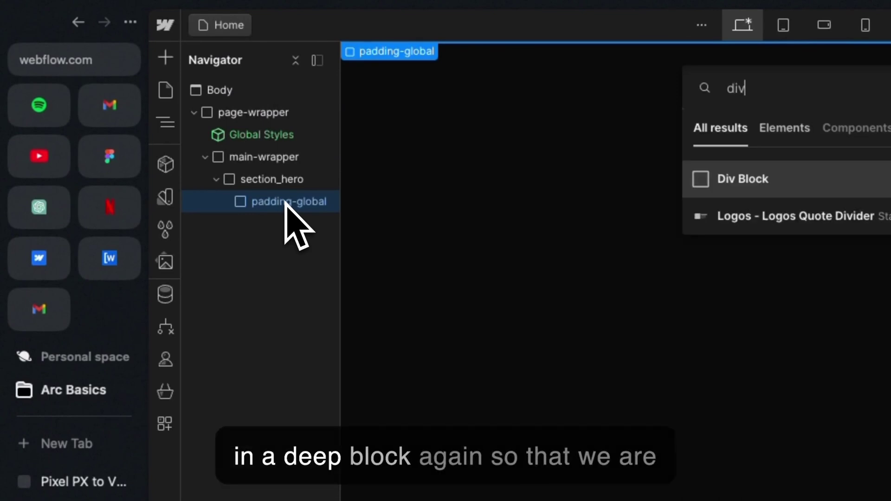
{"action": "key", "text": "Return"}
{"action": "left_click", "coordinate": [227, 203]}
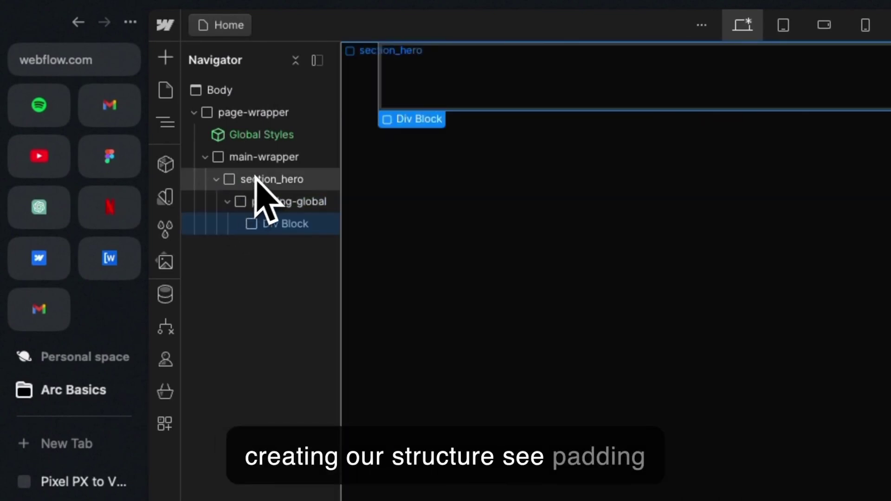
{"action": "left_click", "coordinate": [285, 202]}
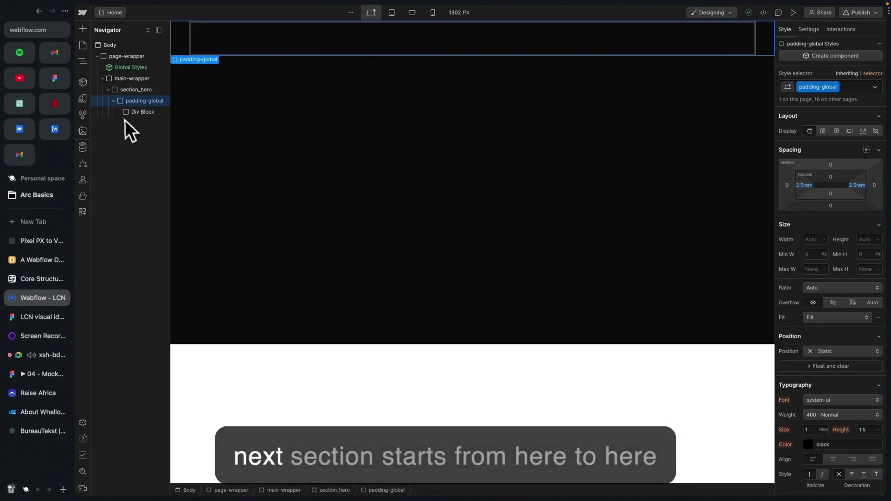
- Check the hero in the Figma mock-up and apply the existing container-large class to the div block inside padding-global in Webflow
{"action": "left_click", "coordinate": [141, 112]}
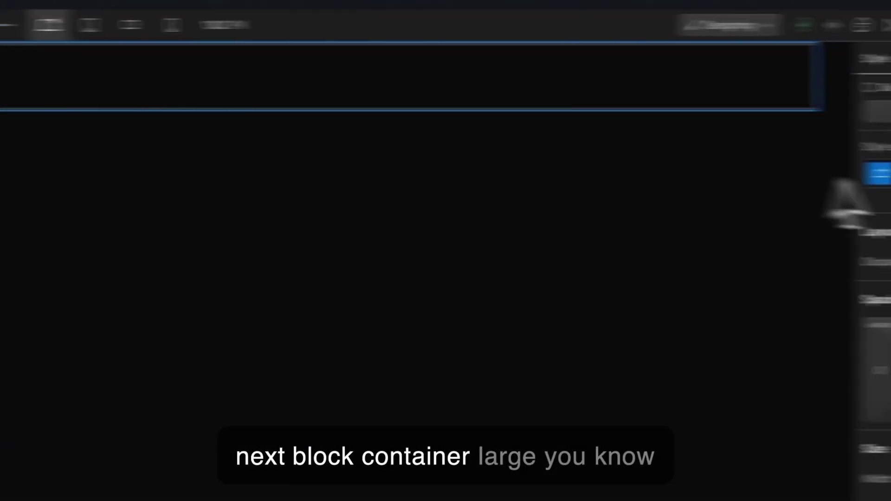
{"action": "left_click", "coordinate": [766, 175]}
{"action": "type", "text": "con"}
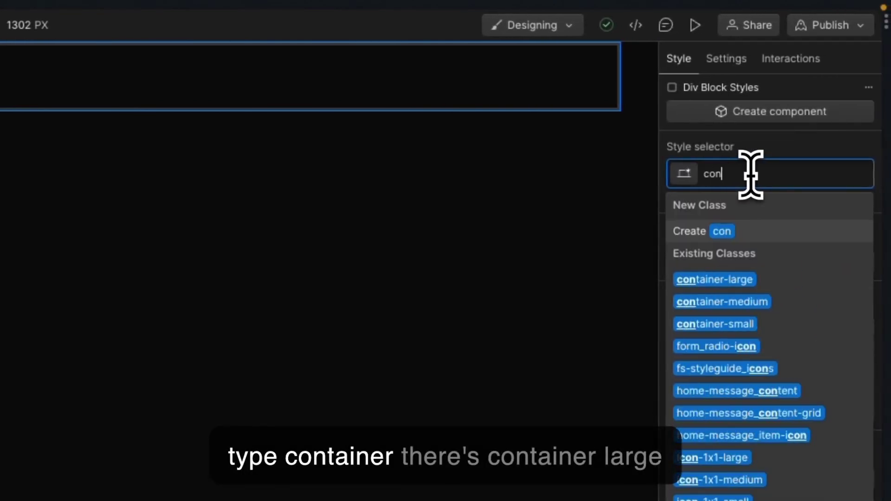
{"action": "type", "text": "tain"}
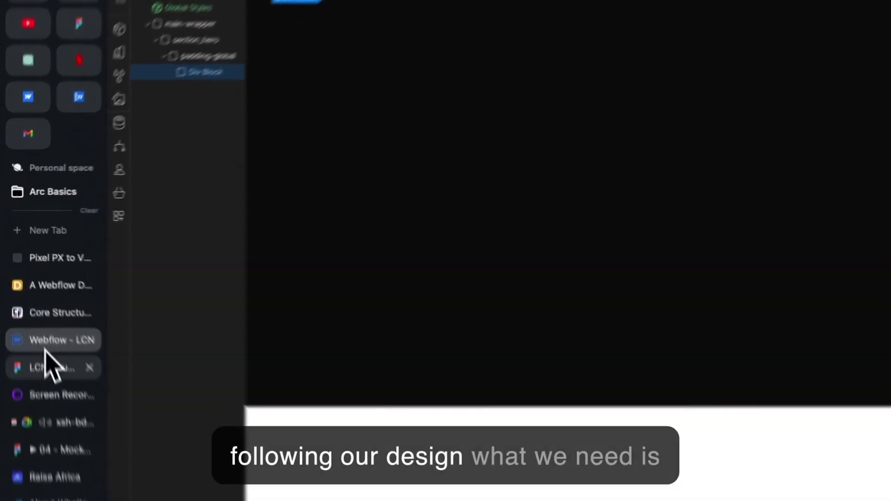
{"action": "left_click", "coordinate": [29, 317]}
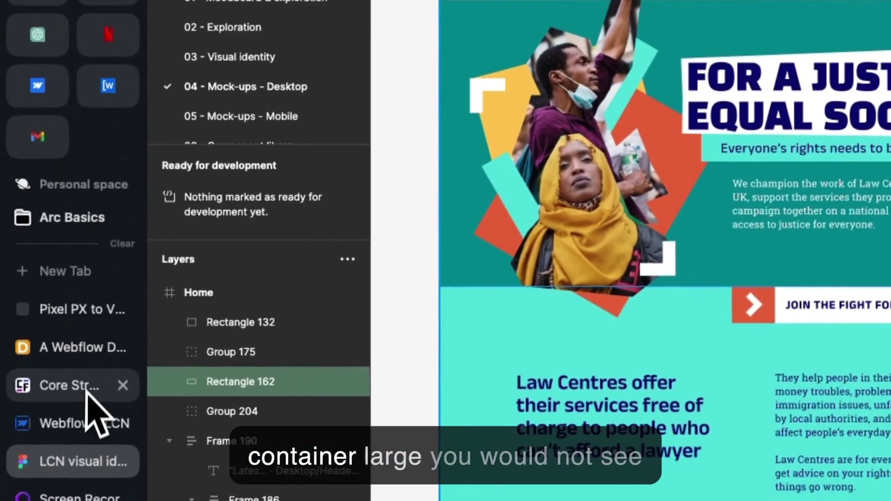
{"action": "left_click", "coordinate": [75, 423]}
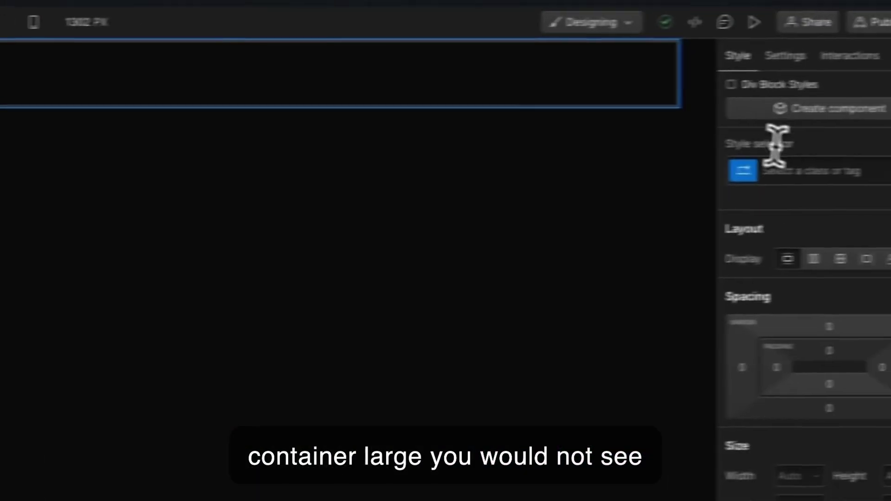
{"action": "left_click", "coordinate": [741, 173]}
{"action": "type", "text": "contain"}
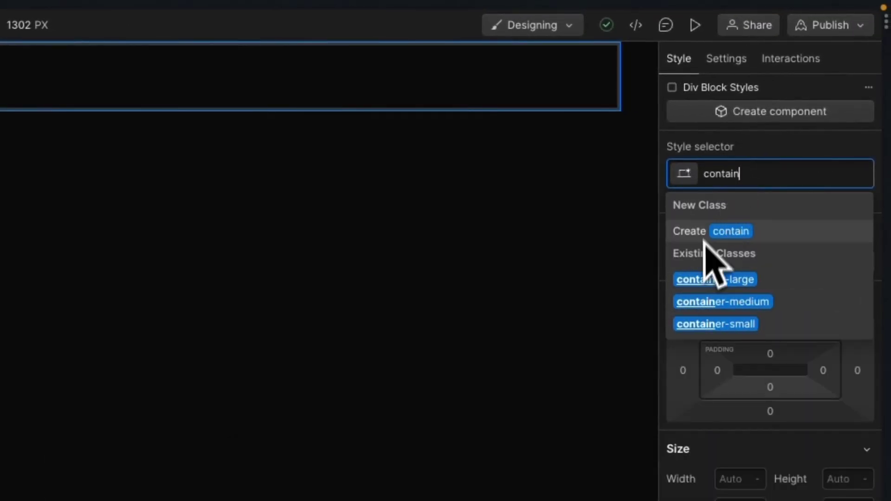
{"action": "left_click", "coordinate": [707, 279]}
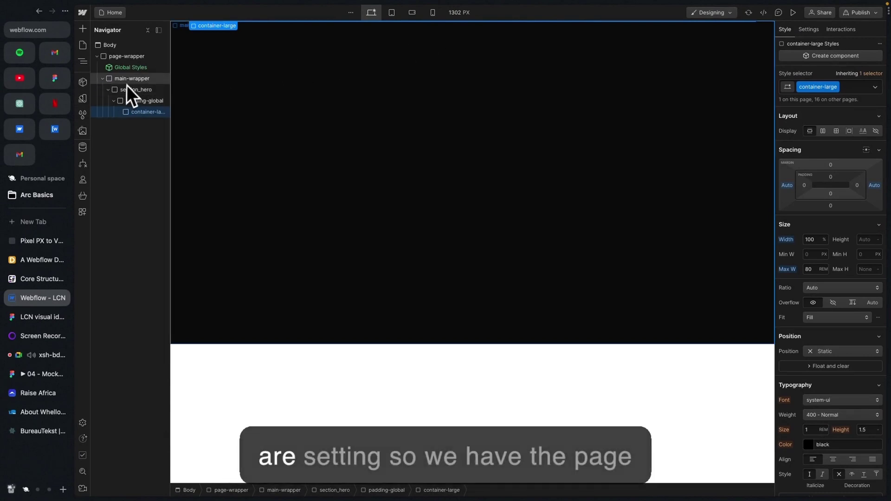
- Review the nesting of the page hierarchy by selecting each wrapper from page-wrapper down to container-large
{"action": "left_click", "coordinate": [126, 57]}
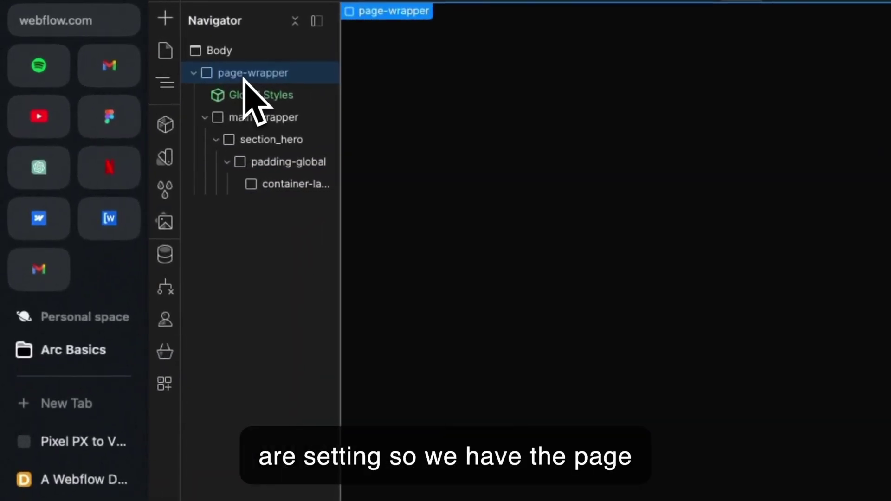
{"action": "left_click", "coordinate": [262, 123]}
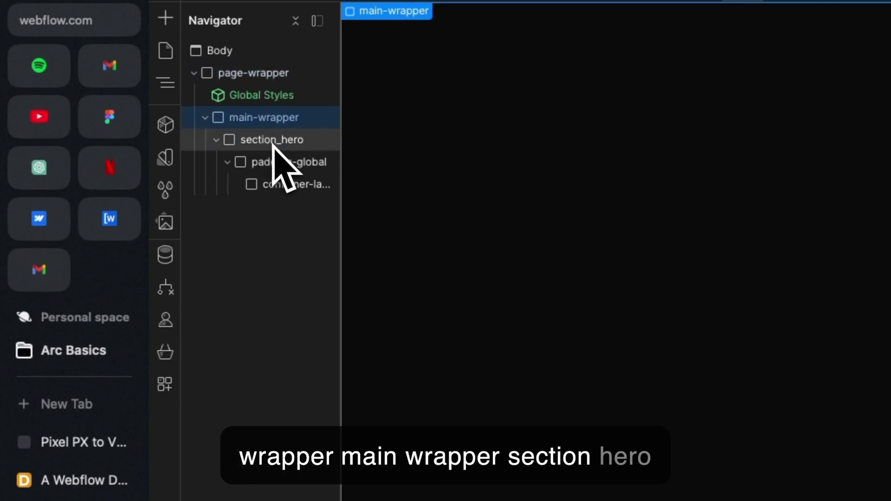
{"action": "left_click", "coordinate": [273, 144]}
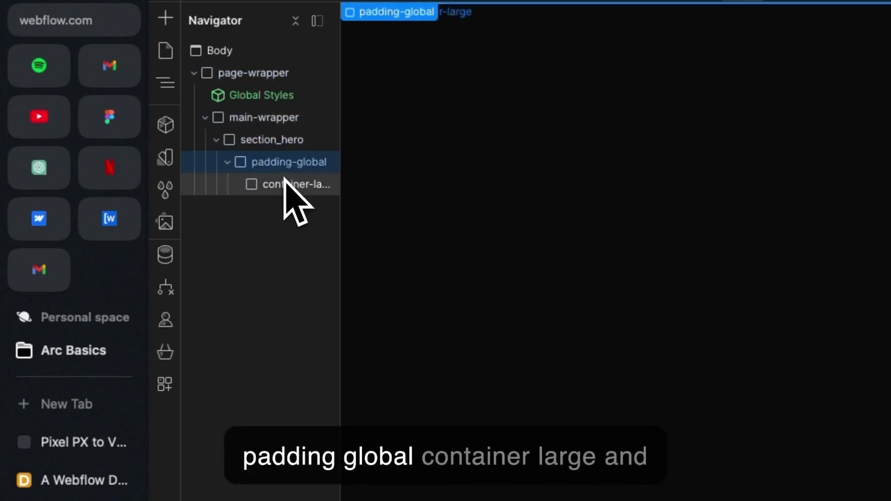
{"action": "left_click", "coordinate": [285, 184]}
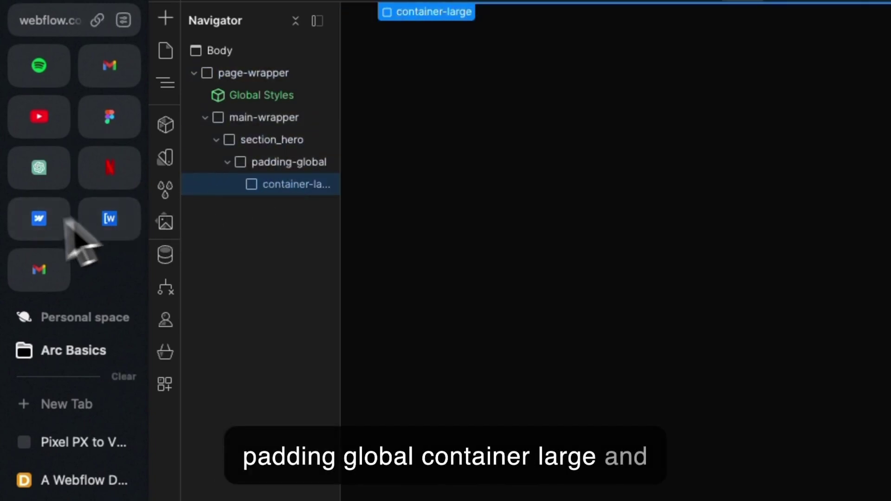
- Look up the last class on the Client-First Core Structure page, highlight padding-section-[size], and return to Webflow
{"action": "left_click", "coordinate": [73, 390]}
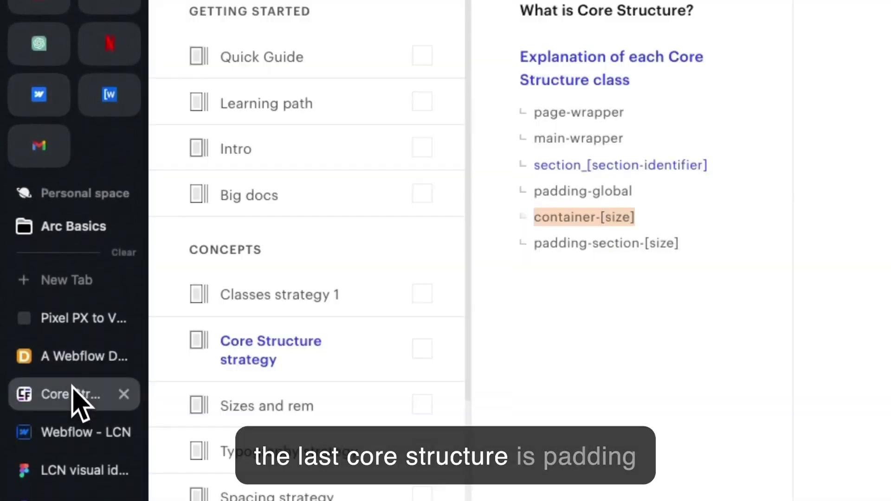
{"action": "left_click_drag", "start_coordinate": [534, 243], "coordinate": [686, 248]}
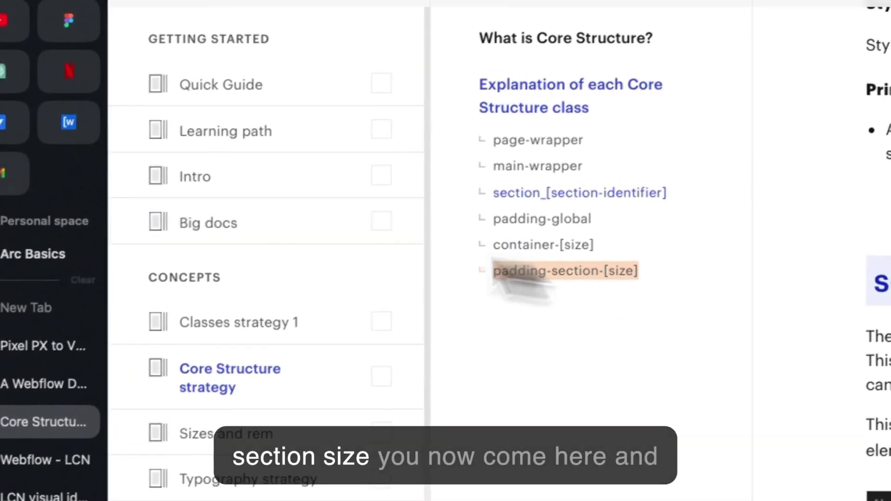
{"action": "left_click", "coordinate": [25, 462]}
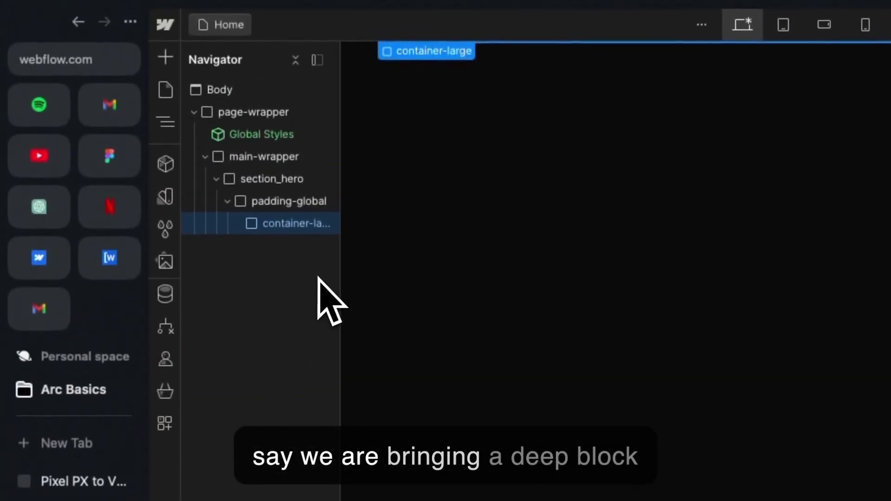
- Add a Div Block inside container-large and give it the existing padding-section-large class
{"action": "key", "text": "super+e"}
{"action": "type", "text": "d"}
{"action": "key", "text": "Return"}
{"action": "left_click", "coordinate": [239, 224]}
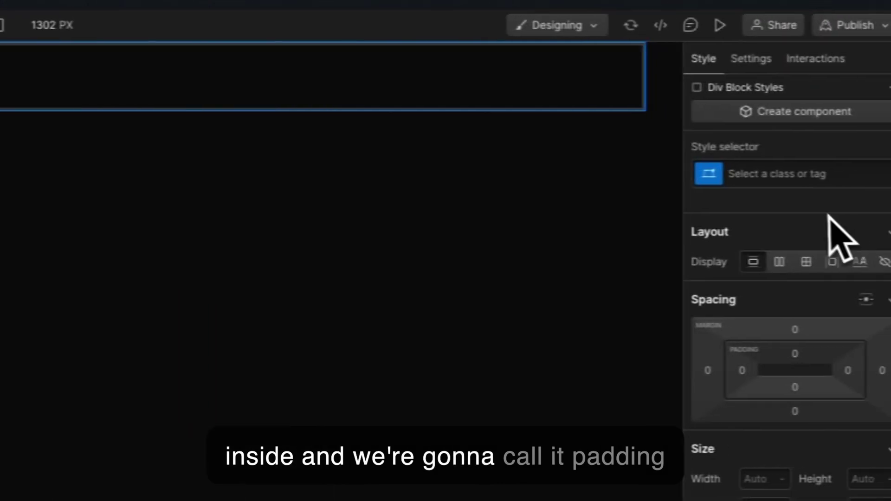
{"action": "left_click", "coordinate": [794, 176]}
{"action": "type", "text": "paddsec"}
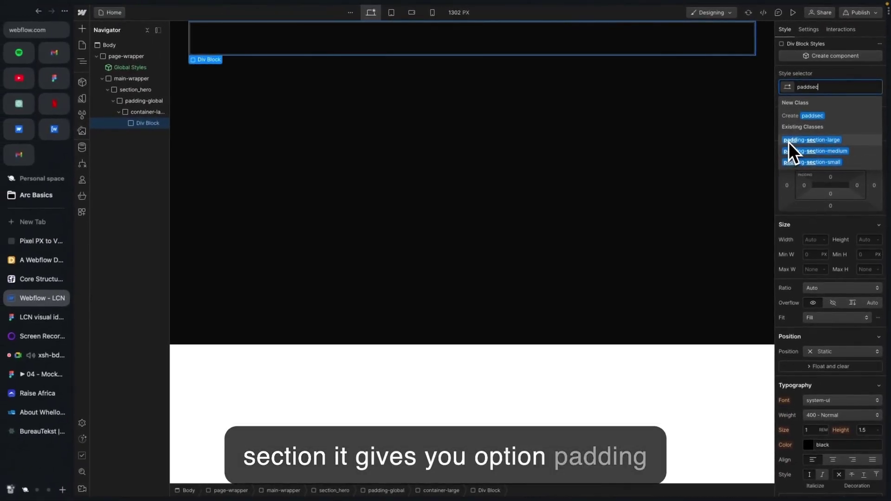
{"action": "left_click", "coordinate": [823, 143]}
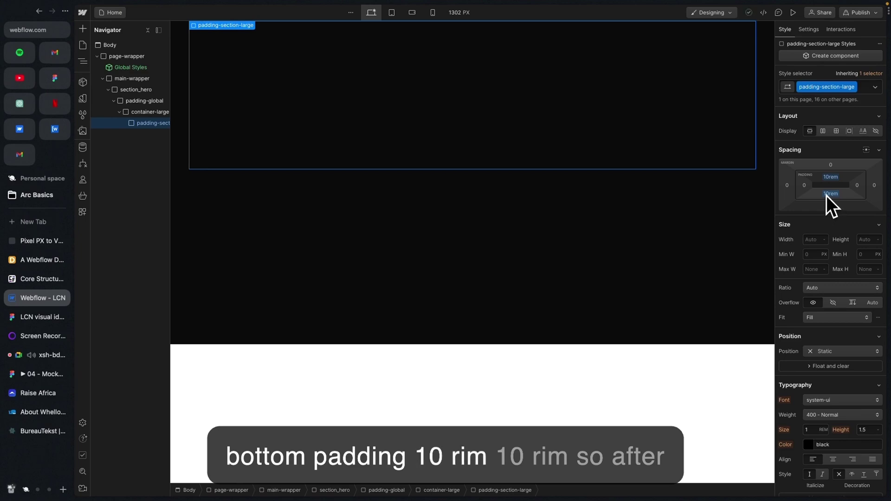
{"action": "scroll", "coordinate": [129, 118], "scroll_direction": "right", "scroll_amount": 3}
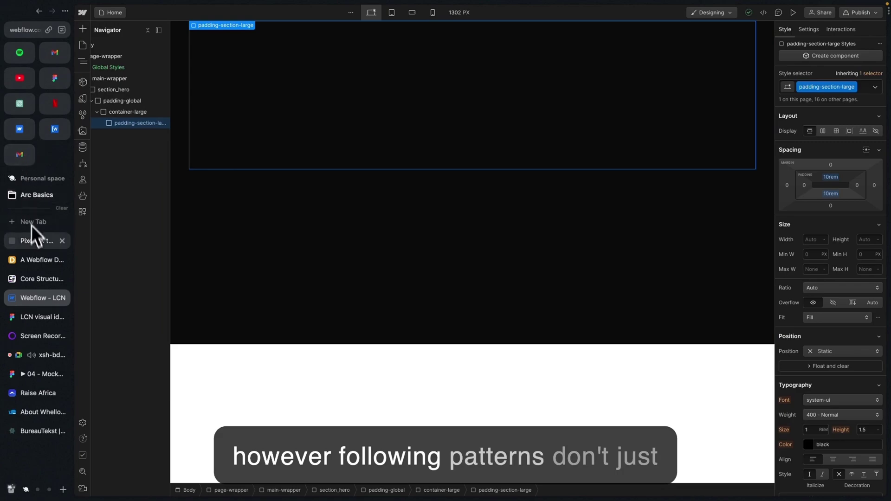
- Read the Client-First Core Structure page, highlighting the text on Div Block layers and going through the page-wrapper, main-wrapper and section_[section-identifier] explanations
{"action": "left_click", "coordinate": [39, 278]}
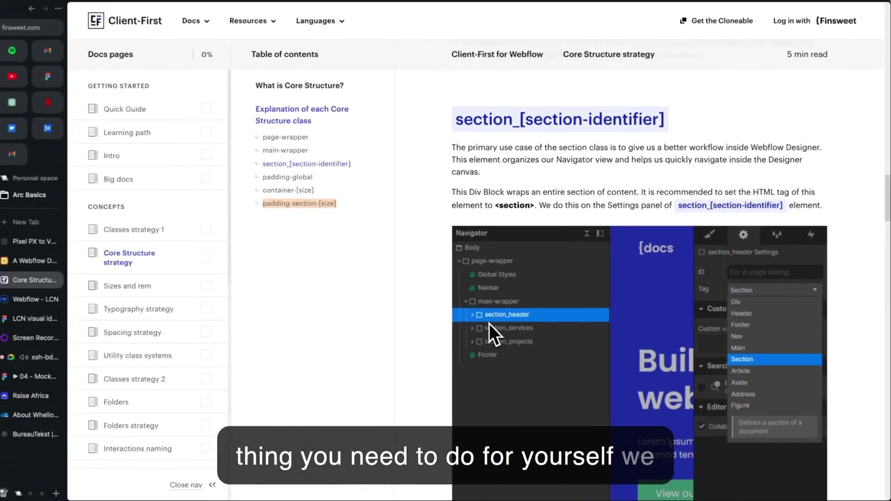
{"action": "scroll", "coordinate": [489, 324], "scroll_direction": "down", "scroll_amount": 7}
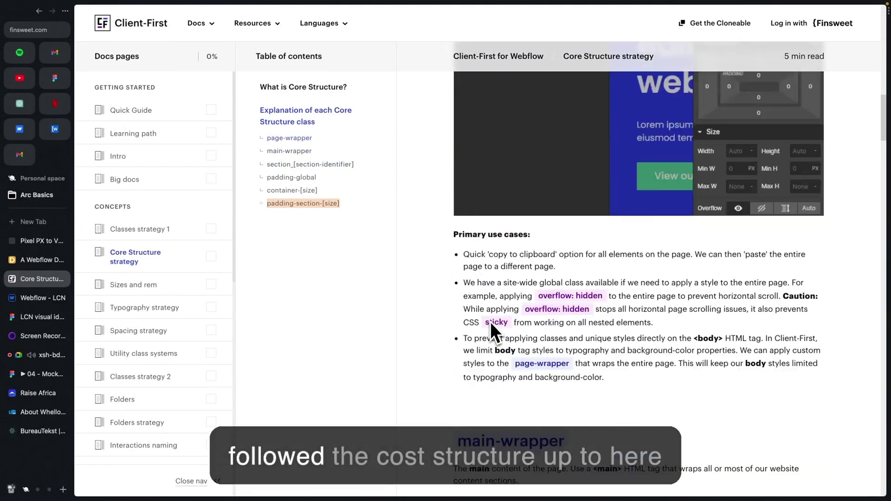
{"action": "scroll", "coordinate": [490, 321], "scroll_direction": "up", "scroll_amount": 15}
{"action": "scroll", "coordinate": [490, 321], "scroll_direction": "down", "scroll_amount": 5}
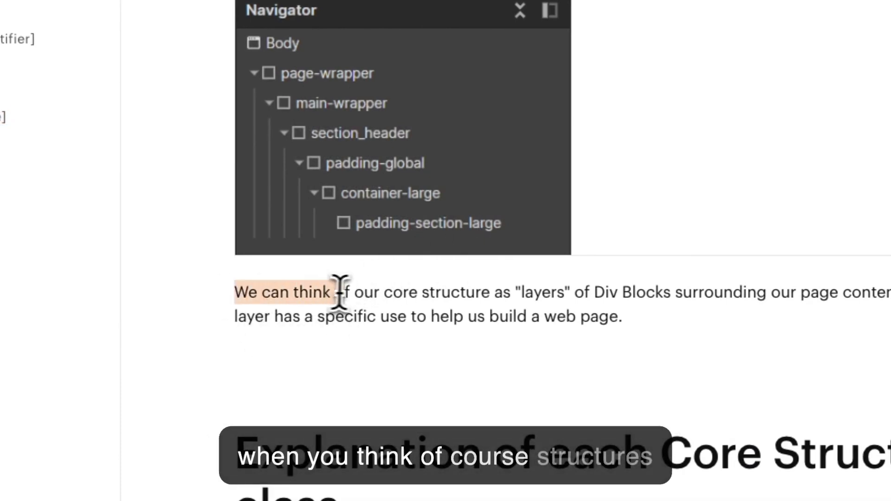
{"action": "left_click_drag", "start_coordinate": [623, 293], "coordinate": [782, 297]}
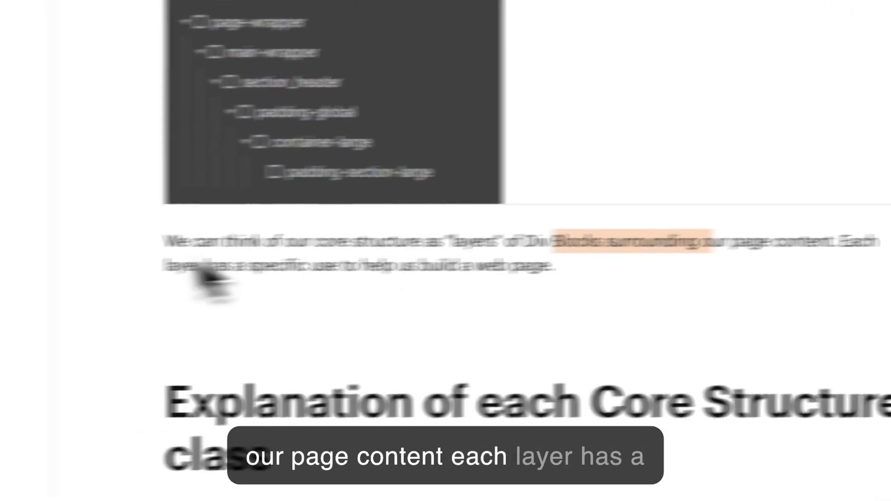
{"action": "left_click_drag", "start_coordinate": [17, 270], "coordinate": [317, 272]}
{"action": "left_click_drag", "start_coordinate": [596, 262], "coordinate": [685, 263]}
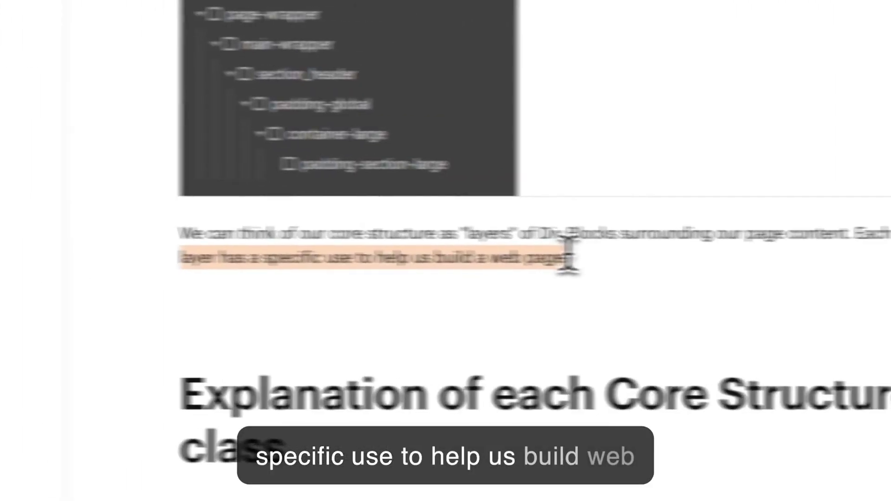
{"action": "scroll", "coordinate": [713, 292], "scroll_direction": "down", "scroll_amount": 5}
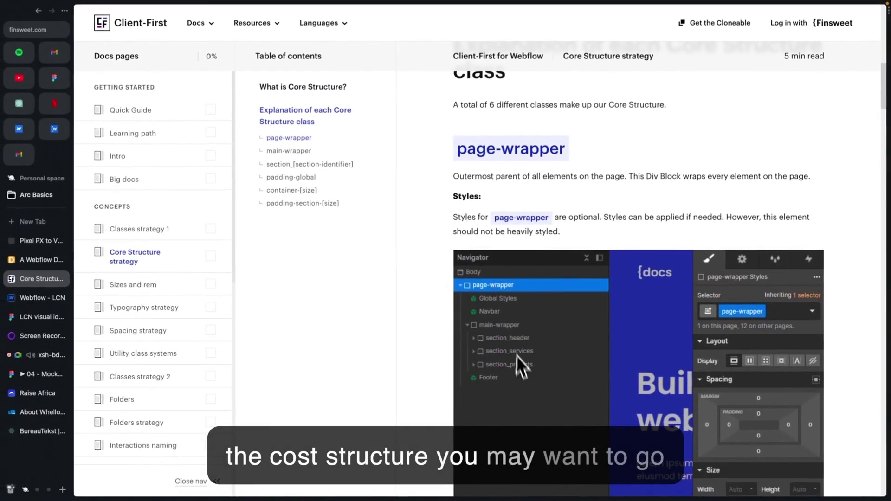
{"action": "scroll", "coordinate": [520, 370], "scroll_direction": "down", "scroll_amount": 10}
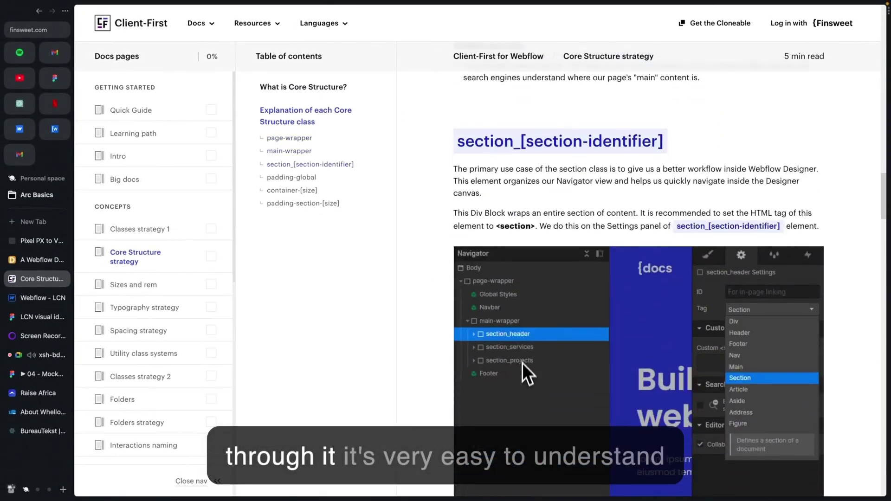
{"action": "scroll", "coordinate": [522, 363], "scroll_direction": "down", "scroll_amount": 10}
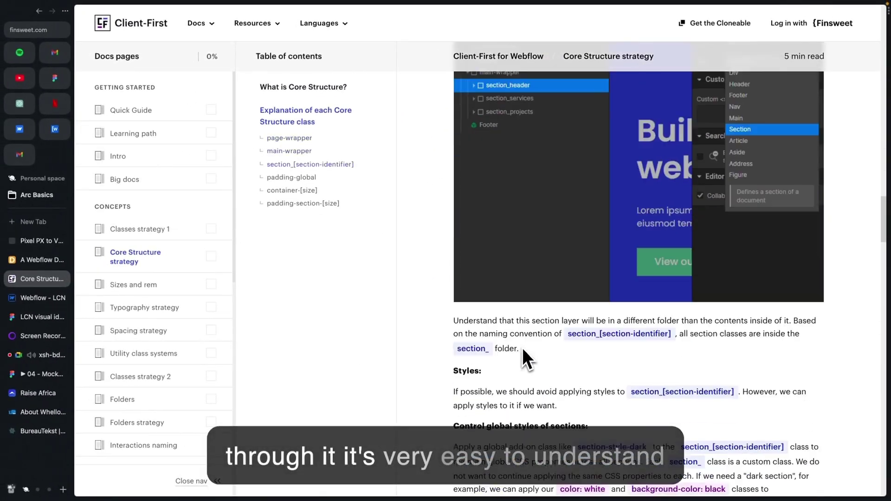
{"action": "scroll", "coordinate": [523, 347], "scroll_direction": "down", "scroll_amount": 10}
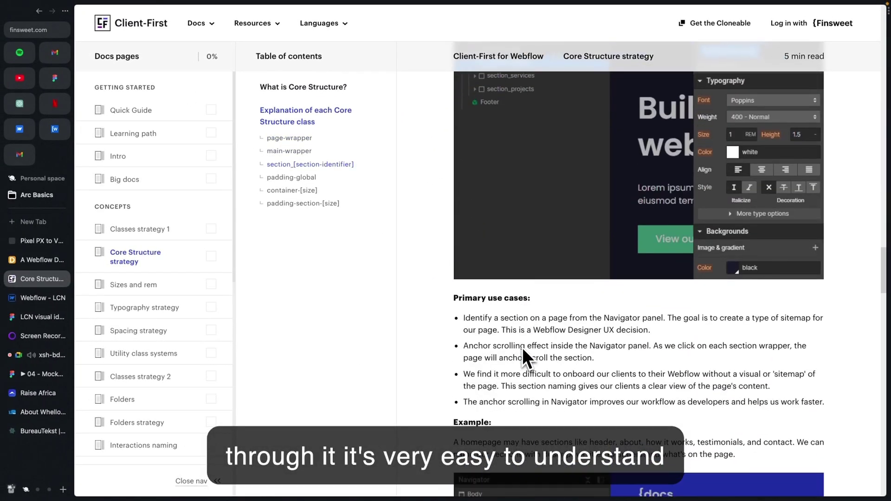
{"action": "scroll", "coordinate": [523, 348], "scroll_direction": "down", "scroll_amount": 1}
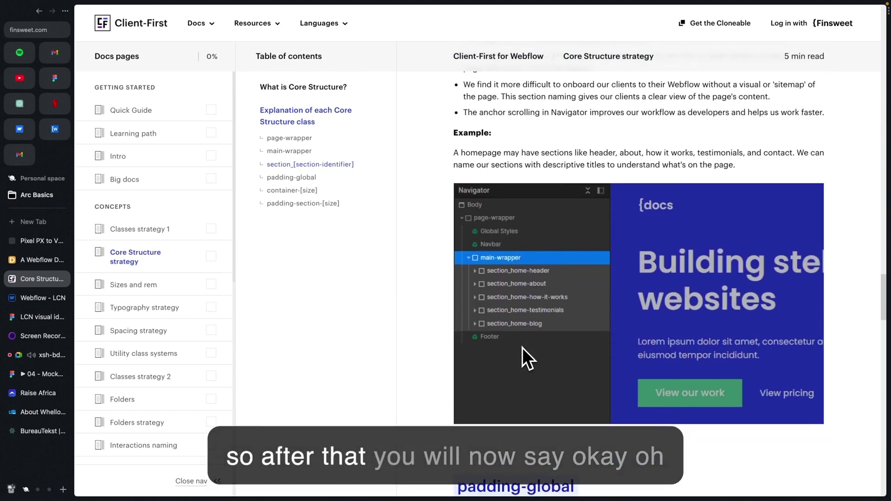
- Return to Webflow and add a Div Block inside padding-section-large
{"action": "left_click", "coordinate": [46, 298]}
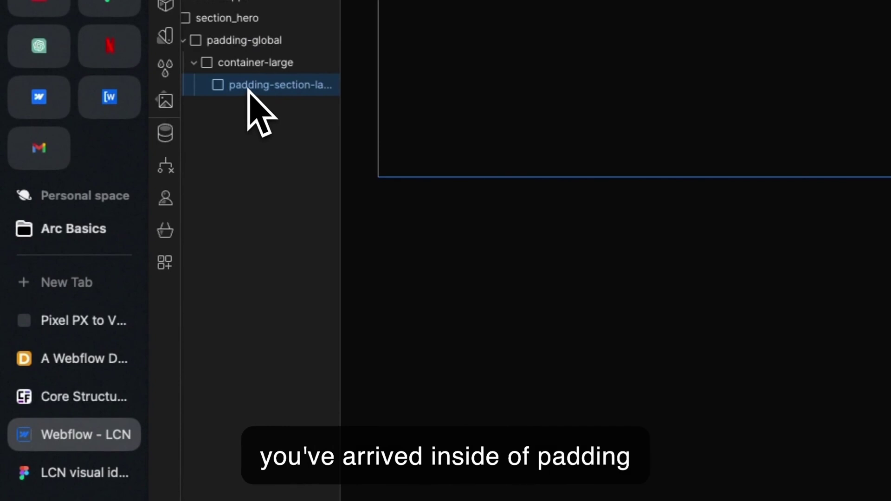
{"action": "key", "text": "super+e"}
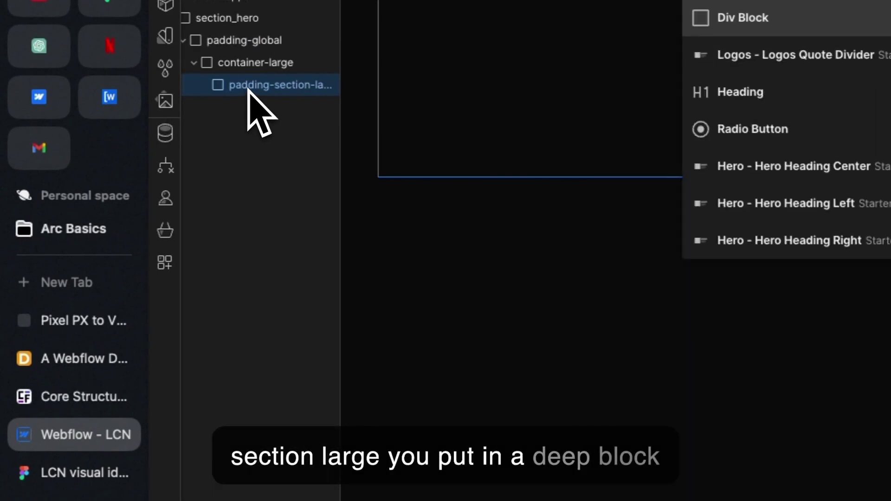
{"action": "key", "text": "Return"}
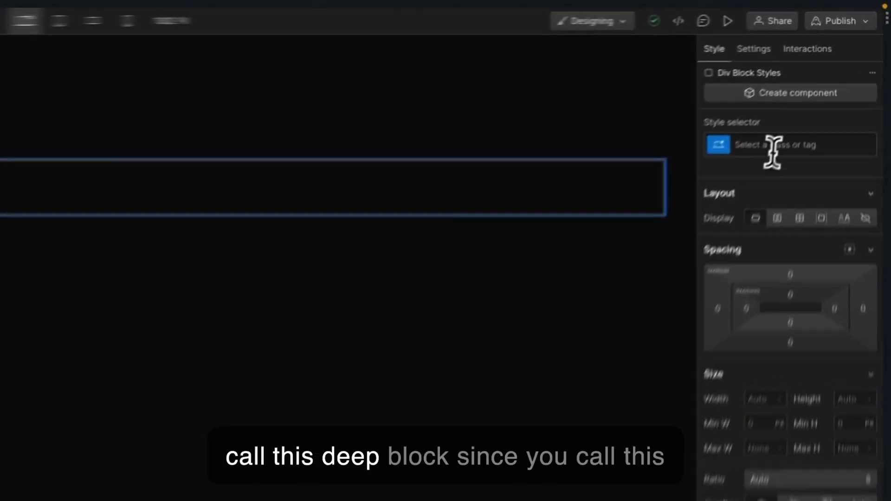
- Create the class hero_component on the new div block and select section_hero in the page hierarchy
{"action": "left_click", "coordinate": [773, 148]}
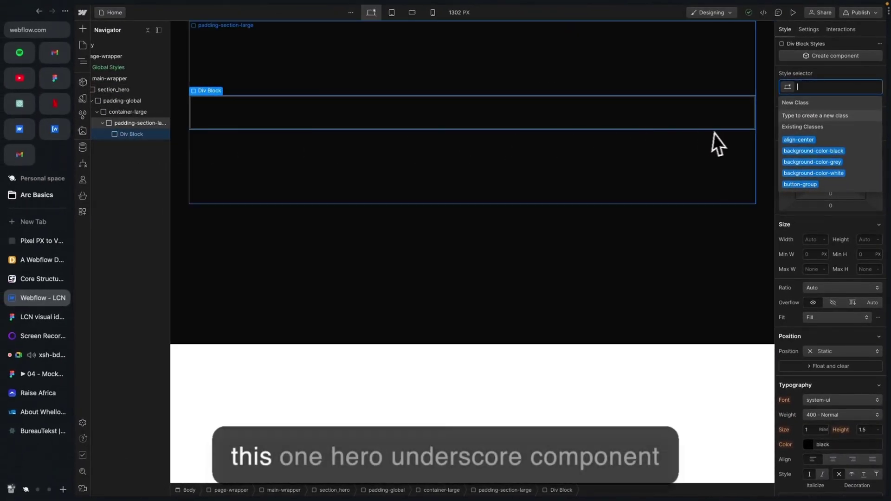
{"action": "type", "text": "hero_component"}
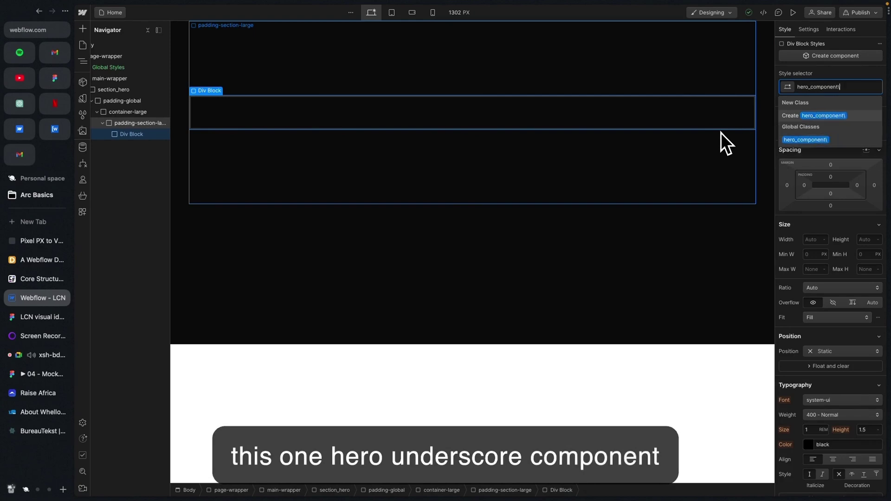
{"action": "key", "text": "Return"}
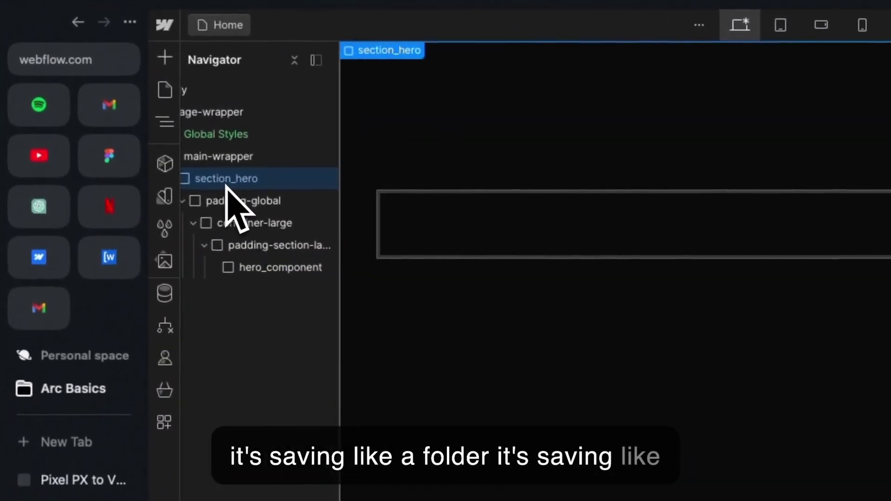
{"action": "left_click", "coordinate": [232, 183]}
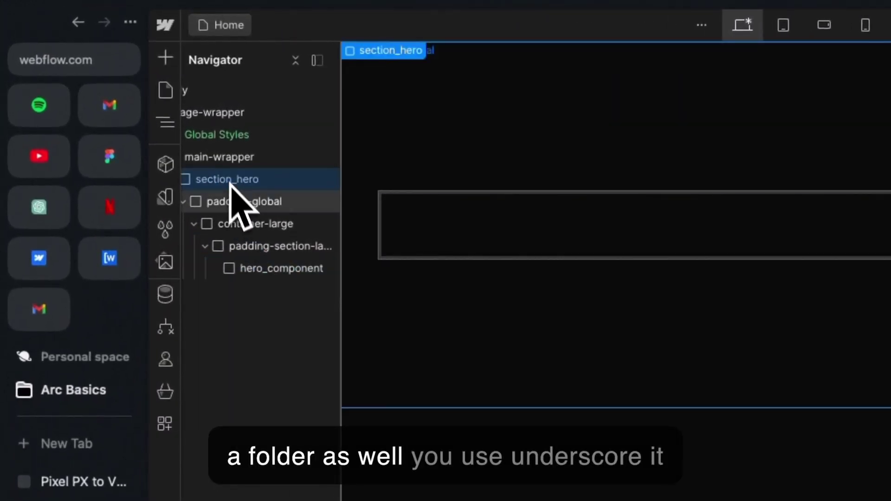
- Add a Div Block inside hero_component and reselect hero_component in the page hierarchy
{"action": "left_click", "coordinate": [264, 269]}
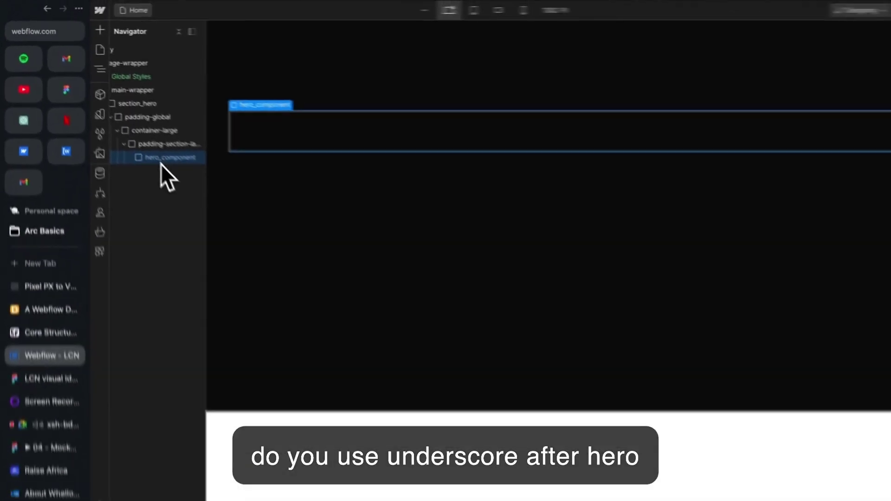
{"action": "left_click", "coordinate": [273, 251]}
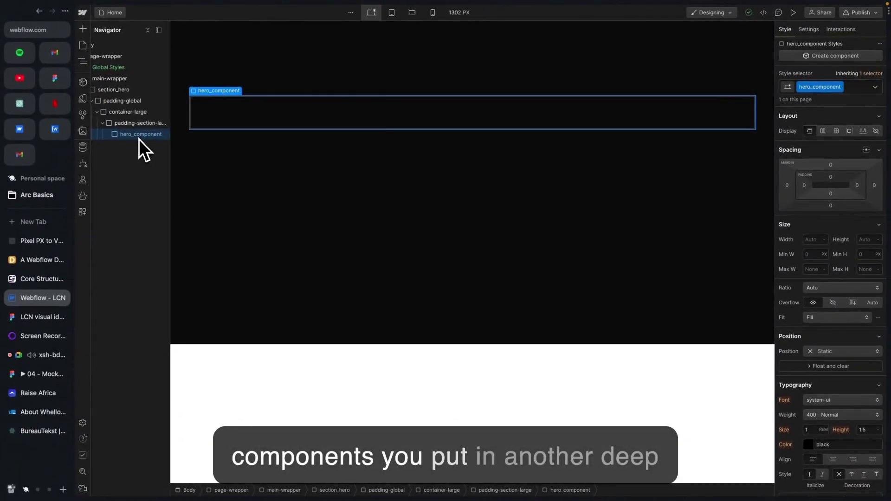
{"action": "key", "text": "super+e"}
{"action": "type", "text": "div"}
{"action": "key", "text": "Return"}
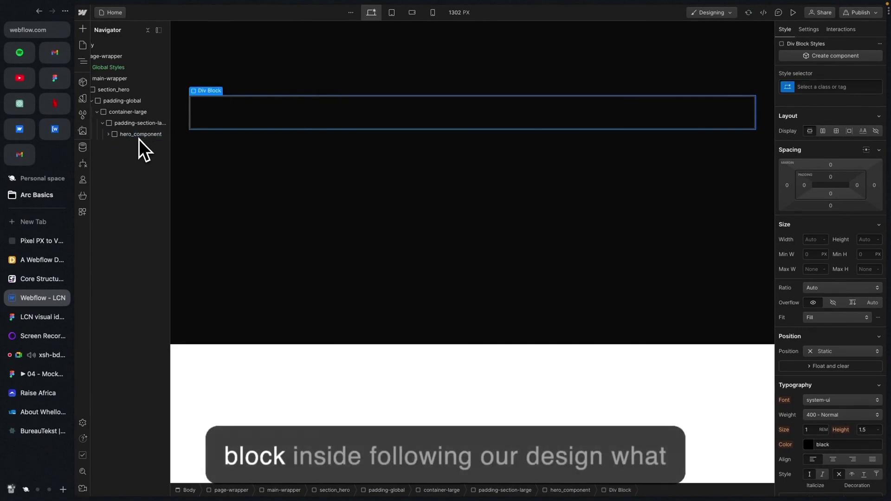
{"action": "left_click", "coordinate": [121, 137]}
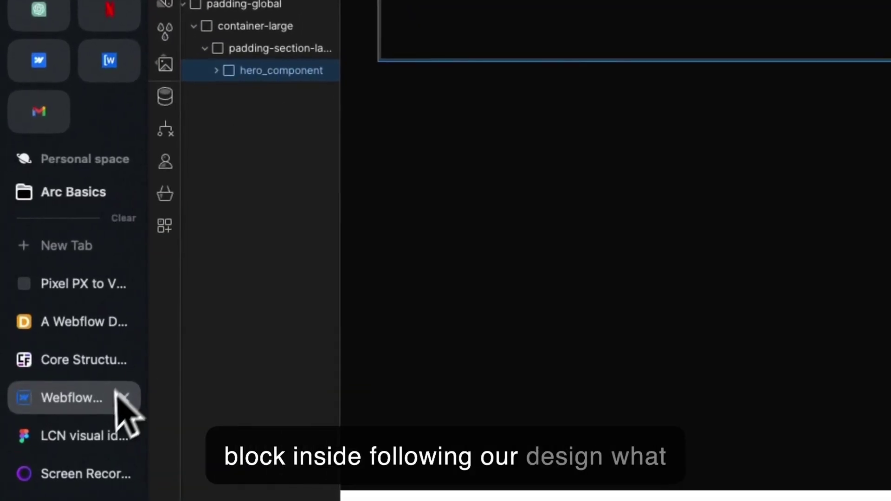
- Copy the Legacy-Teal hex colour from the hero rectangle in Figma and set it as section_hero's background colour in Webflow
{"action": "left_click", "coordinate": [60, 438]}
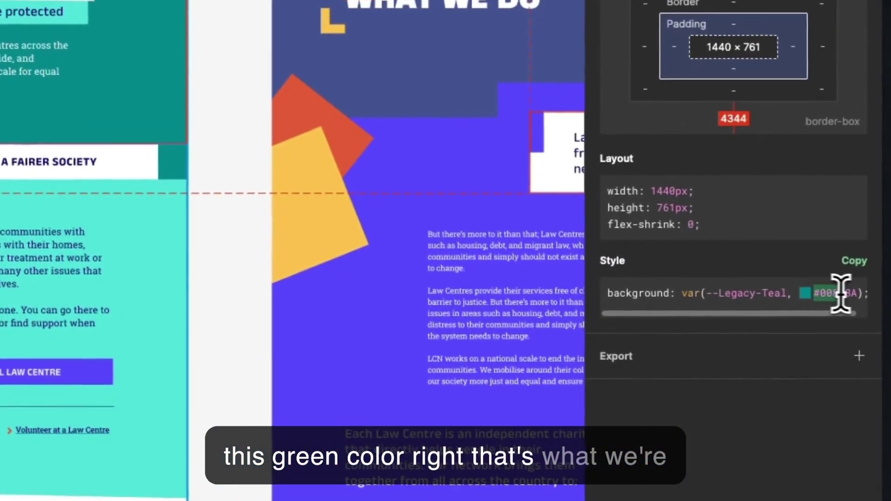
{"action": "scroll", "coordinate": [841, 293], "scroll_direction": "right", "scroll_amount": 1}
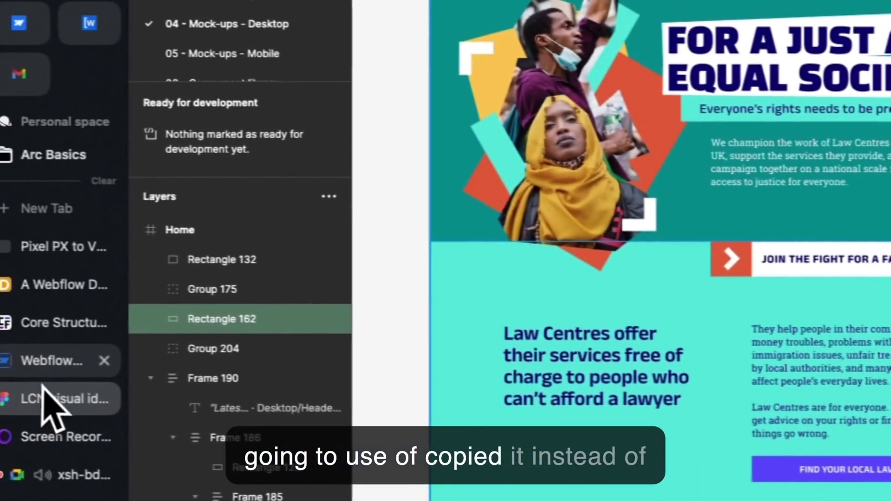
{"action": "left_click", "coordinate": [69, 364]}
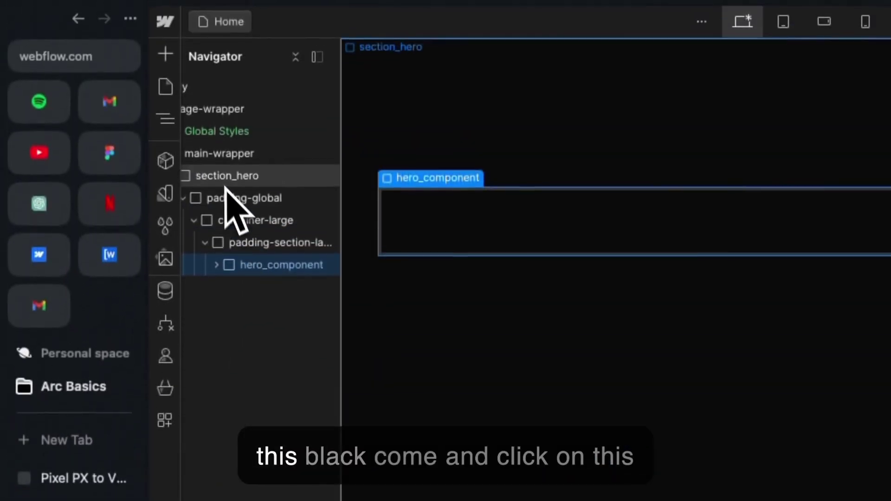
{"action": "left_click", "coordinate": [225, 131]}
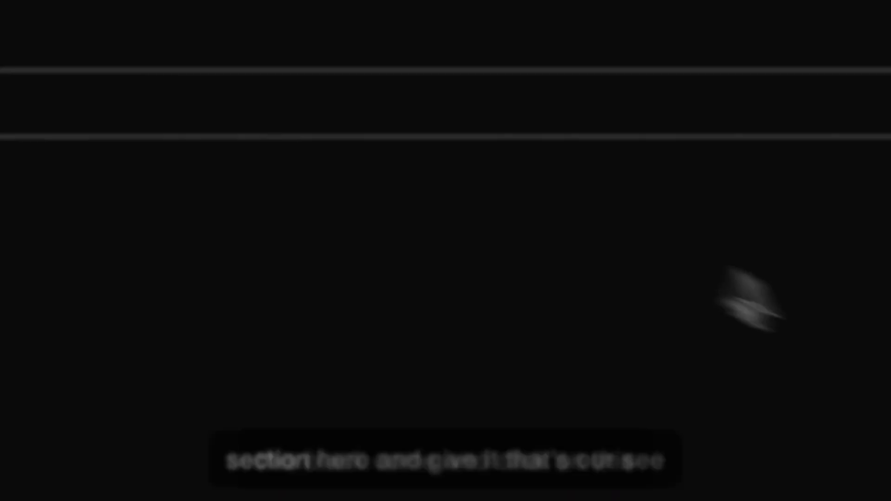
{"action": "scroll", "coordinate": [786, 298], "scroll_direction": "down", "scroll_amount": 10}
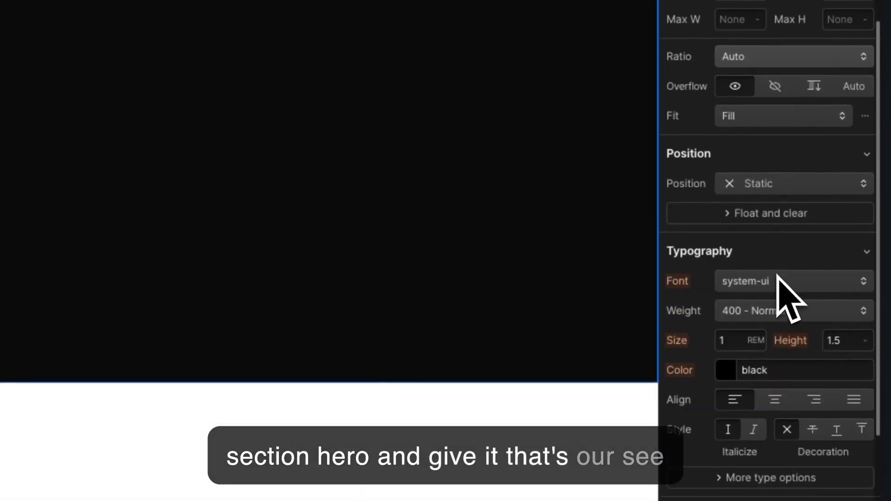
{"action": "left_click", "coordinate": [792, 369]}
{"action": "type", "text": "#00838f"}
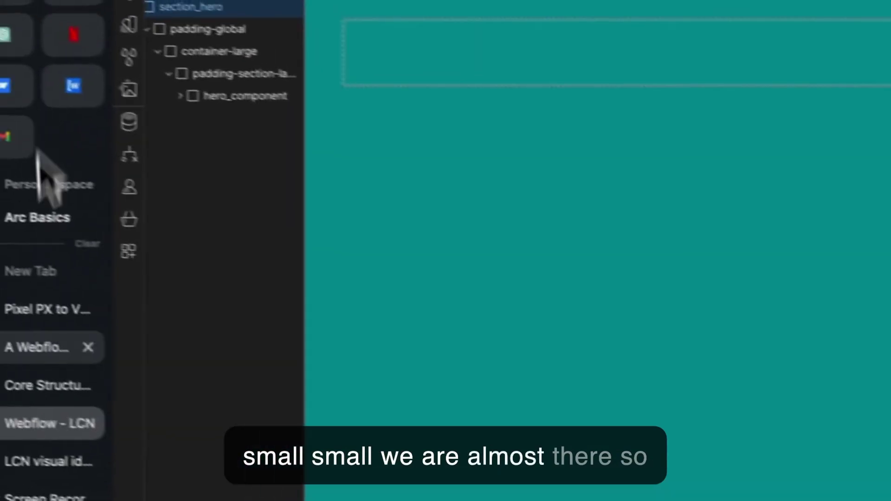
- Examine the hero's image and text arrangement in the Figma Home mock-up, and return to hero_component's style settings in Webflow
{"action": "left_click", "coordinate": [81, 437]}
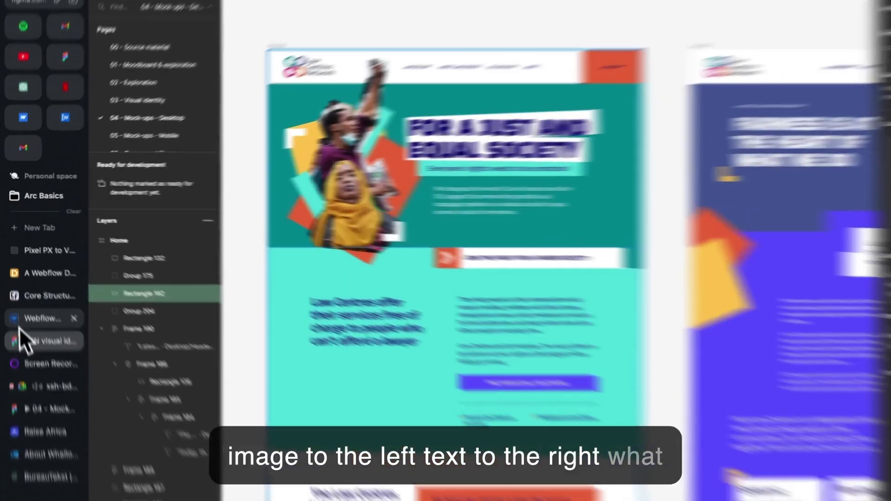
{"action": "left_click", "coordinate": [39, 298]}
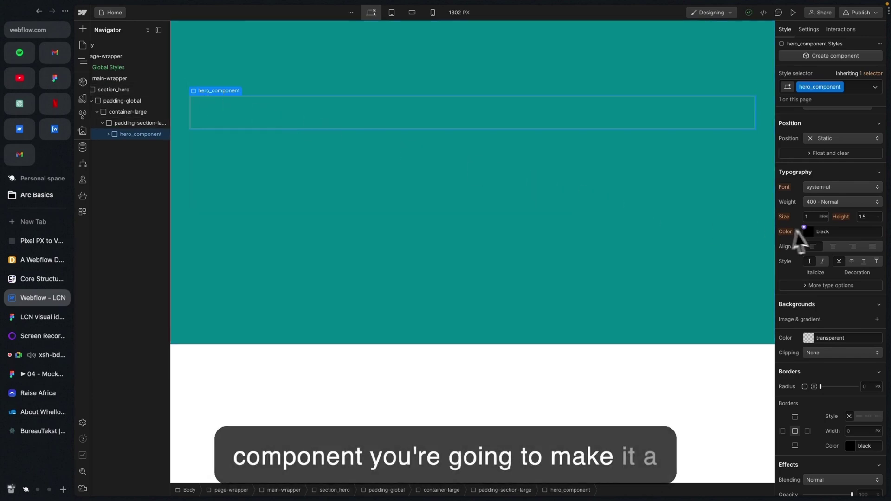
{"action": "scroll", "coordinate": [808, 235], "scroll_direction": "up", "scroll_amount": 5}
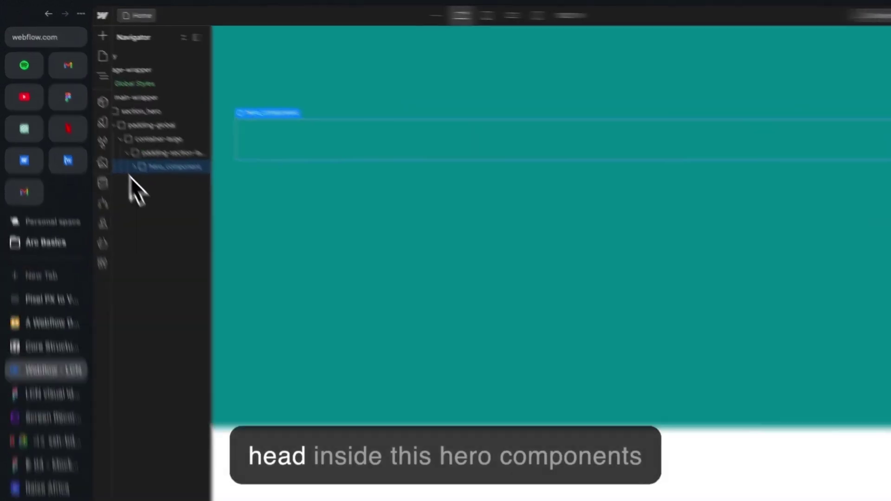
- Add a second Div Block inside hero_component, beside the existing child
{"action": "left_click", "coordinate": [125, 135]}
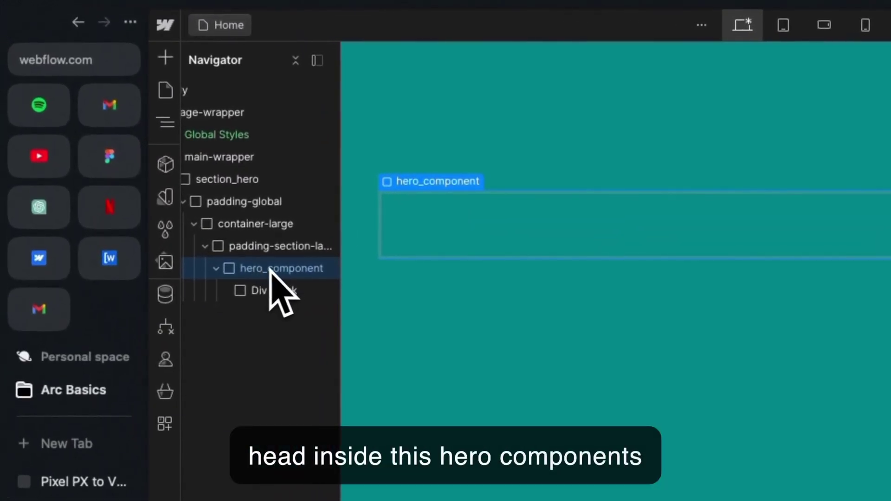
{"action": "left_click", "coordinate": [272, 291]}
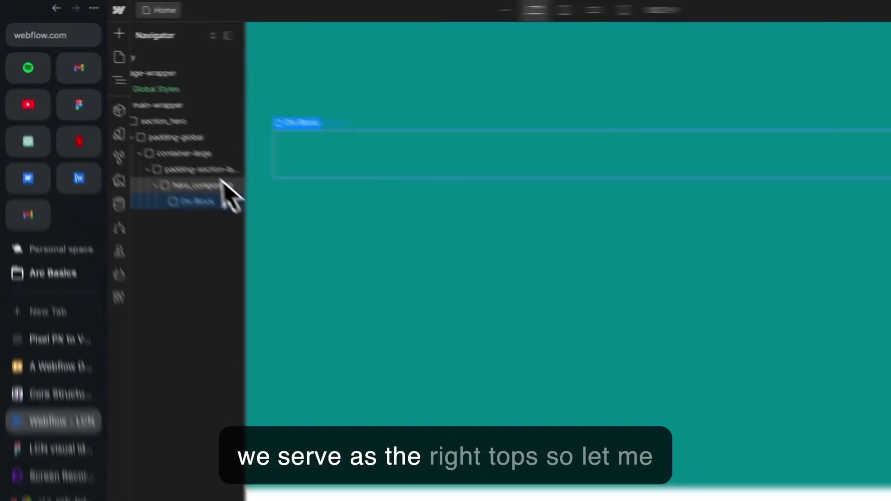
{"action": "left_click", "coordinate": [221, 184]}
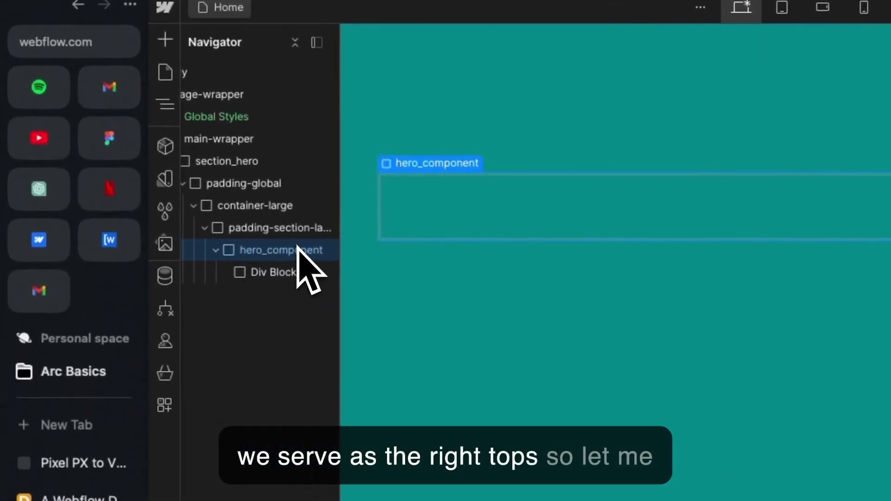
{"action": "key", "text": "super+e"}
{"action": "type", "text": "div"}
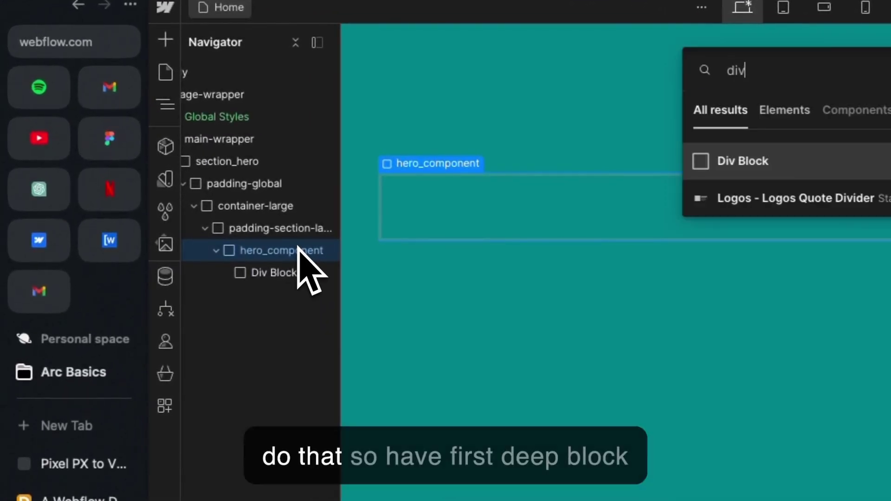
{"action": "key", "text": "Return"}
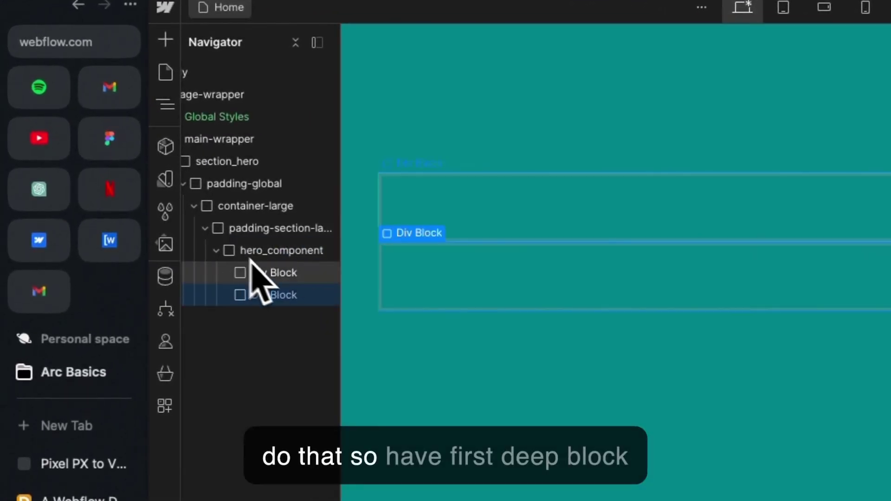
- Select the two Div Blocks inside hero_component in turn to examine how they are stacked on the canvas
{"action": "left_click", "coordinate": [276, 274]}
{"action": "left_click", "coordinate": [270, 296]}
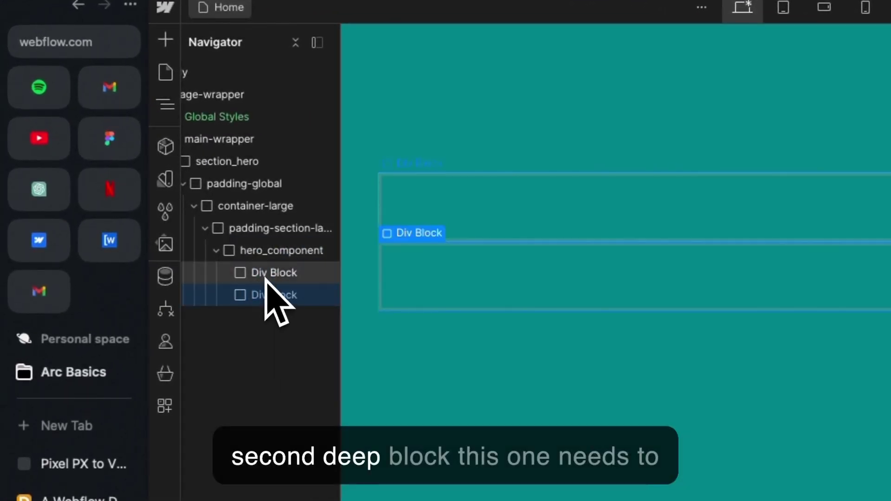
{"action": "left_click", "coordinate": [268, 273]}
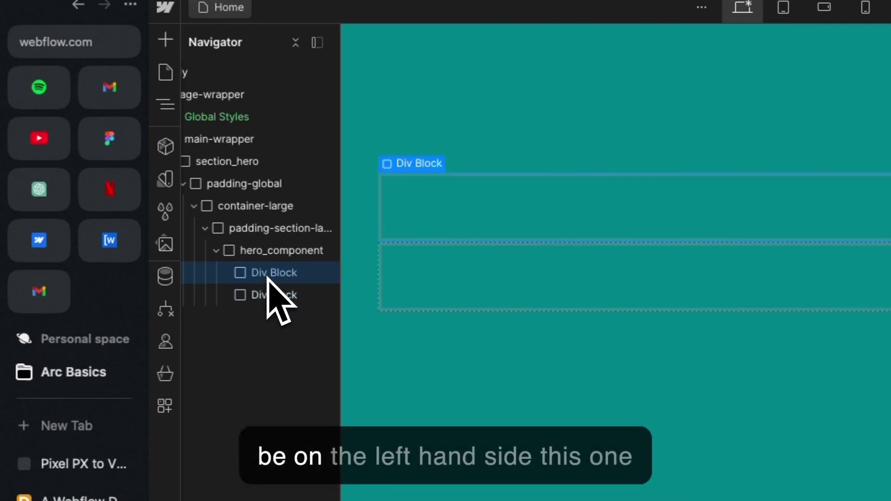
{"action": "left_click", "coordinate": [270, 295]}
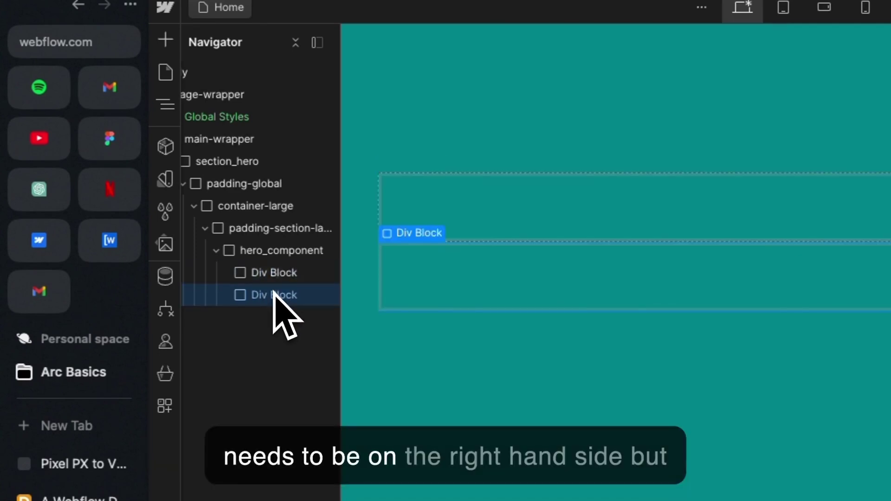
{"action": "left_click", "coordinate": [272, 274]}
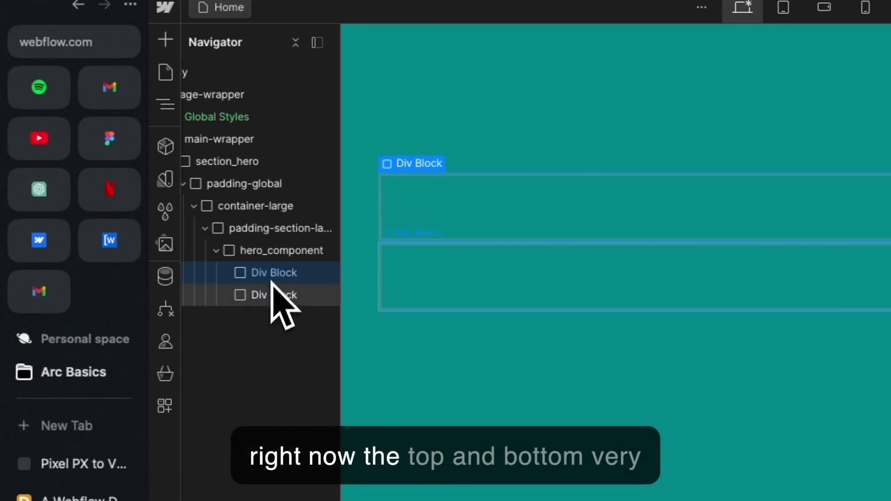
{"action": "left_click", "coordinate": [272, 295]}
{"action": "left_click", "coordinate": [271, 275]}
{"action": "left_click", "coordinate": [271, 295]}
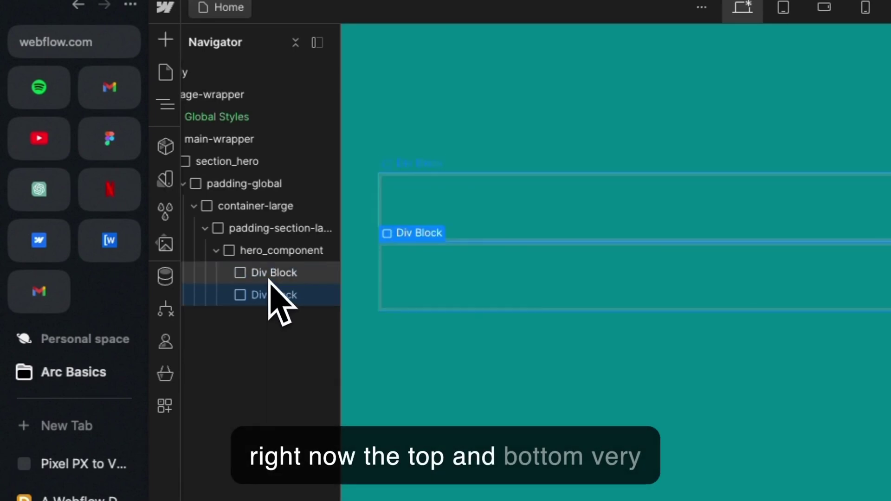
{"action": "left_click", "coordinate": [270, 279]}
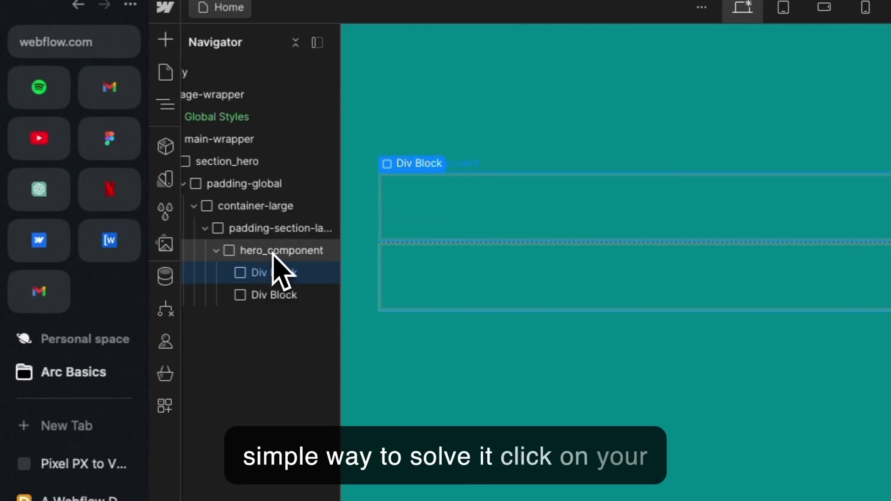
- Set hero_component's display to Flex with a horizontal direction for its two child Div Blocks
{"action": "left_click", "coordinate": [274, 252]}
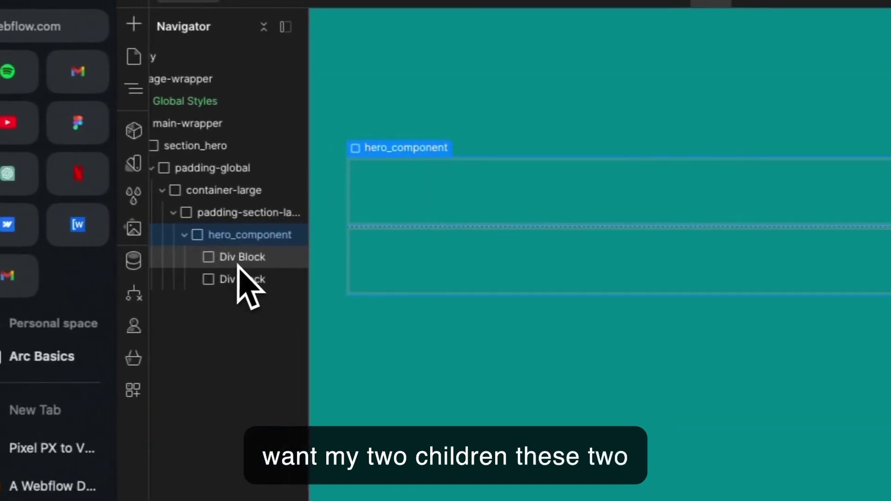
{"action": "left_click", "coordinate": [159, 253]}
{"action": "left_click", "coordinate": [243, 274]}
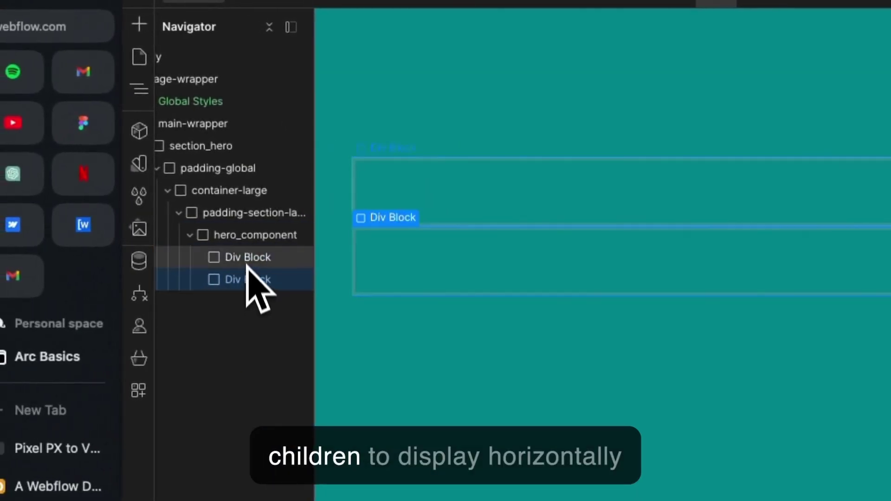
{"action": "left_click", "coordinate": [246, 239]}
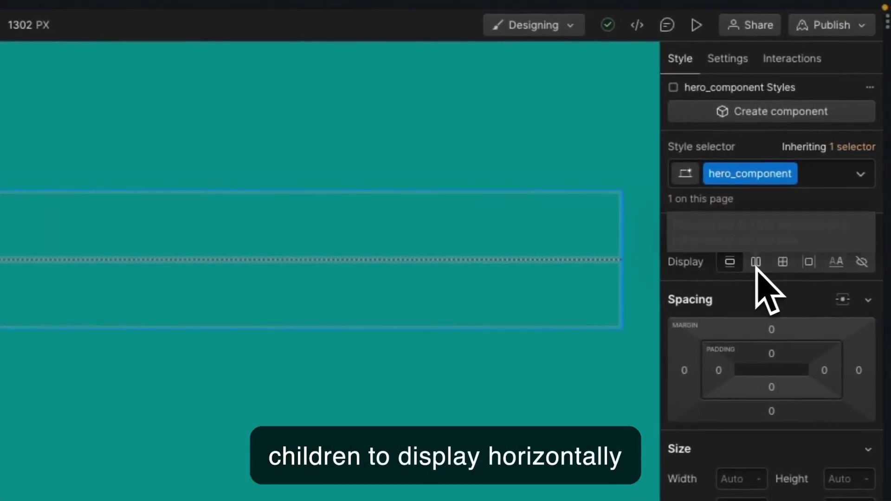
{"action": "left_click", "coordinate": [773, 262]}
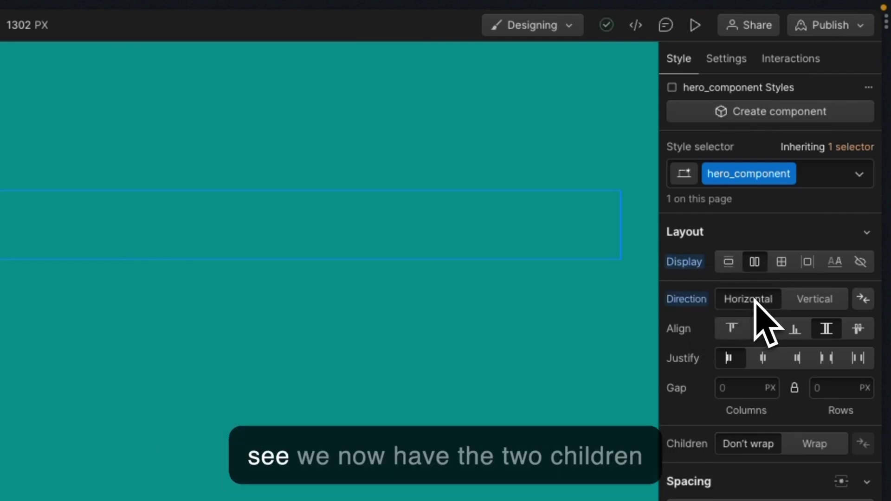
- Select each child Div Block and hero_component in turn to check the spacing between the children
{"action": "left_click", "coordinate": [260, 139]}
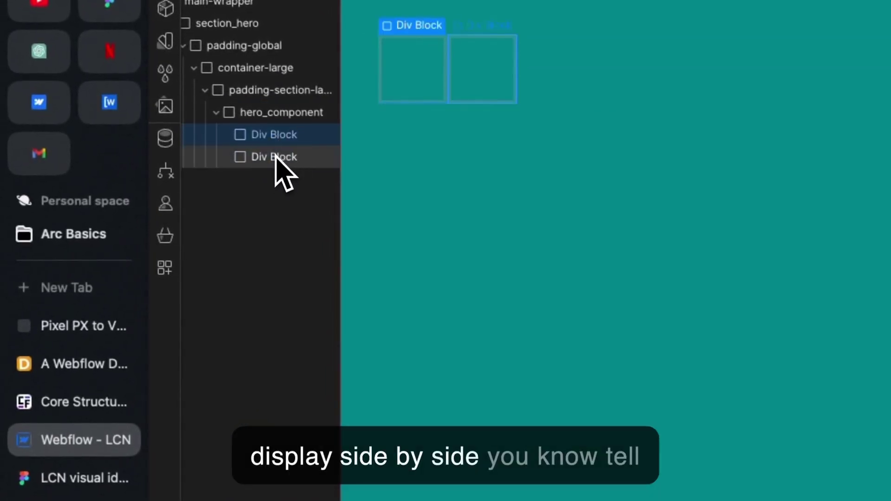
{"action": "left_click", "coordinate": [277, 156]}
{"action": "left_click", "coordinate": [272, 142]}
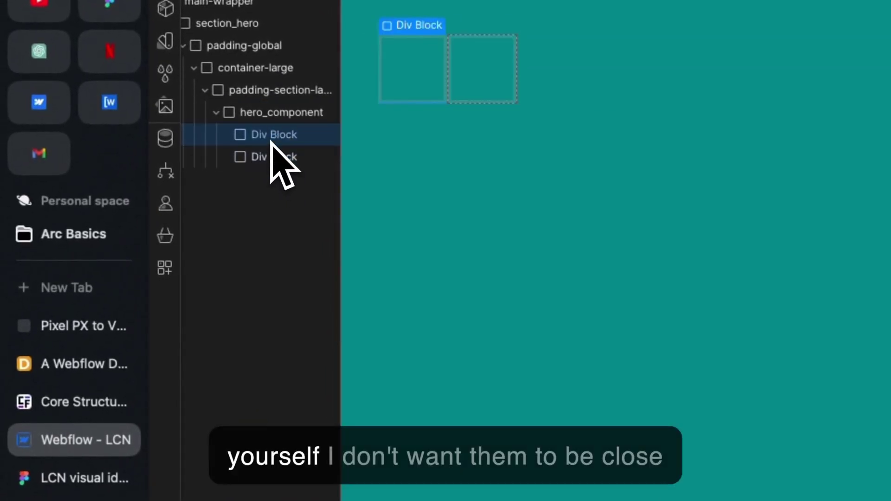
{"action": "left_click", "coordinate": [262, 112]}
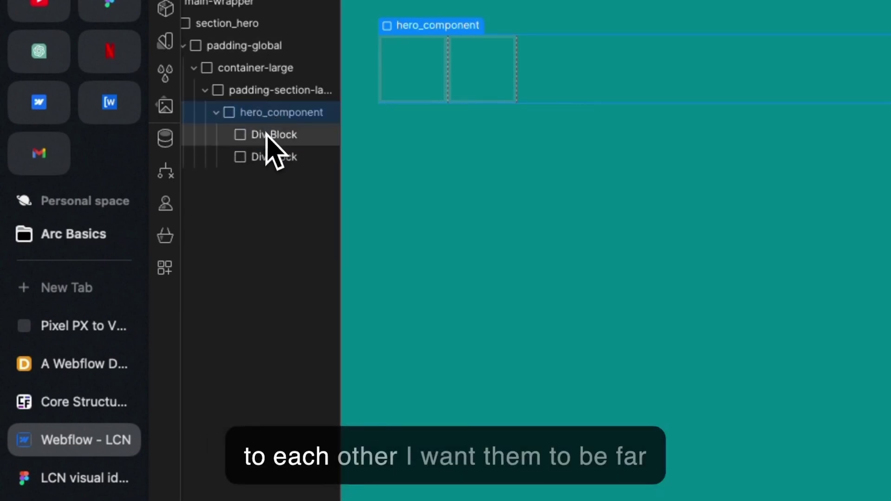
{"action": "left_click", "coordinate": [268, 137]}
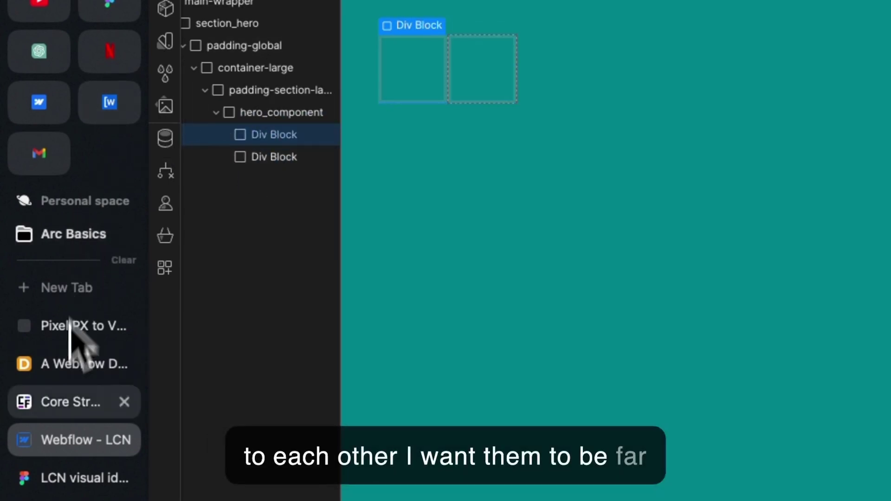
- Justify hero_component's children with Space between and select both Div Blocks to check their placement
{"action": "left_click", "coordinate": [269, 233]}
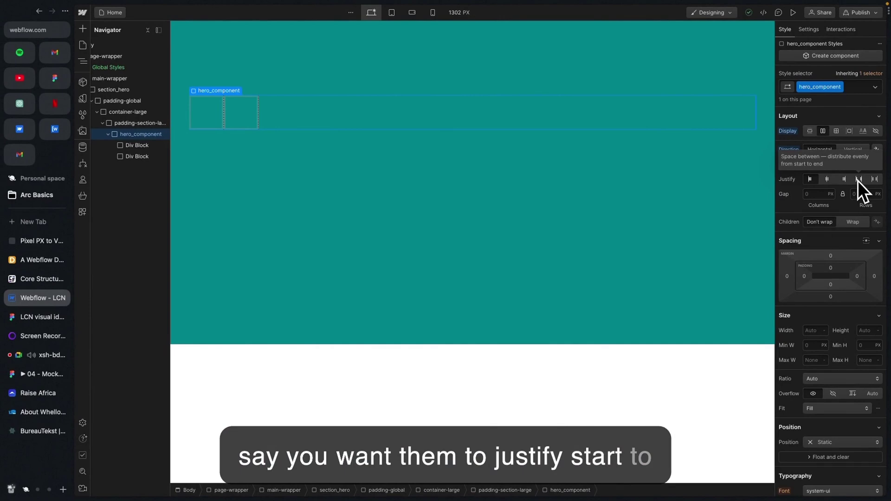
{"action": "left_click", "coordinate": [858, 179]}
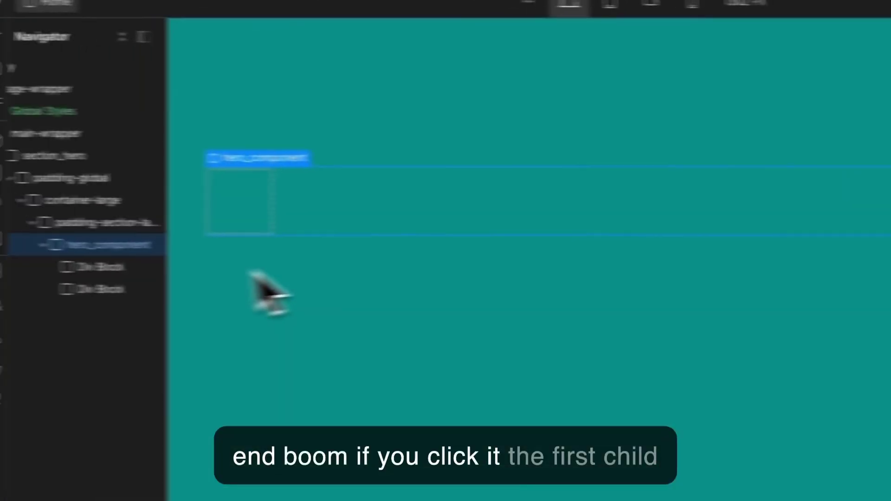
{"action": "left_click", "coordinate": [262, 260]}
{"action": "left_click", "coordinate": [250, 281]}
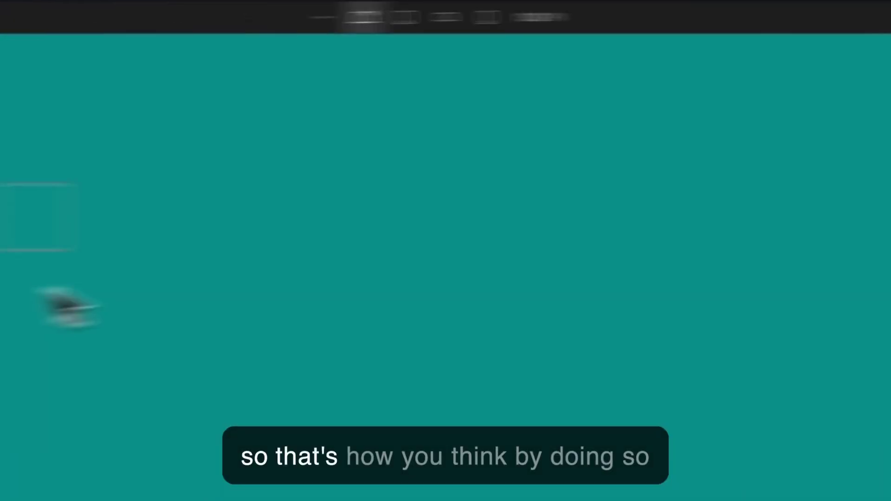
- Check the hero layout in the Figma mock-up, and give hero_component's first Div Block in Webflow the class hero_images-wrapper
{"action": "left_click", "coordinate": [42, 464]}
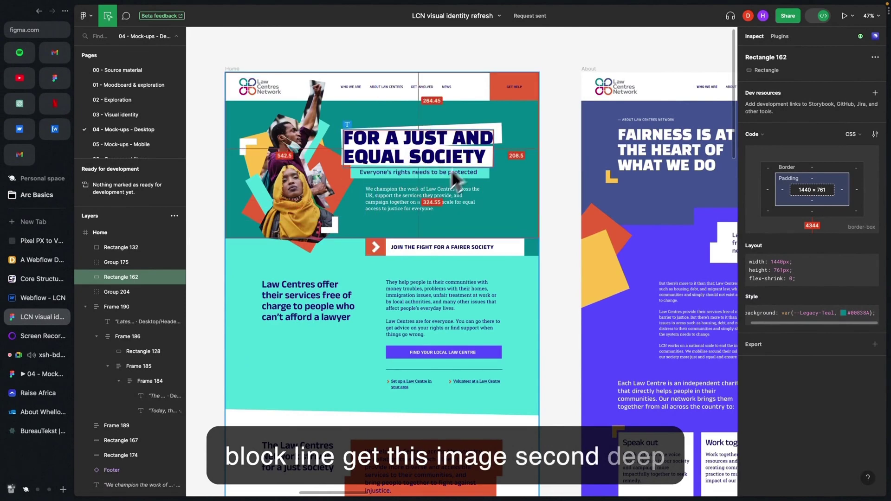
{"action": "scroll", "coordinate": [391, 177], "scroll_direction": "up", "scroll_amount": 2}
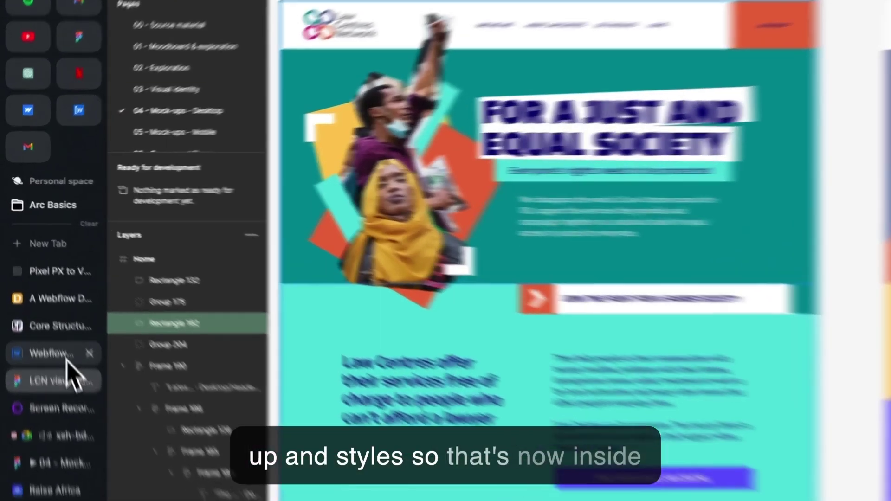
{"action": "left_click", "coordinate": [37, 297]}
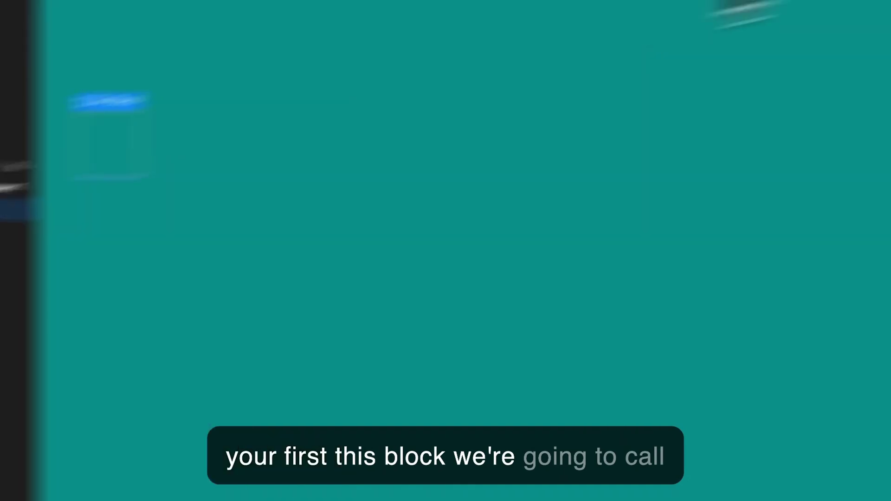
{"action": "left_click", "coordinate": [748, 173]}
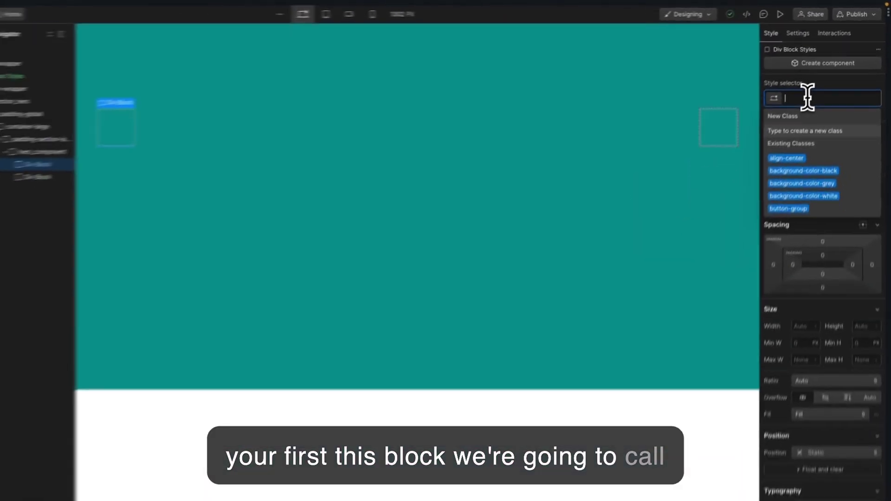
{"action": "type", "text": "hero_image"}
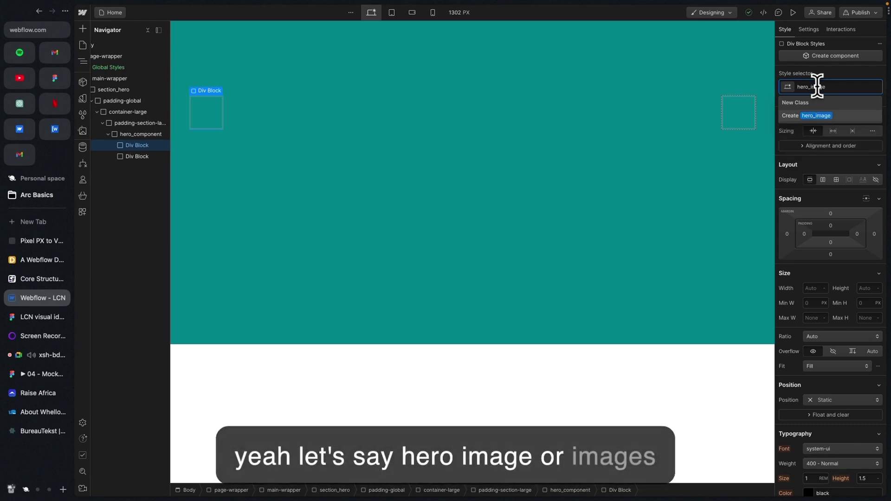
{"action": "type", "text": "s-wrapper"}
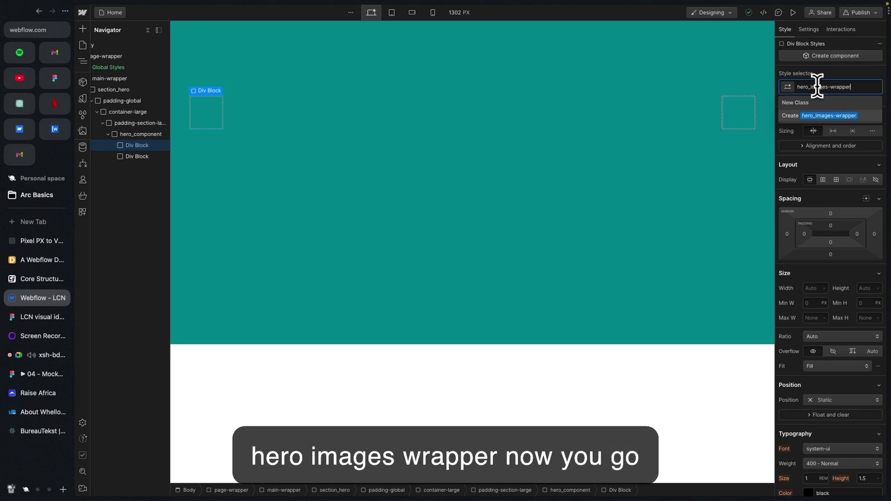
{"action": "left_click", "coordinate": [793, 111]}
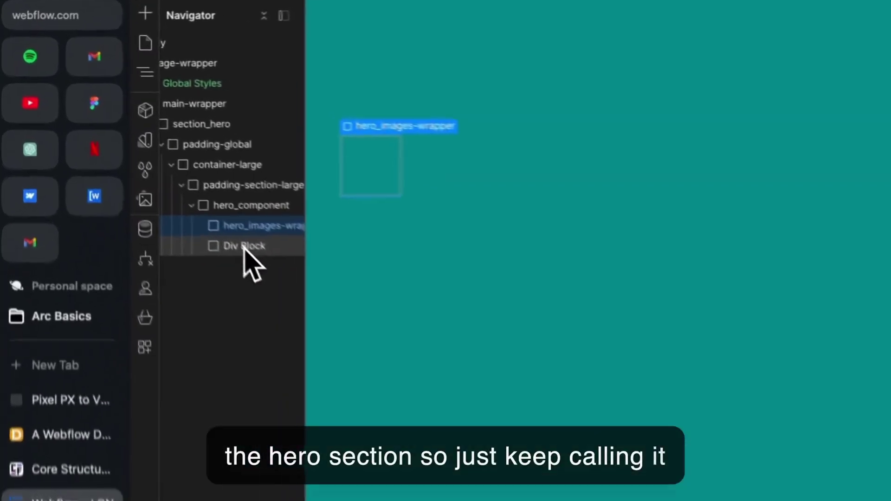
- Give the second Div Block inside hero_component the new class hero_content-wrapper
{"action": "left_click", "coordinate": [243, 246]}
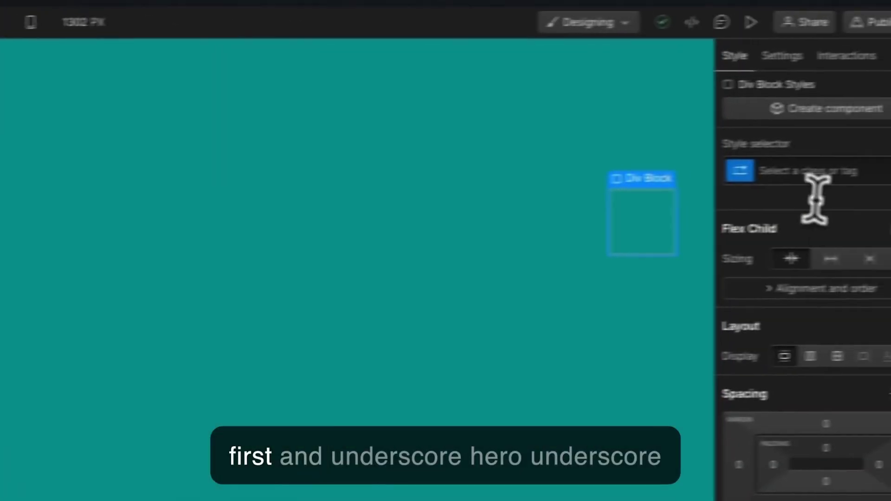
{"action": "left_click", "coordinate": [811, 174]}
{"action": "type", "text": "hero"}
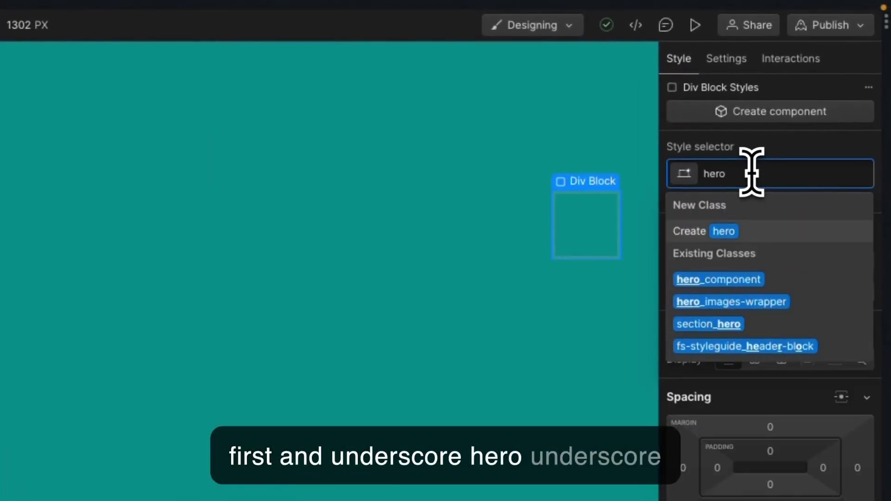
{"action": "type", "text": "_"}
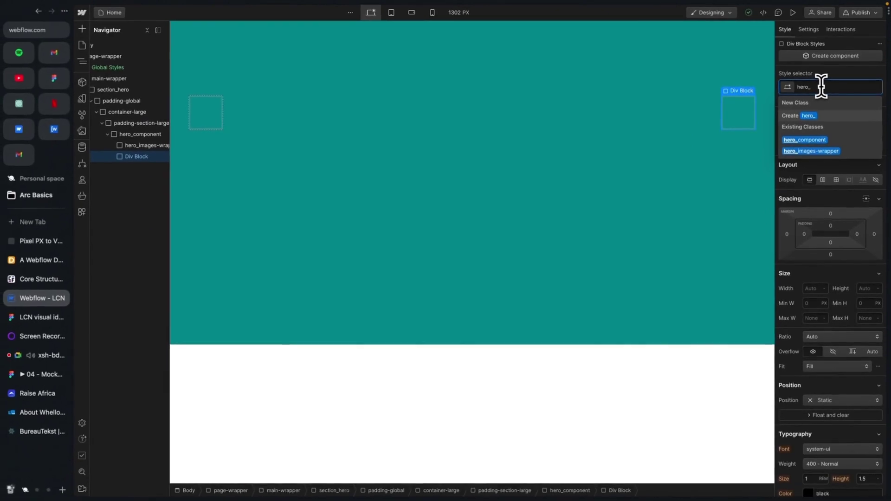
{"action": "type", "text": "content-wrapper"}
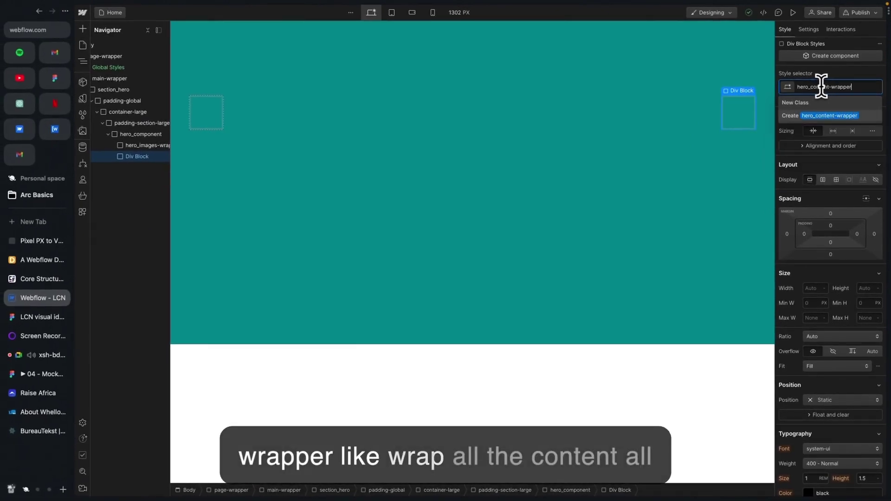
{"action": "key", "text": "Return"}
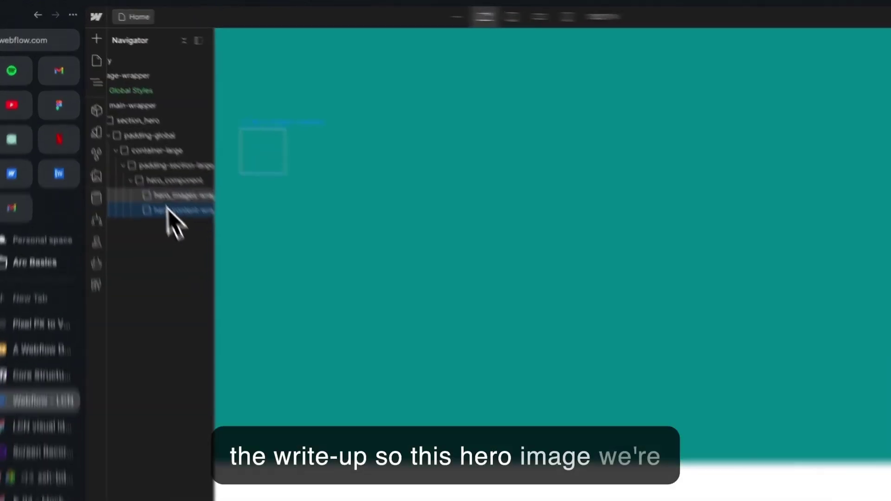
- Insert an Image element inside hero_images-wrapper
{"action": "left_click", "coordinate": [144, 145]}
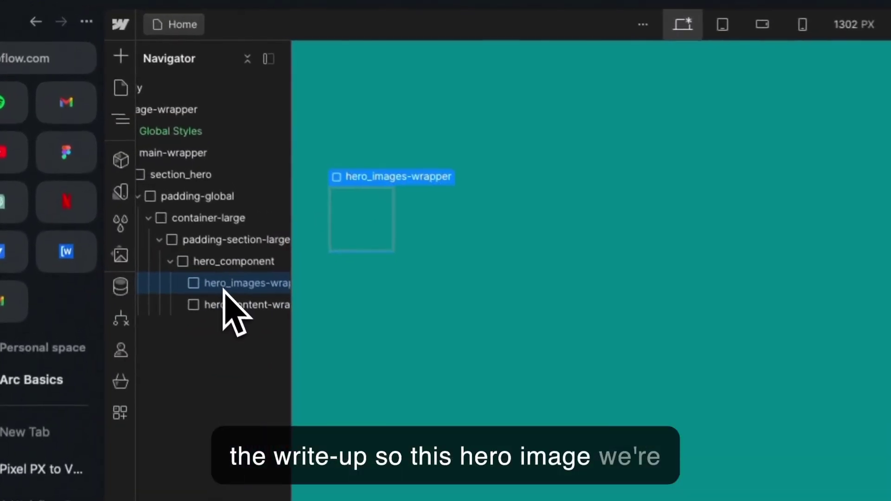
{"action": "key", "text": "super+k"}
{"action": "type", "text": "ima"}
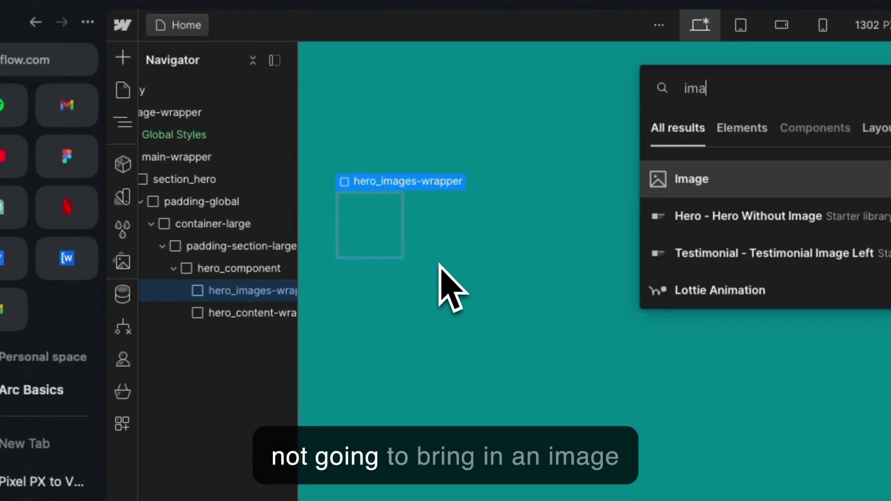
{"action": "left_click", "coordinate": [681, 180]}
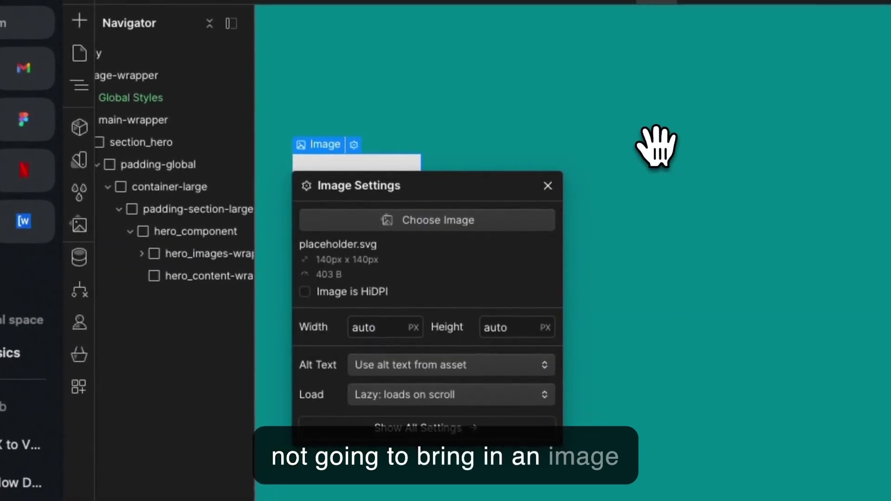
- Upload the downloaded yellow-headscarf portrait as the image's source and scale the image down to 315 px wide
{"action": "left_click", "coordinate": [424, 339]}
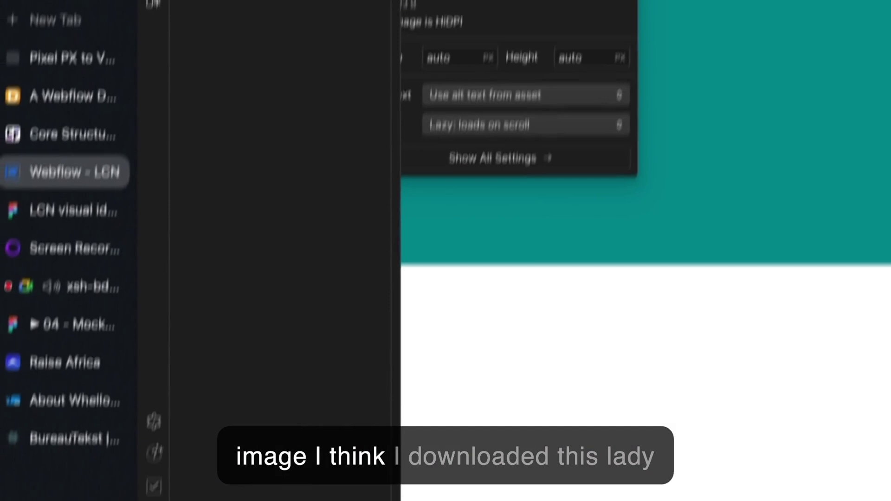
{"action": "left_click", "coordinate": [22, 478]}
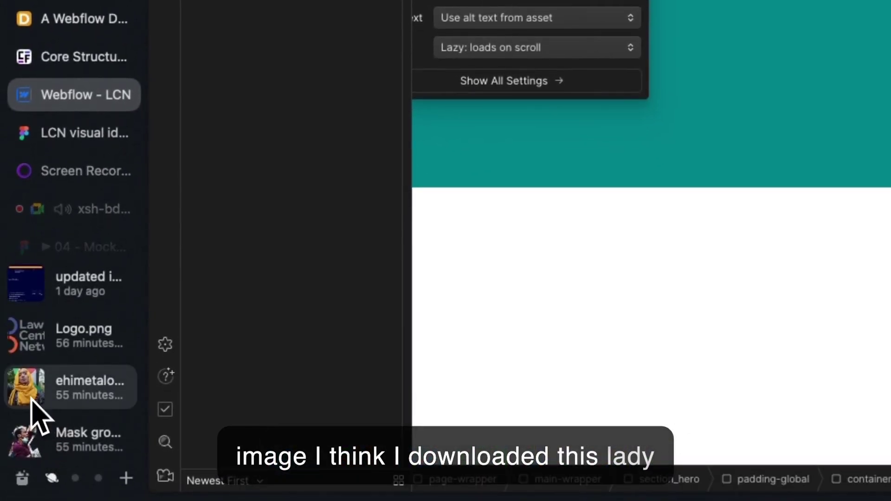
{"action": "left_click_drag", "start_coordinate": [32, 398], "coordinate": [301, 200]}
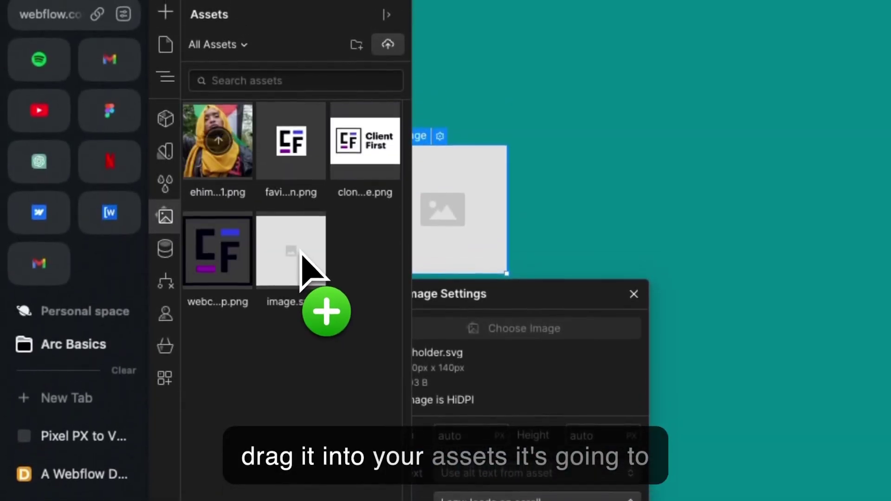
{"action": "left_click_drag", "start_coordinate": [301, 253], "coordinate": [399, 251]}
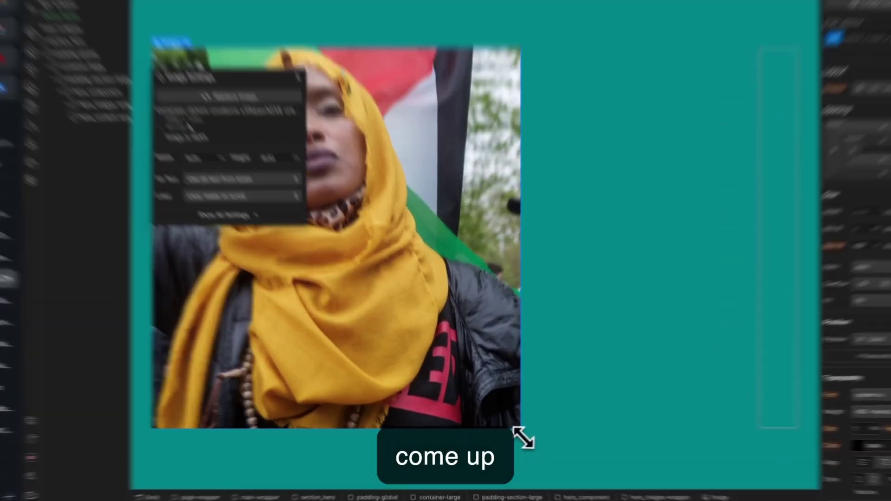
{"action": "left_click_drag", "start_coordinate": [513, 429], "coordinate": [378, 251]}
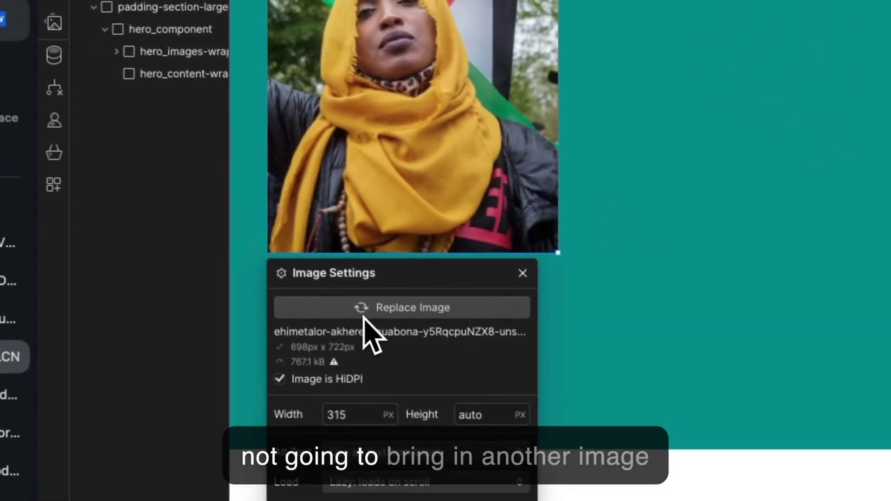
- Duplicate the portrait image inside hero_images-wrapper and replace the copy with the downloaded Mask group photo of the man with the raised fist
{"action": "left_click", "coordinate": [244, 221]}
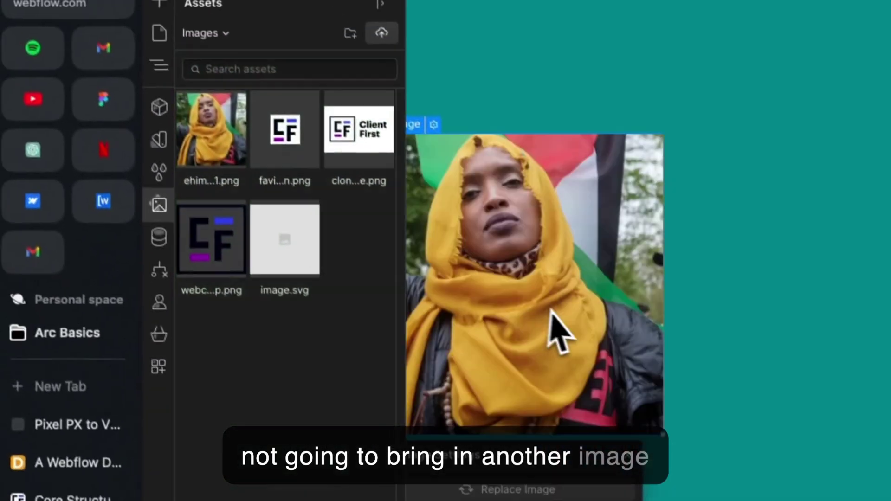
{"action": "left_click", "coordinate": [551, 312]}
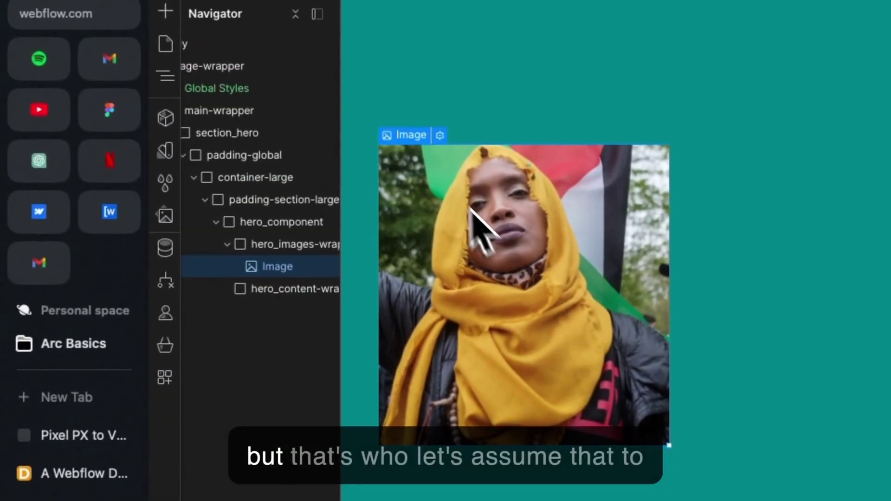
{"action": "key", "text": "super+d"}
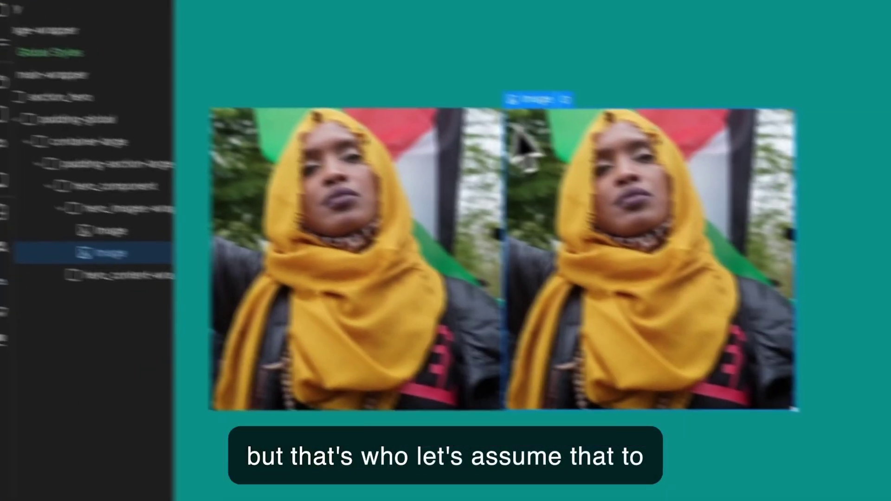
{"action": "left_click", "coordinate": [732, 135]}
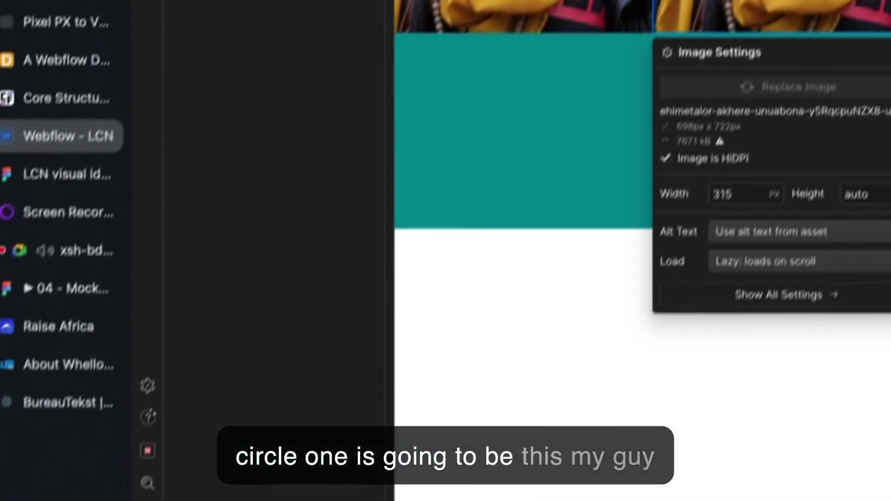
{"action": "left_click", "coordinate": [16, 480]}
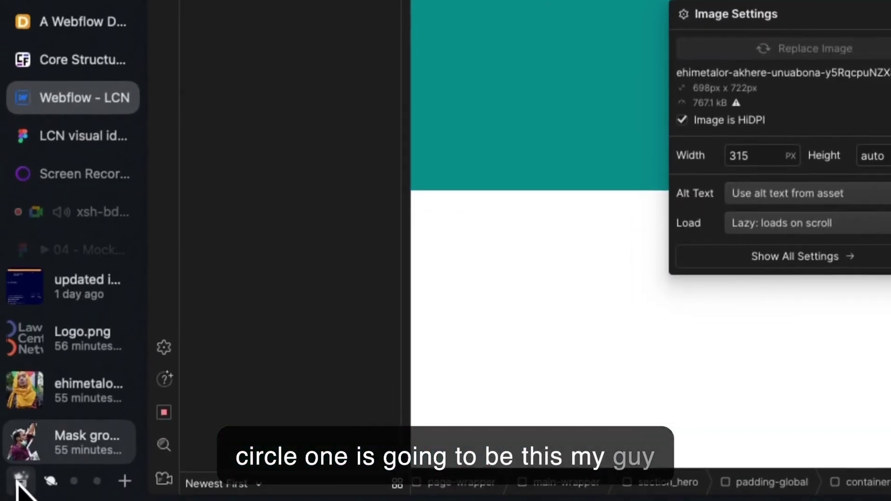
{"action": "left_click_drag", "start_coordinate": [26, 442], "coordinate": [346, 261]}
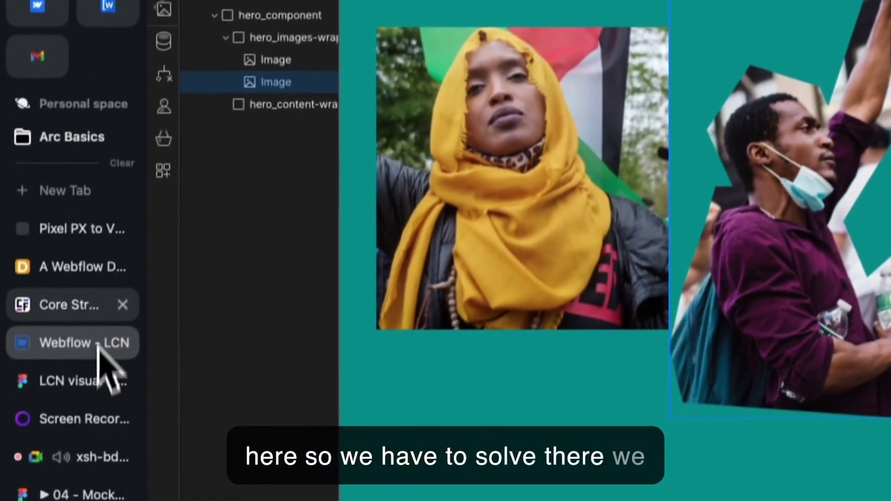
- Switch to the Figma mock-up, leave Dev Mode, and export the complete hero image collage, Group 251
{"action": "left_click", "coordinate": [74, 382]}
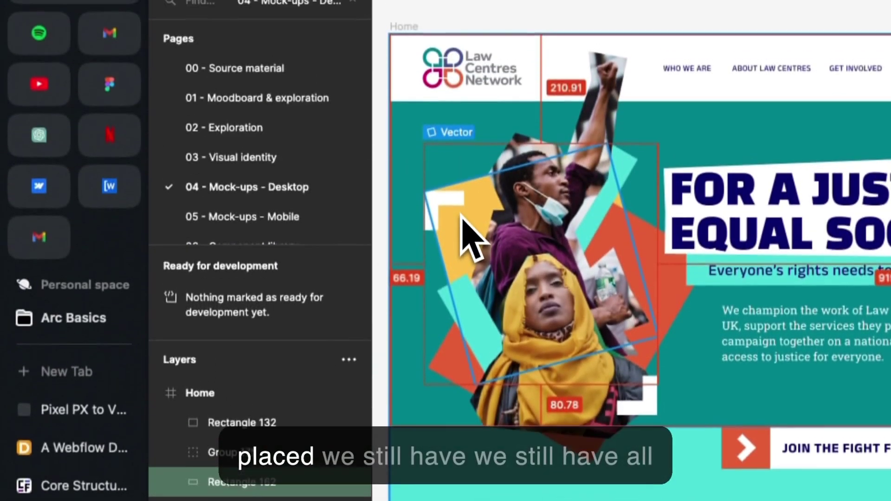
{"action": "scroll", "coordinate": [462, 215], "scroll_direction": "up", "scroll_amount": 5}
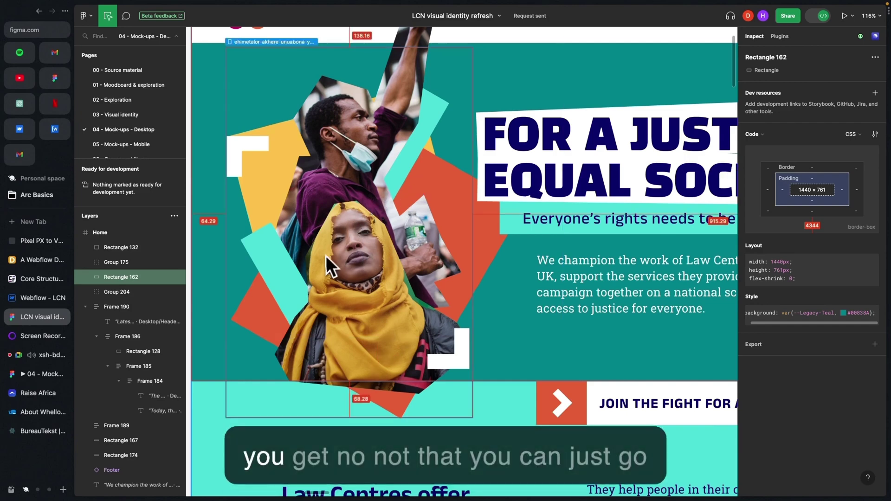
{"action": "scroll", "coordinate": [335, 219], "scroll_direction": "down", "scroll_amount": 5}
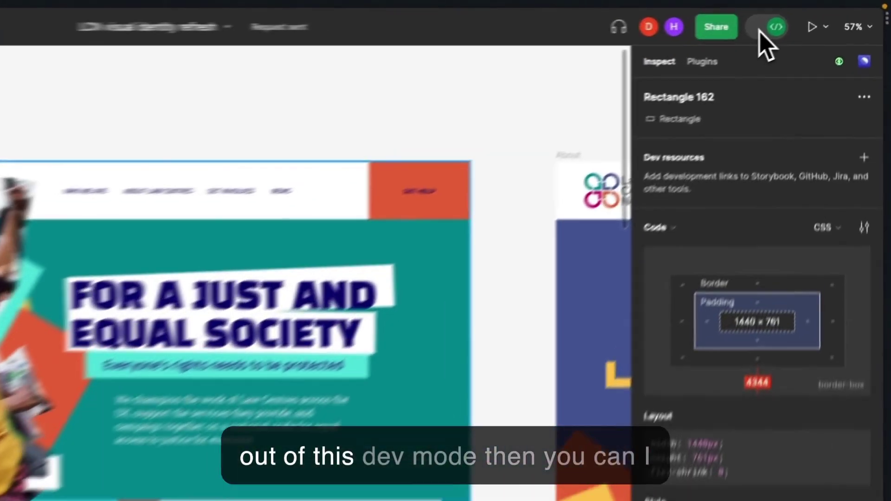
{"action": "left_click", "coordinate": [823, 19]}
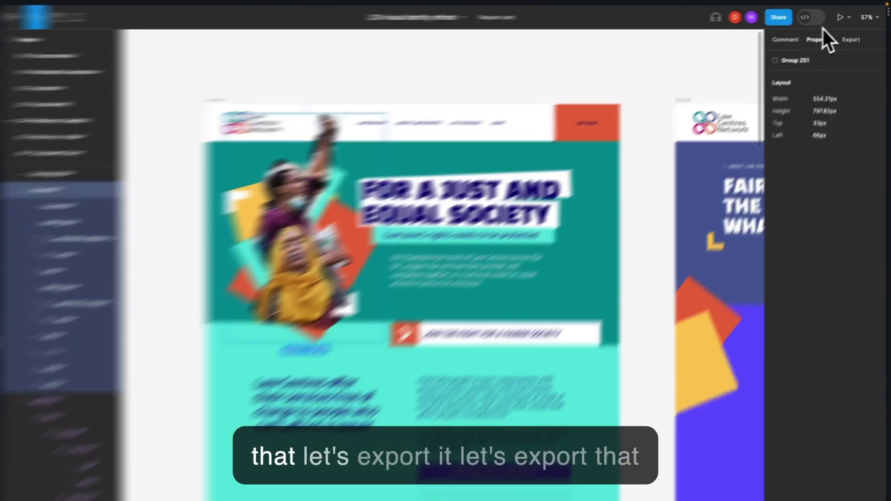
{"action": "left_click", "coordinate": [850, 40]}
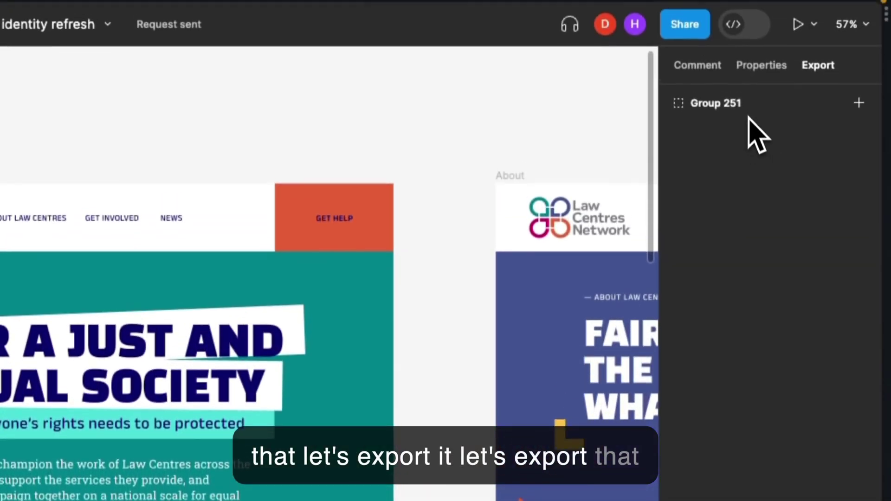
{"action": "left_click", "coordinate": [859, 103]}
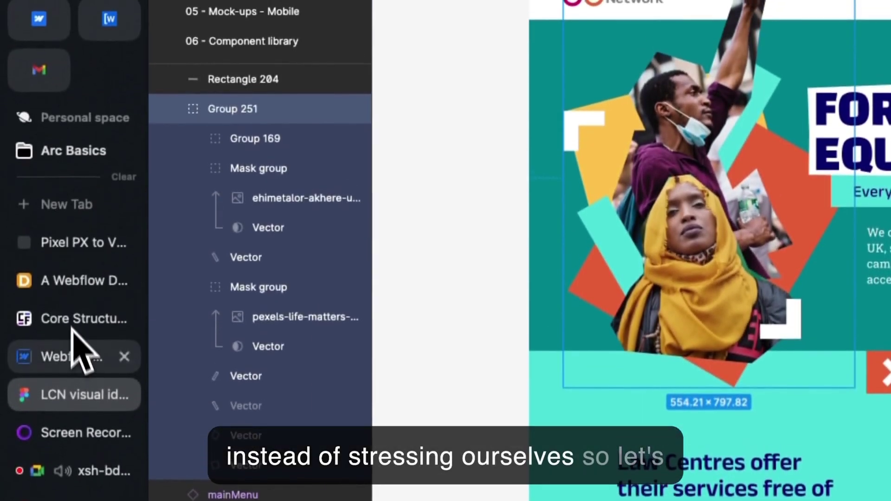
- Return to the Webflow project, add the exported Group 251 collage to the assets, and use it to replace the portrait inside hero_images-wrapper
{"action": "left_click", "coordinate": [79, 336]}
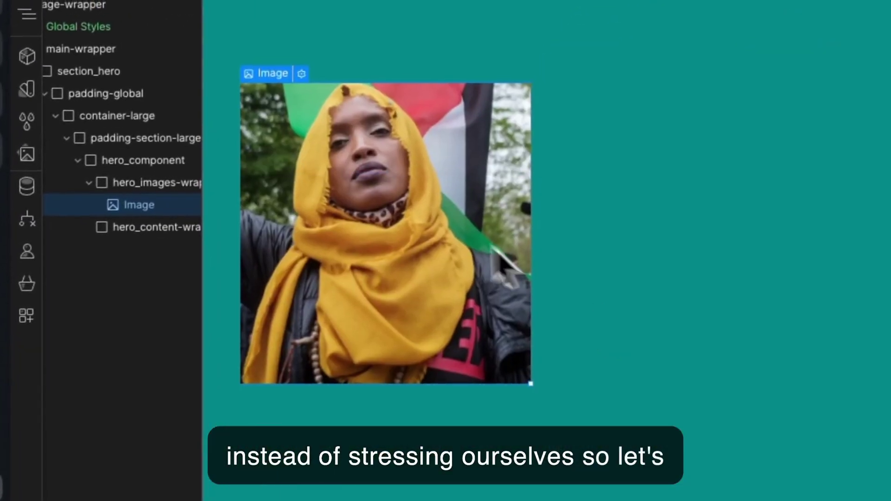
{"action": "left_click", "coordinate": [303, 76]}
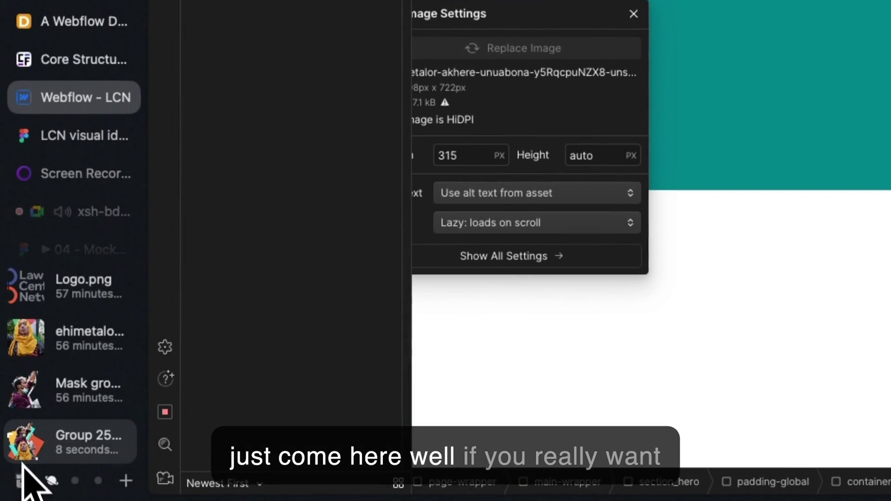
{"action": "left_click_drag", "start_coordinate": [30, 478], "coordinate": [297, 139]}
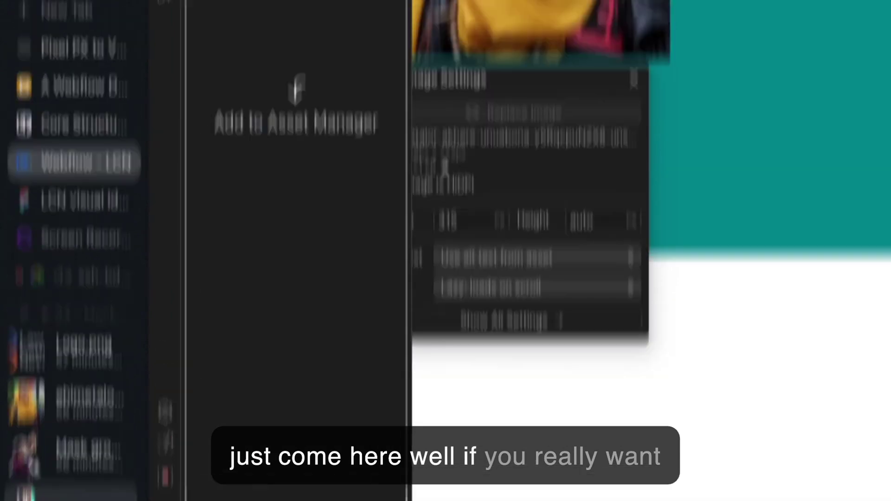
{"action": "left_click_drag", "start_coordinate": [297, 88], "coordinate": [303, 285]}
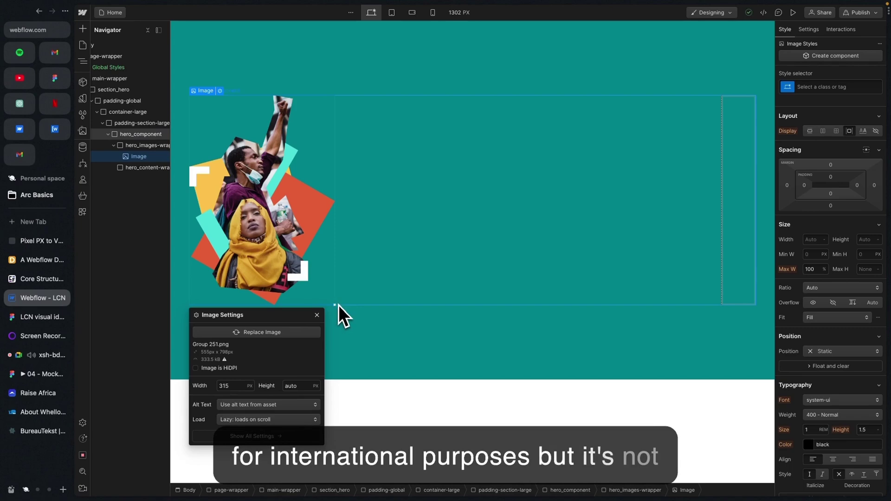
- Enlarge the collage image proportionally on the canvas until it spans about a third of the hero component's width
{"action": "left_click_drag", "start_coordinate": [339, 305], "coordinate": [418, 419]}
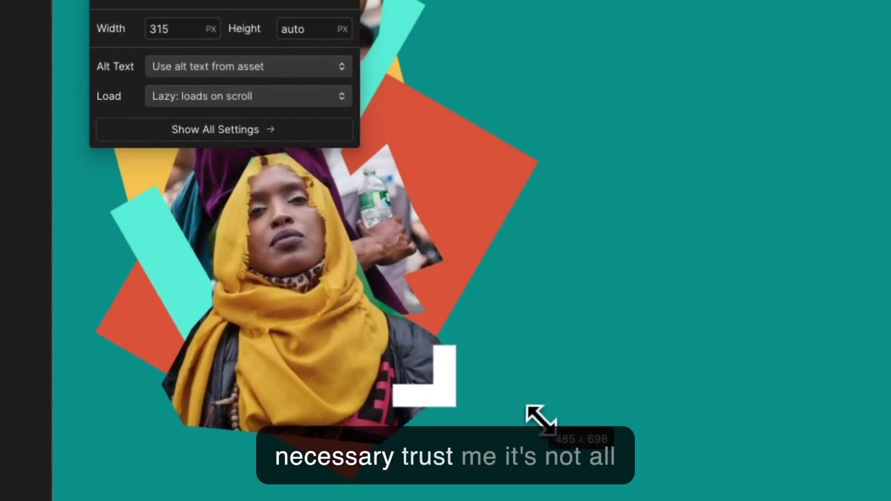
{"action": "left_click_drag", "start_coordinate": [541, 421], "coordinate": [508, 364]}
{"action": "left_click", "coordinate": [458, 95]}
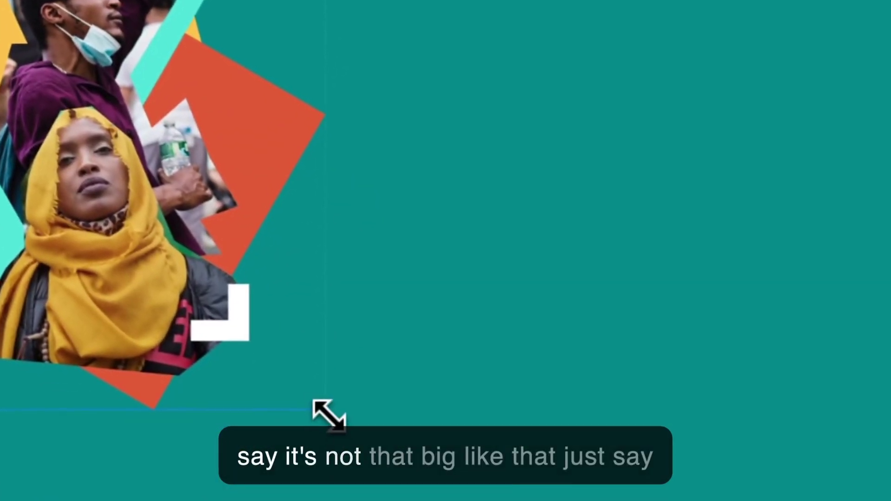
{"action": "left_click_drag", "start_coordinate": [328, 413], "coordinate": [307, 364]}
- Preview the Home page to check the hero with the collage, and return to the Designer
{"action": "left_click", "coordinate": [697, 22]}
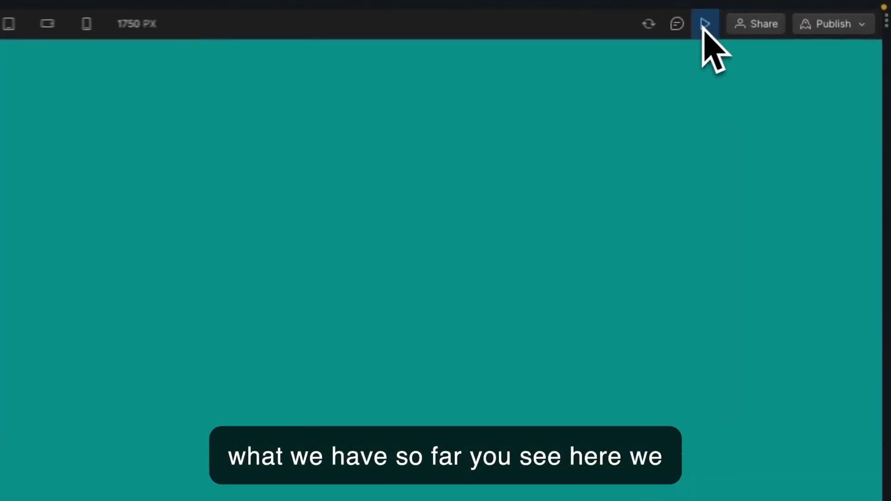
{"action": "left_click", "coordinate": [705, 24]}
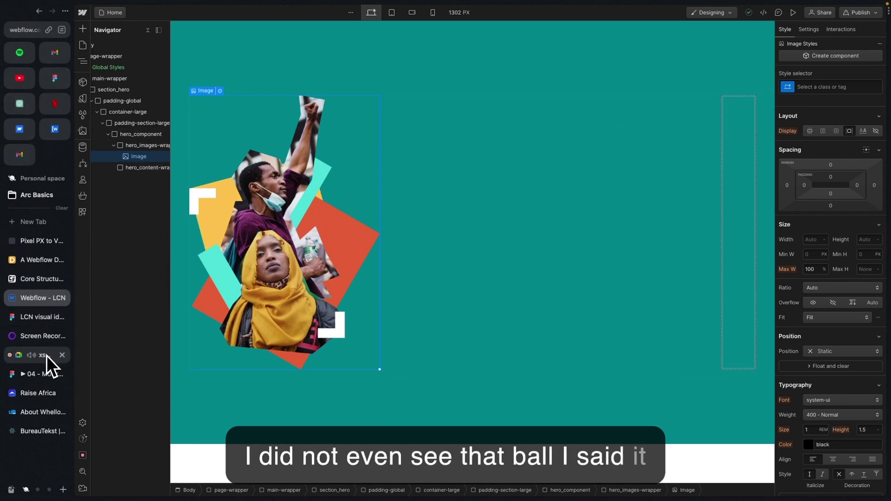
- Switch to the ongoing Google Meet call
{"action": "mouse_move", "coordinate": [155, 16]}
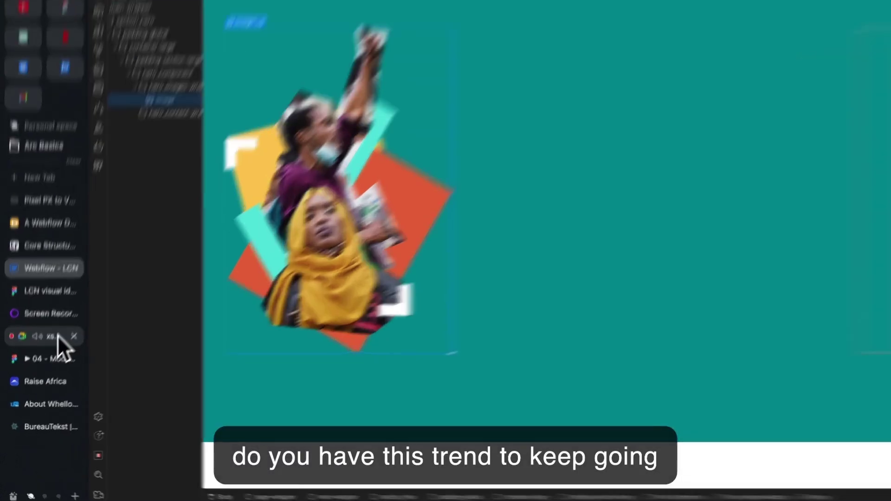
{"action": "left_click", "coordinate": [45, 353]}
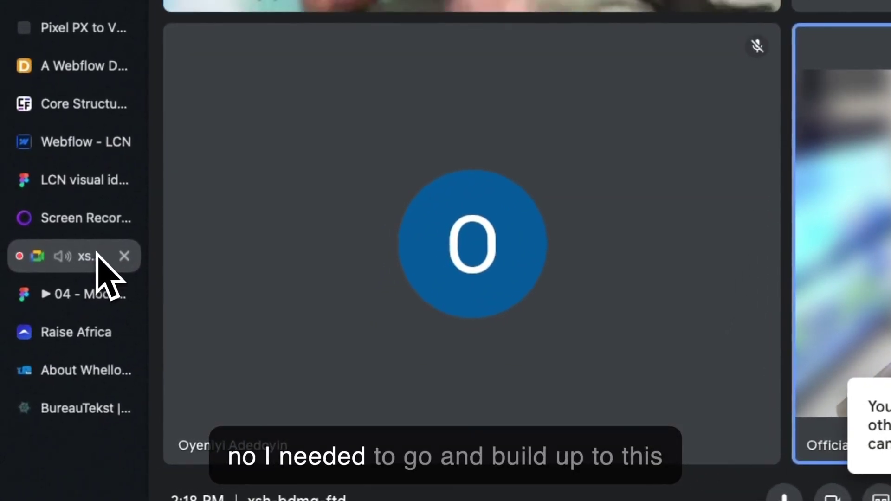